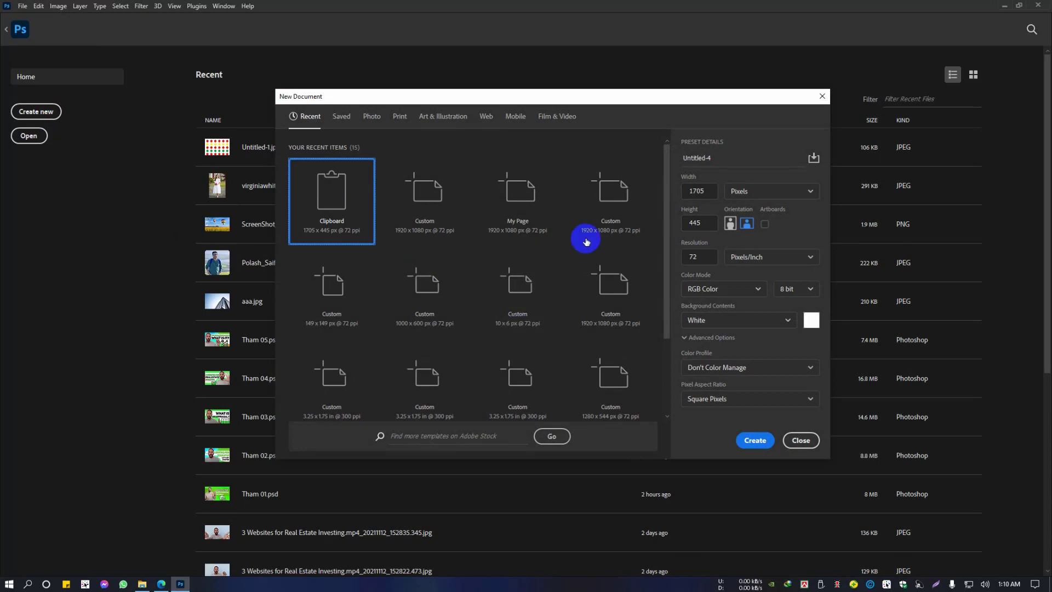
Step: Create a white 1920 x 1080 px document at 72 ppi and add a new empty layer above the background
{"action": "left_click", "coordinate": [445, 204]}
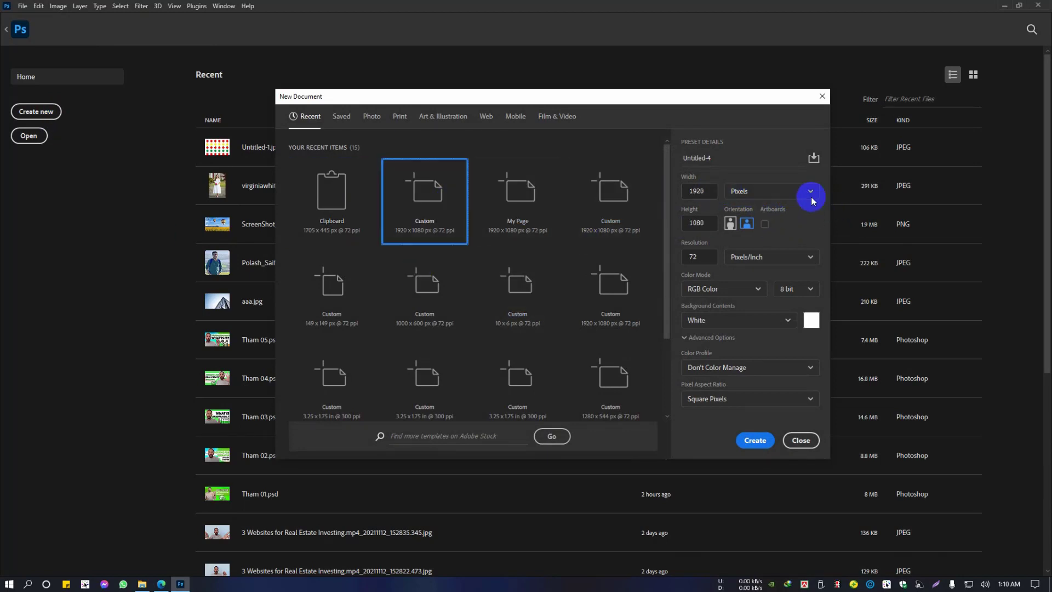
{"action": "left_click", "coordinate": [758, 440]}
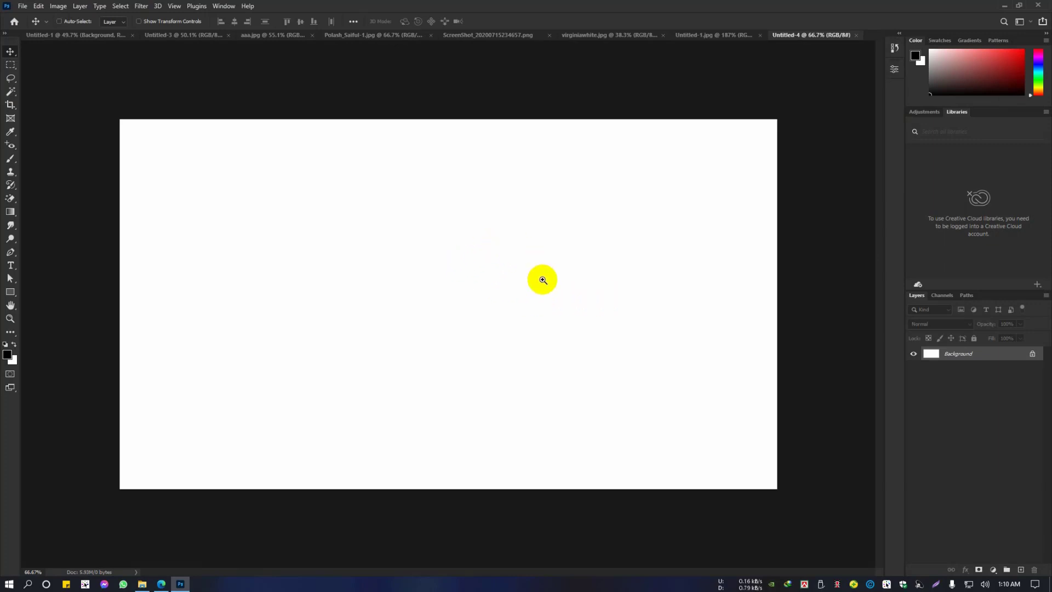
{"action": "left_click_drag", "start_coordinate": [543, 280], "coordinate": [523, 273]}
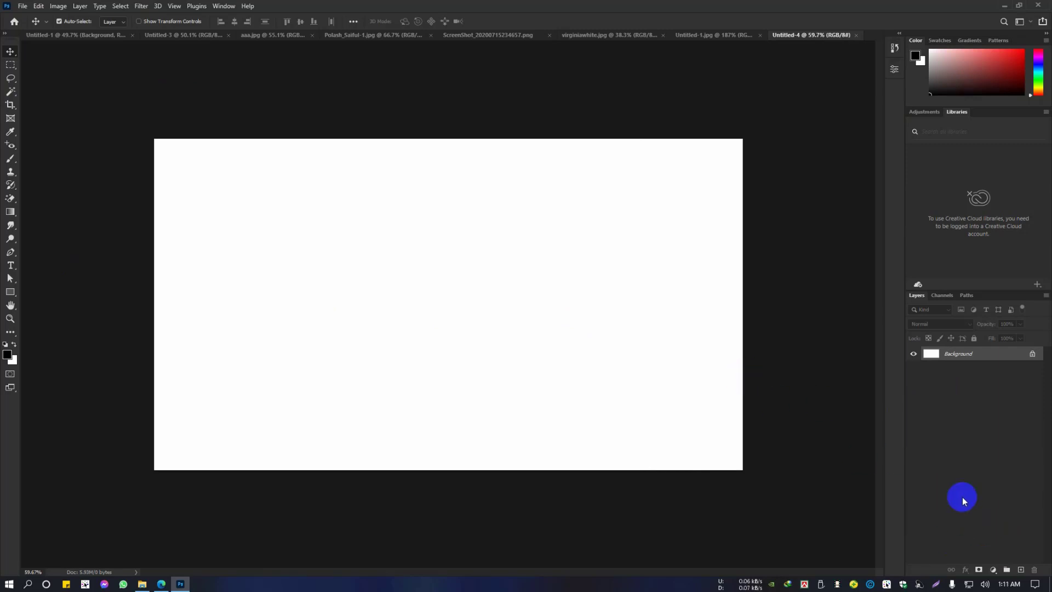
{"action": "left_click", "coordinate": [1022, 570]}
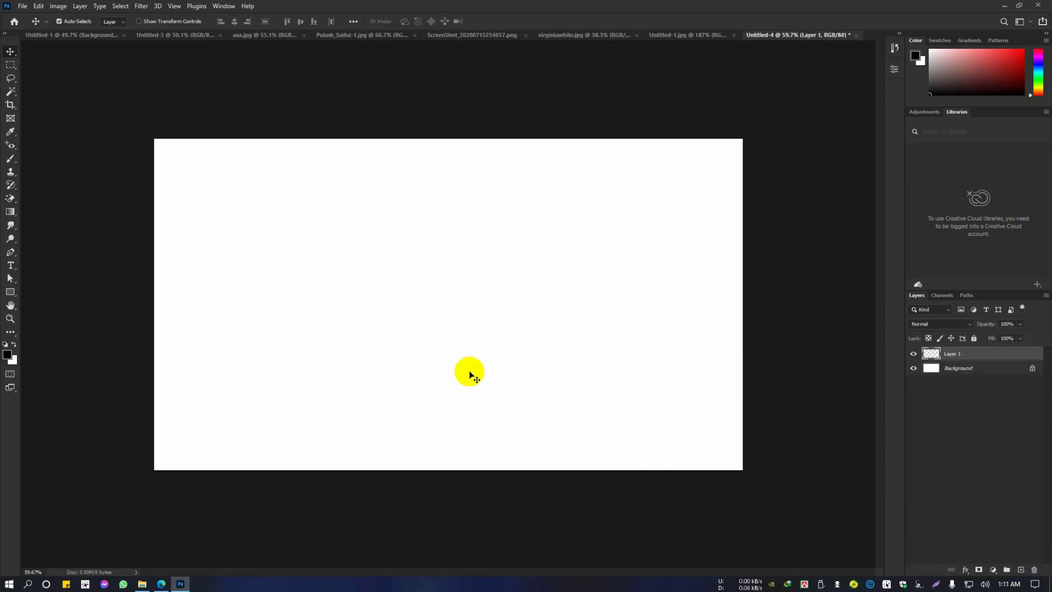
Step: Draw a rectangular marquee selection covering about half the canvas width and height in the canvas's upper-left area
{"action": "left_click", "coordinate": [11, 67]}
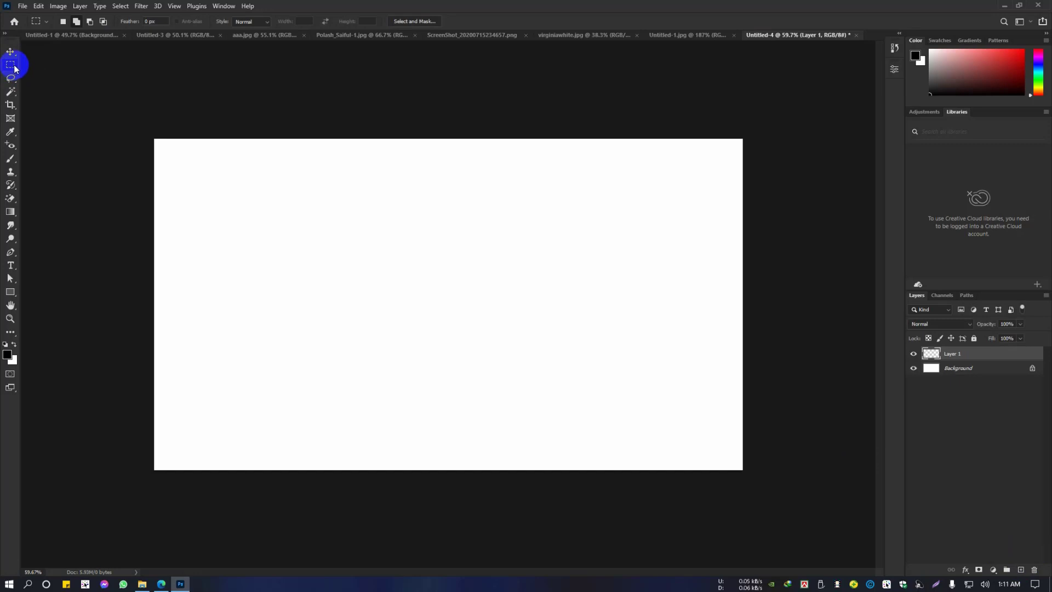
{"action": "left_click_drag", "start_coordinate": [14, 68], "coordinate": [47, 64]}
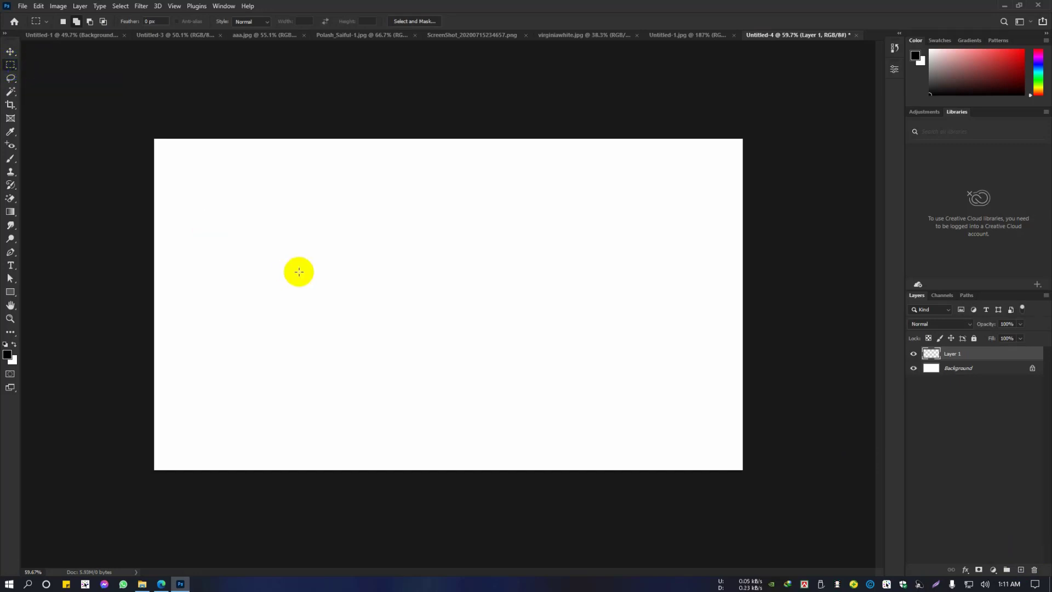
{"action": "left_click_drag", "start_coordinate": [184, 185], "coordinate": [475, 351]}
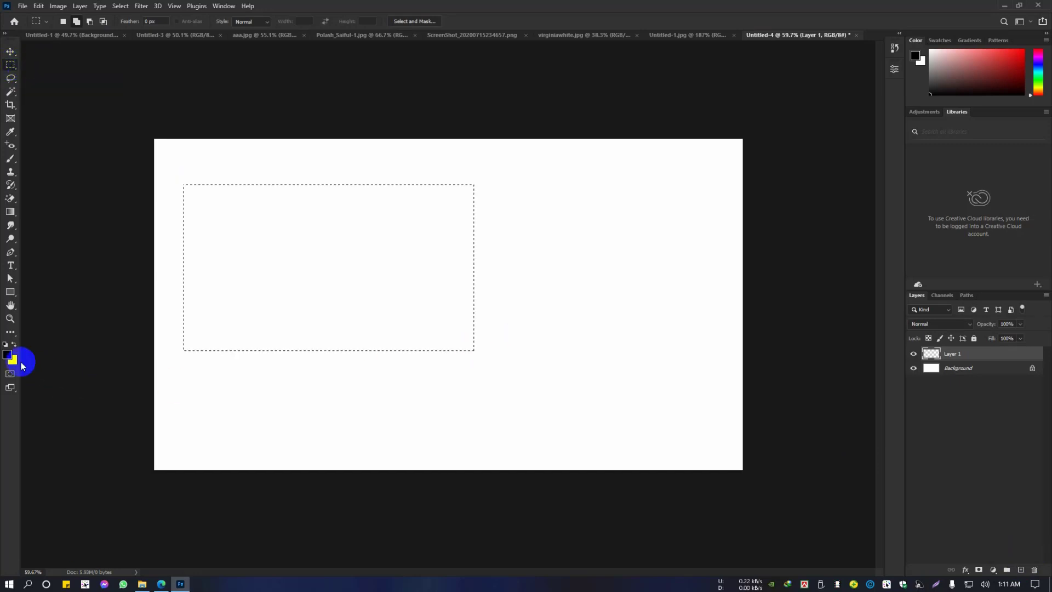
Step: Fill the rectangular selection on the new layer with a bright red foreground color and deselect it
{"action": "left_click", "coordinate": [7, 357]}
{"action": "left_click_drag", "start_coordinate": [809, 310], "coordinate": [900, 261]}
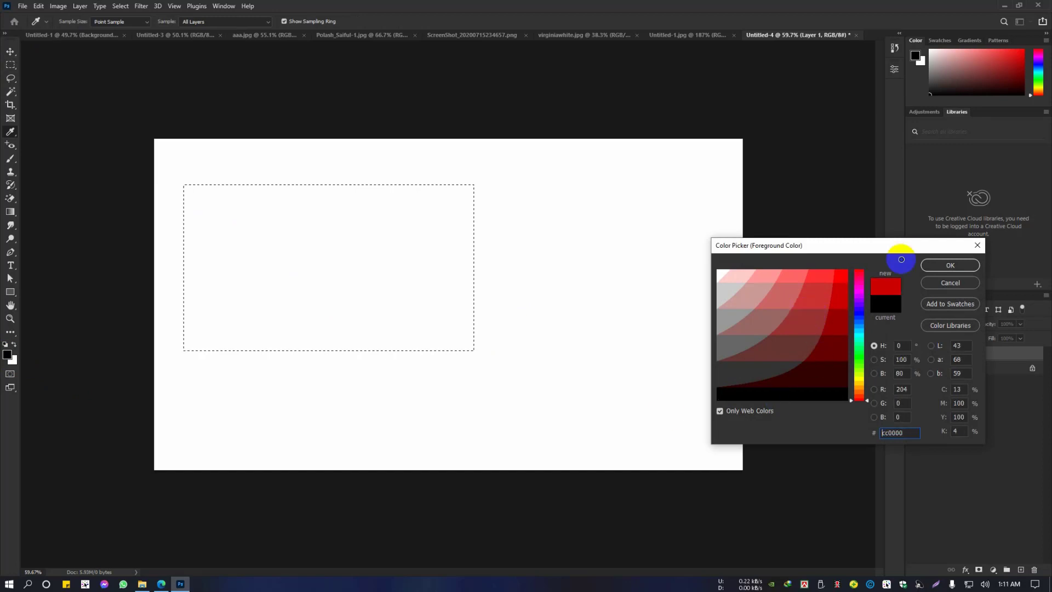
{"action": "left_click", "coordinate": [939, 267]}
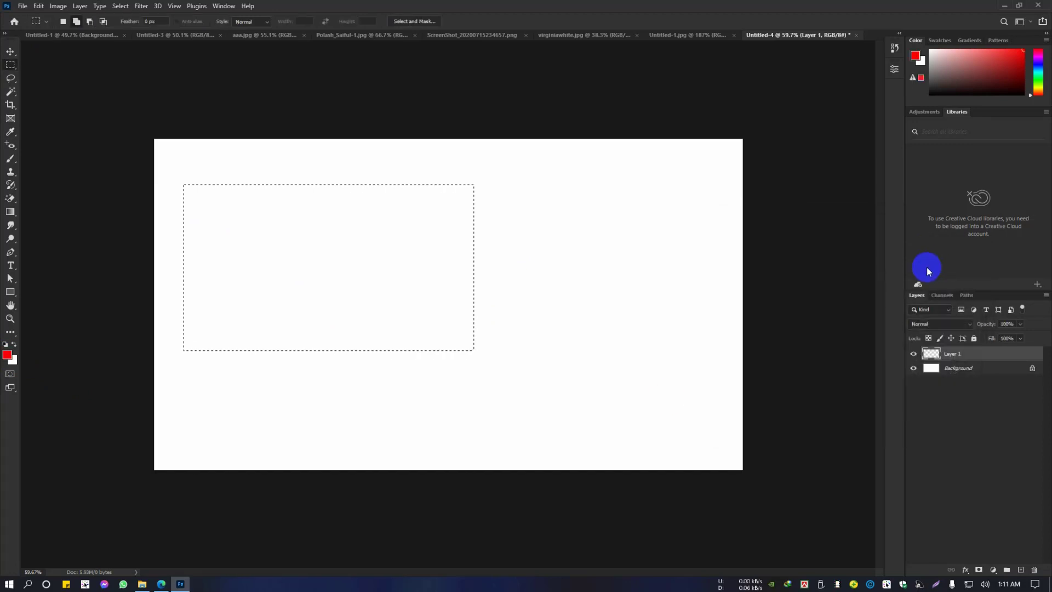
{"action": "key", "text": "alt+BackSpace"}
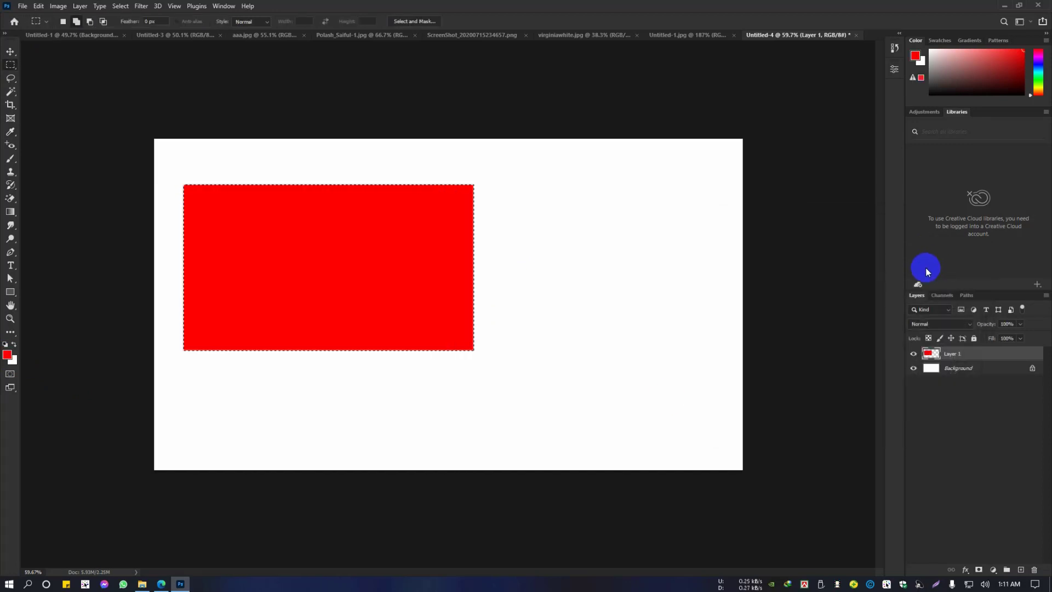
{"action": "left_click", "coordinate": [379, 441]}
{"action": "left_click", "coordinate": [10, 584]}
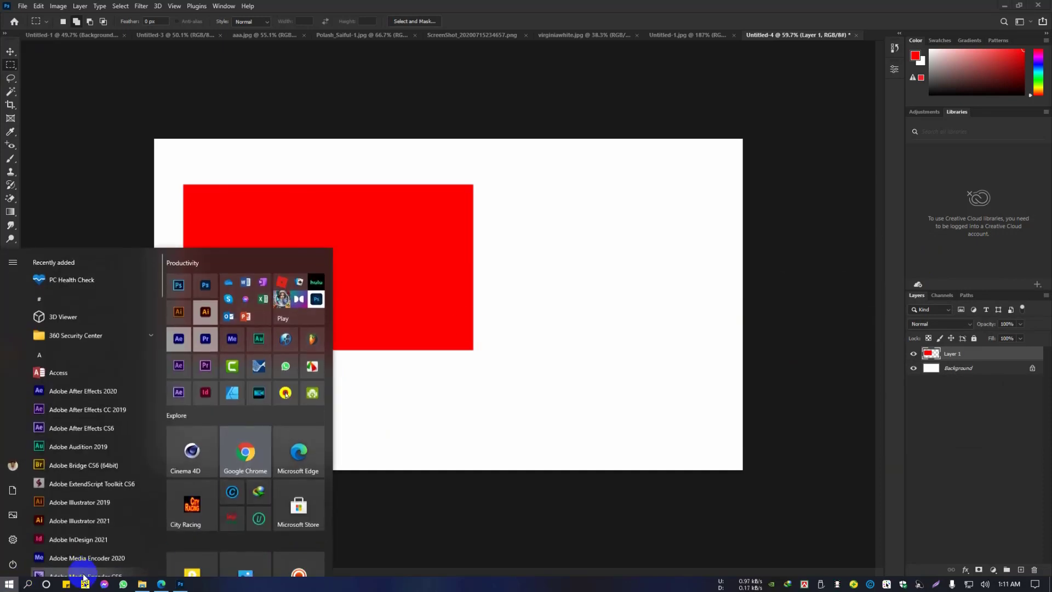
{"action": "left_click", "coordinate": [459, 378]}
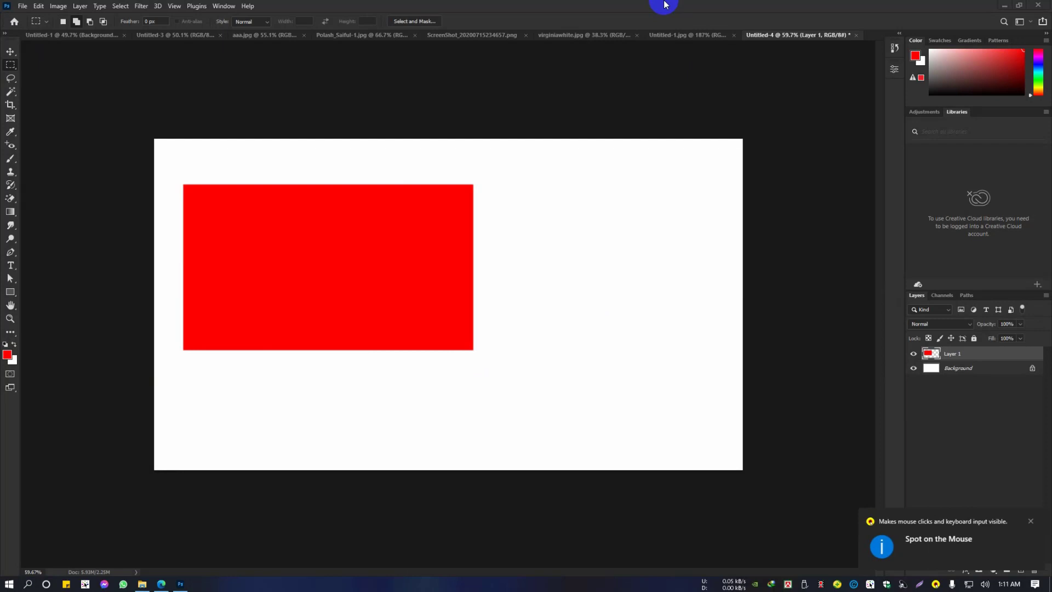
{"action": "left_click", "coordinate": [1002, 546]}
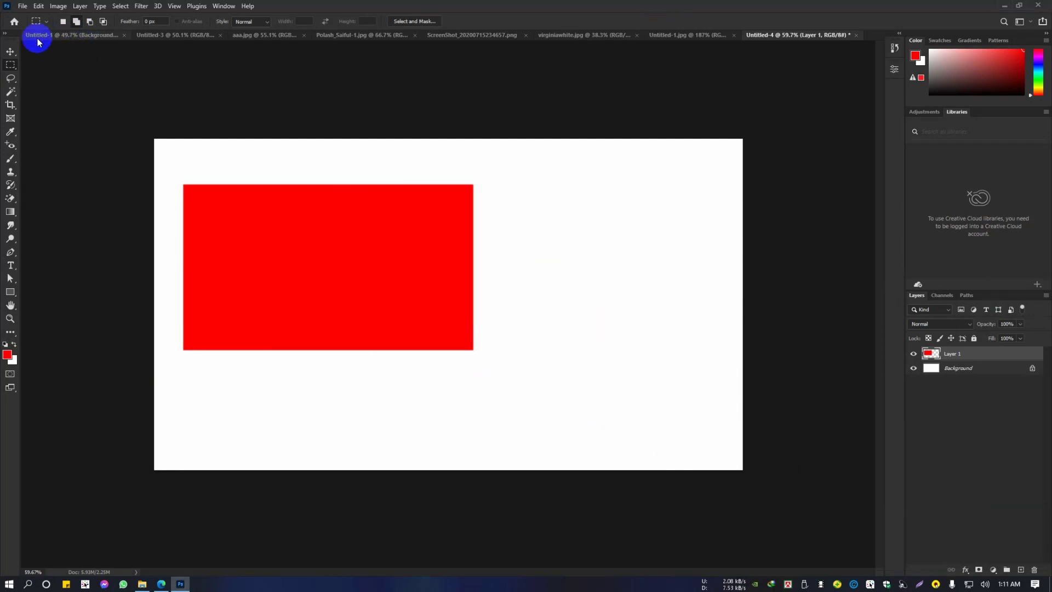
Step: Move the red rectangle from the canvas's upper-left area to just below its center with the Move tool
{"action": "left_click", "coordinate": [10, 52]}
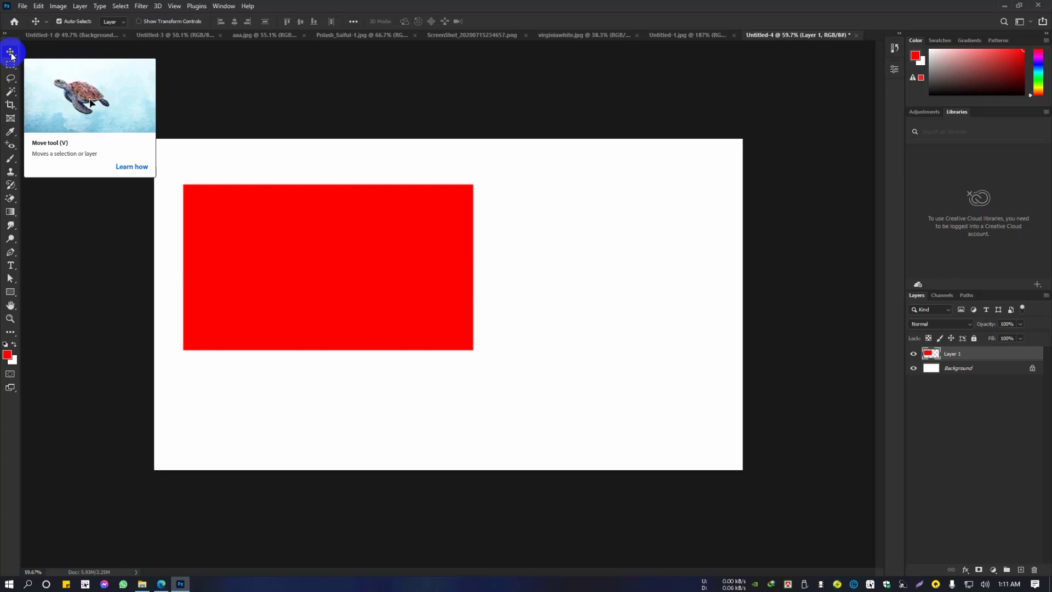
{"action": "left_click", "coordinate": [407, 284]}
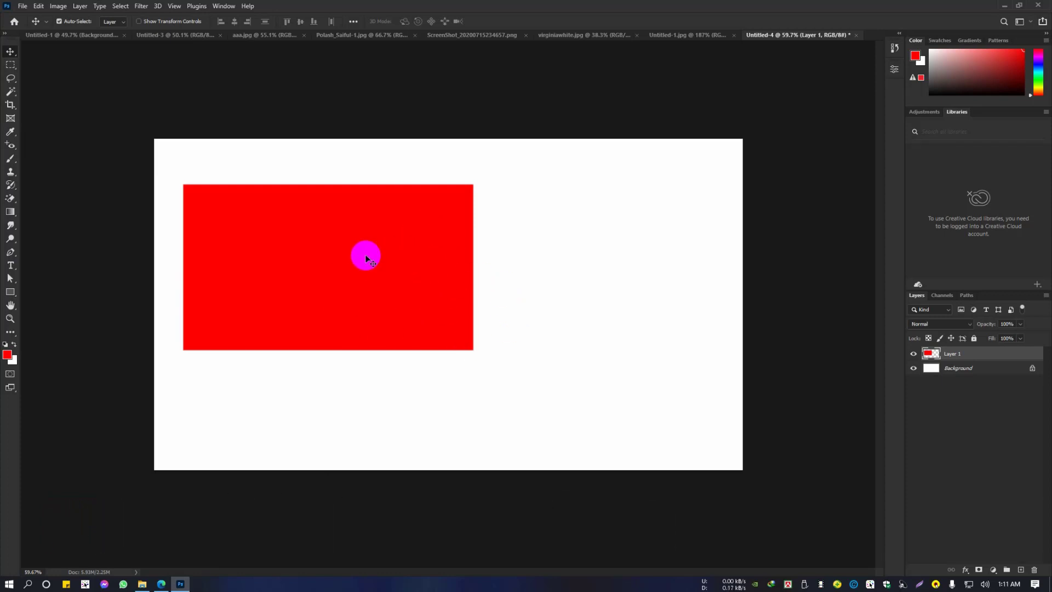
{"action": "left_click", "coordinate": [11, 65]}
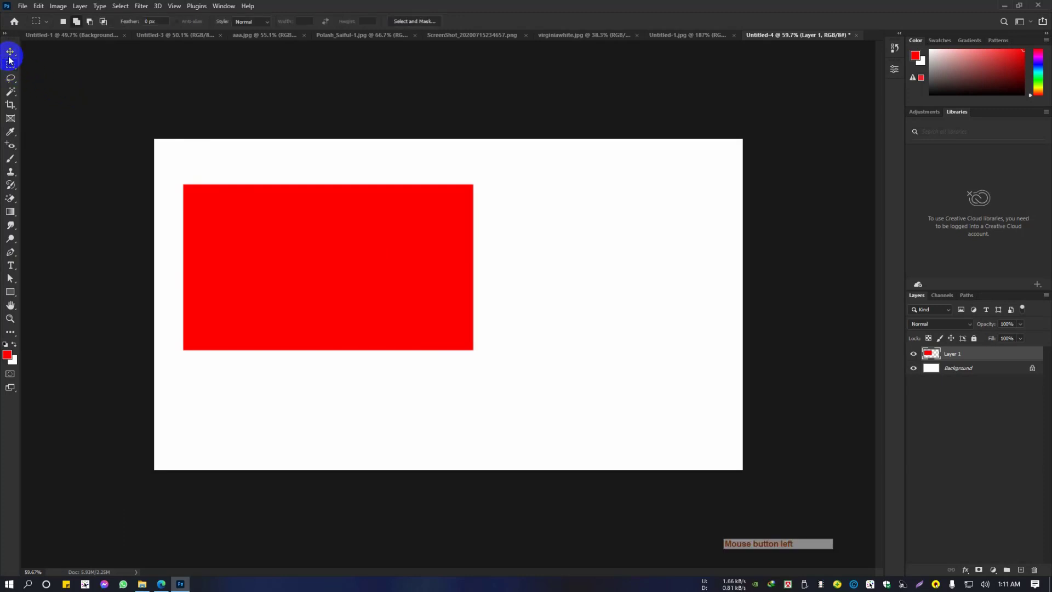
{"action": "left_click", "coordinate": [10, 52]}
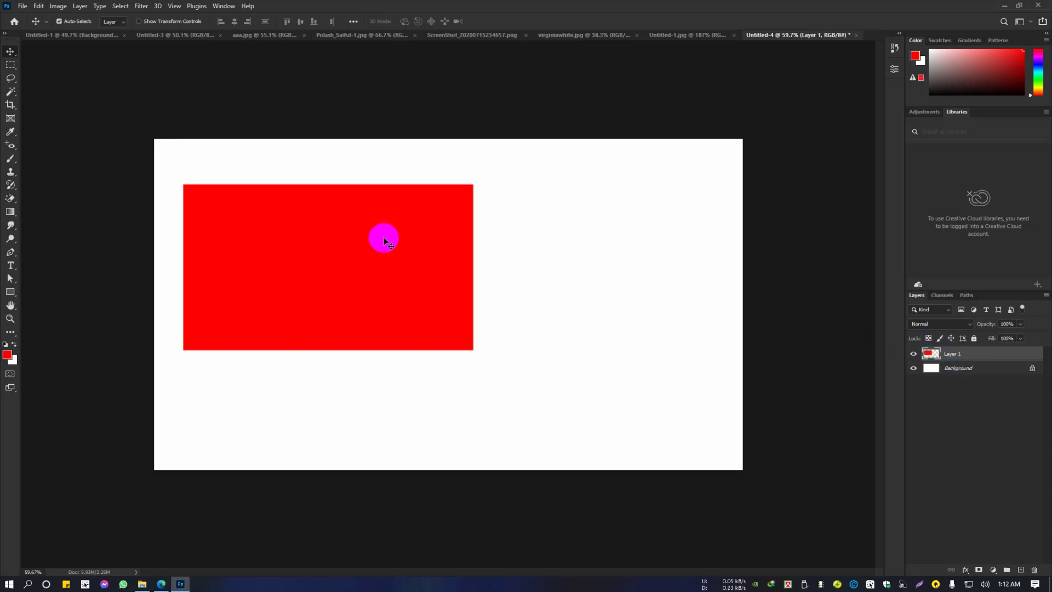
{"action": "left_click_drag", "start_coordinate": [385, 240], "coordinate": [496, 338]}
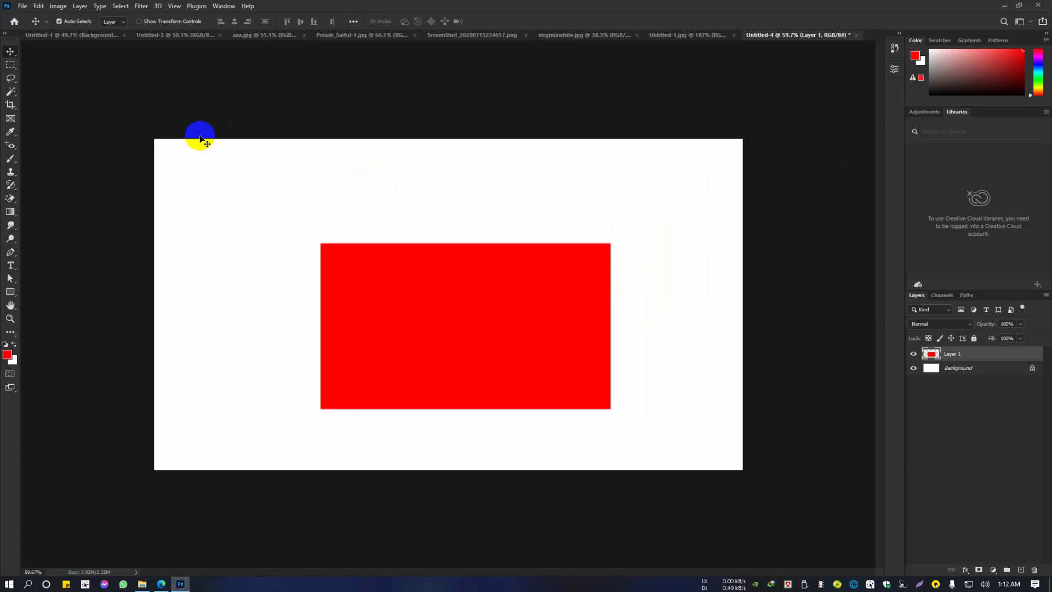
Step: Create a second white document with the custom 1920 x 1080 px, 72 ppi preset
{"action": "left_click", "coordinate": [22, 6]}
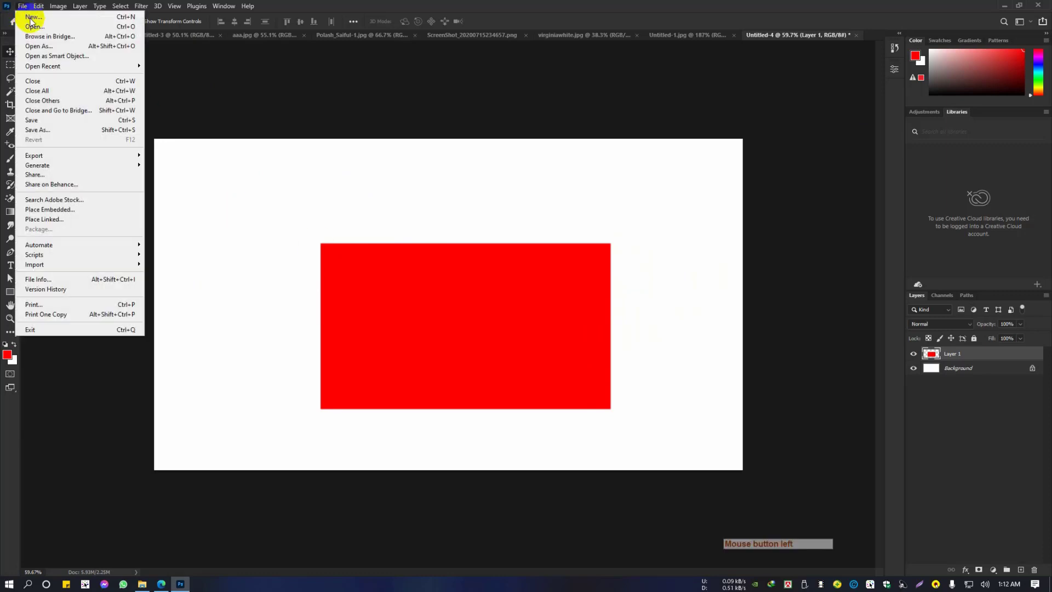
{"action": "left_click", "coordinate": [32, 17]}
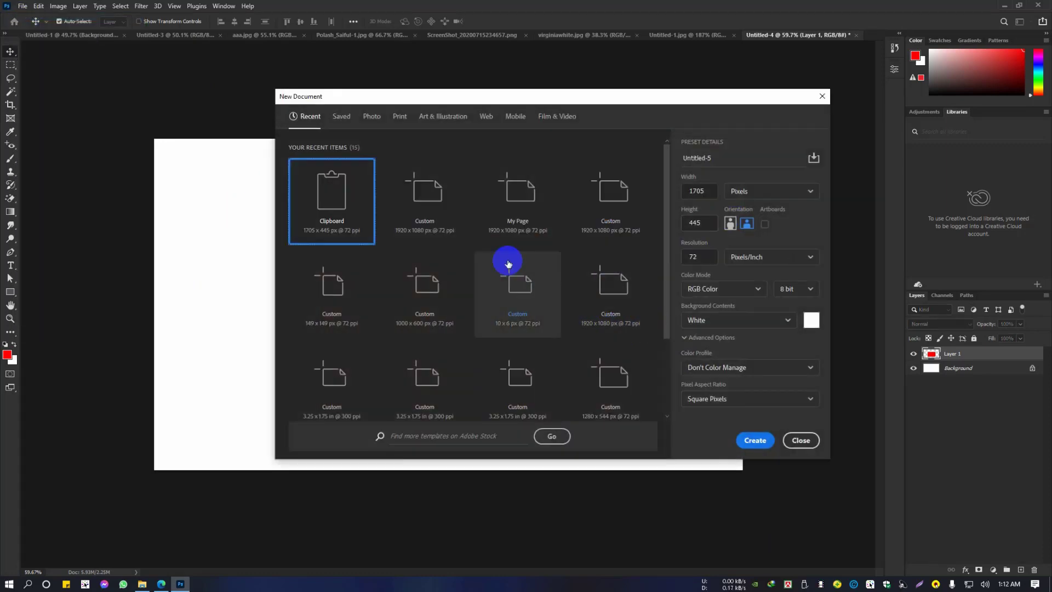
{"action": "left_click", "coordinate": [425, 202]}
{"action": "left_click", "coordinate": [761, 439]}
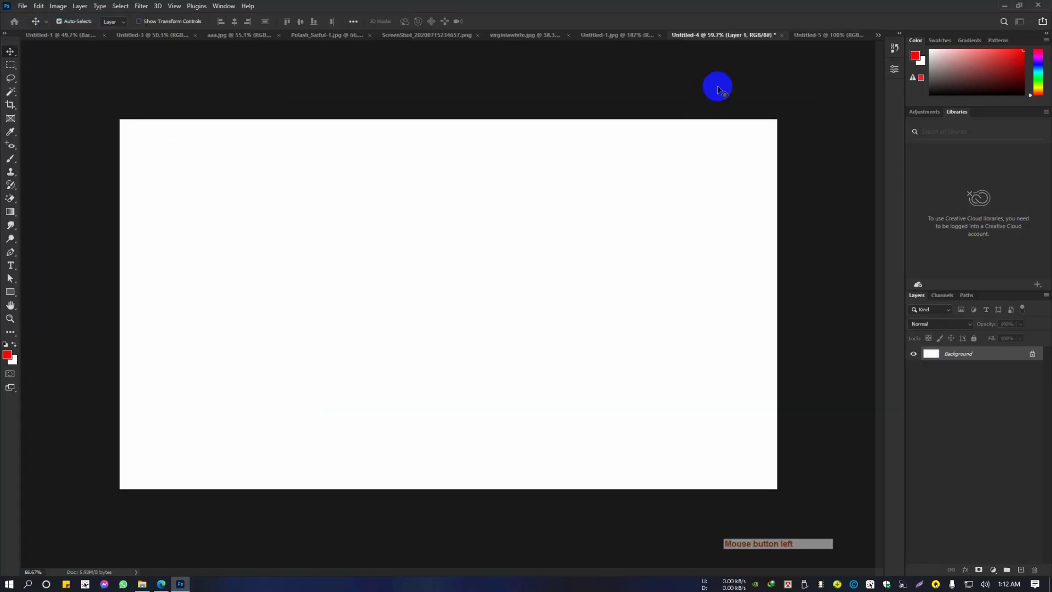
Step: Copy the red rectangle from Untitled-4 into Untitled-5 with the Move tool, placing it near the canvas center, and compare both documents
{"action": "left_click", "coordinate": [726, 35]}
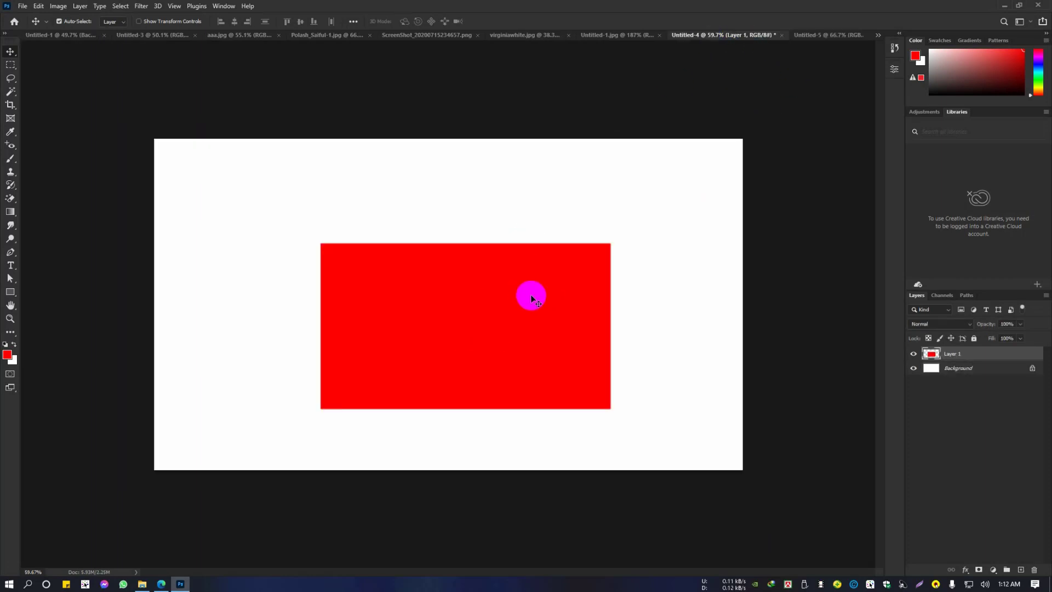
{"action": "left_click", "coordinate": [837, 35]}
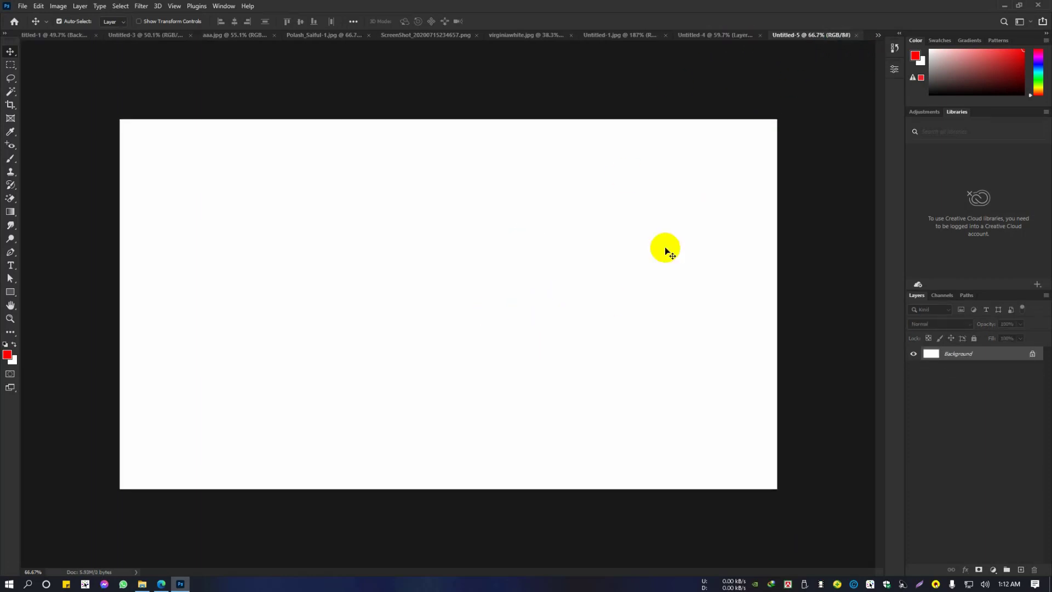
{"action": "left_click", "coordinate": [706, 35]}
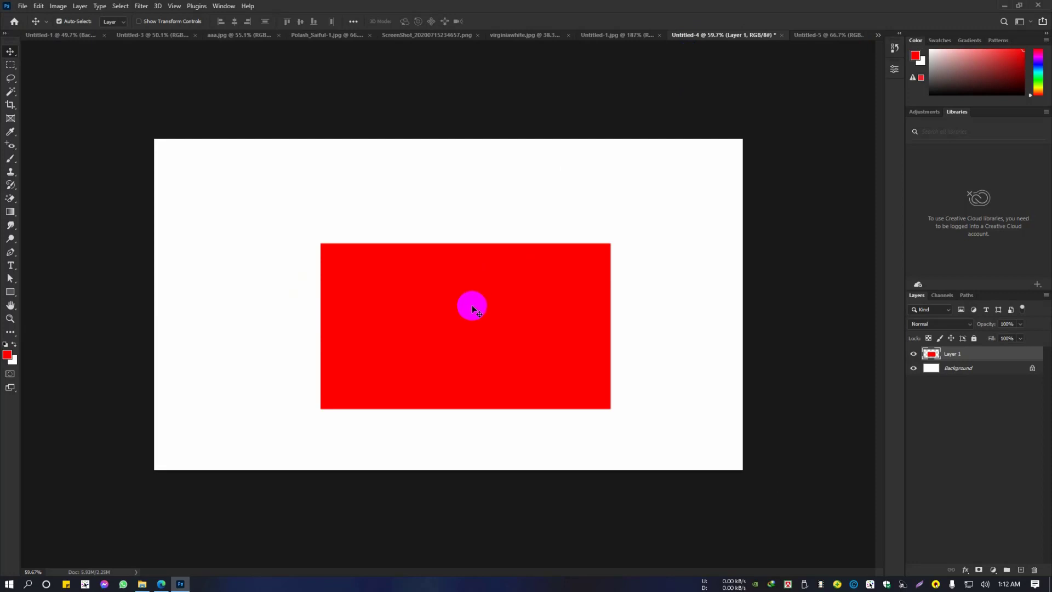
{"action": "left_click_drag", "start_coordinate": [533, 299], "coordinate": [786, 63]}
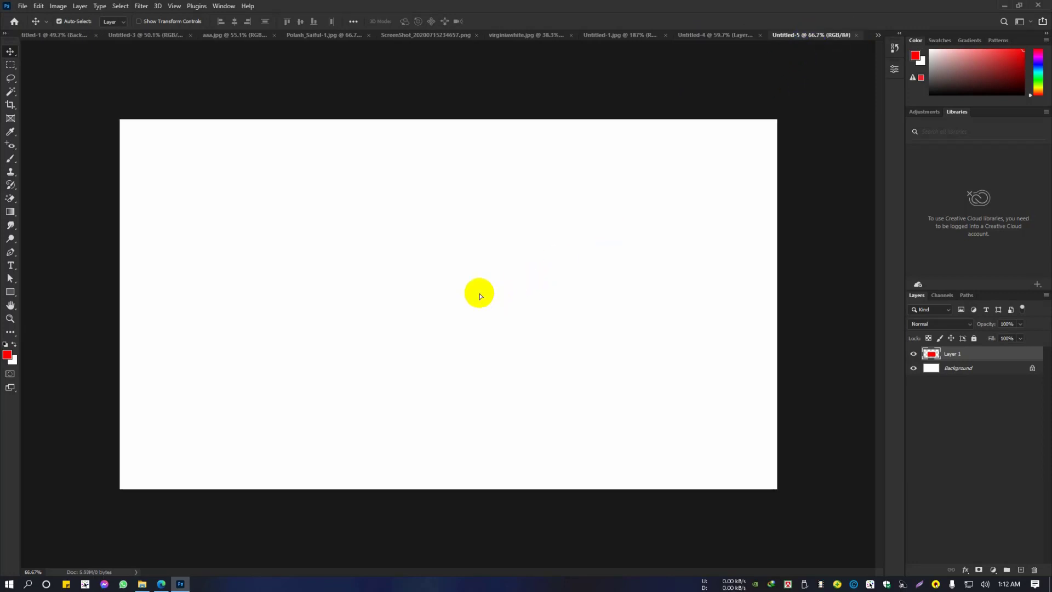
{"action": "left_click_drag", "start_coordinate": [480, 296], "coordinate": [486, 331]}
{"action": "left_click", "coordinate": [706, 35]}
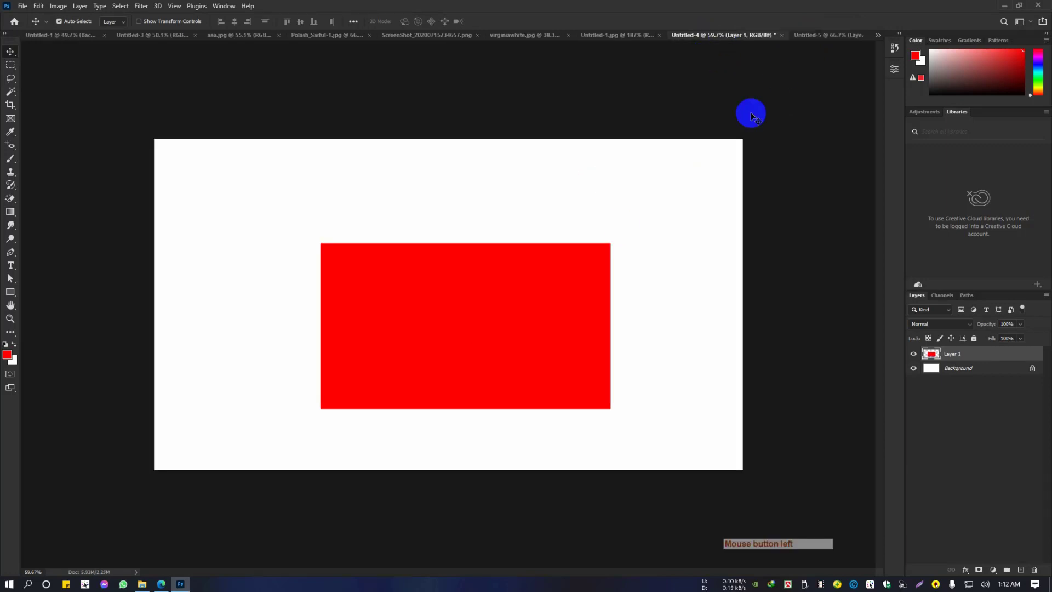
{"action": "left_click", "coordinate": [811, 36]}
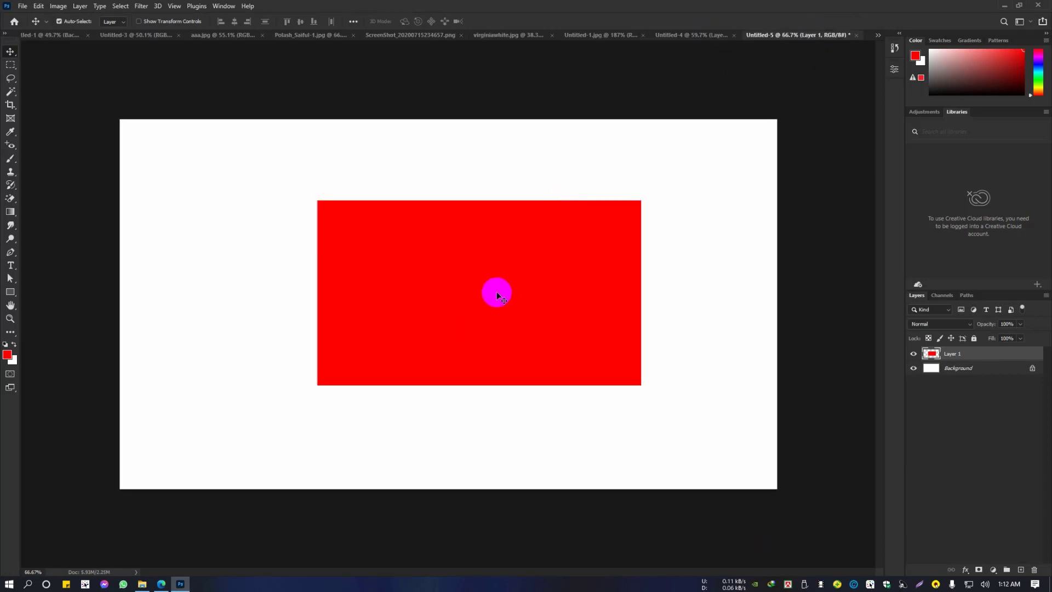
Step: Switch to the Untitled-1 document and look over its six black icons
{"action": "left_click", "coordinate": [880, 37]}
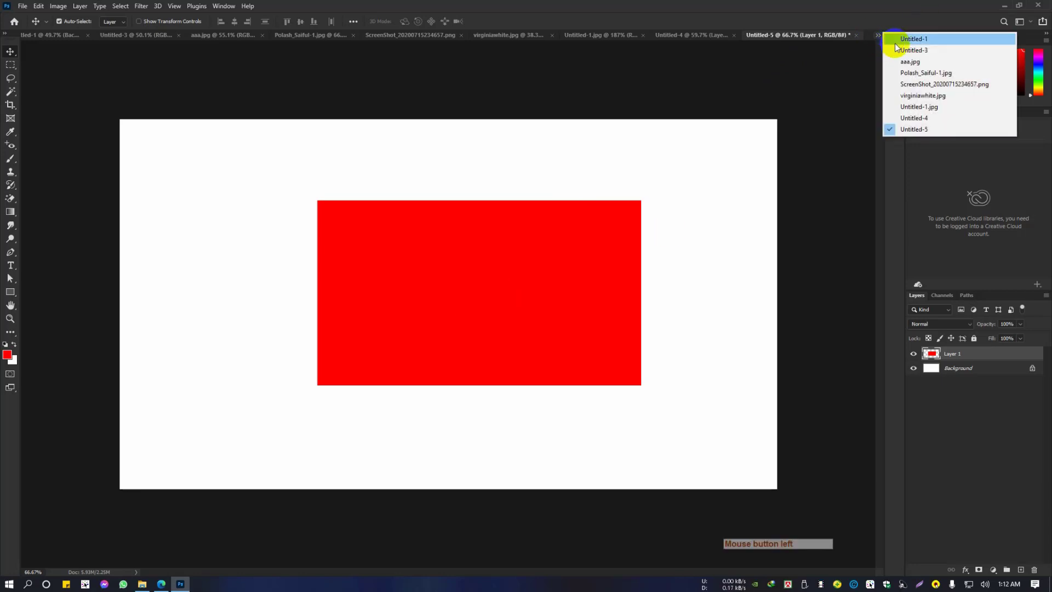
{"action": "left_click", "coordinate": [896, 41]}
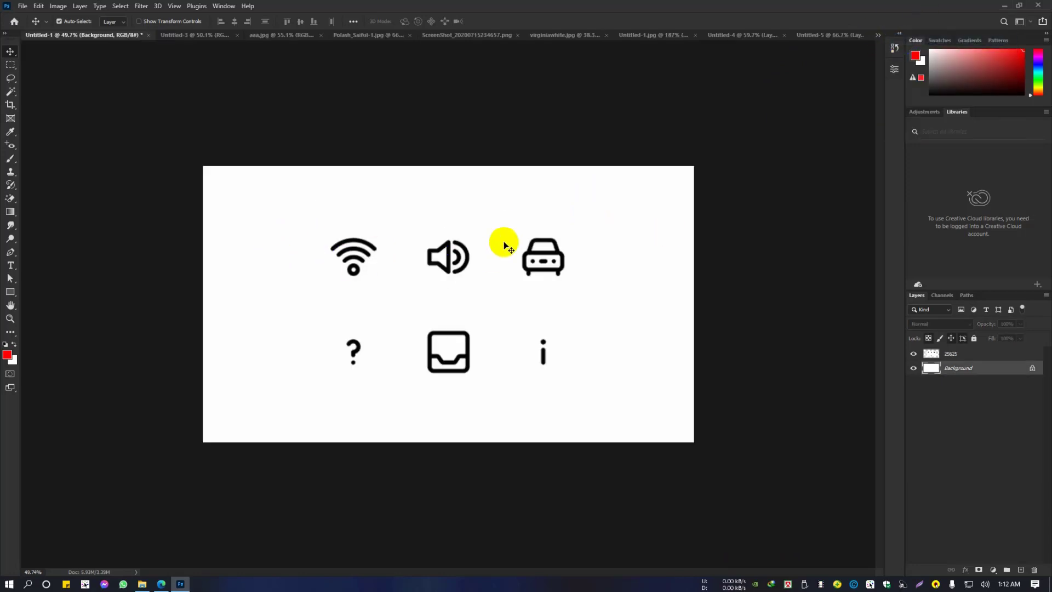
{"action": "scroll", "coordinate": [329, 268], "scroll_direction": "up", "scroll_amount": 1}
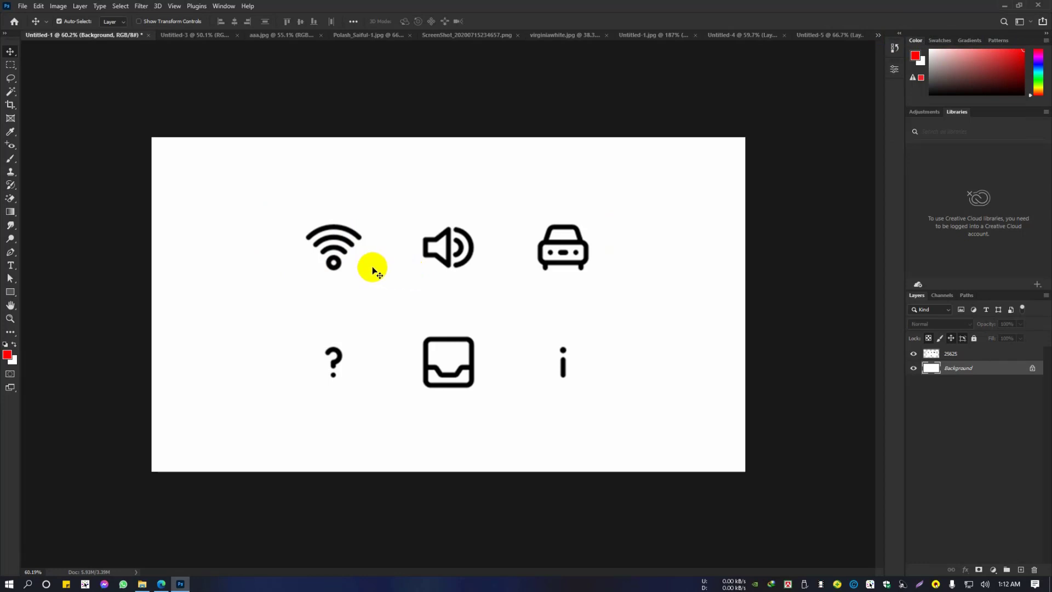
{"action": "scroll", "coordinate": [324, 272], "scroll_direction": "down", "scroll_amount": 2}
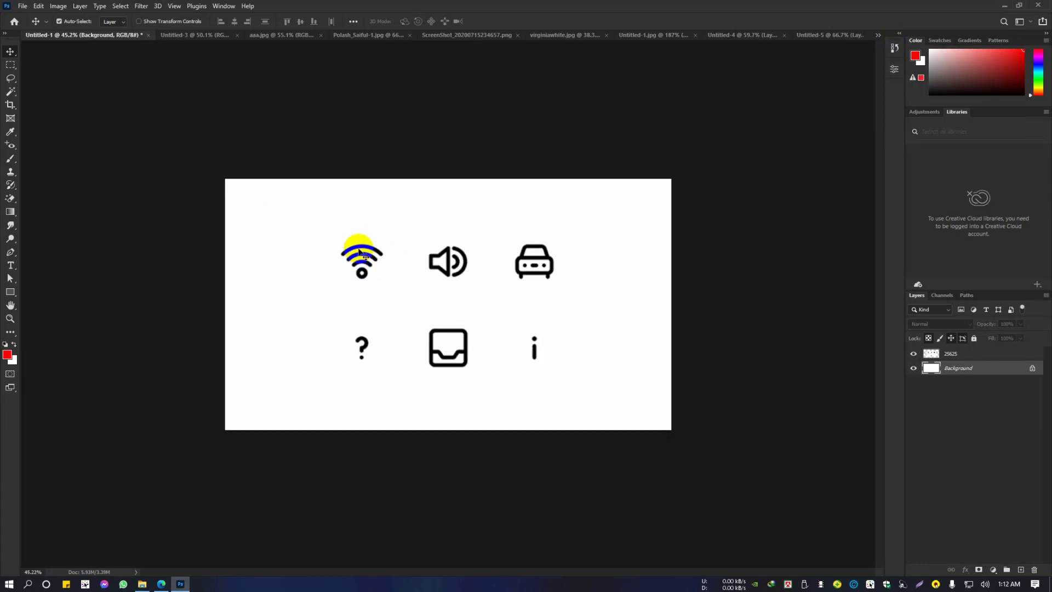
{"action": "scroll", "coordinate": [384, 252], "scroll_direction": "up", "scroll_amount": 1}
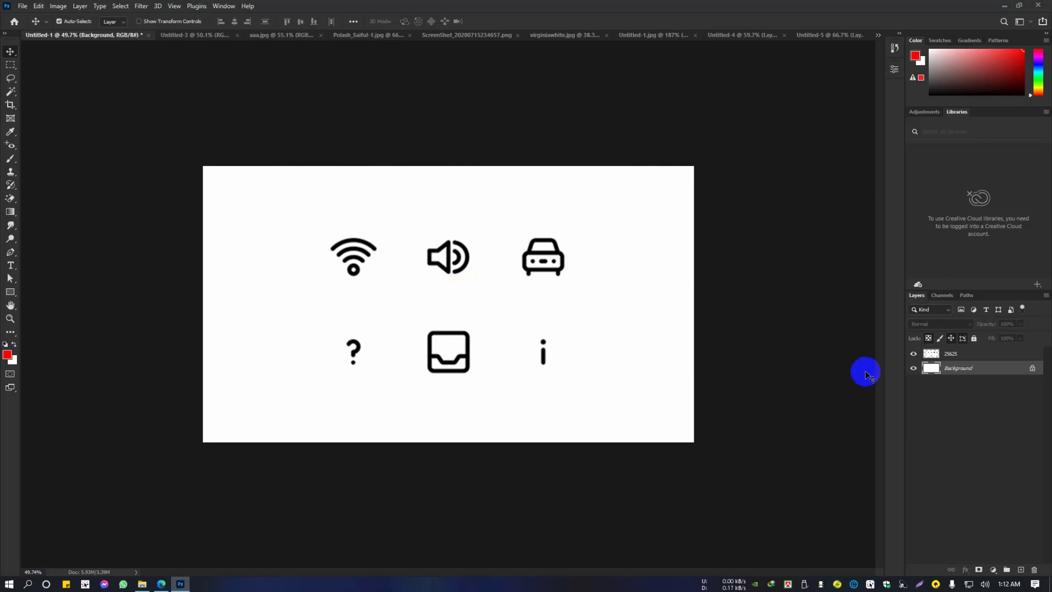
Step: Select the 25625 layer, then hide and show it again to check that it holds all the icons
{"action": "left_click", "coordinate": [931, 354]}
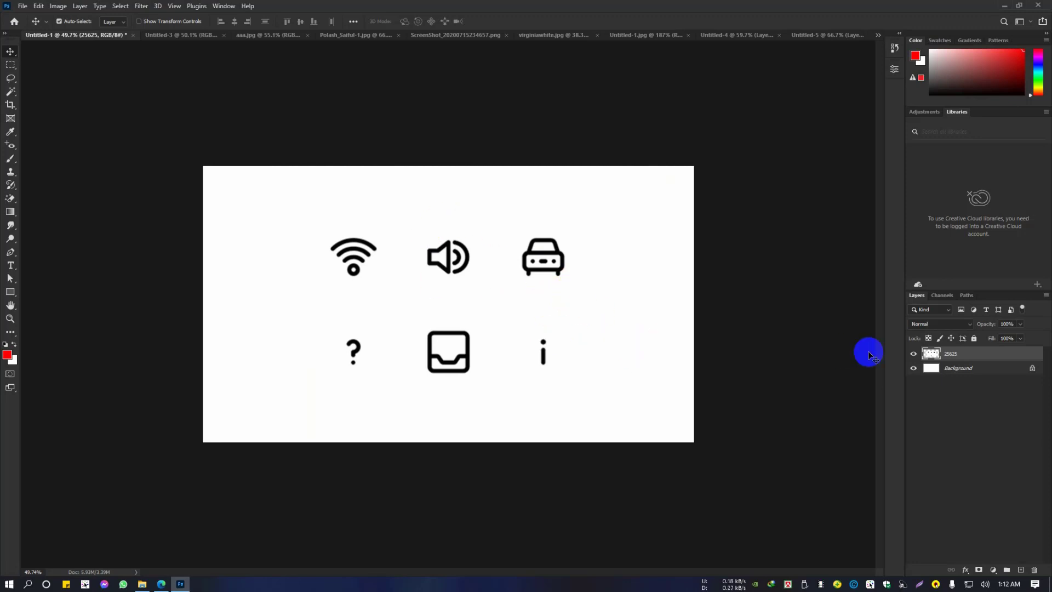
{"action": "left_click", "coordinate": [913, 354]}
{"action": "left_click", "coordinate": [914, 354]}
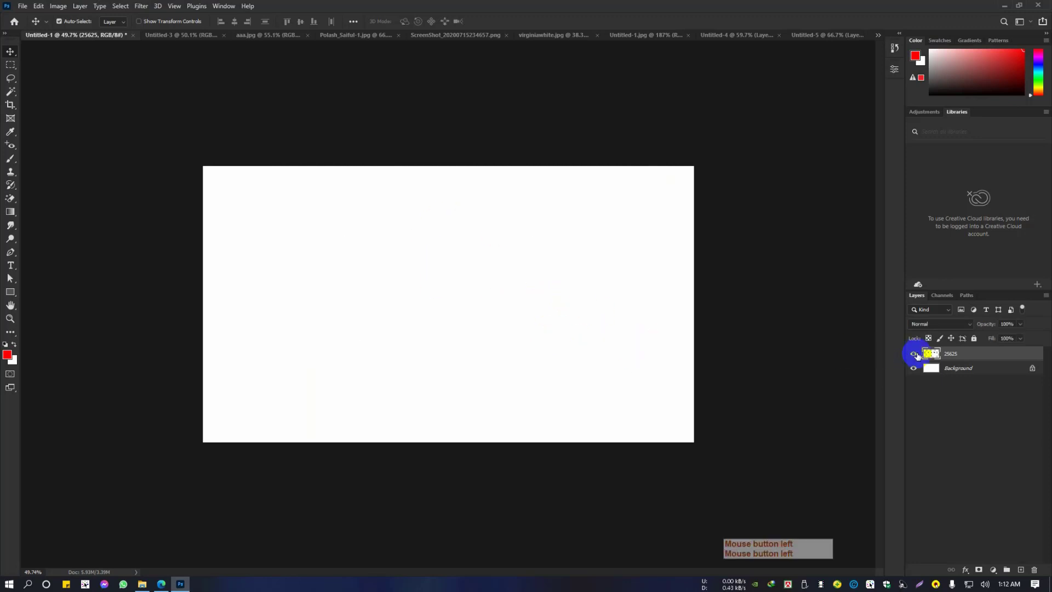
{"action": "scroll", "coordinate": [508, 301], "scroll_direction": "up", "scroll_amount": 1}
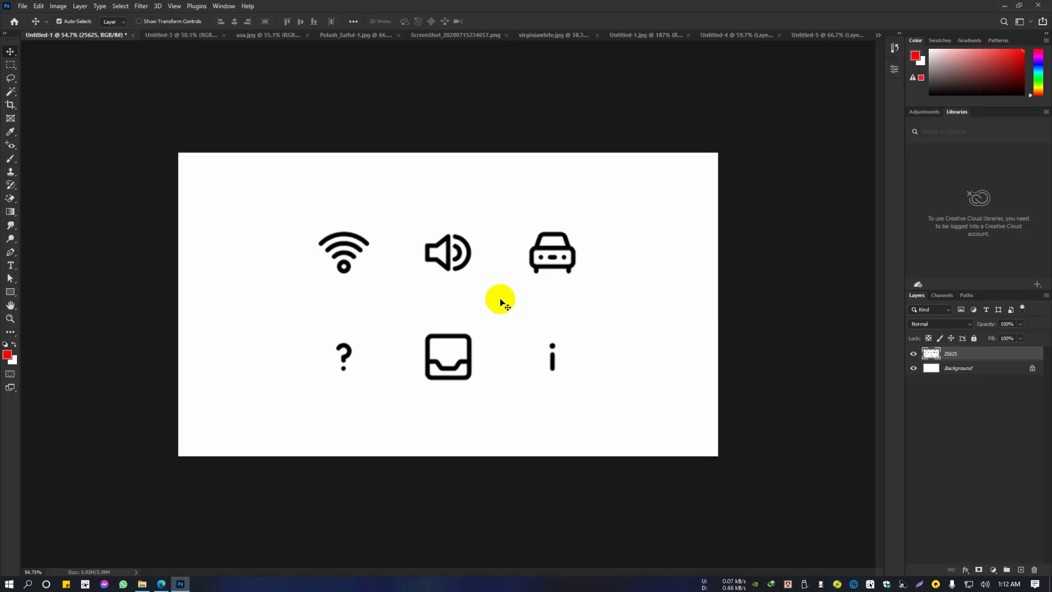
Step: Select the Wi-Fi icon with the Rectangular Marquee tool, move it to the canvas's upper-left corner, and deselect
{"action": "left_click_drag", "start_coordinate": [495, 316], "coordinate": [444, 305]}
{"action": "scroll", "coordinate": [444, 305], "scroll_direction": "down", "scroll_amount": 1}
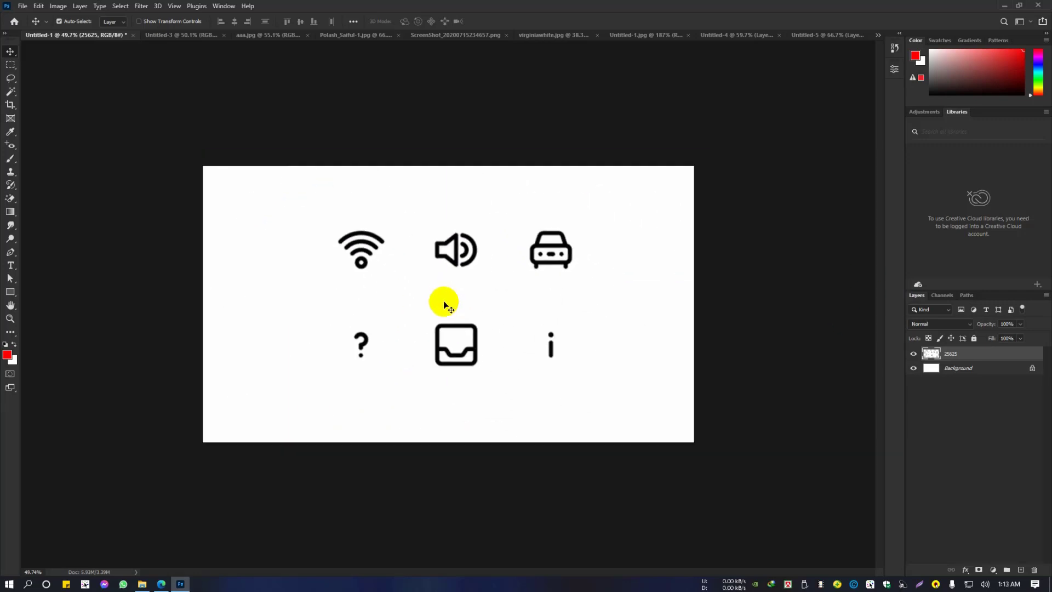
{"action": "left_click", "coordinate": [8, 68]}
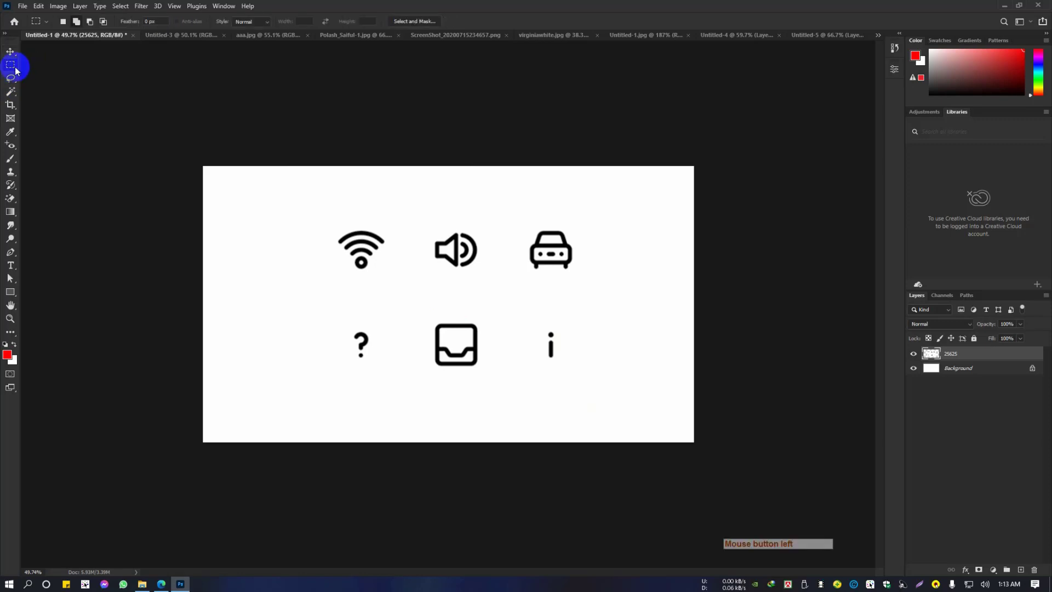
{"action": "right_click", "coordinate": [11, 67]}
{"action": "left_click", "coordinate": [61, 65]}
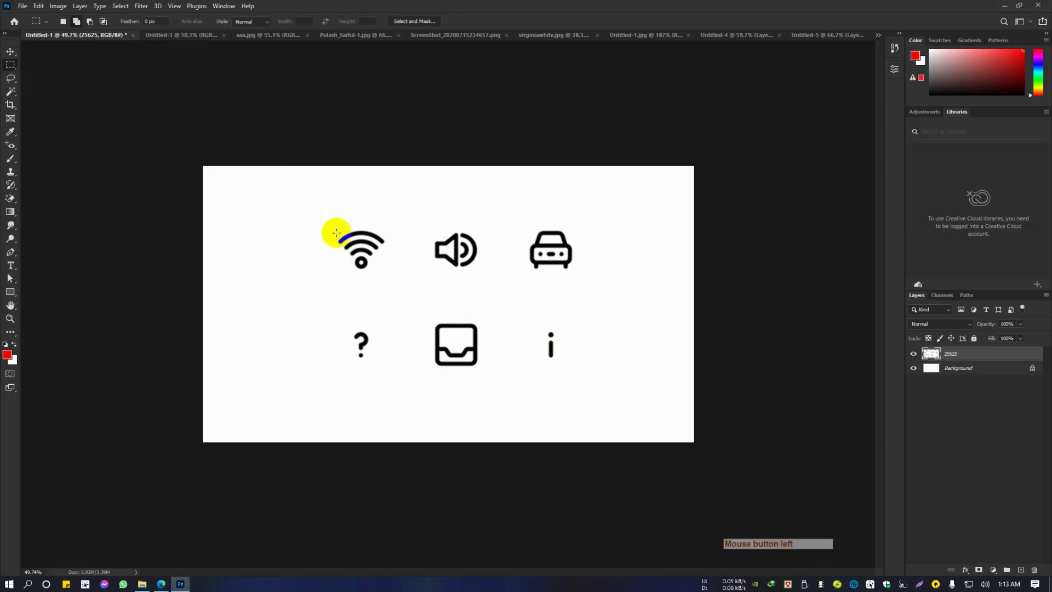
{"action": "left_click_drag", "start_coordinate": [321, 217], "coordinate": [395, 287]}
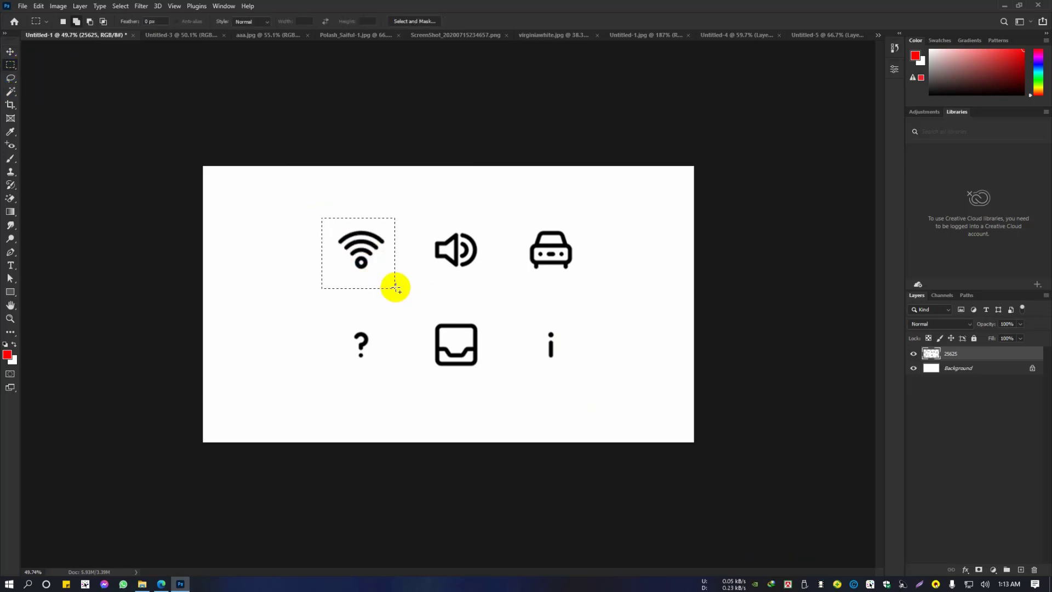
{"action": "left_click", "coordinate": [11, 53]}
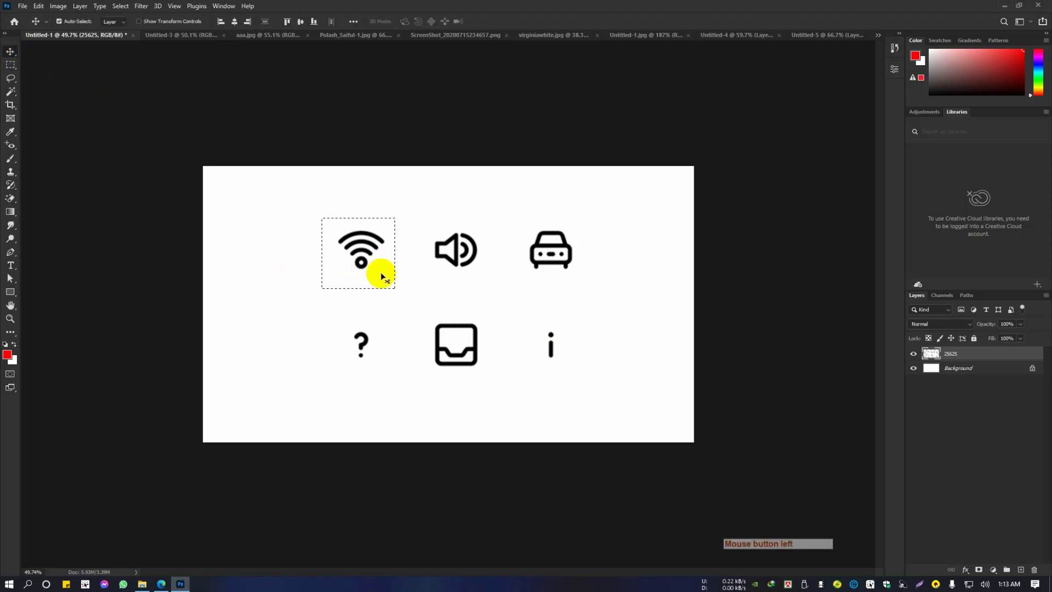
{"action": "left_click_drag", "start_coordinate": [369, 253], "coordinate": [259, 221]}
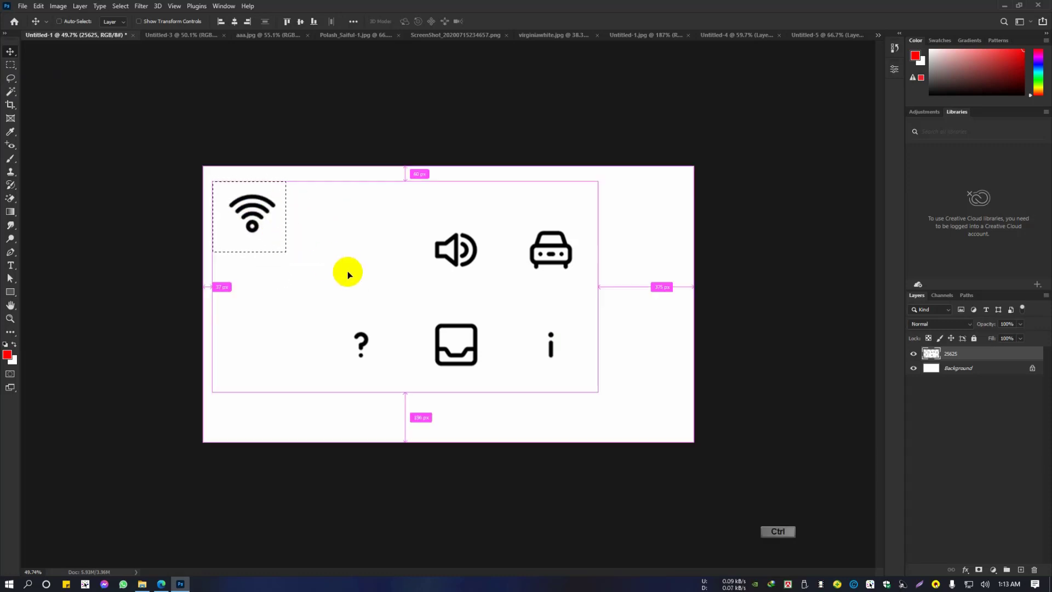
{"action": "key", "text": "ctrl+d"}
Step: Select the car icon with the Rectangular Marquee tool and move it to the canvas's lower-right corner
{"action": "left_click", "coordinate": [11, 65]}
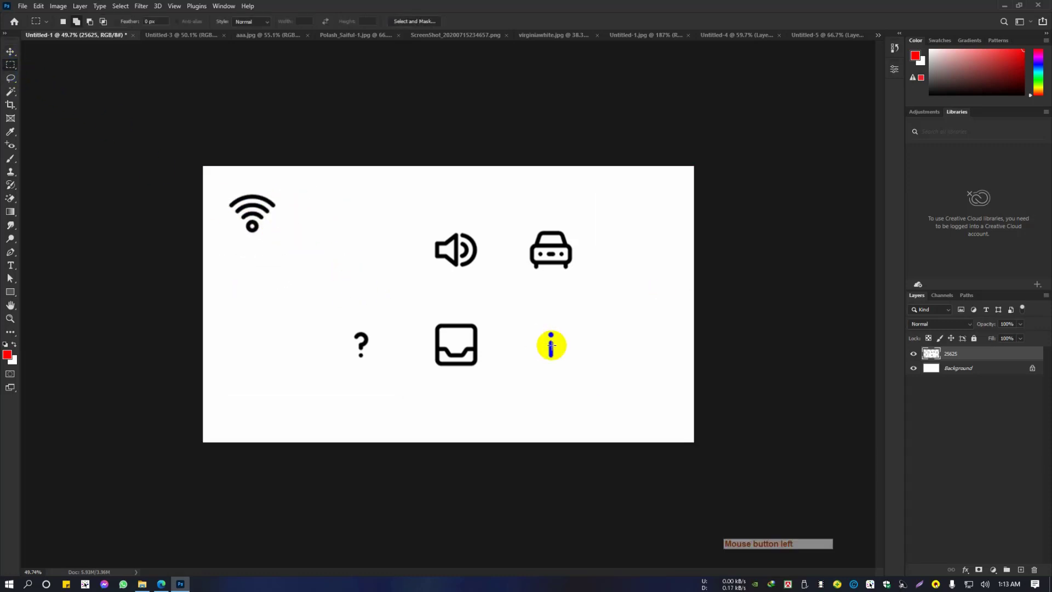
{"action": "left_click_drag", "start_coordinate": [509, 218], "coordinate": [648, 409]}
{"action": "left_click", "coordinate": [10, 51]}
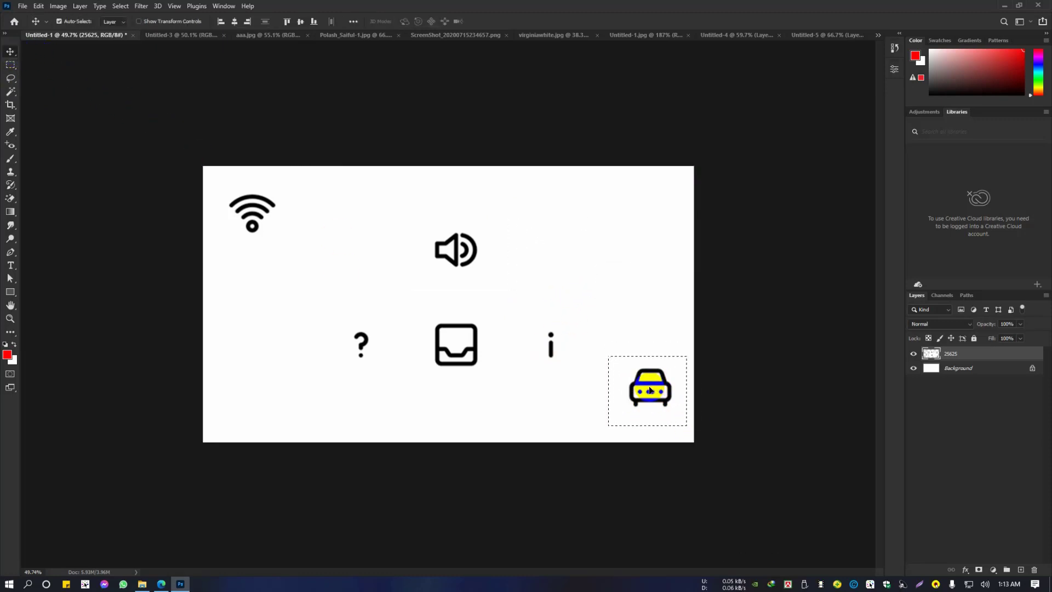
{"action": "key", "text": "ctrl"}
{"action": "key", "text": "ctrl+shift+s"}
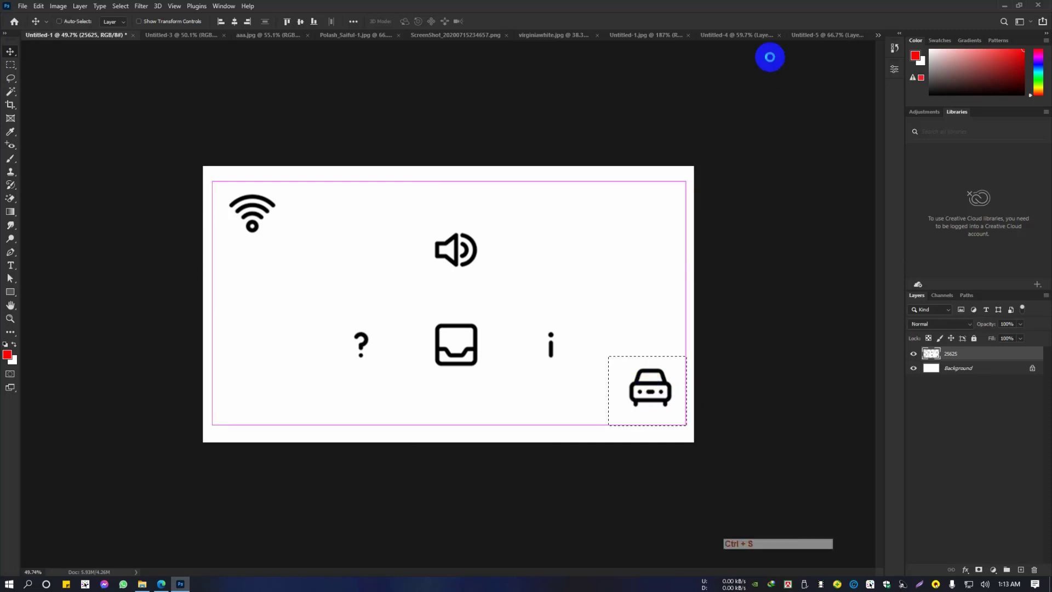
{"action": "left_click", "coordinate": [764, 466]}
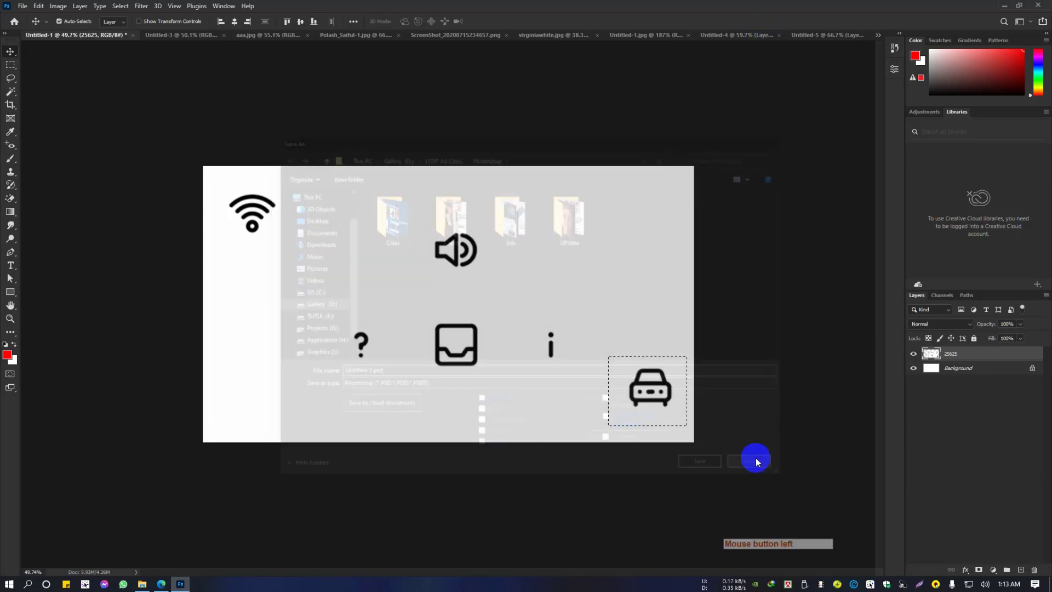
Step: In Untitled-4, move the red rectangle to the canvas's upper left and place copies of it at the lower right and upper right
{"action": "left_click", "coordinate": [727, 36]}
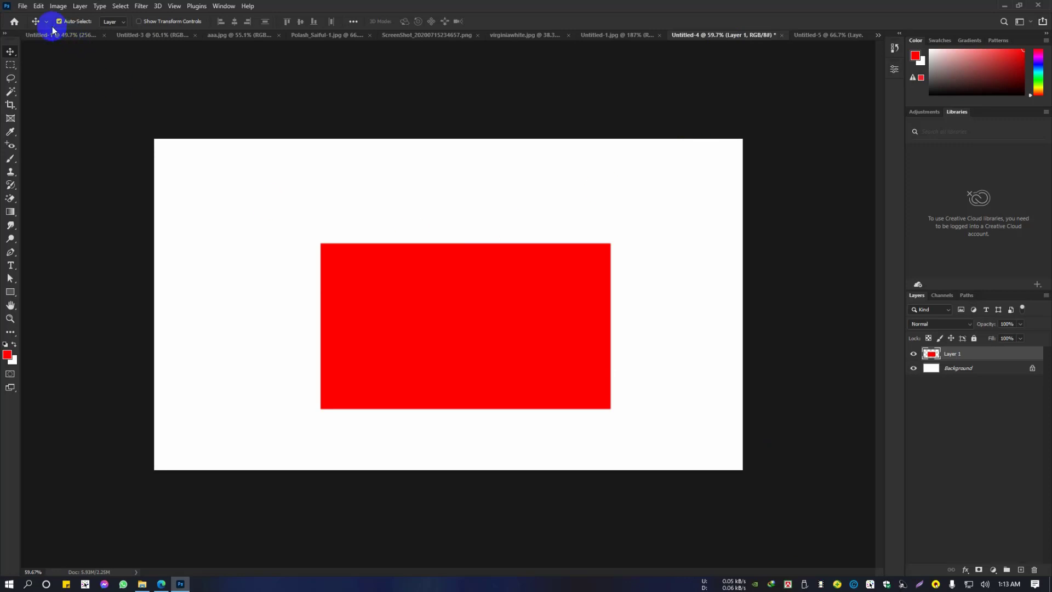
{"action": "left_click", "coordinate": [10, 65]}
{"action": "left_click", "coordinate": [10, 52]}
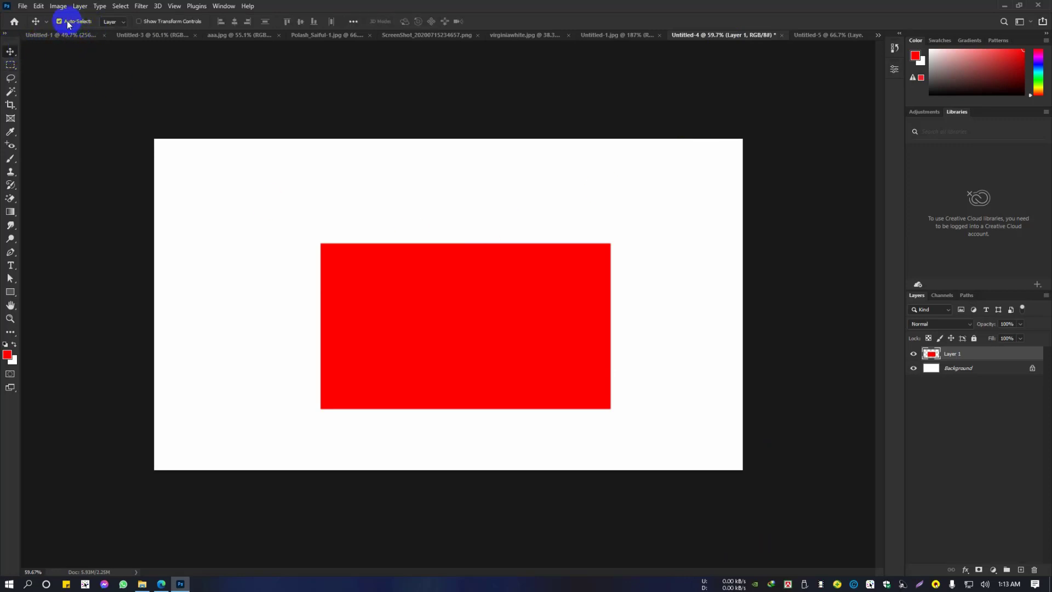
{"action": "left_click_drag", "start_coordinate": [563, 342], "coordinate": [388, 282]}
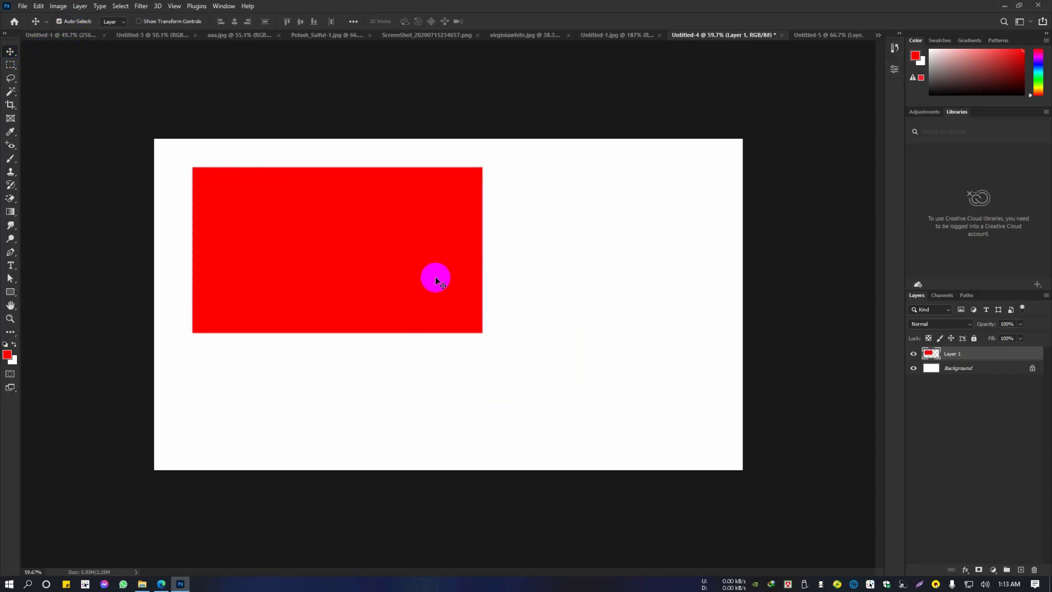
{"action": "left_click_drag", "start_coordinate": [436, 279], "coordinate": [650, 428]}
{"action": "left_click_drag", "start_coordinate": [665, 333], "coordinate": [702, 237]}
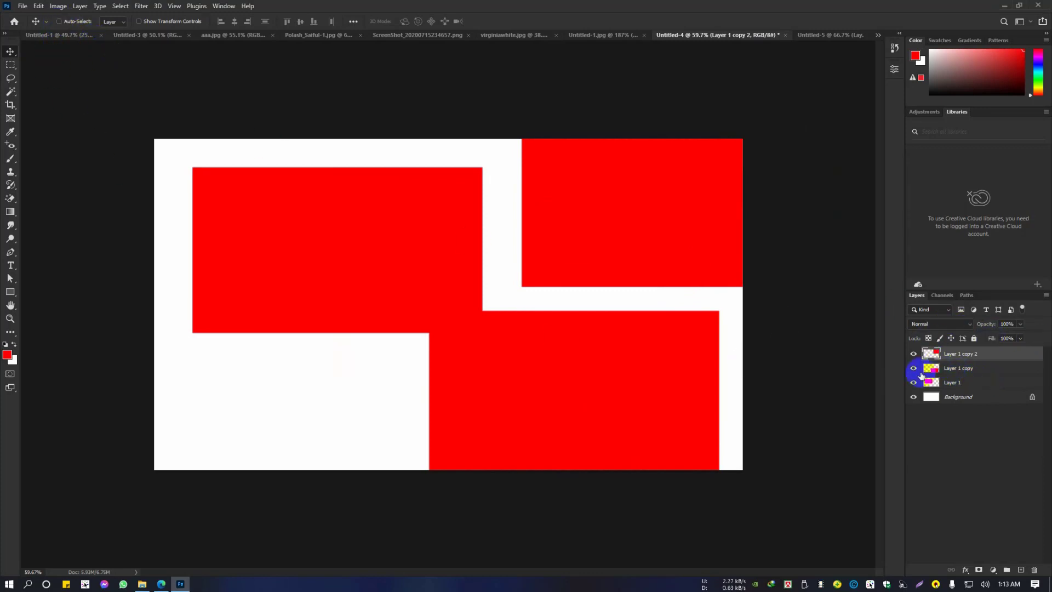
Step: Turn on Auto-Select for the Move tool and set its target to Layer
{"action": "left_click", "coordinate": [396, 259]}
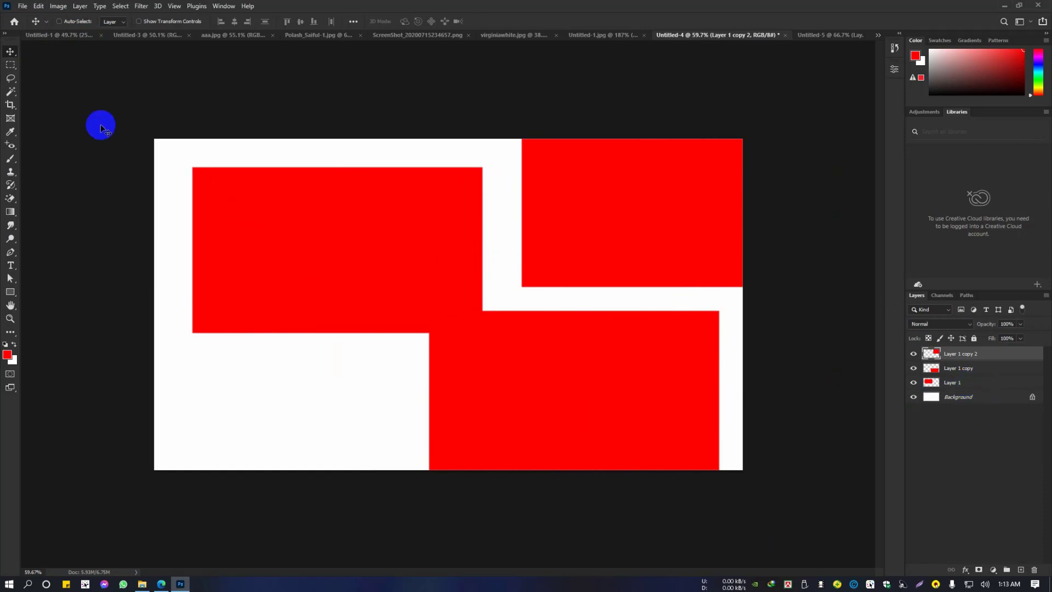
{"action": "left_click", "coordinate": [60, 22]}
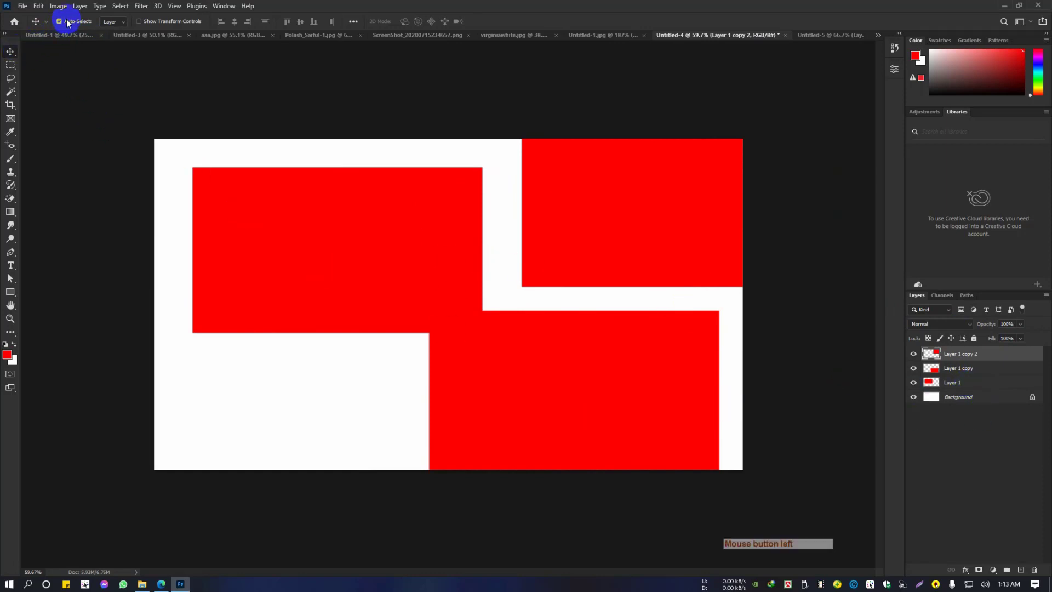
{"action": "left_click", "coordinate": [112, 22]}
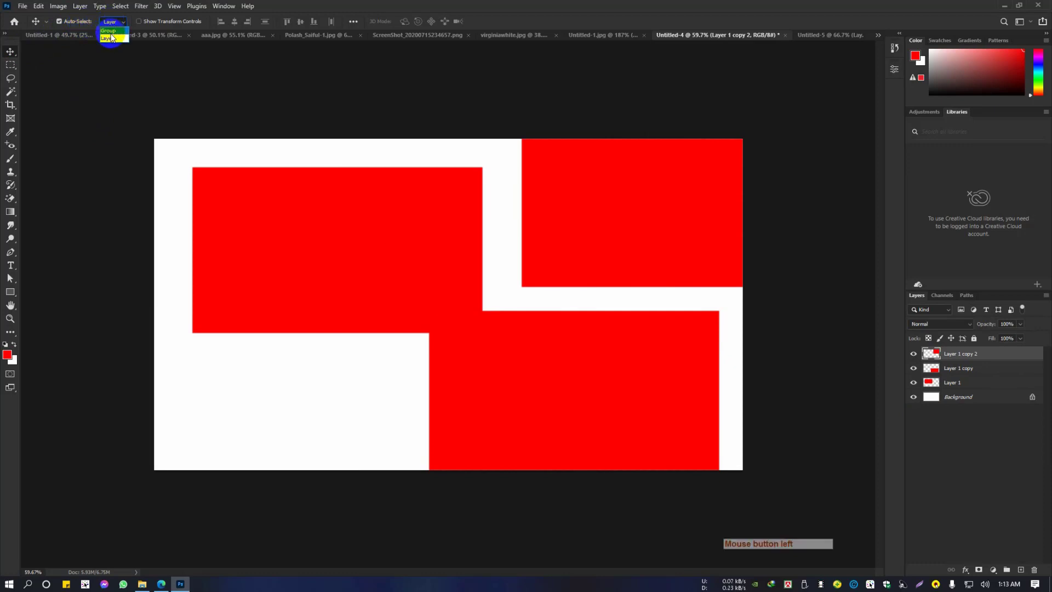
{"action": "left_click", "coordinate": [112, 37]}
Step: Move the three red rectangles apart one by one, lining up the top edges of the upper two
{"action": "left_click", "coordinate": [314, 248]}
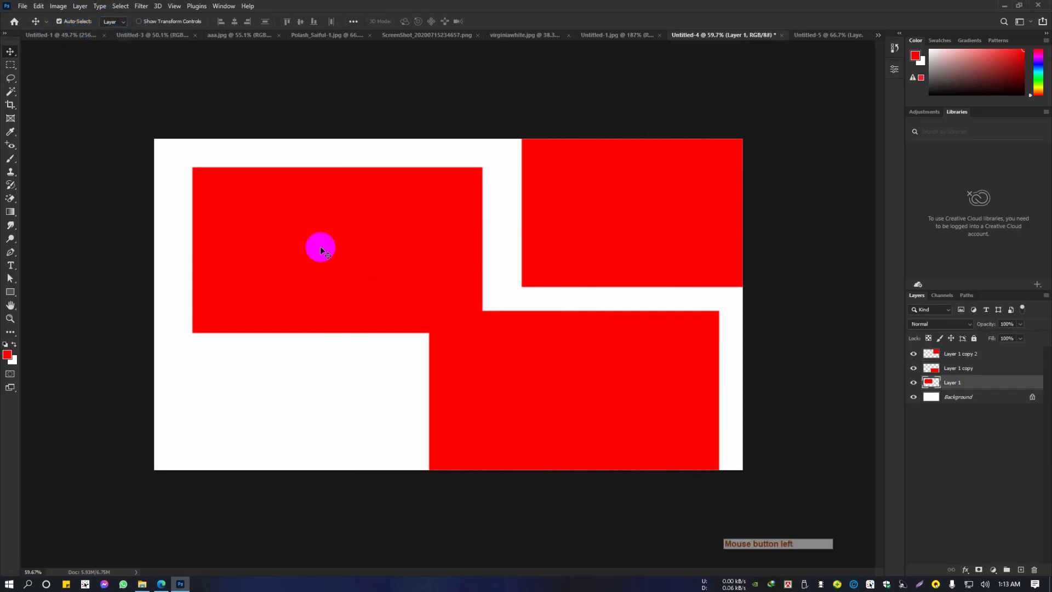
{"action": "left_click_drag", "start_coordinate": [346, 250], "coordinate": [318, 227]}
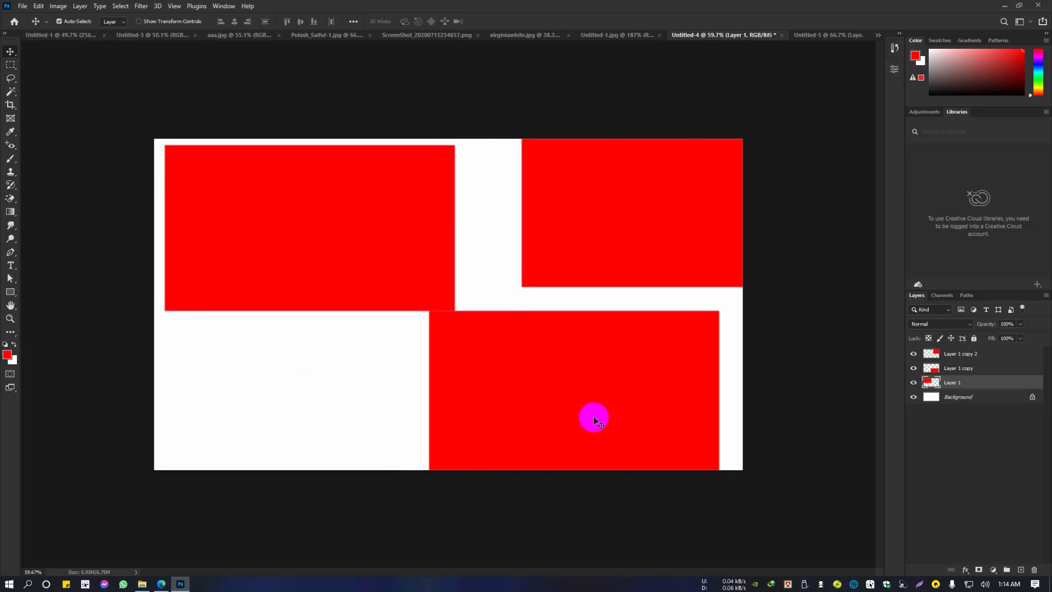
{"action": "left_click_drag", "start_coordinate": [560, 387], "coordinate": [594, 422]}
{"action": "left_click_drag", "start_coordinate": [610, 213], "coordinate": [586, 236]}
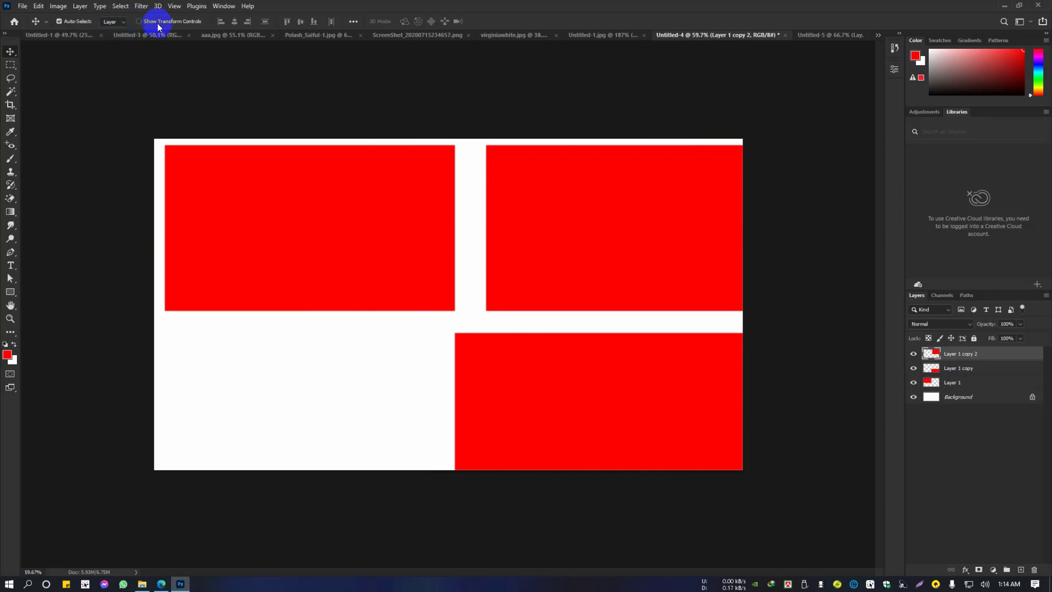
Step: Turn on Show Transform Controls and display the transform box around the upper-left red rectangle
{"action": "left_click", "coordinate": [139, 21]}
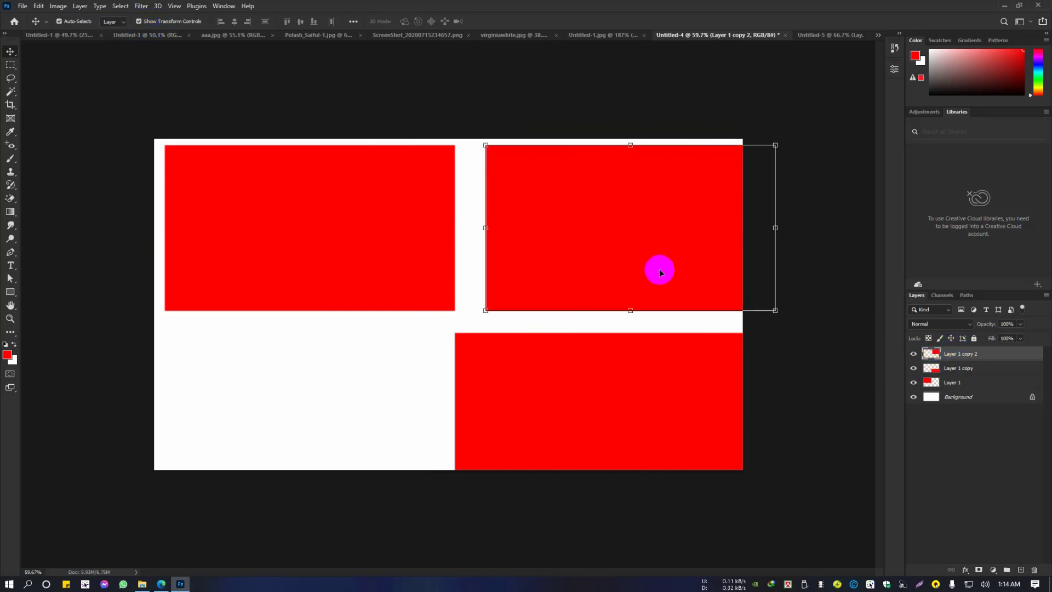
{"action": "left_click", "coordinate": [428, 237]}
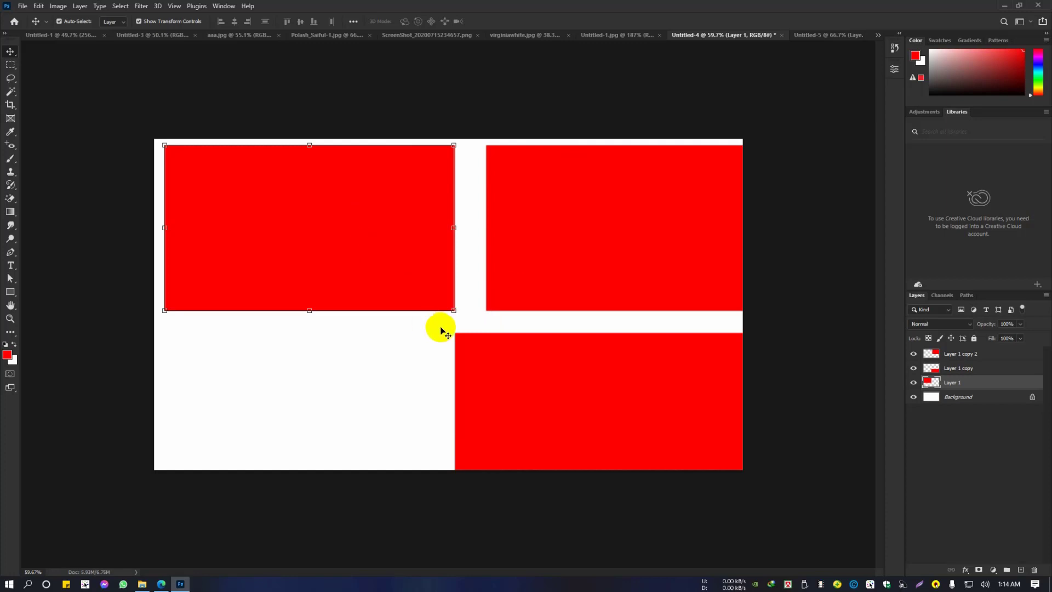
{"action": "left_click", "coordinate": [449, 308]}
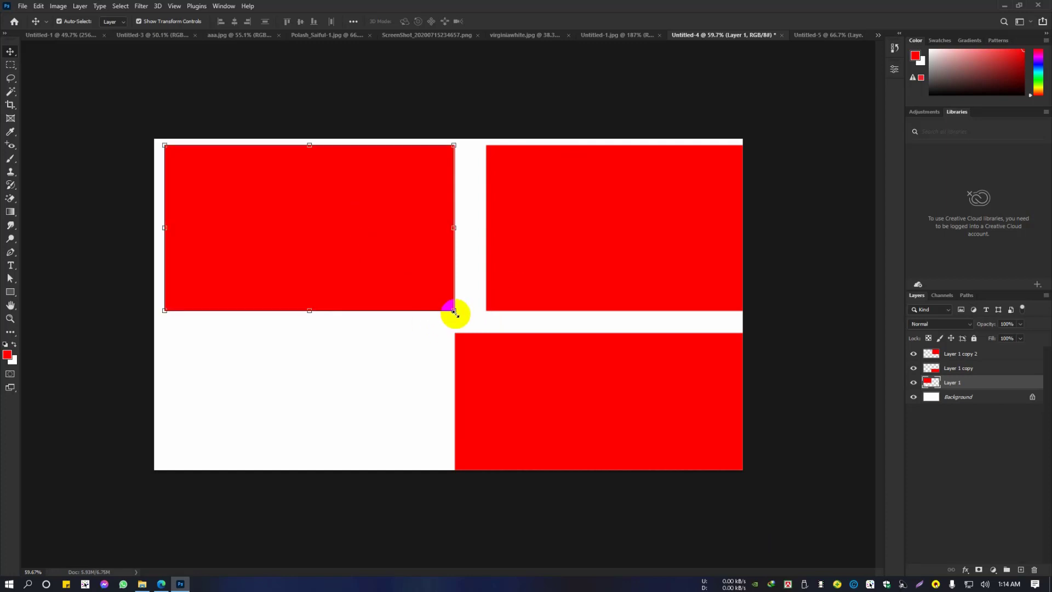
Step: Scale the upper-left red rectangle to about 94.36%, rotate it about -14.8°, and apply the transformation
{"action": "left_click_drag", "start_coordinate": [453, 312], "coordinate": [419, 297]}
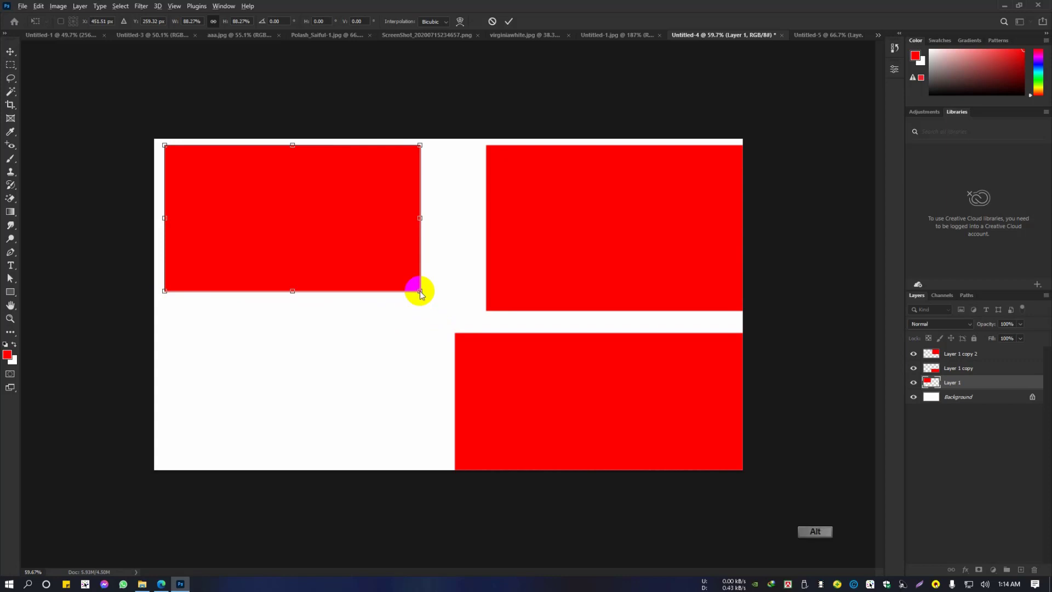
{"action": "left_click_drag", "start_coordinate": [420, 291], "coordinate": [420, 313]}
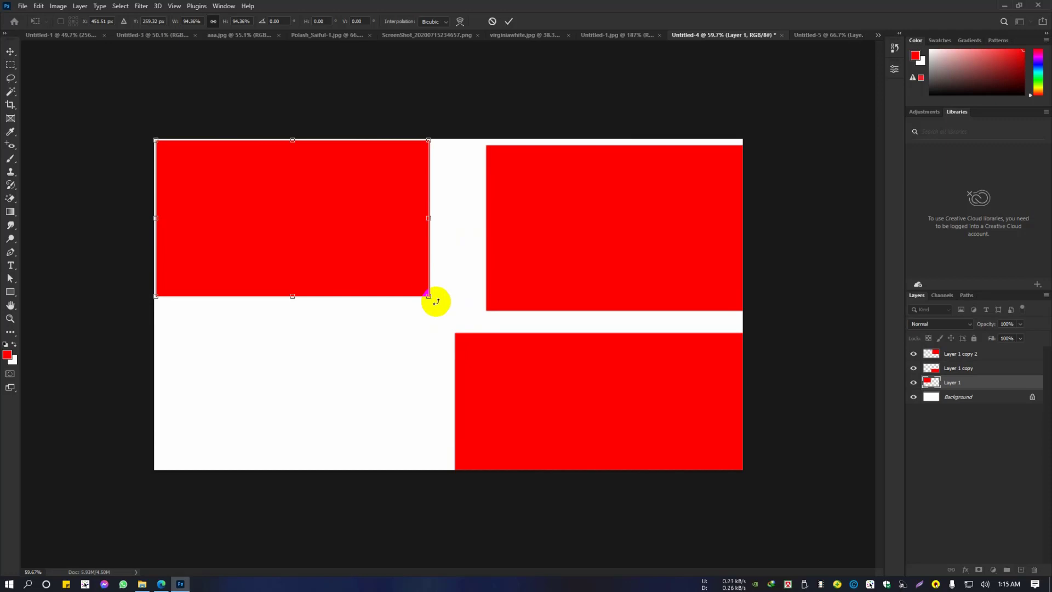
{"action": "left_click_drag", "start_coordinate": [436, 299], "coordinate": [439, 258]}
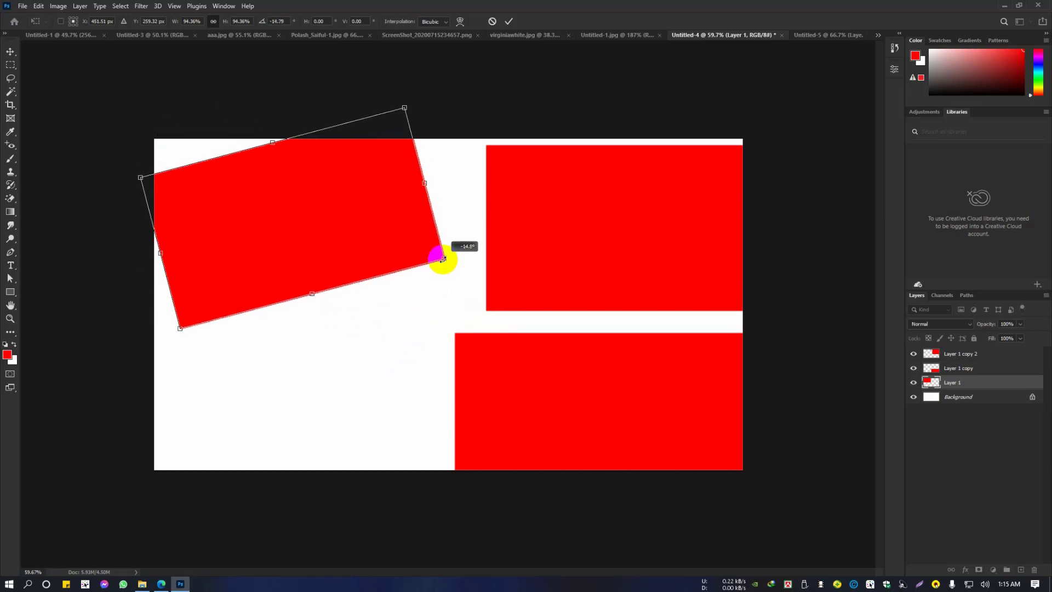
{"action": "left_click", "coordinate": [508, 23]}
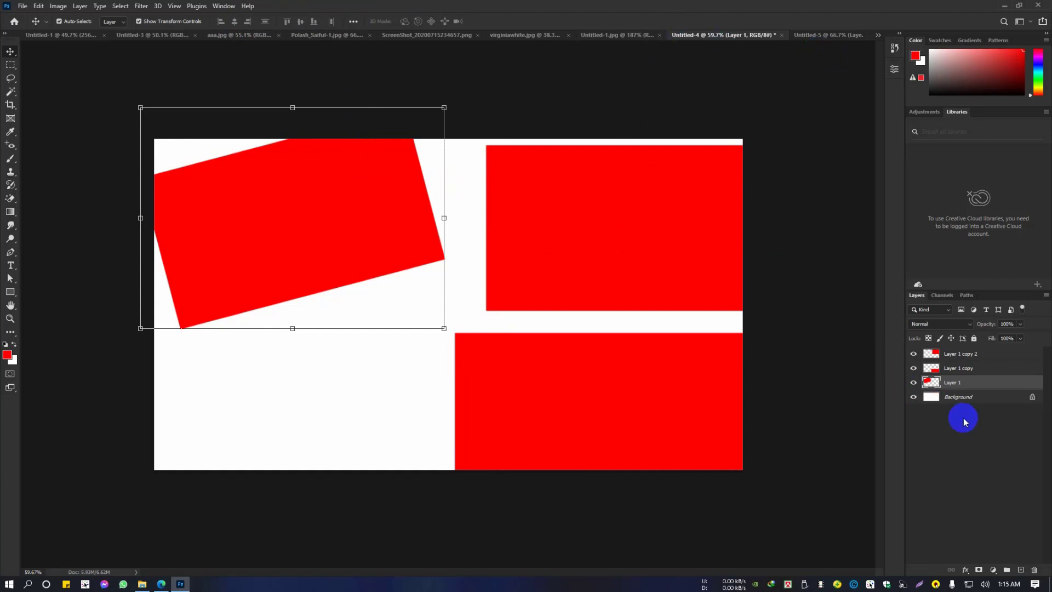
Step: Delete all three red rectangle layers, keeping only the white Background
{"action": "left_click", "coordinate": [681, 329]}
{"action": "left_click", "coordinate": [966, 354]}
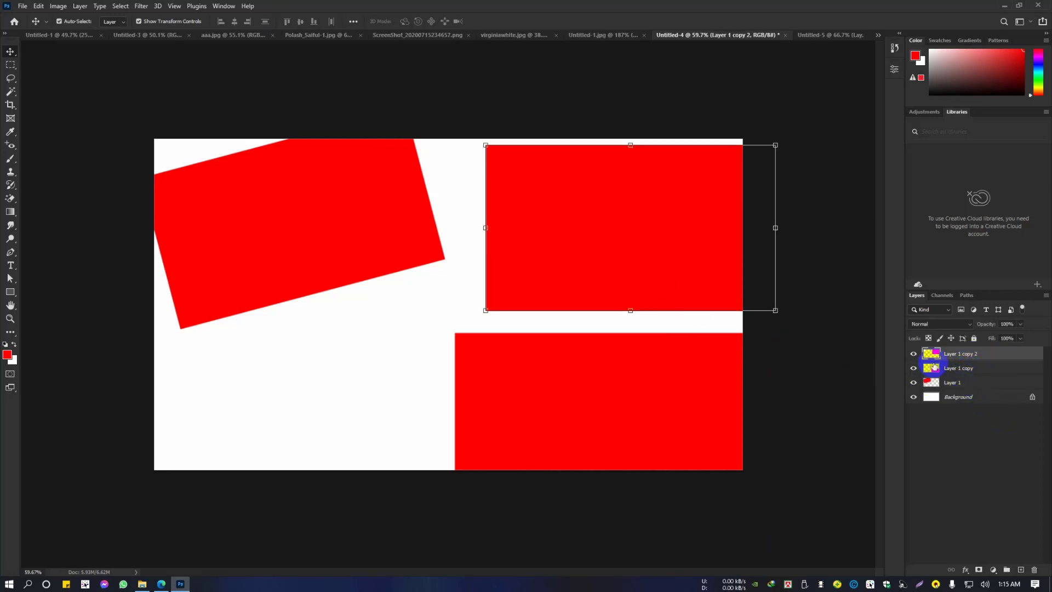
{"action": "left_click", "coordinate": [987, 382], "text": "shift"}
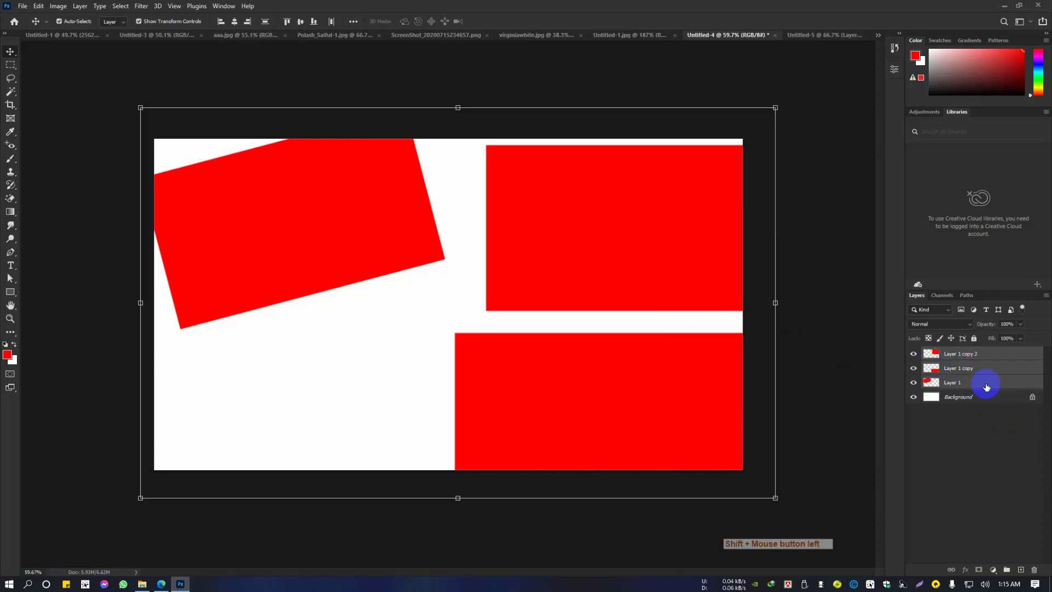
{"action": "key", "text": "Delete"}
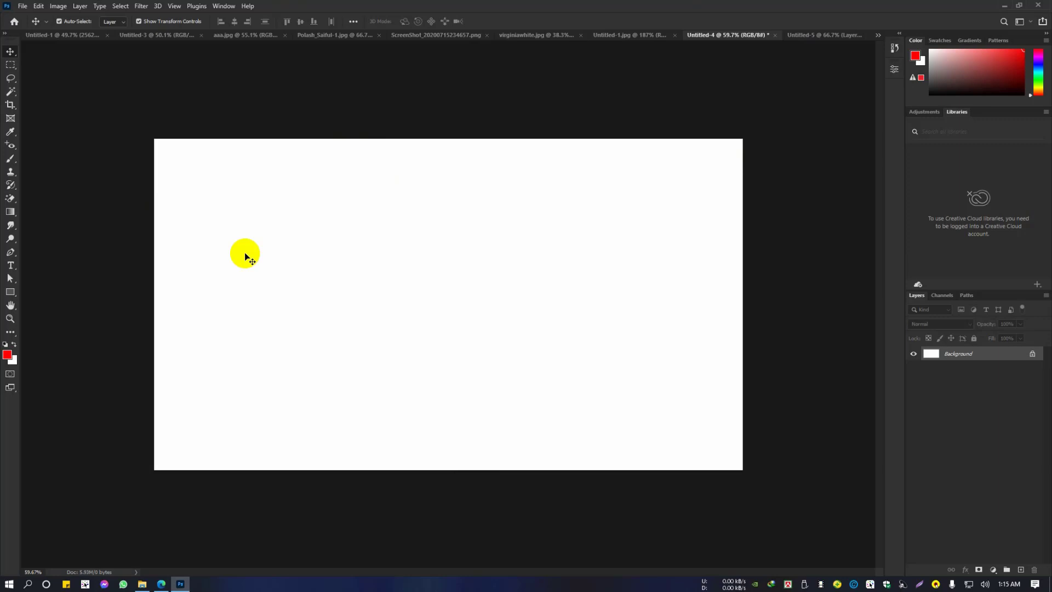
Step: Go through the Rectangular Marquee, Lasso and Magic Wand tools to compare their options
{"action": "left_click", "coordinate": [11, 66]}
{"action": "left_click", "coordinate": [11, 81]}
{"action": "left_click", "coordinate": [11, 92]}
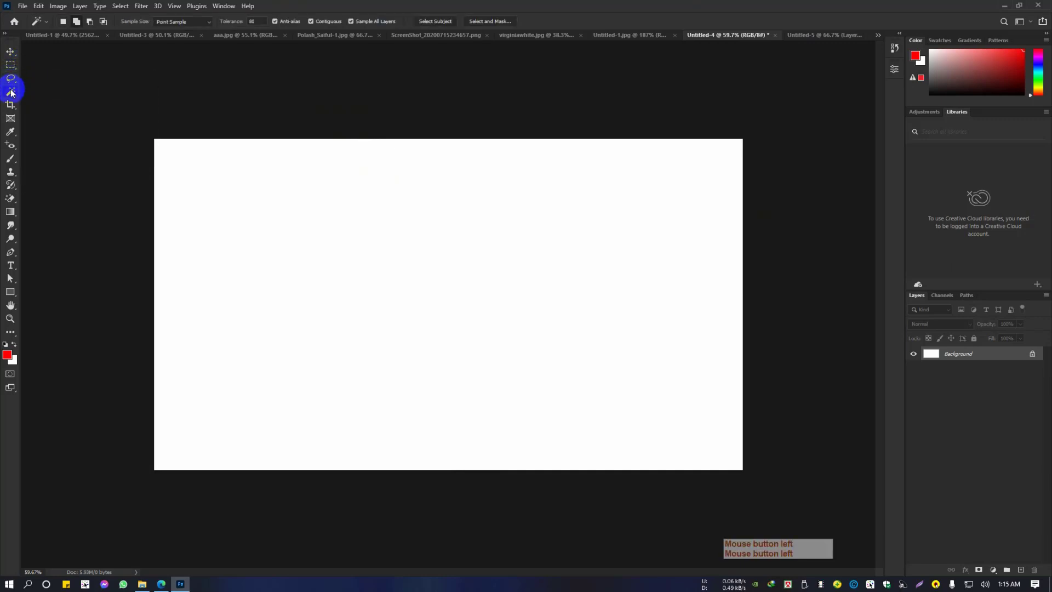
{"action": "left_click", "coordinate": [12, 66]}
{"action": "left_click", "coordinate": [12, 80]}
{"action": "left_click", "coordinate": [13, 92]}
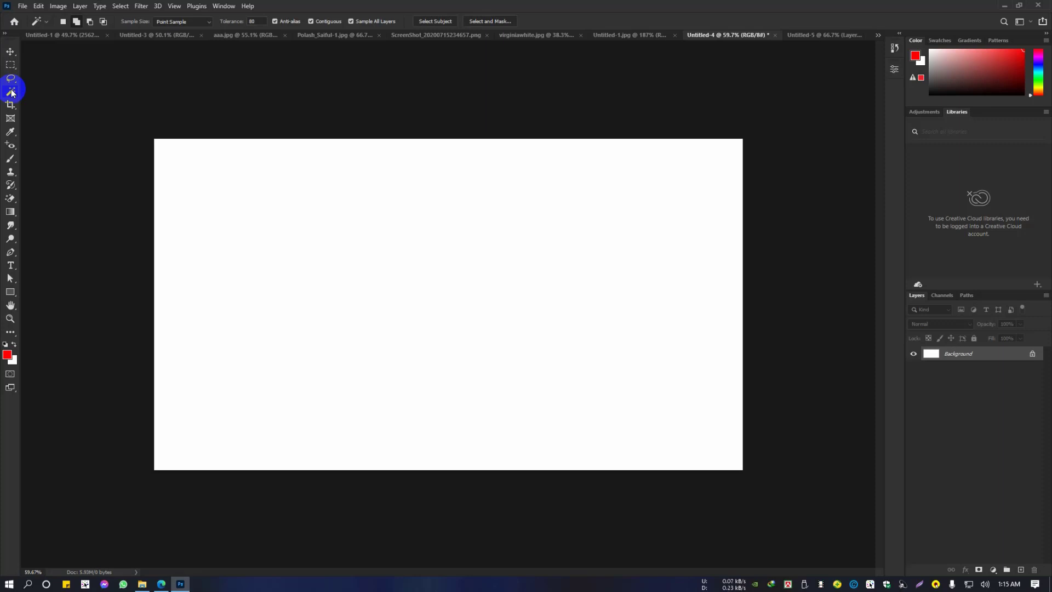
Step: Activate the Rectangular Marquee tool in New Selection mode
{"action": "left_click", "coordinate": [4, 64]}
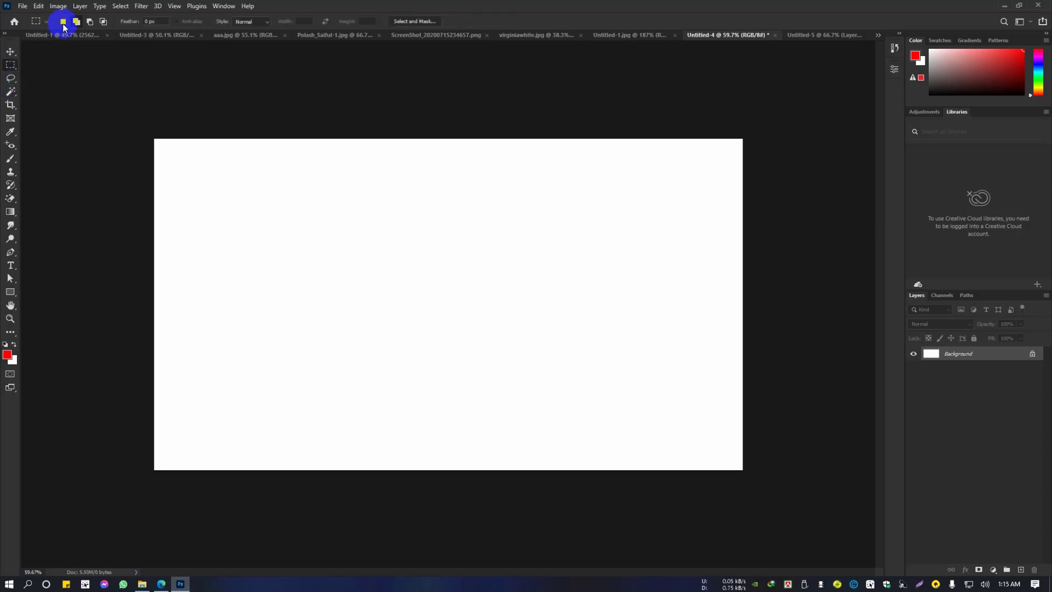
{"action": "right_click", "coordinate": [10, 65]}
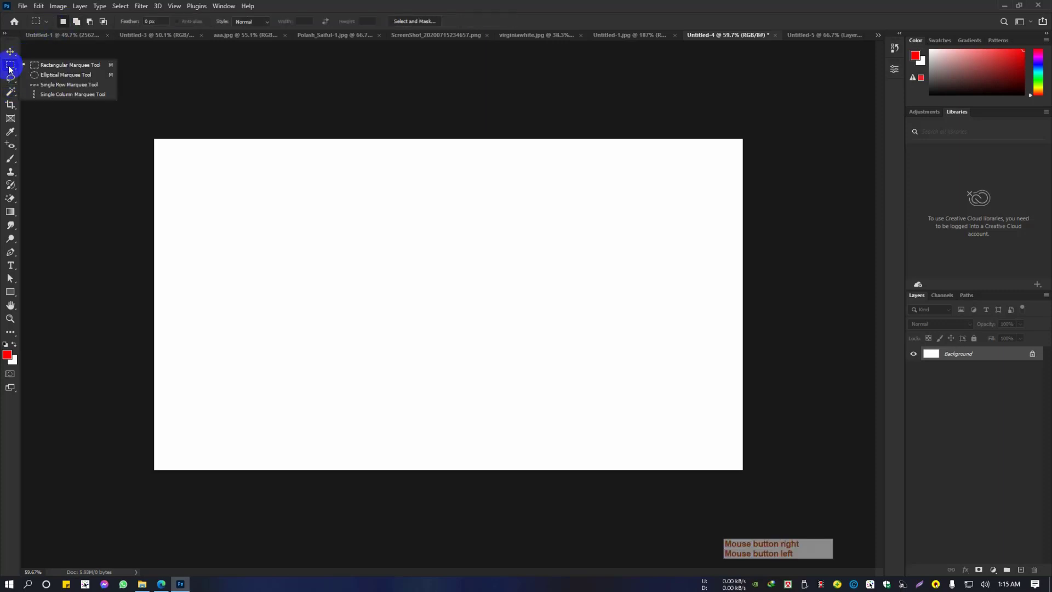
{"action": "left_click", "coordinate": [53, 66]}
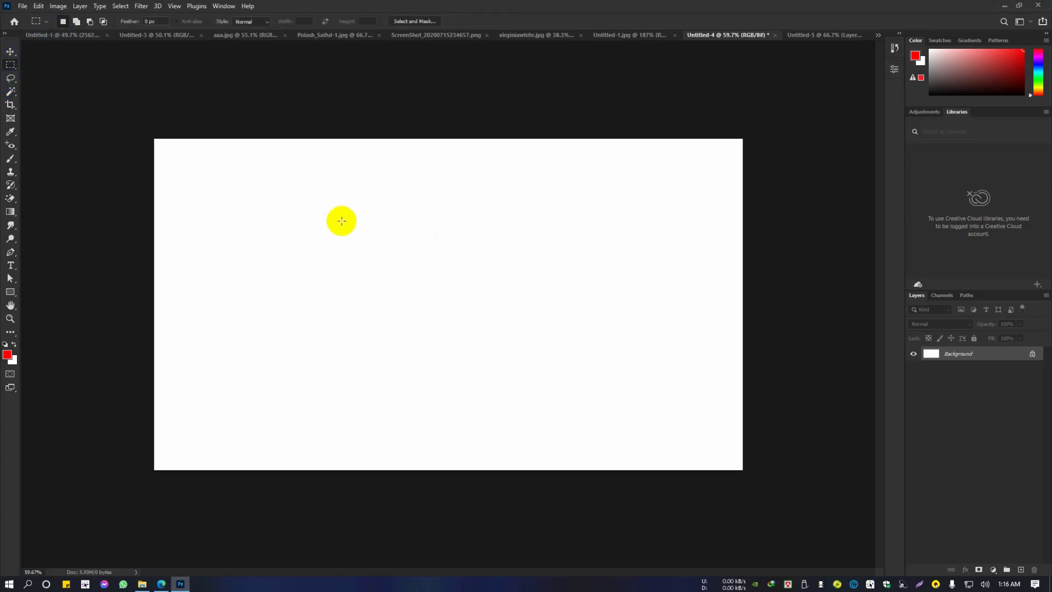
Step: Draw a rectangular selection in the upper-left part of the canvas, fill it with red on a new layer, and deselect
{"action": "left_click_drag", "start_coordinate": [199, 178], "coordinate": [469, 337]}
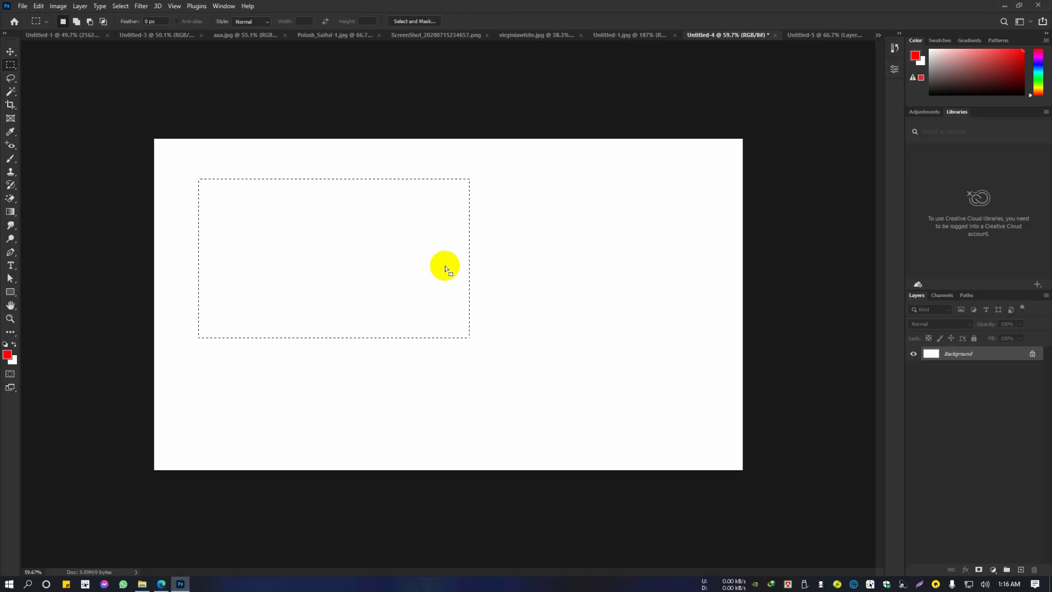
{"action": "left_click", "coordinate": [427, 234]}
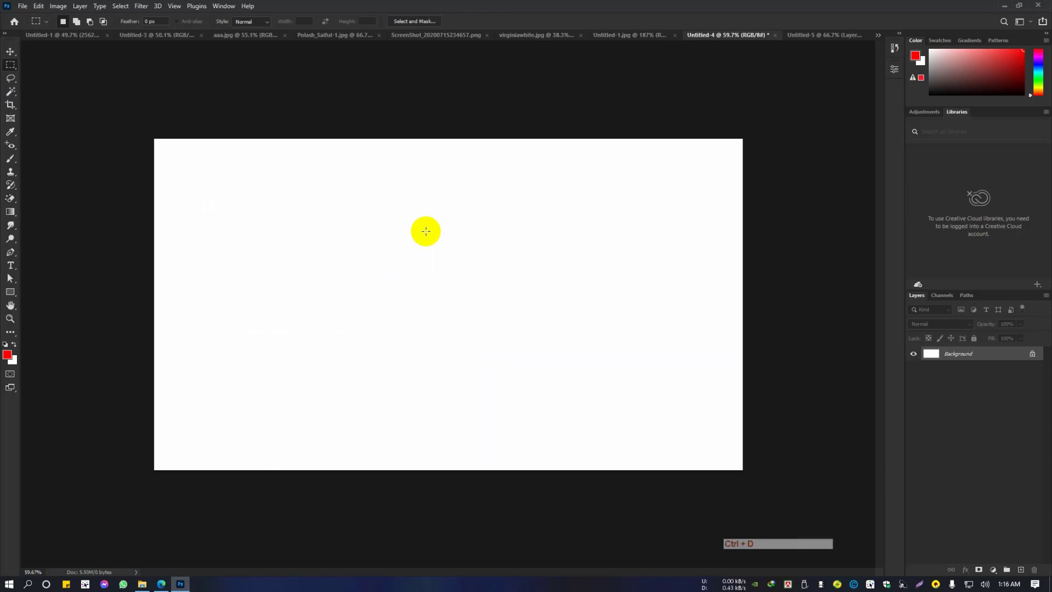
{"action": "left_click_drag", "start_coordinate": [235, 171], "coordinate": [488, 315]}
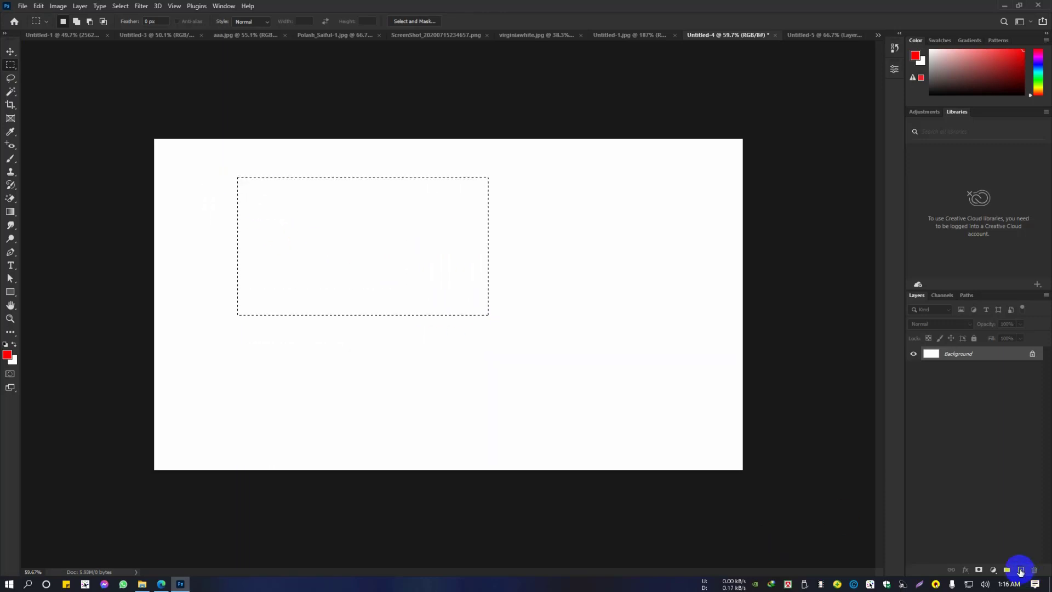
{"action": "key", "text": "ctrl+shift+alt+n"}
{"action": "key", "text": "alt+BackSpace"}
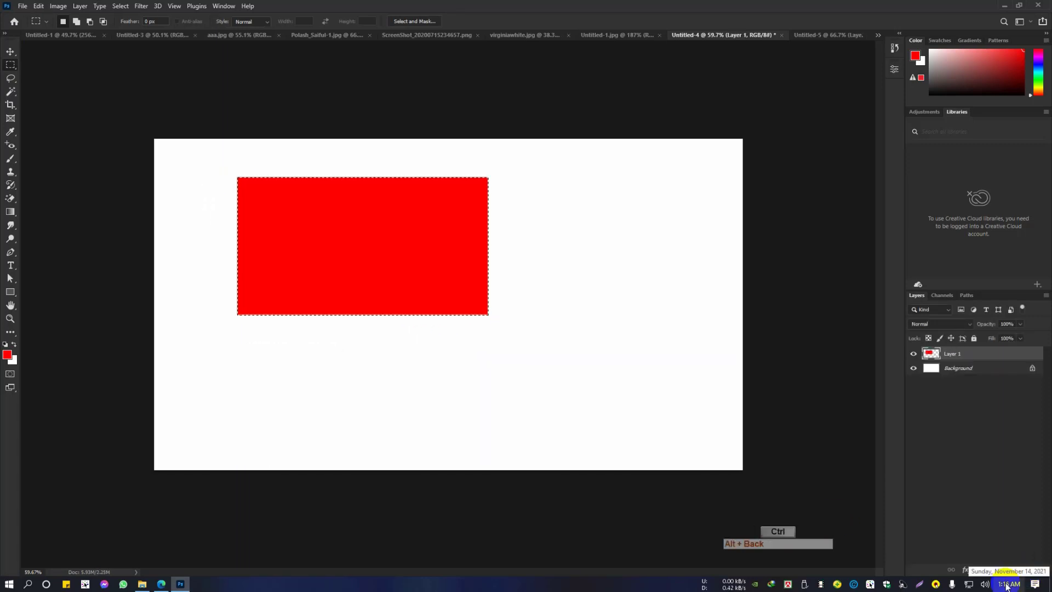
{"action": "key", "text": "ctrl+d"}
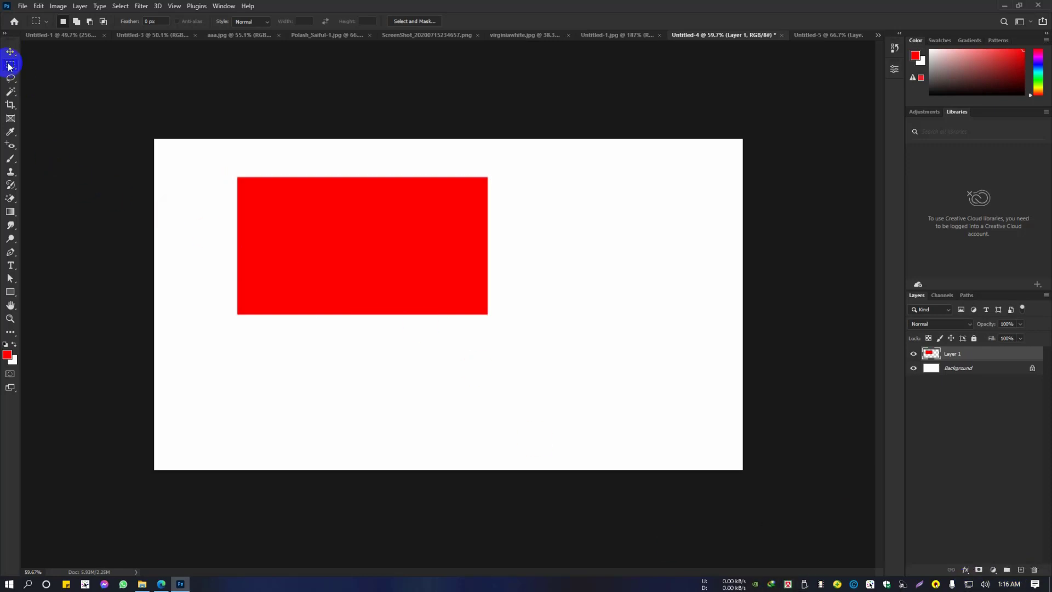
Step: Draw an elliptical selection beside the red rectangle with the Elliptical Marquee tool and clear it
{"action": "left_click_drag", "start_coordinate": [9, 66], "coordinate": [64, 75]}
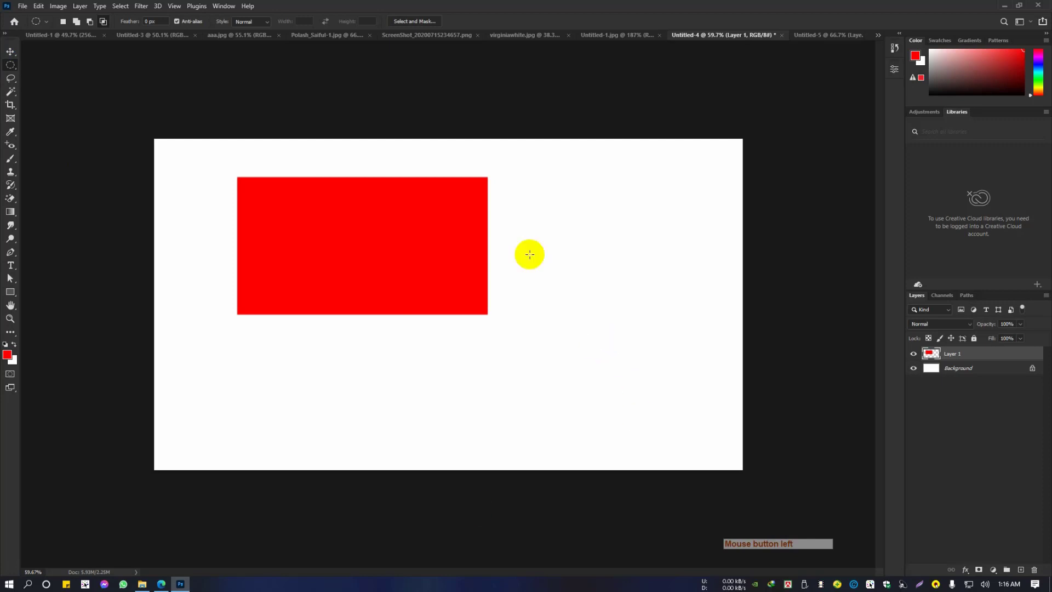
{"action": "left_click_drag", "start_coordinate": [515, 222], "coordinate": [702, 430]}
{"action": "left_click", "coordinate": [677, 427]}
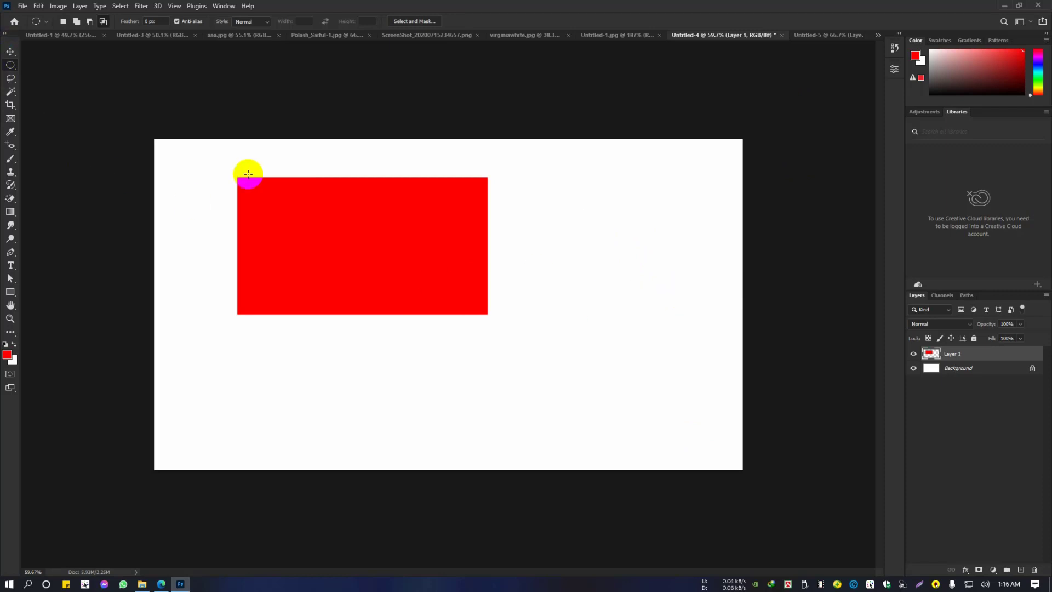
Step: Select a single pixel row below the red rectangle with the Single Row Marquee tool, fill it with red, and deselect
{"action": "right_click", "coordinate": [18, 65]}
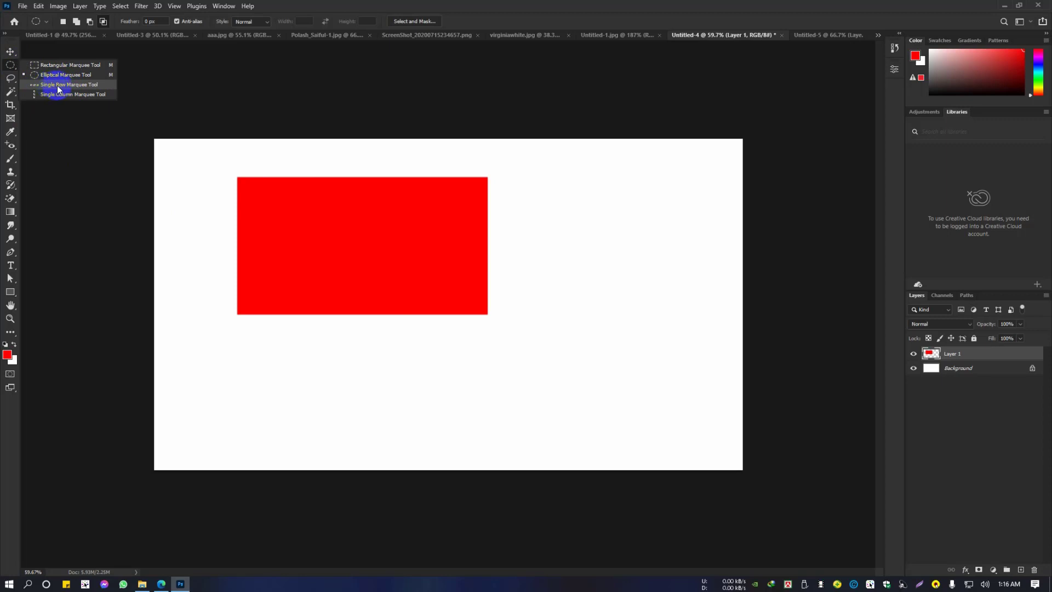
{"action": "left_click", "coordinate": [57, 86]}
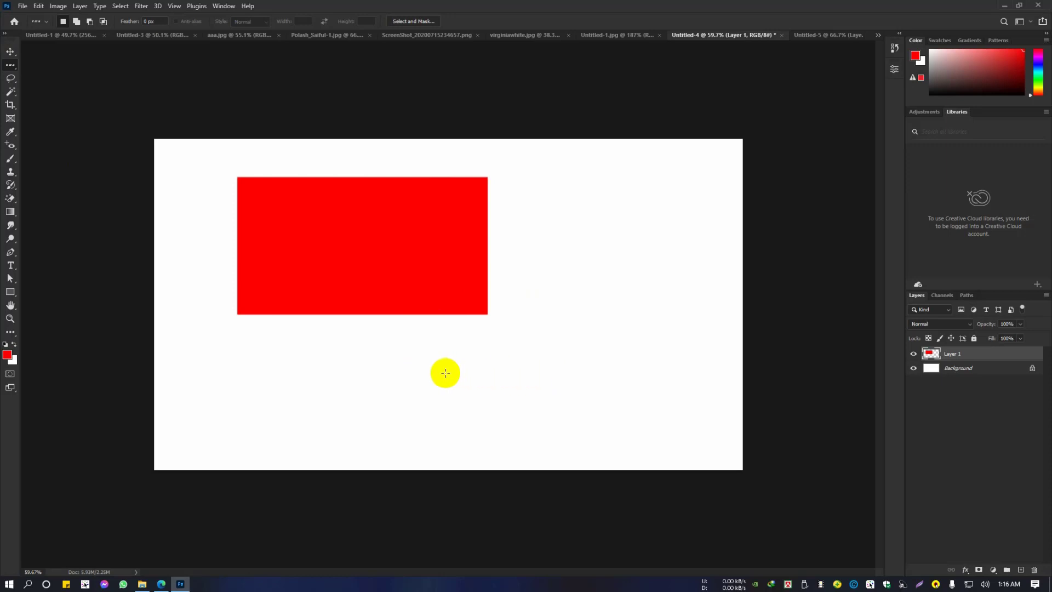
{"action": "left_click", "coordinate": [538, 382]}
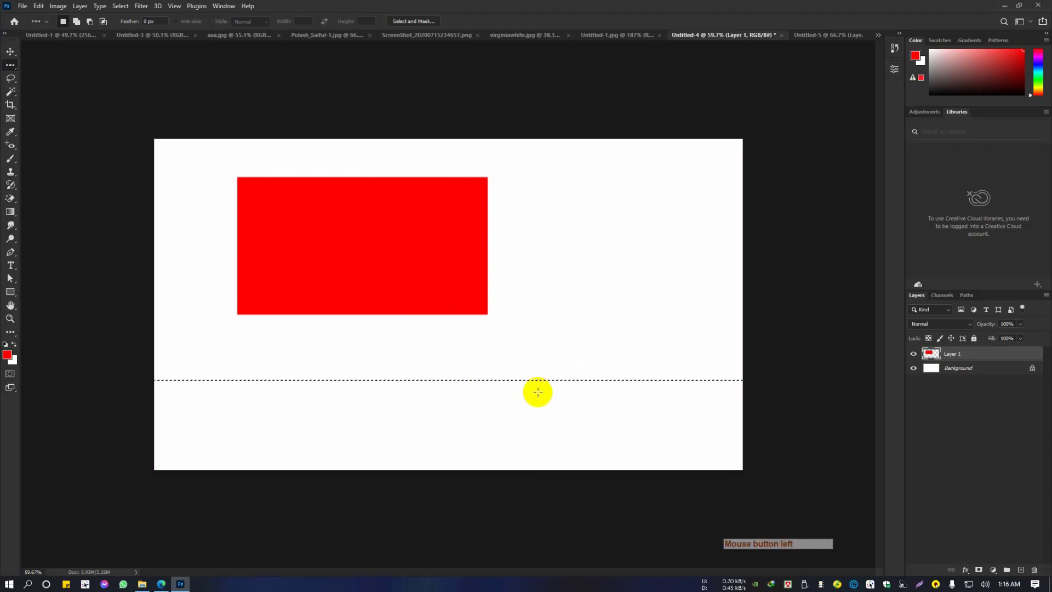
{"action": "key", "text": "ctrl+space"}
{"action": "left_click_drag", "start_coordinate": [532, 381], "coordinate": [574, 267]}
{"action": "left_click_drag", "start_coordinate": [548, 210], "coordinate": [685, 293]}
{"action": "left_click_drag", "start_coordinate": [586, 237], "coordinate": [422, 255]}
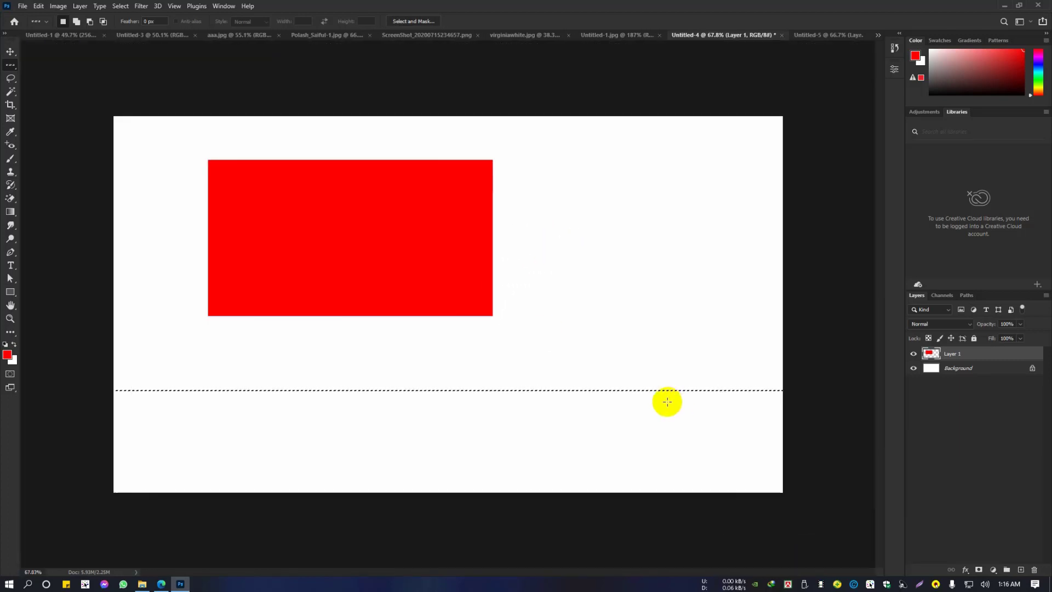
{"action": "key", "text": "alt"}
{"action": "key", "text": "alt+BackSpace"}
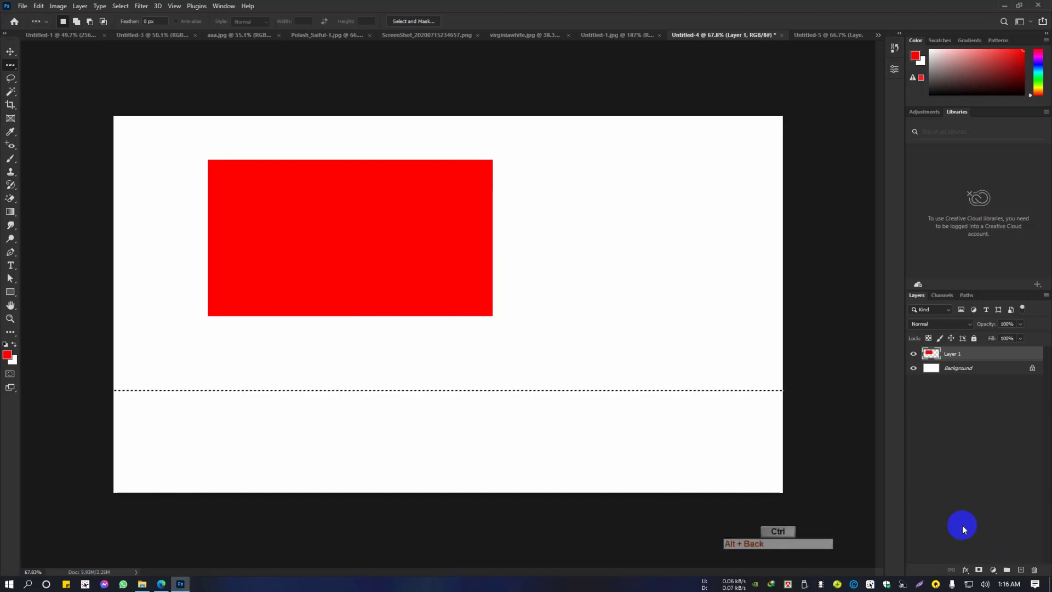
{"action": "key", "text": "ctrl+d"}
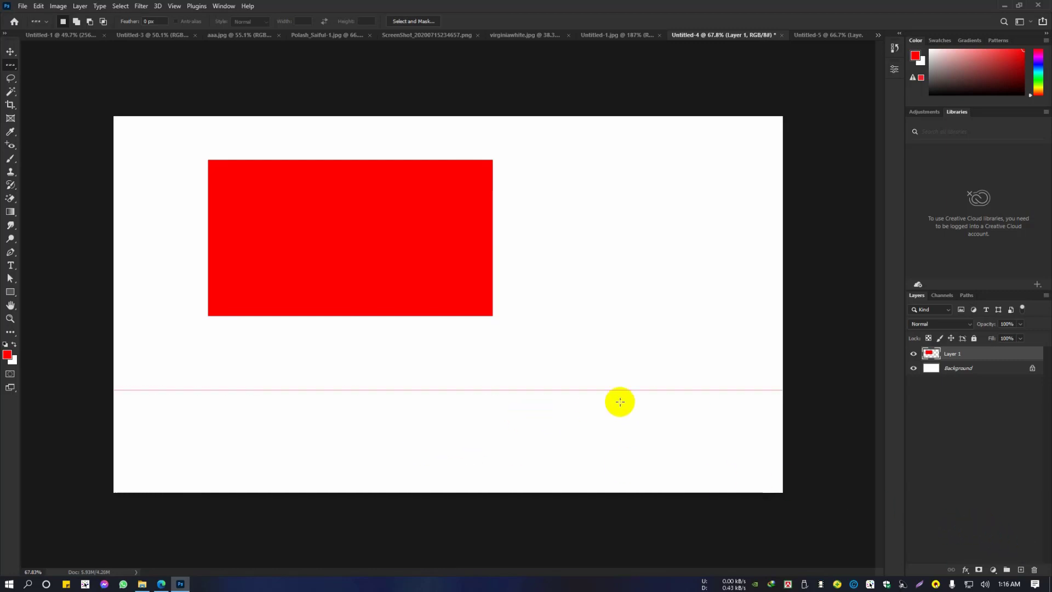
Step: Select a single pixel column beside the red rectangle with the Single Column Marquee tool, fill it with red, and deselect
{"action": "right_click", "coordinate": [11, 65]}
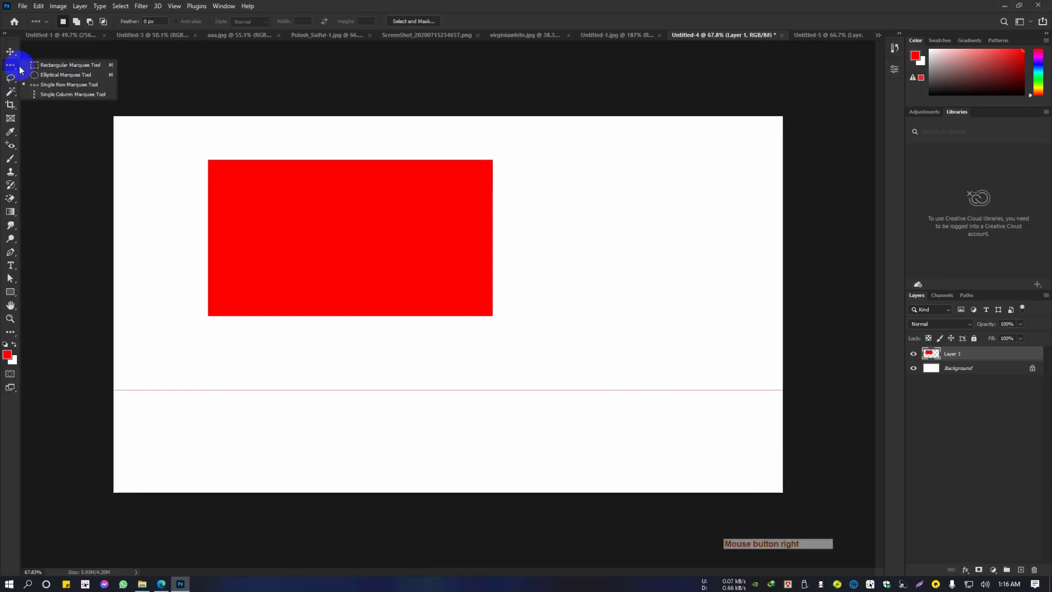
{"action": "left_click", "coordinate": [65, 95]}
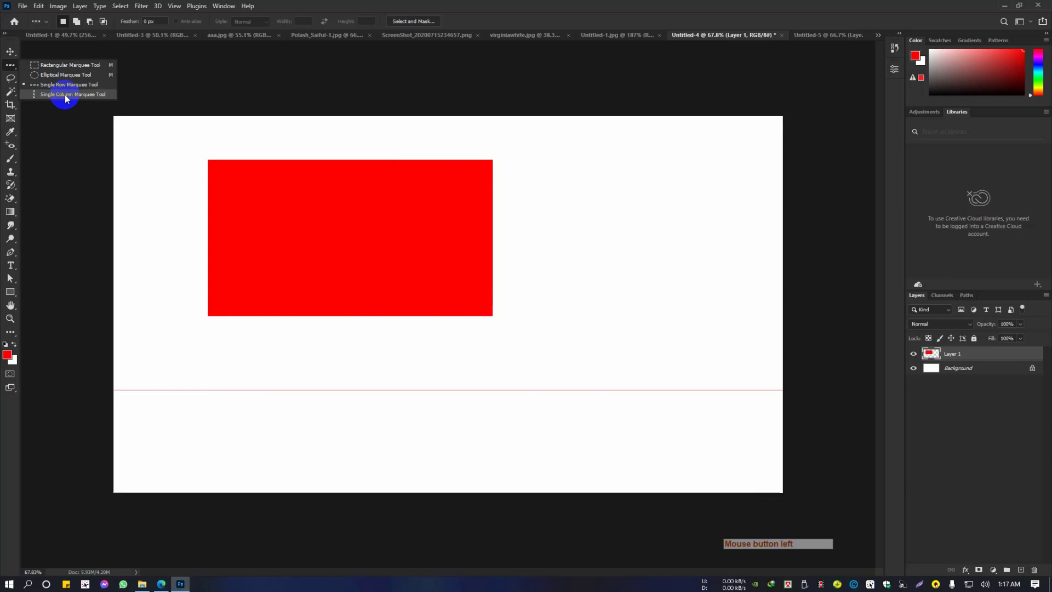
{"action": "left_click", "coordinate": [580, 237]}
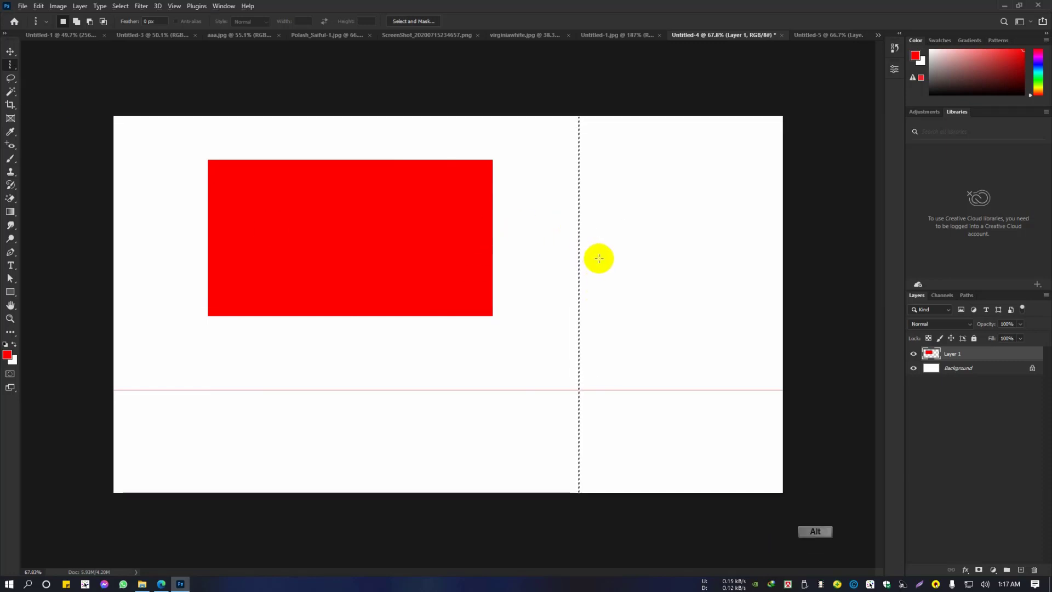
{"action": "key", "text": "alt+BackSpace"}
{"action": "key", "text": "ctrl+d"}
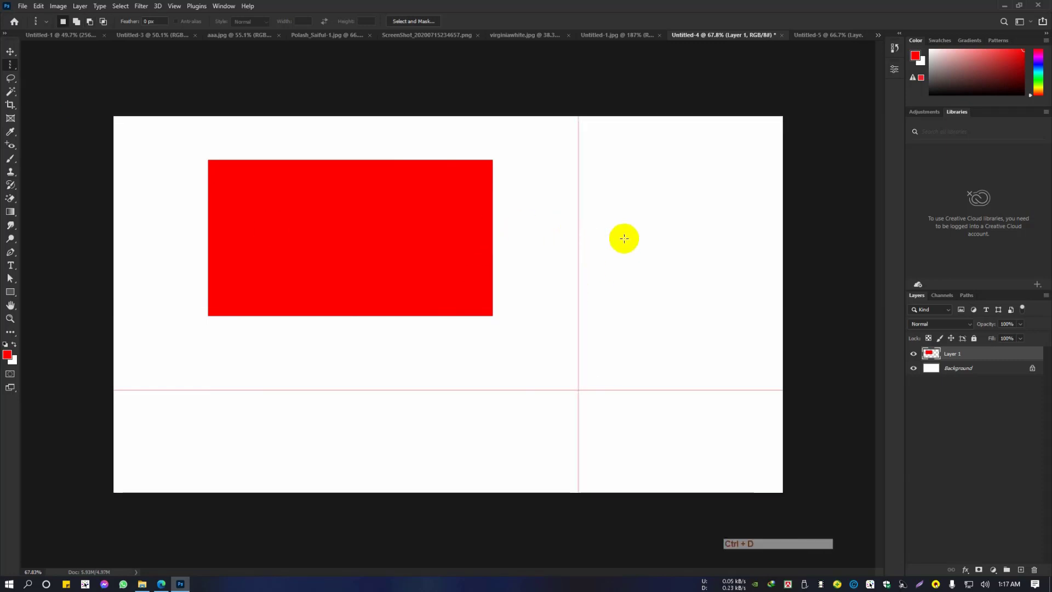
{"action": "left_click_drag", "start_coordinate": [610, 204], "coordinate": [604, 274]}
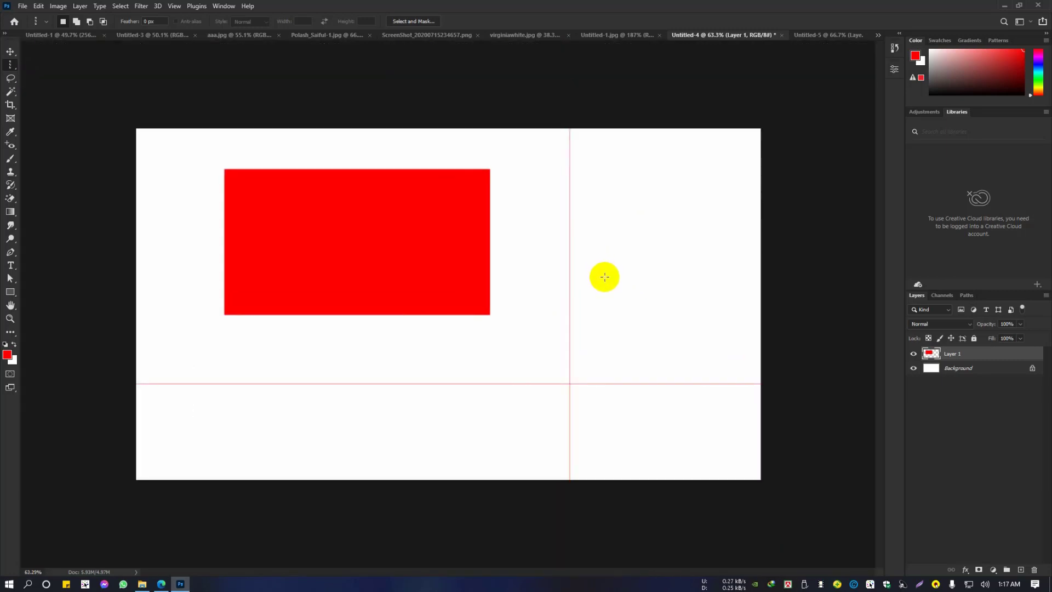
Step: Review the marquee tool variants and reactivate the Rectangular Marquee tool
{"action": "right_click", "coordinate": [10, 64]}
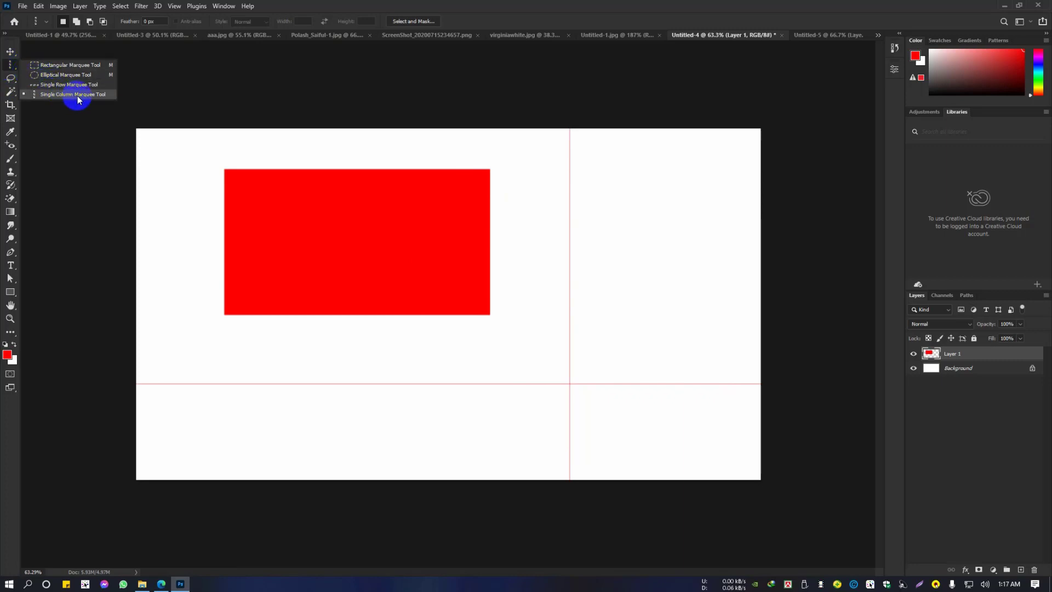
{"action": "left_click", "coordinate": [250, 79]}
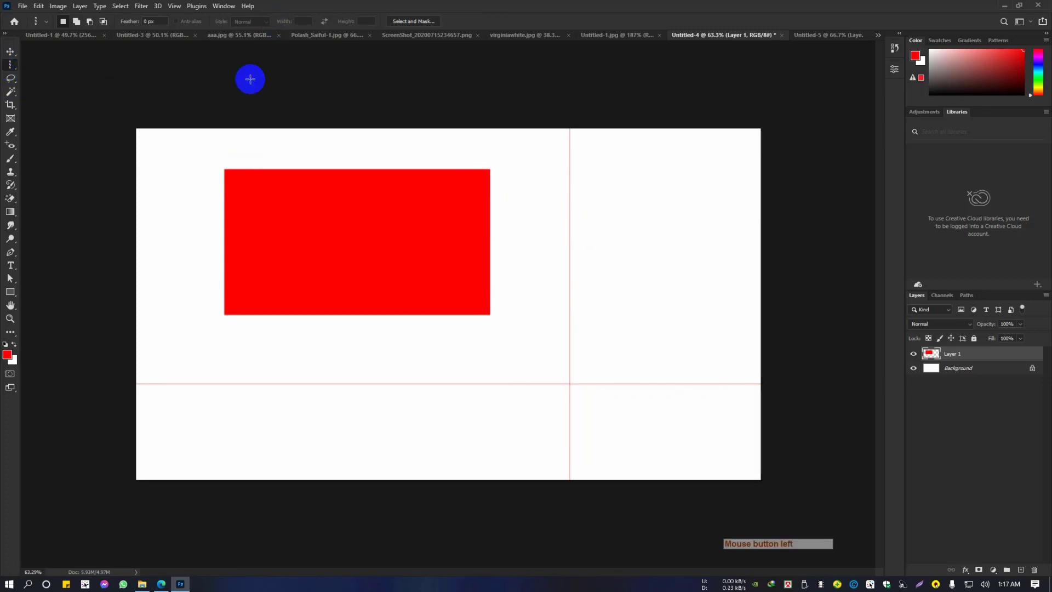
{"action": "right_click", "coordinate": [10, 64]}
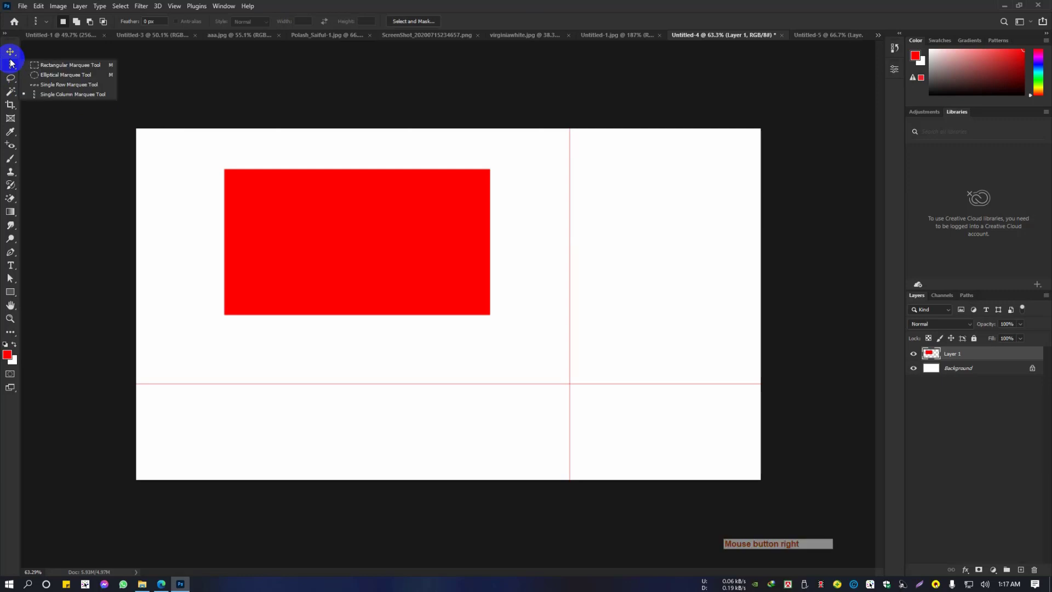
{"action": "left_click", "coordinate": [70, 85]}
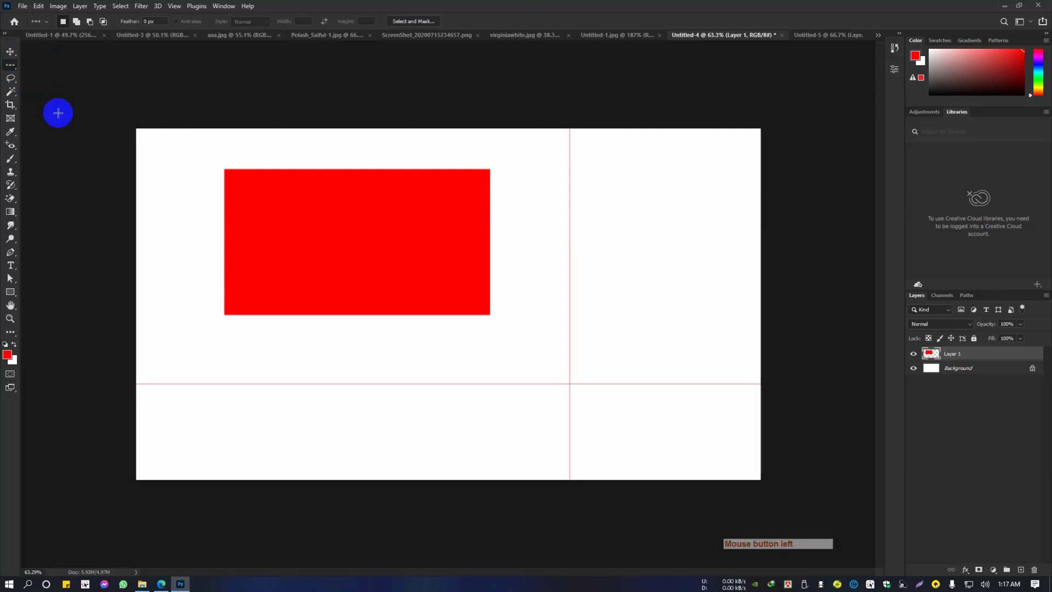
{"action": "right_click", "coordinate": [10, 65]}
{"action": "left_click", "coordinate": [43, 67]}
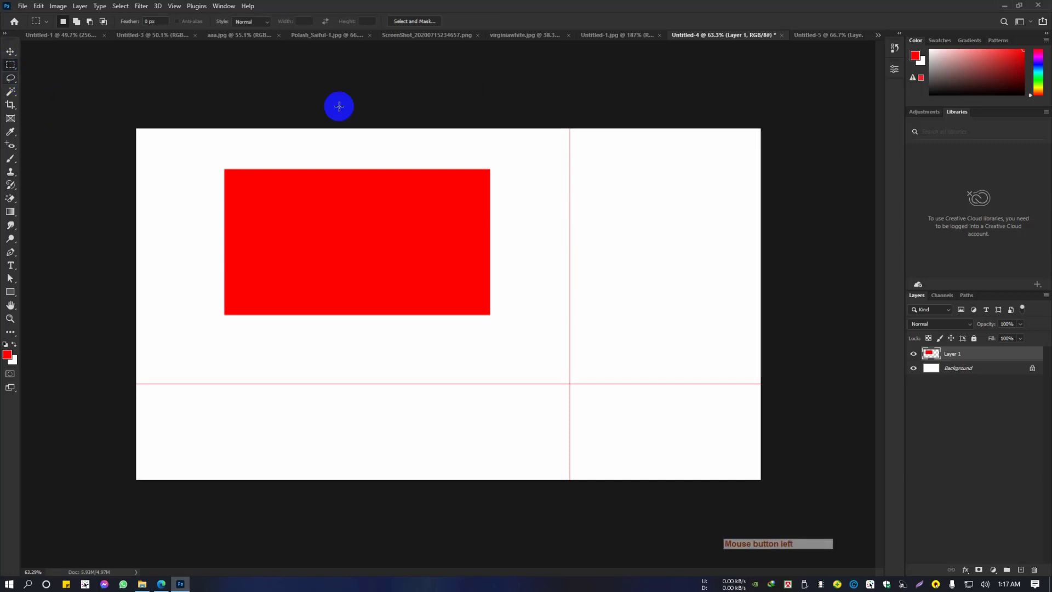
Step: Switch to the blank Untitled-3 document and activate the Lasso tool
{"action": "left_click", "coordinate": [62, 36]}
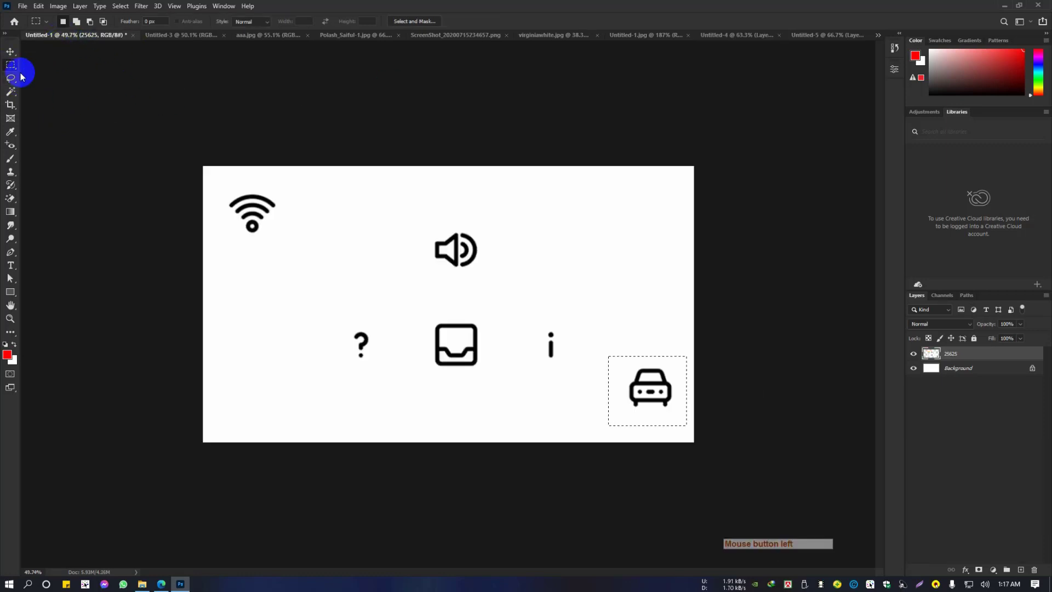
{"action": "right_click", "coordinate": [9, 64]}
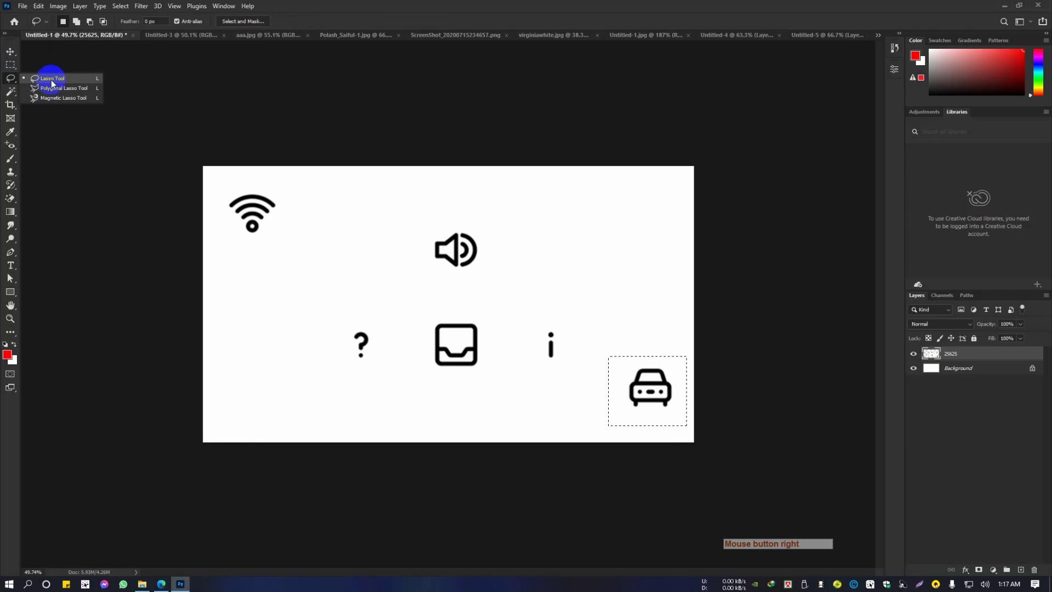
{"action": "left_click", "coordinate": [51, 80]}
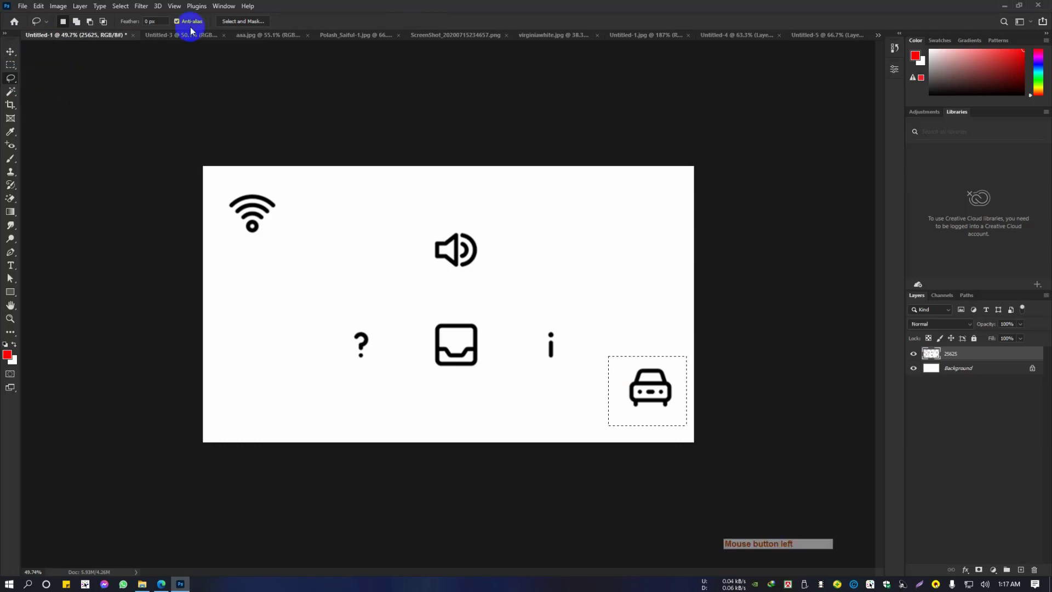
{"action": "left_click", "coordinate": [176, 35]}
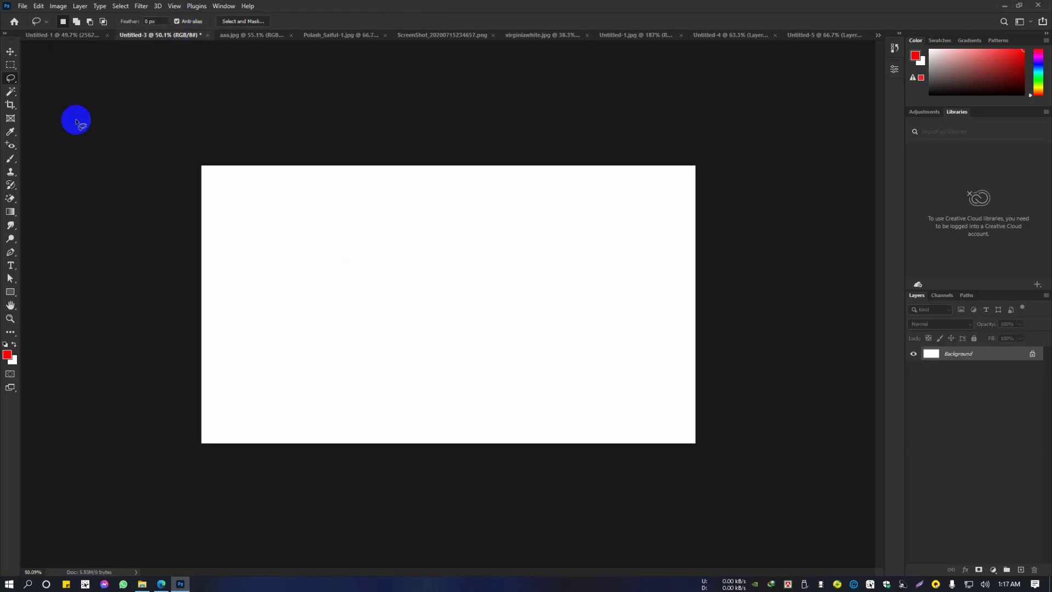
{"action": "right_click", "coordinate": [11, 78]}
{"action": "left_click", "coordinate": [44, 79]}
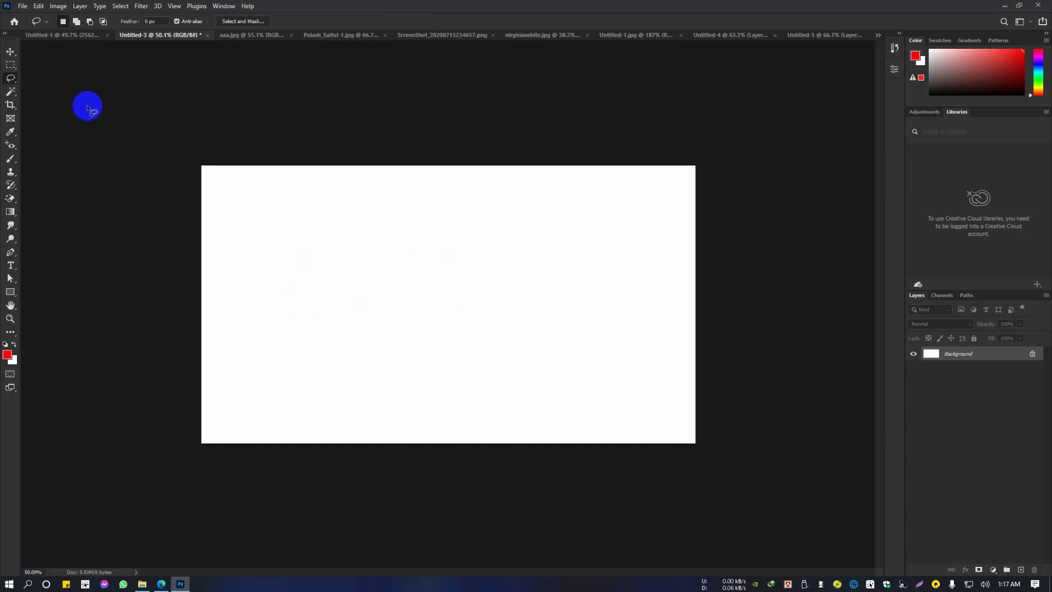
{"action": "right_click", "coordinate": [11, 78]}
{"action": "left_click", "coordinate": [46, 80]}
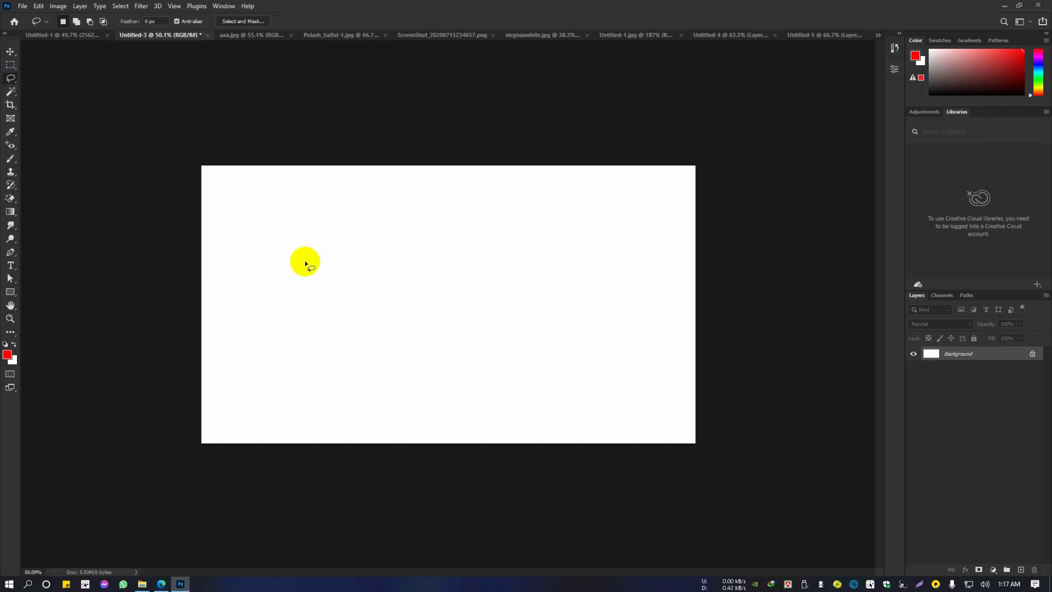
Step: Draw a wavy freehand Lasso selection across the middle of the canvas, fill it with red, and deselect
{"action": "mouse_move", "coordinate": [308, 255]}
{"action": "left_mouse_down"}
{"action": "mouse_move", "coordinate": [320, 237]}
{"action": "mouse_move", "coordinate": [520, 251]}
{"action": "mouse_move", "coordinate": [523, 294]}
{"action": "left_mouse_up"}
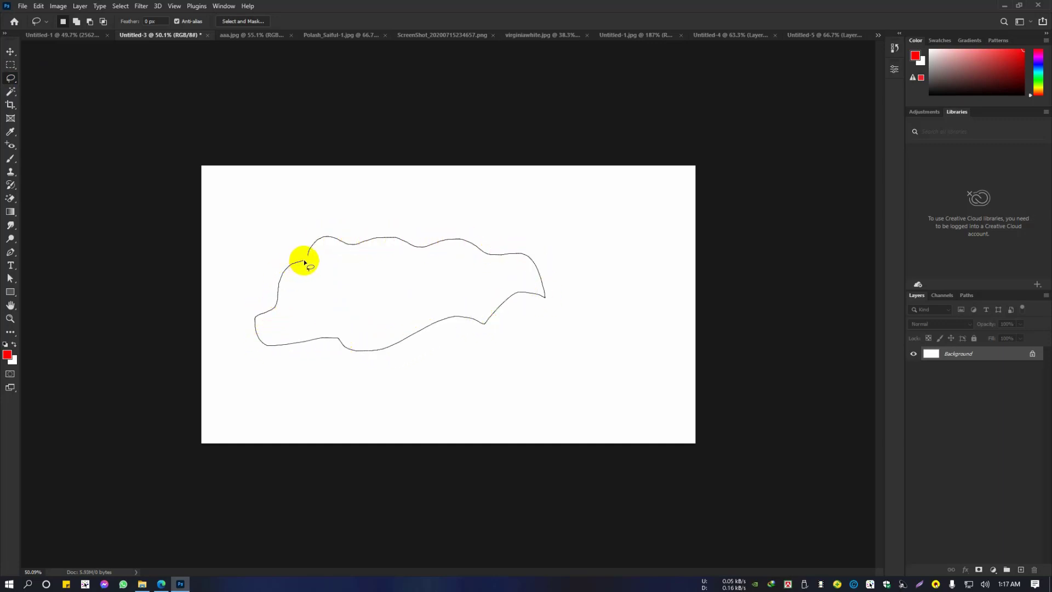
{"action": "left_click_drag", "start_coordinate": [305, 262], "coordinate": [306, 261]}
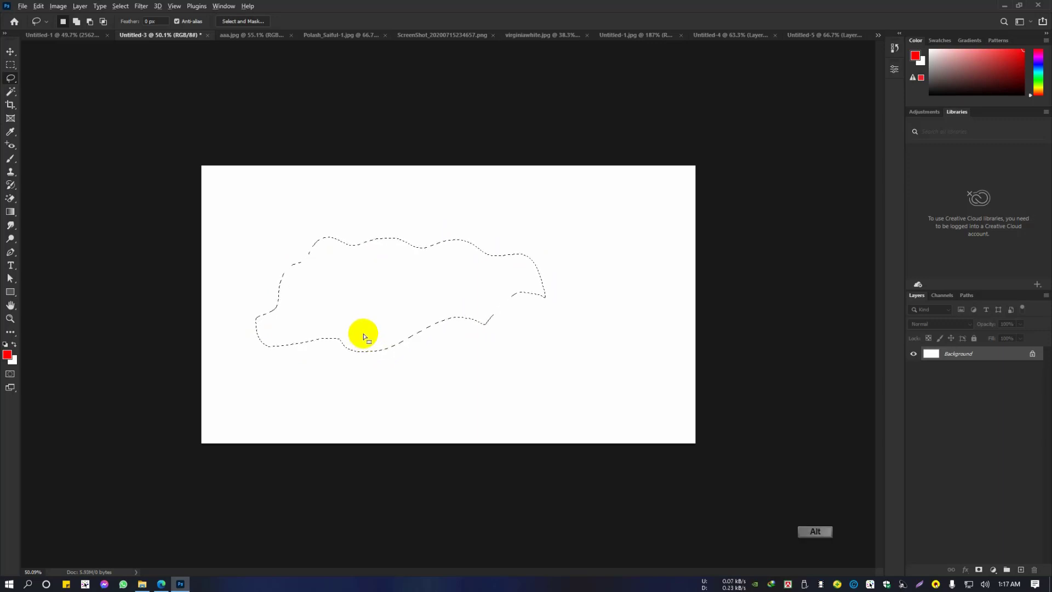
{"action": "key", "text": "alt+BackSpace"}
{"action": "key", "text": "ctrl+d"}
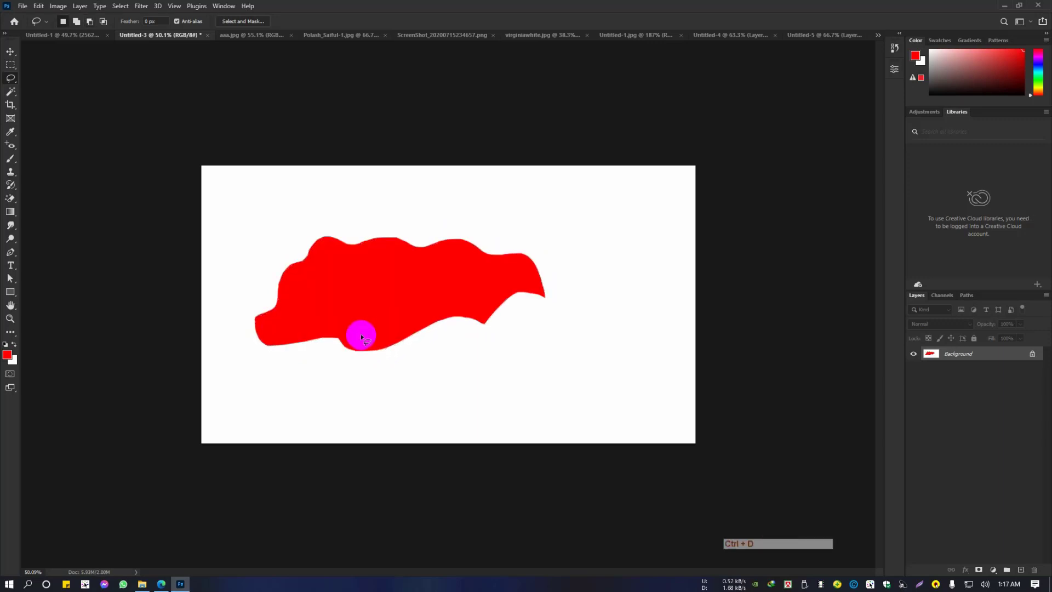
Step: Draw a tall freehand Lasso selection beside the red shape, fill it with the background colour #0000cc, and deselect
{"action": "mouse_move", "coordinate": [516, 400]}
{"action": "left_mouse_down"}
{"action": "mouse_move", "coordinate": [564, 324]}
{"action": "mouse_move", "coordinate": [583, 269]}
{"action": "mouse_move", "coordinate": [618, 273]}
{"action": "left_mouse_up"}
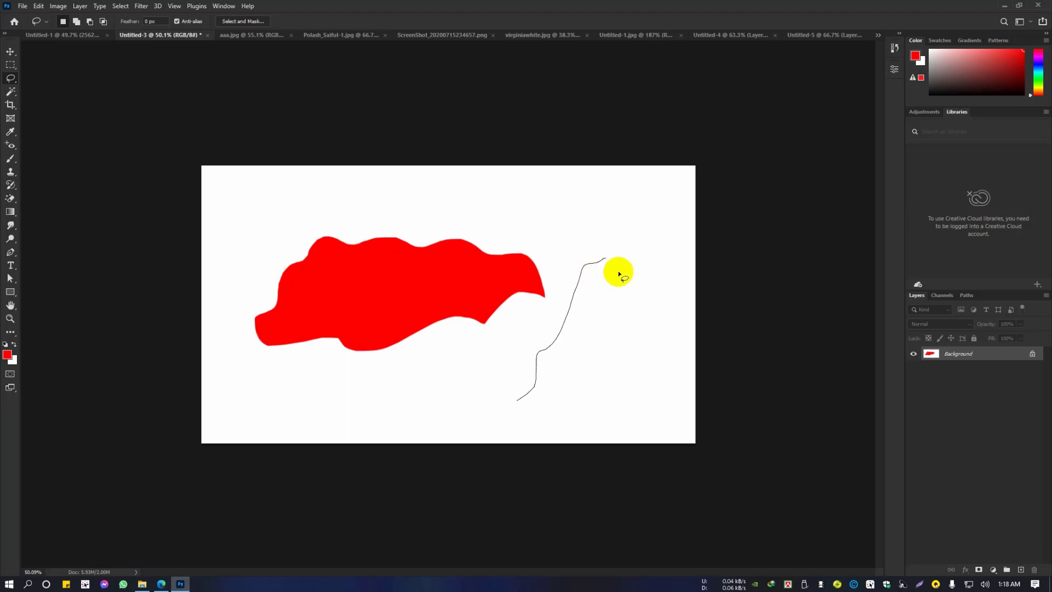
{"action": "mouse_move", "coordinate": [627, 358]}
{"action": "left_mouse_down"}
{"action": "mouse_move", "coordinate": [589, 383]}
{"action": "mouse_move", "coordinate": [567, 417]}
{"action": "mouse_move", "coordinate": [524, 419]}
{"action": "left_mouse_up"}
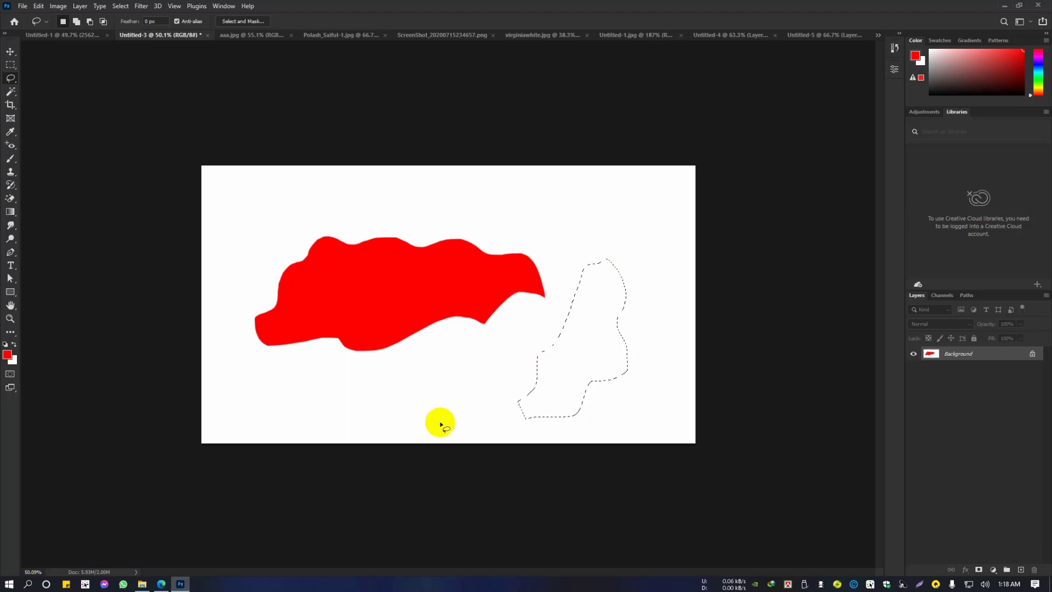
{"action": "left_click", "coordinate": [13, 361]}
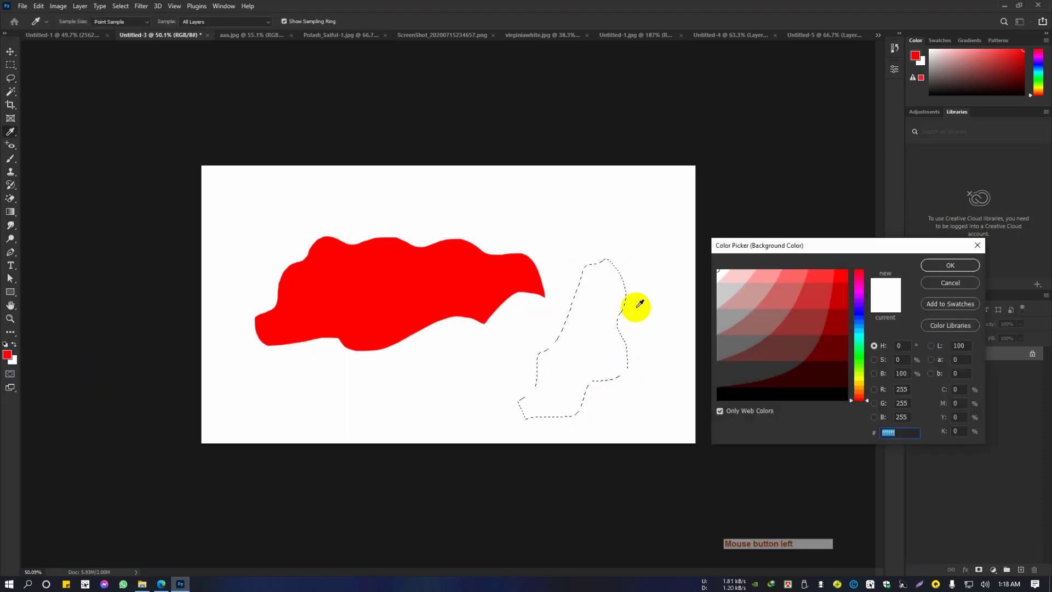
{"action": "left_click", "coordinate": [860, 313]}
{"action": "left_click", "coordinate": [847, 283]}
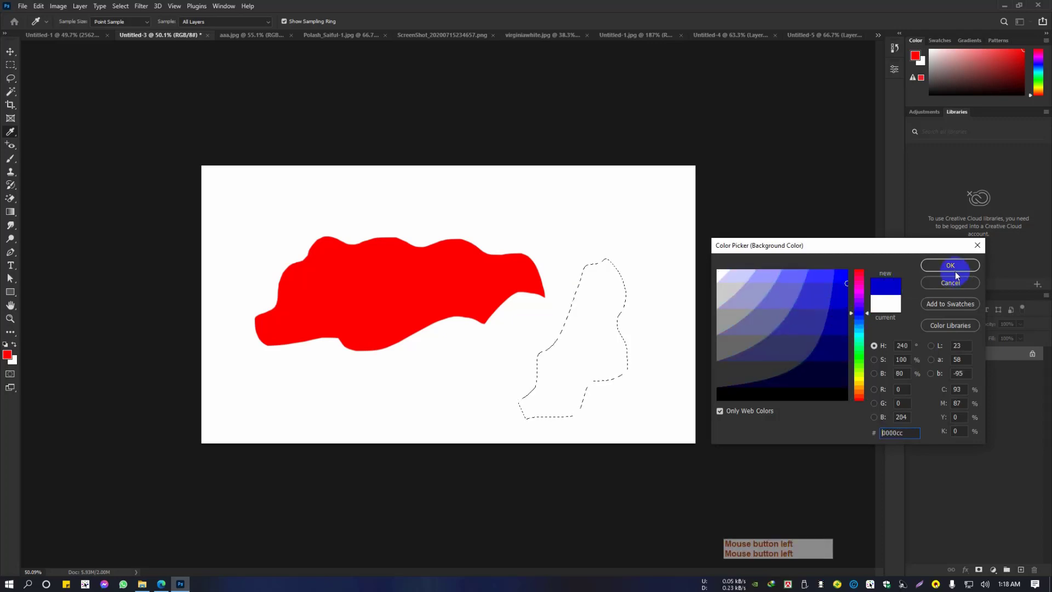
{"action": "left_click", "coordinate": [947, 268]}
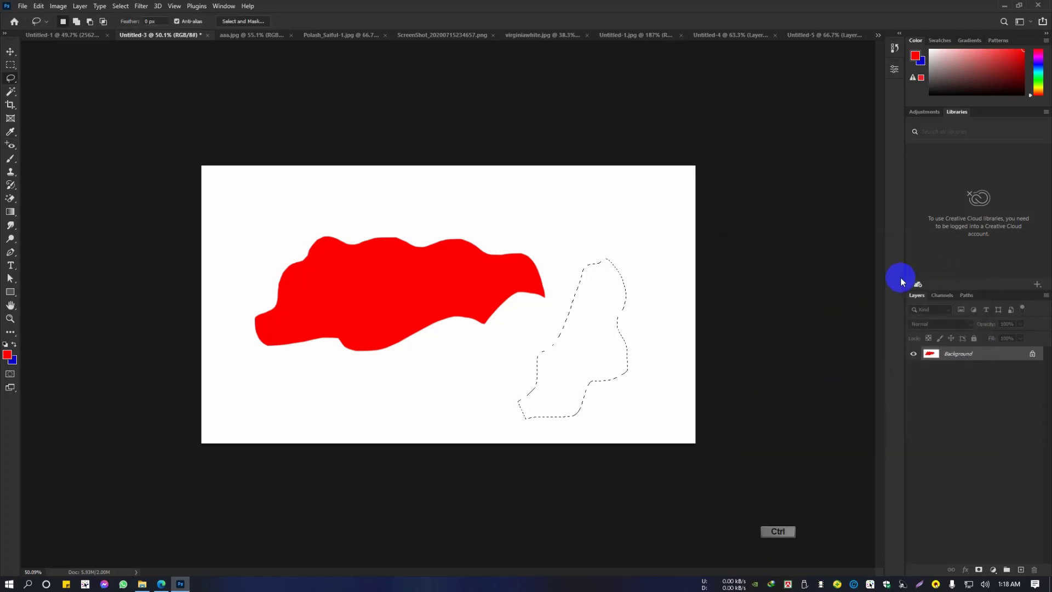
{"action": "key", "text": "ctrl+BackSpace"}
{"action": "key", "text": "ctrl+d"}
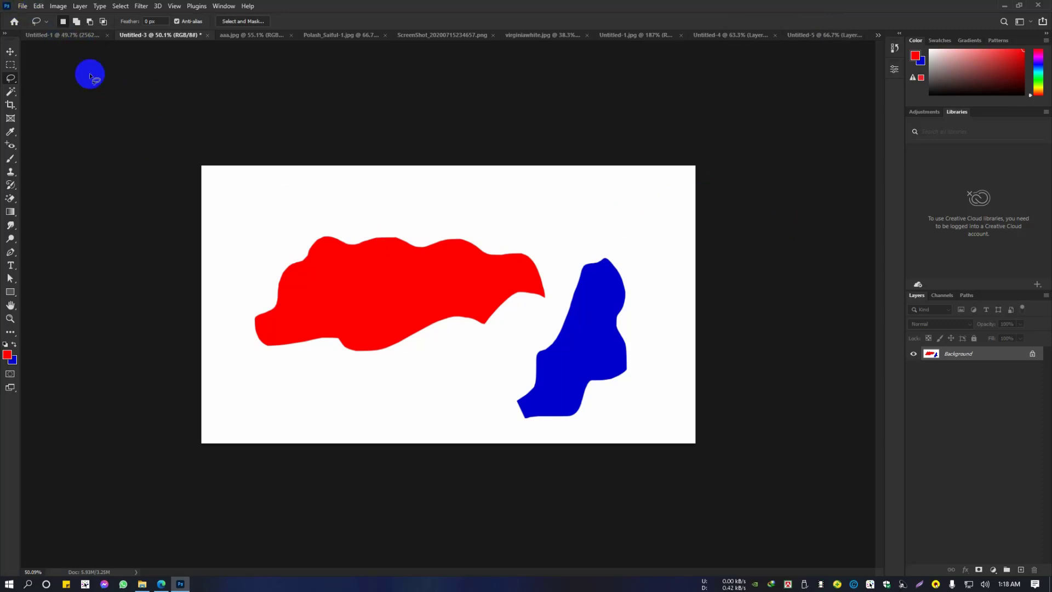
Step: Open the image business-woman-Dollarphotoclub_78717938-Copy.jpg from the Photoshop folder
{"action": "left_click", "coordinate": [22, 6]}
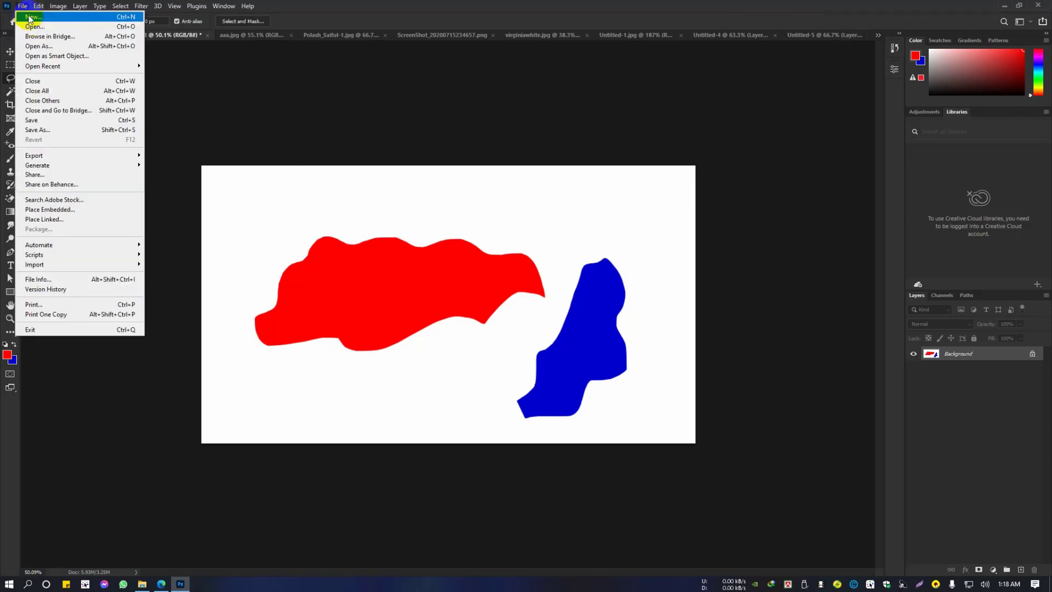
{"action": "left_click", "coordinate": [33, 26]}
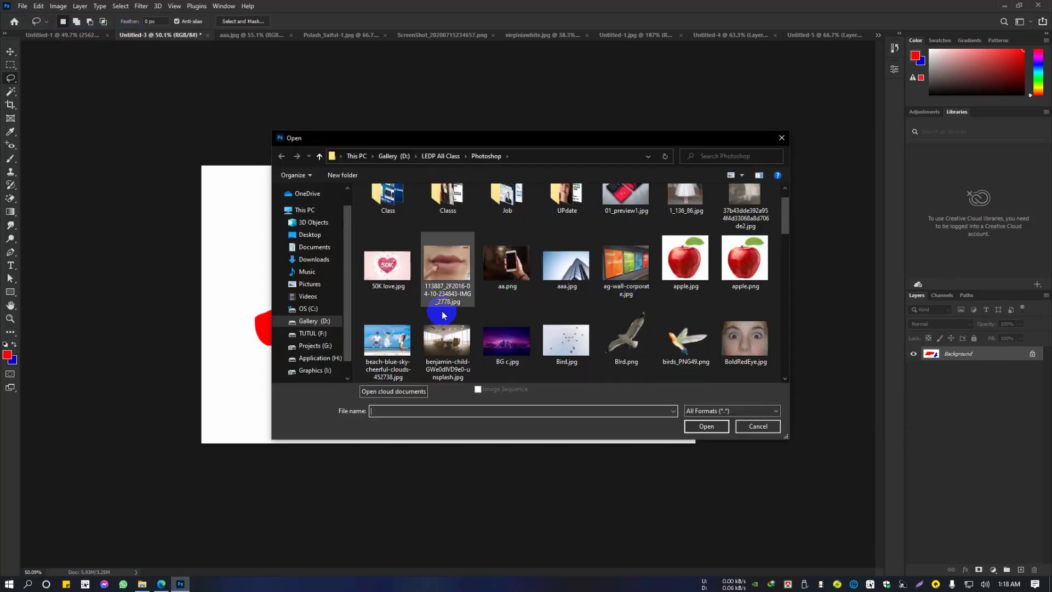
{"action": "scroll", "coordinate": [499, 319], "scroll_direction": "down", "scroll_amount": 2}
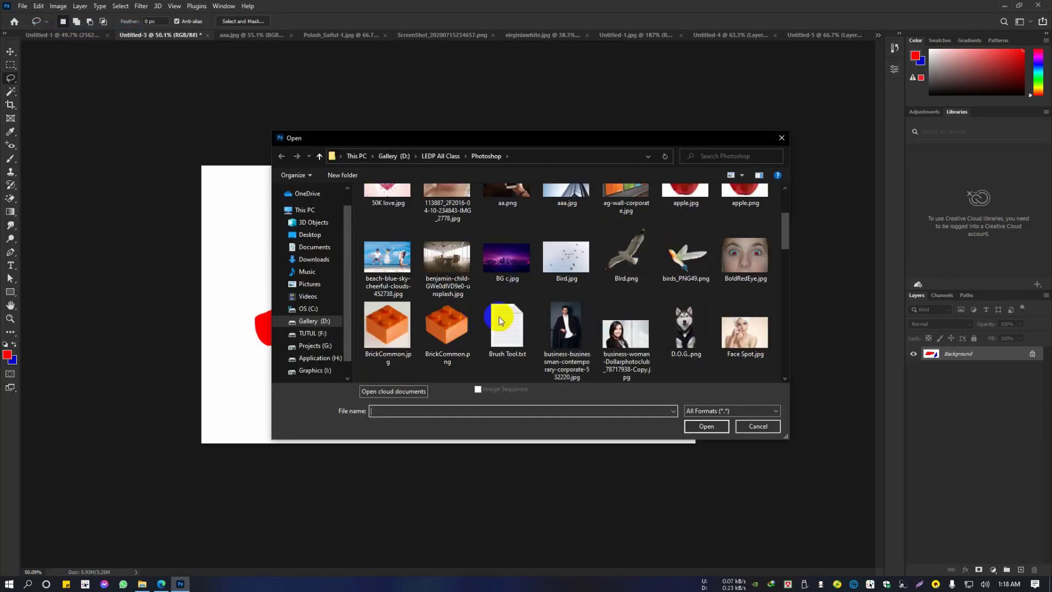
{"action": "scroll", "coordinate": [475, 316], "scroll_direction": "down", "scroll_amount": 1}
{"action": "left_click", "coordinate": [628, 262]}
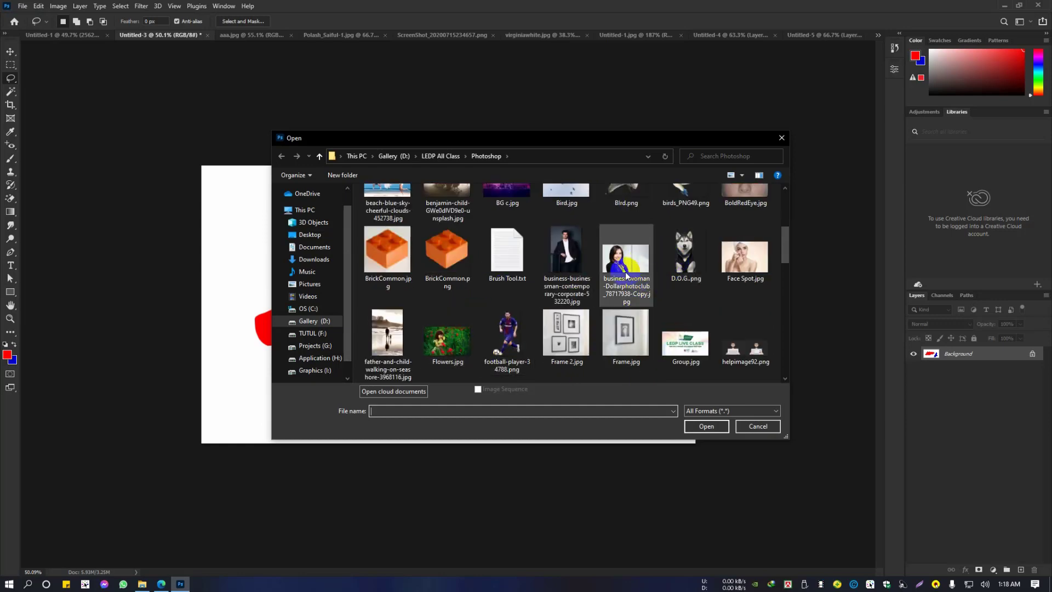
{"action": "left_click", "coordinate": [708, 427]}
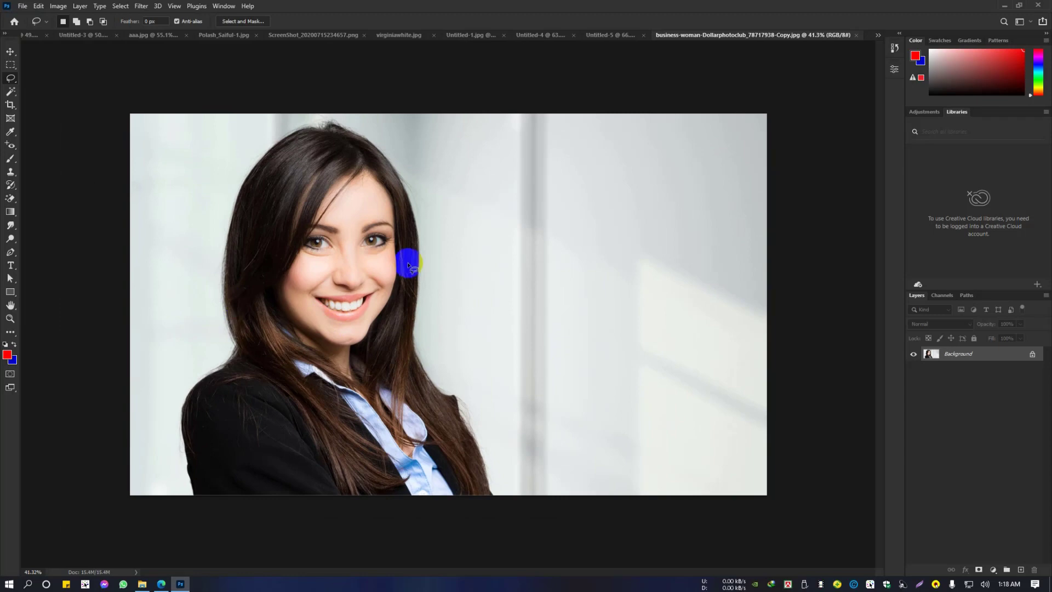
Step: Outline the woman with a freehand Lasso selection, preview the cutout in Quick Mask mode, and deselect
{"action": "left_click", "coordinate": [194, 494]}
{"action": "mouse_move", "coordinate": [193, 471]}
{"action": "left_mouse_down"}
{"action": "mouse_move", "coordinate": [184, 423]}
{"action": "mouse_move", "coordinate": [210, 384]}
{"action": "mouse_move", "coordinate": [227, 300]}
{"action": "mouse_move", "coordinate": [222, 238]}
{"action": "mouse_move", "coordinate": [245, 187]}
{"action": "mouse_move", "coordinate": [281, 145]}
{"action": "mouse_move", "coordinate": [327, 128]}
{"action": "mouse_move", "coordinate": [371, 137]}
{"action": "mouse_move", "coordinate": [409, 206]}
{"action": "mouse_move", "coordinate": [418, 357]}
{"action": "mouse_move", "coordinate": [481, 469]}
{"action": "mouse_move", "coordinate": [315, 548]}
{"action": "mouse_move", "coordinate": [198, 543]}
{"action": "left_mouse_up"}
{"action": "key", "text": "q"}
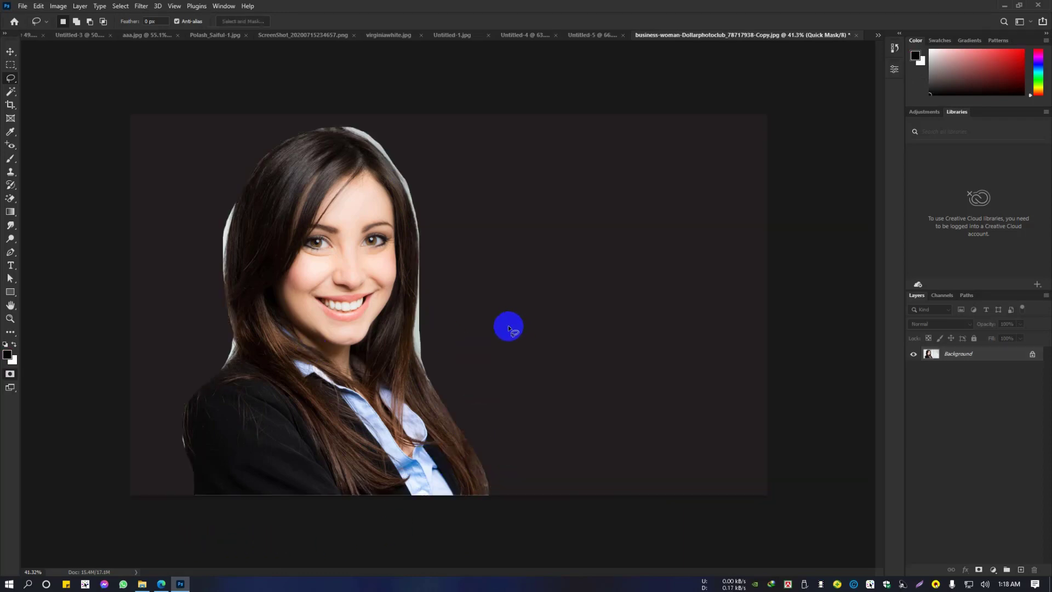
{"action": "key", "text": "q"}
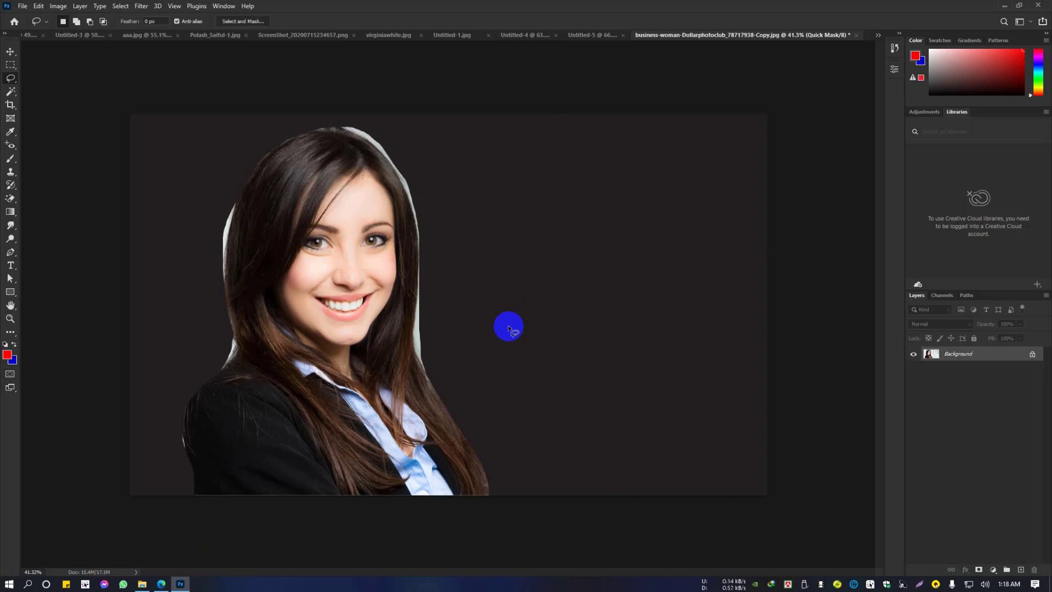
{"action": "key", "text": "q"}
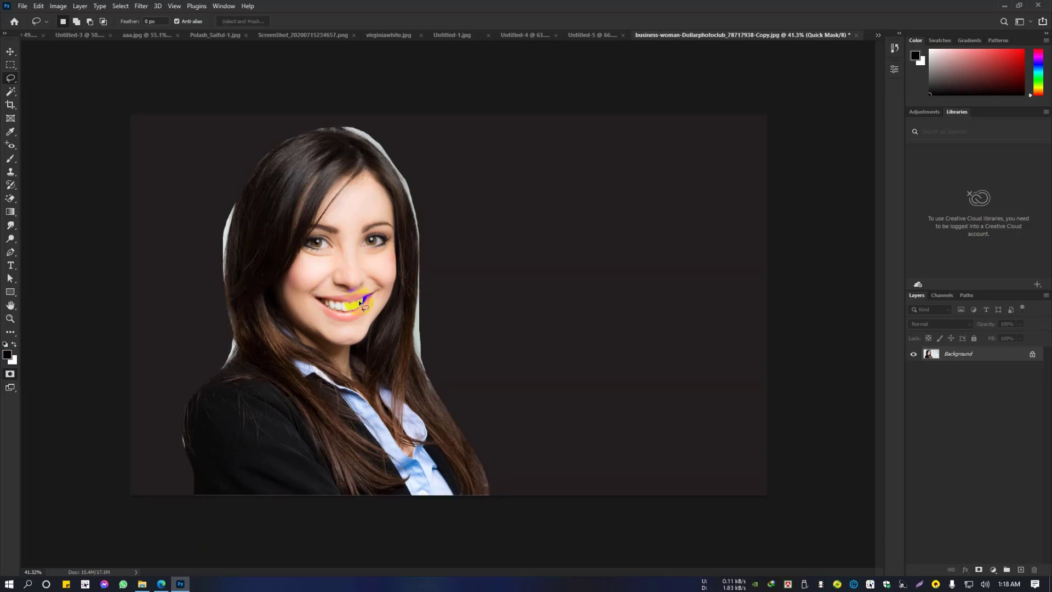
{"action": "key", "text": "q"}
{"action": "key", "text": "ctrl+d"}
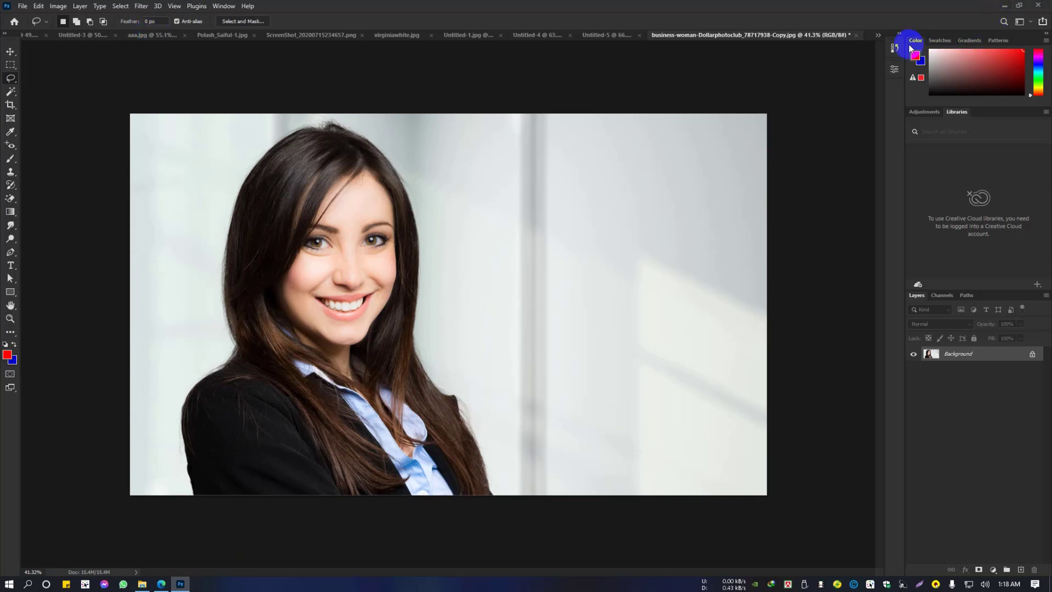
Step: Return to the Untitled-3 document and draw a wavy freehand Lasso selection across the red shape's upper edge
{"action": "left_click", "coordinate": [879, 35]}
{"action": "left_click", "coordinate": [748, 50]}
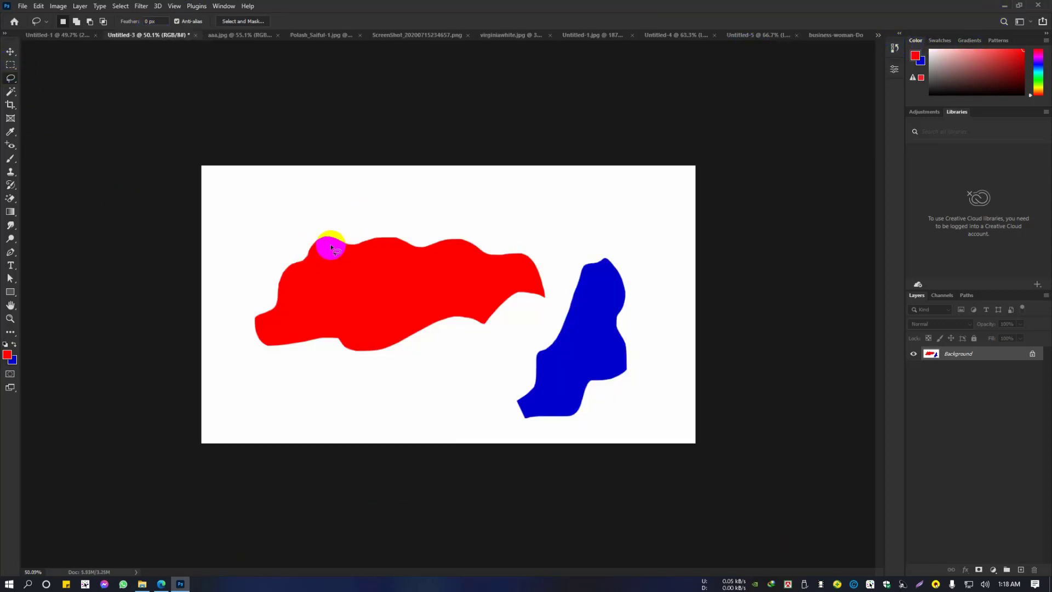
{"action": "mouse_move", "coordinate": [337, 225]}
{"action": "left_mouse_down"}
{"action": "mouse_move", "coordinate": [471, 208]}
{"action": "mouse_move", "coordinate": [570, 241]}
{"action": "mouse_move", "coordinate": [376, 259]}
{"action": "left_mouse_up"}
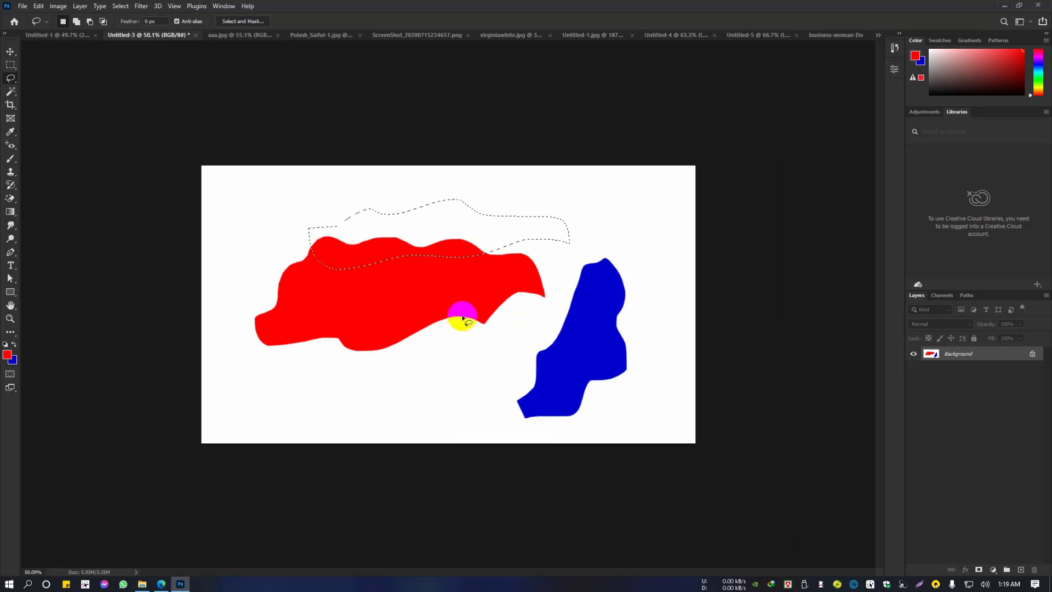
Step: Deselect, reset the colours to black and white, and fill the whole canvas with white
{"action": "key", "text": "ctrl+d"}
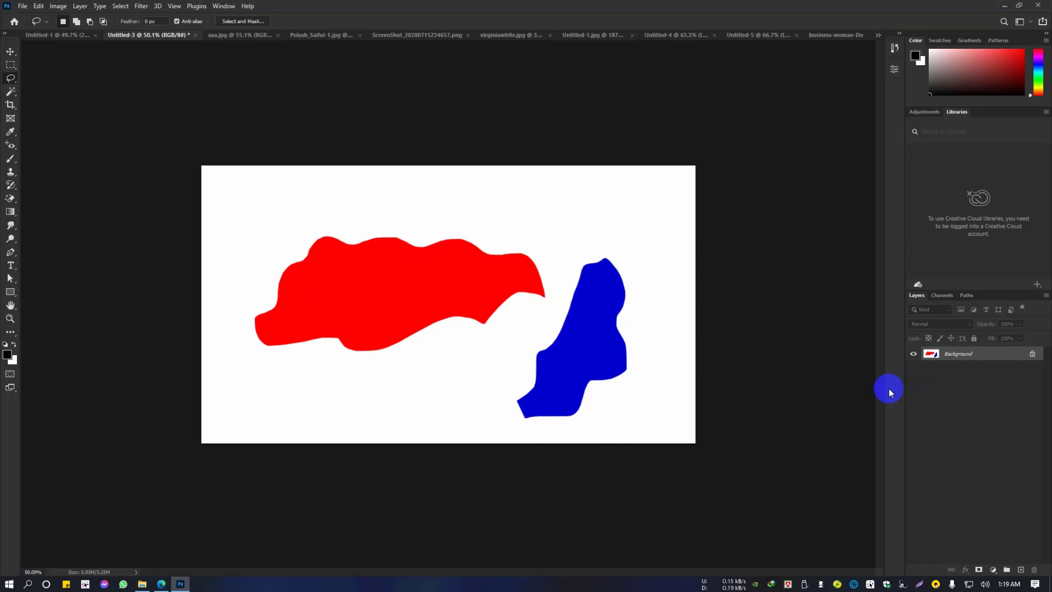
{"action": "key", "text": "alt"}
{"action": "key", "text": "ctrl+BackSpace"}
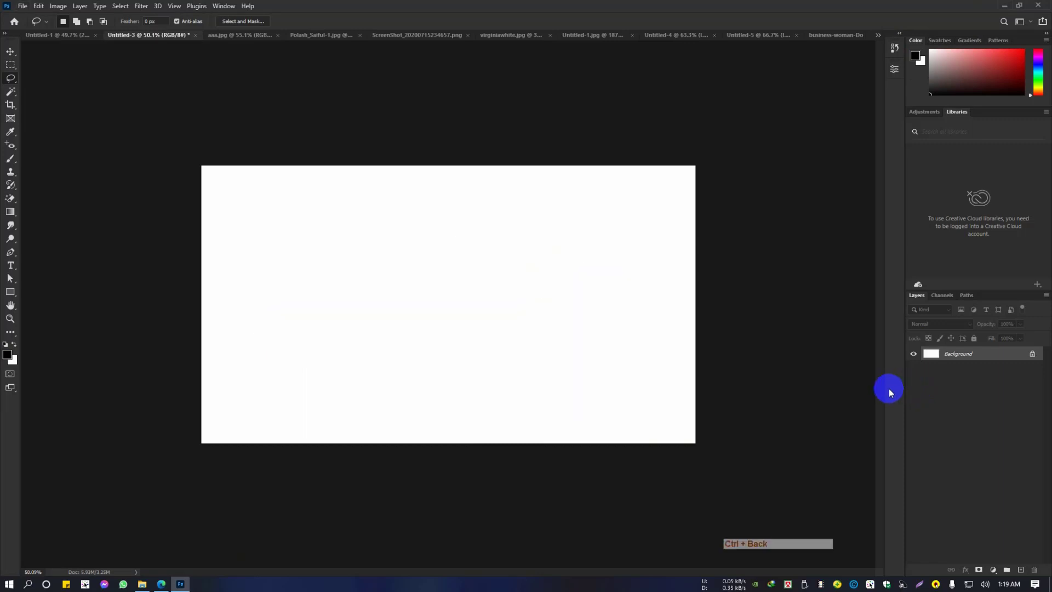
Step: Activate the Polygonal Lasso tool and set it to create a new selection
{"action": "right_click", "coordinate": [11, 78]}
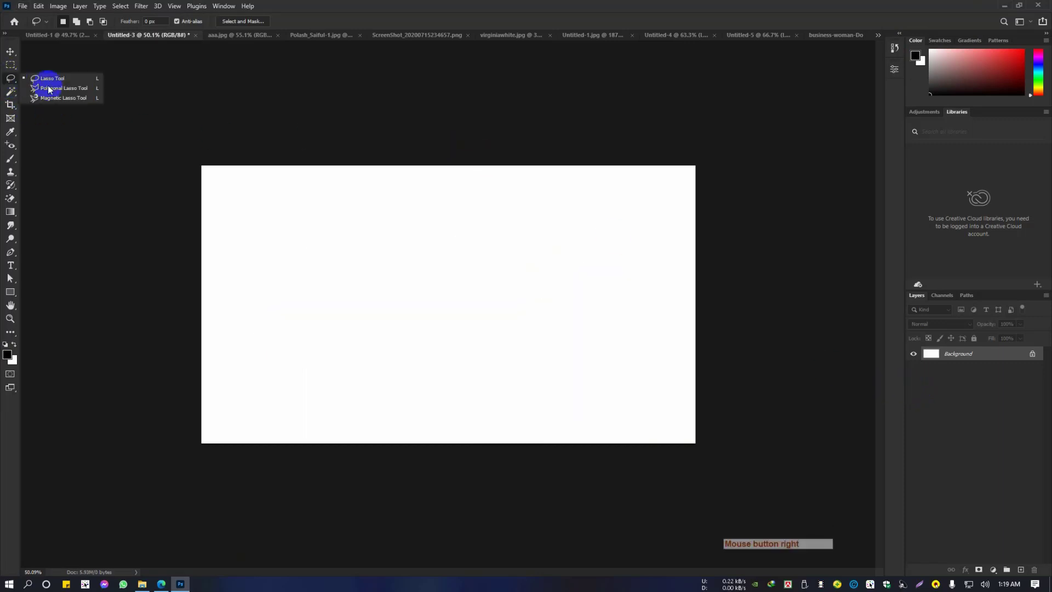
{"action": "left_click", "coordinate": [77, 87]}
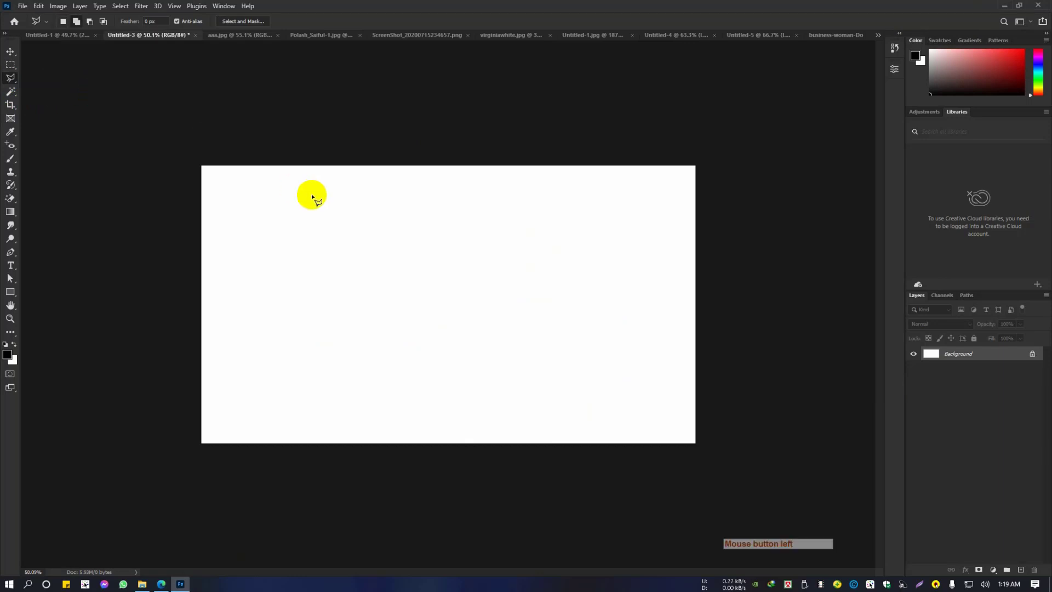
{"action": "scroll", "coordinate": [326, 243], "scroll_direction": "up", "scroll_amount": 1}
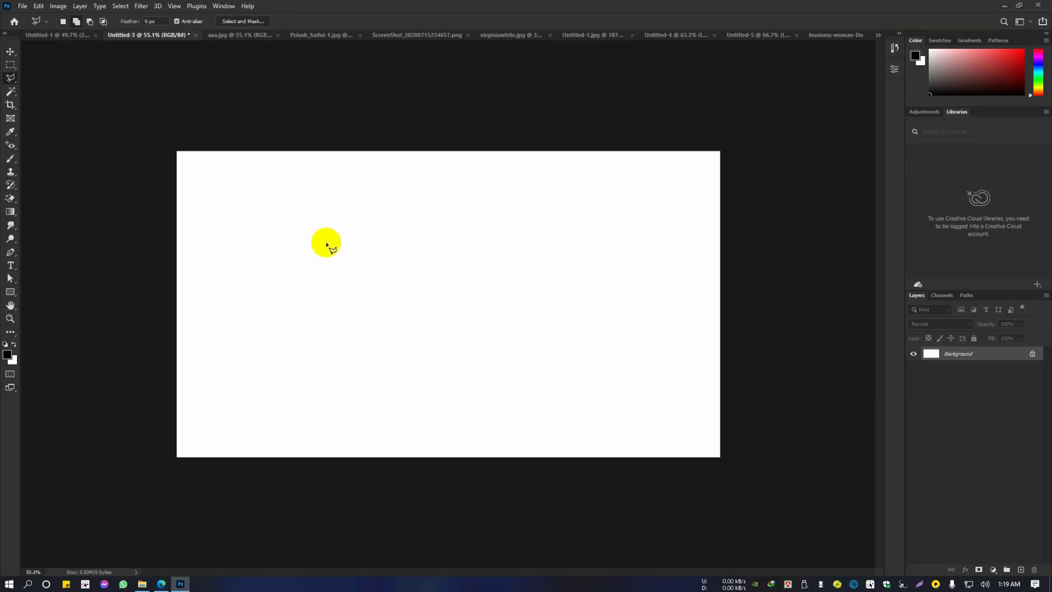
{"action": "left_click", "coordinate": [62, 21]}
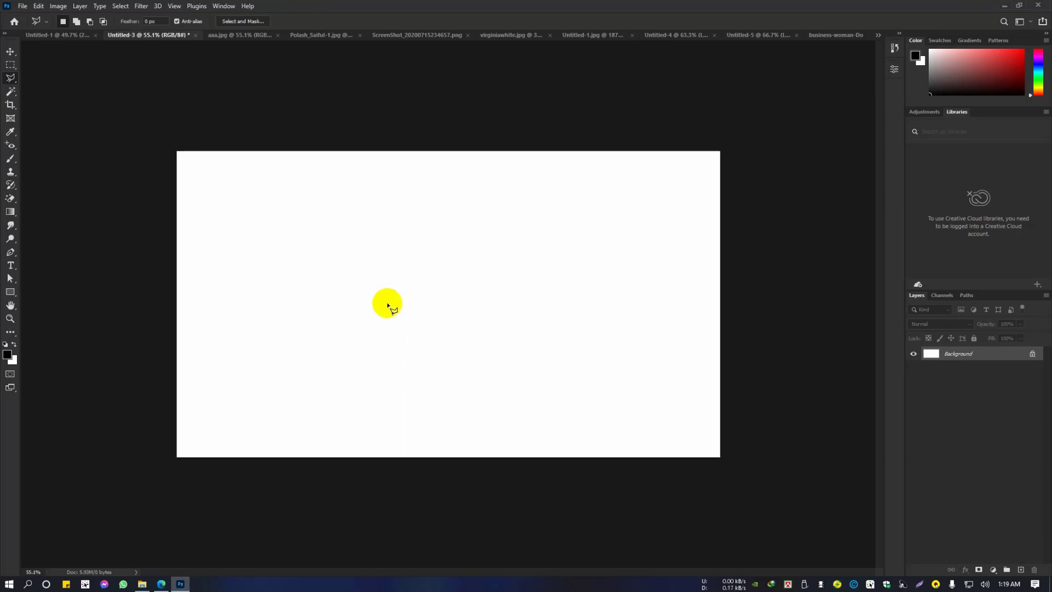
Step: Draw a jagged, many-cornered Polygonal Lasso selection across the canvas, close it at its starting point, and deselect
{"action": "left_click", "coordinate": [245, 223]}
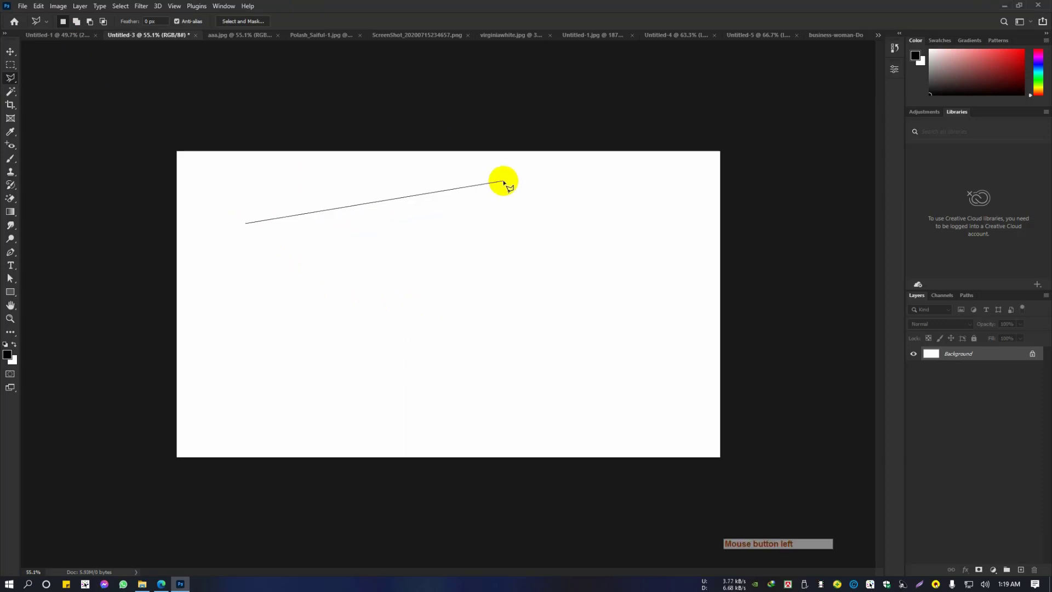
{"action": "left_click", "coordinate": [427, 255]}
{"action": "left_click", "coordinate": [549, 255]}
{"action": "left_click", "coordinate": [505, 363]}
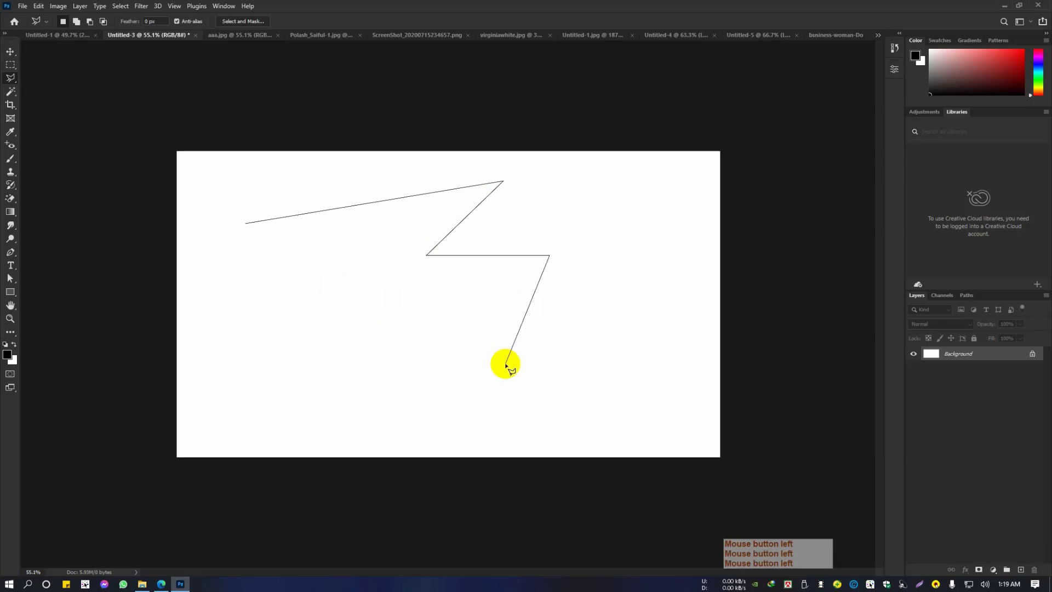
{"action": "left_click", "coordinate": [501, 313]}
{"action": "left_click", "coordinate": [470, 369]}
{"action": "left_click", "coordinate": [466, 316]}
{"action": "left_click", "coordinate": [405, 378]}
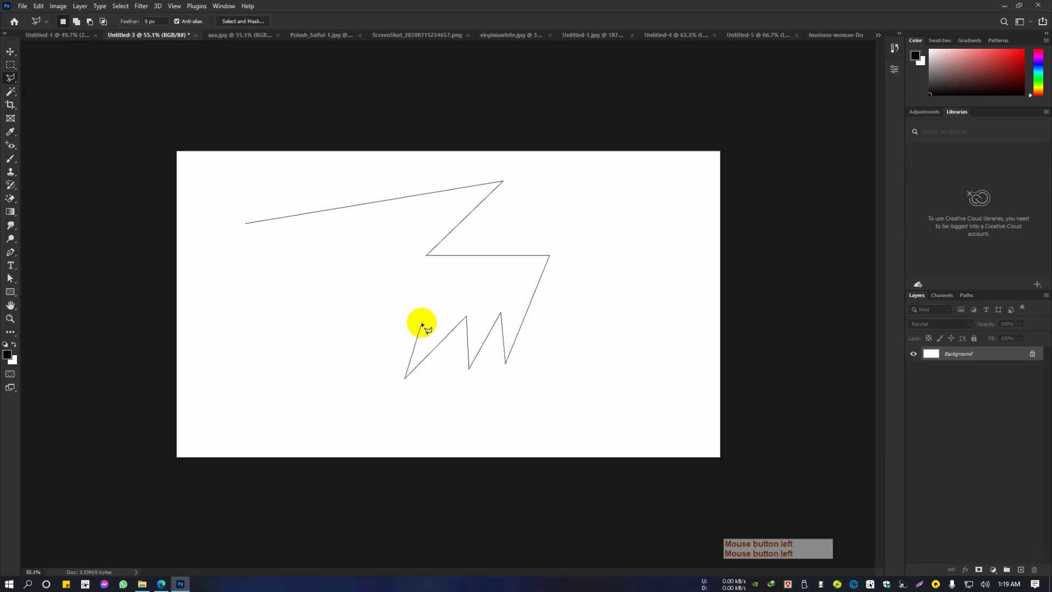
{"action": "left_click", "coordinate": [422, 323]}
{"action": "left_click", "coordinate": [391, 312]}
{"action": "left_click", "coordinate": [289, 354]}
{"action": "left_click", "coordinate": [315, 316]}
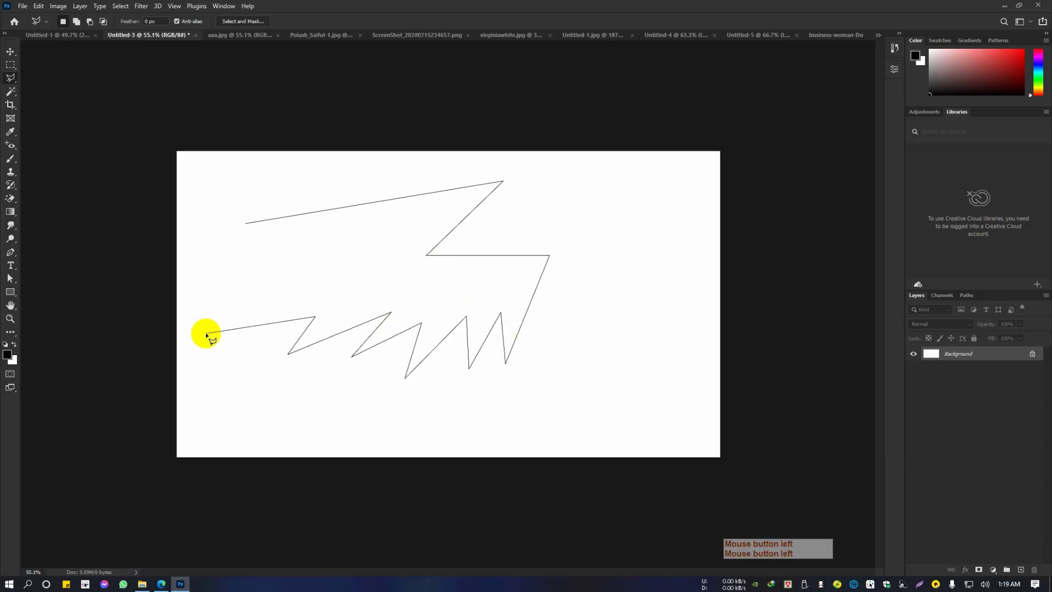
{"action": "left_click", "coordinate": [207, 333]}
{"action": "left_click", "coordinate": [281, 311]}
{"action": "left_click", "coordinate": [328, 283]}
{"action": "left_click", "coordinate": [355, 259]}
{"action": "left_click", "coordinate": [249, 288]}
{"action": "left_click", "coordinate": [215, 267]}
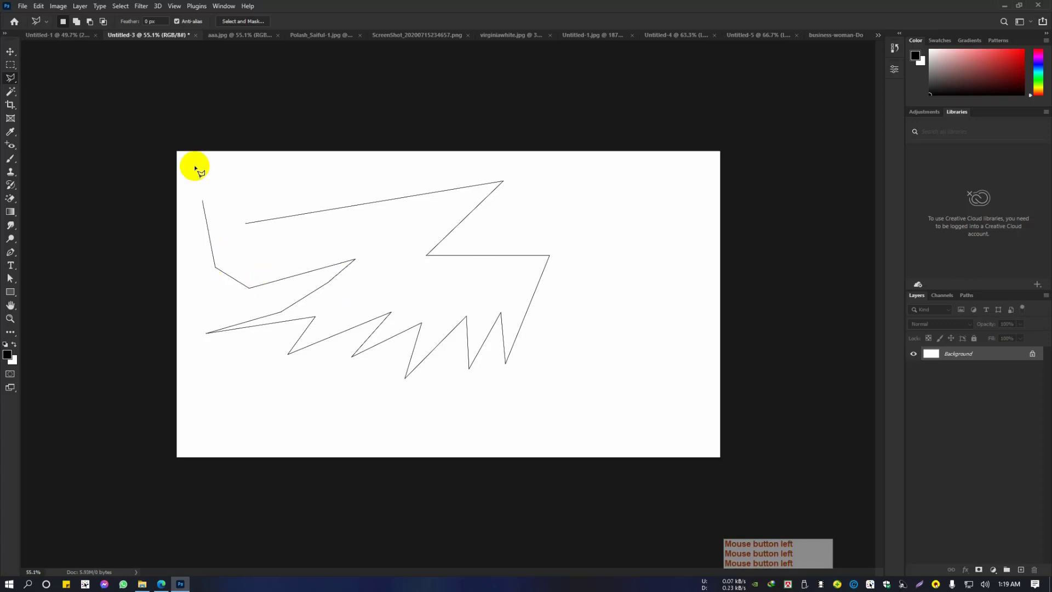
{"action": "left_click", "coordinate": [193, 157]}
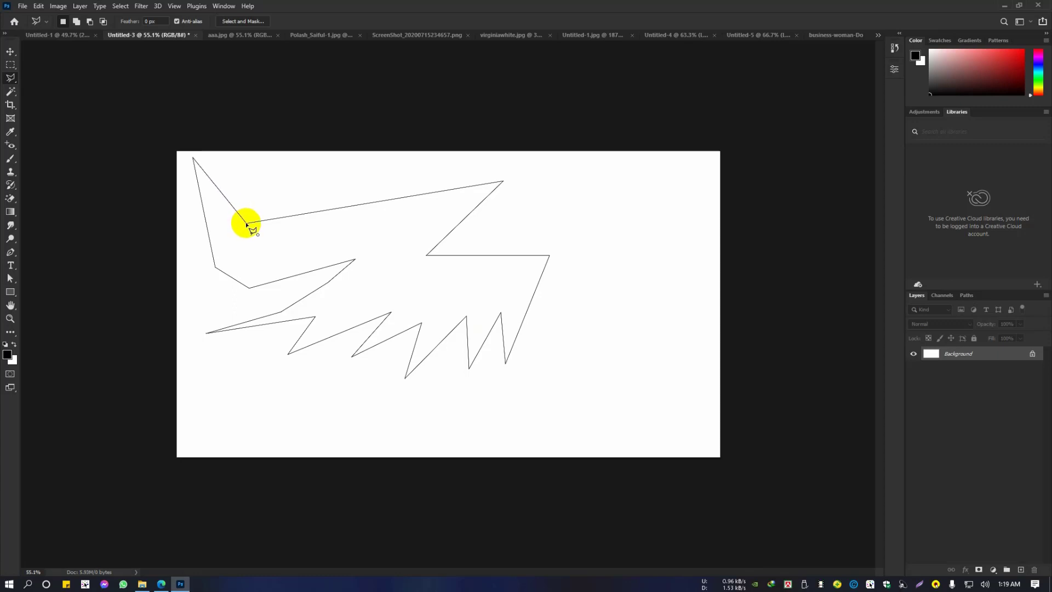
{"action": "double_click", "coordinate": [246, 223]}
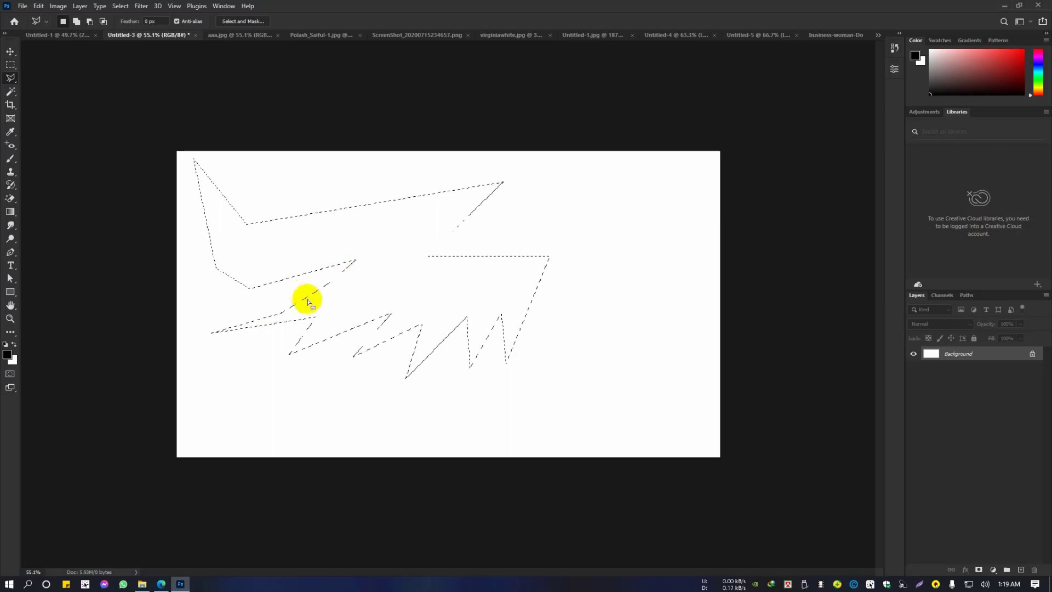
{"action": "left_click", "coordinate": [397, 284]}
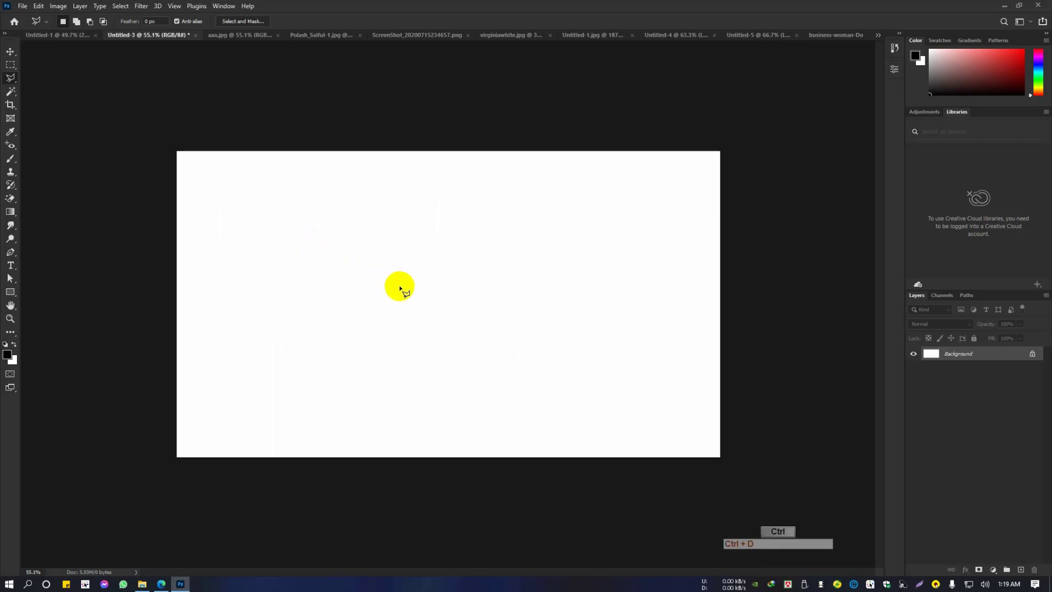
Step: Draw a simpler polygonal selection with one notch in its upper edge, close it from the bottom corner, and deselect
{"action": "left_click", "coordinate": [280, 249]}
{"action": "left_click", "coordinate": [481, 196]}
{"action": "left_click", "coordinate": [447, 266]}
{"action": "left_click", "coordinate": [621, 204]}
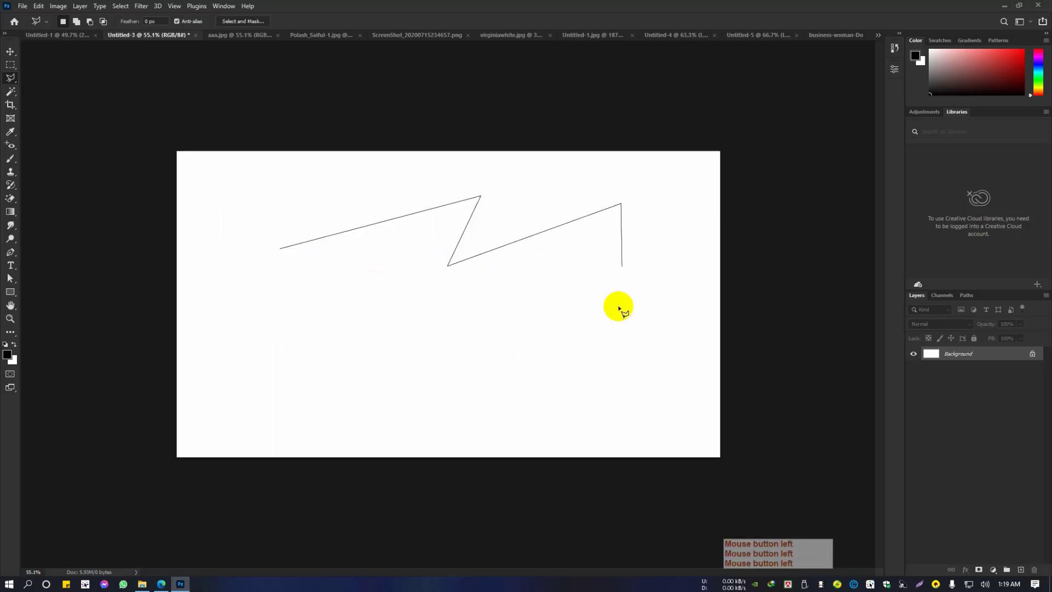
{"action": "left_click", "coordinate": [618, 310]}
{"action": "left_click", "coordinate": [336, 334]}
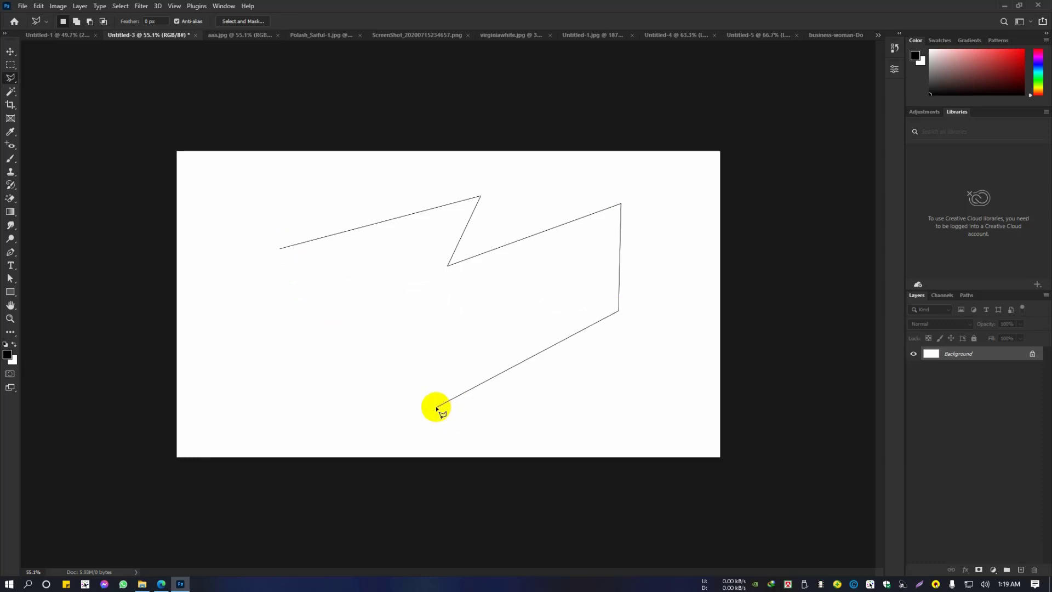
{"action": "double_click", "coordinate": [439, 406]}
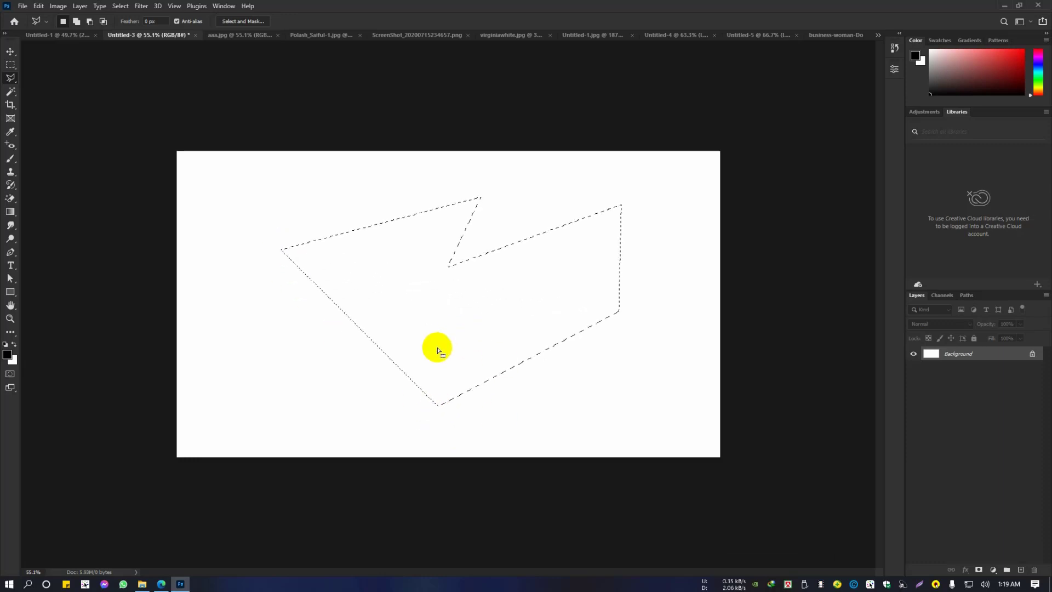
{"action": "key", "text": "ctrl+d"}
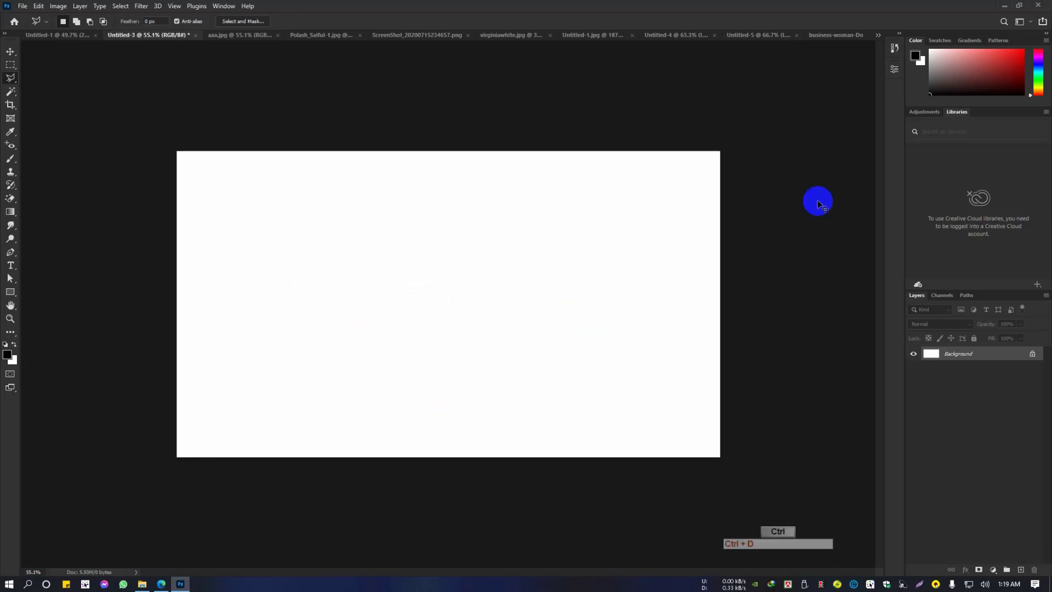
Step: Look through the open documents for a photo suited to a Polygonal Lasso selection
{"action": "left_click", "coordinate": [879, 34]}
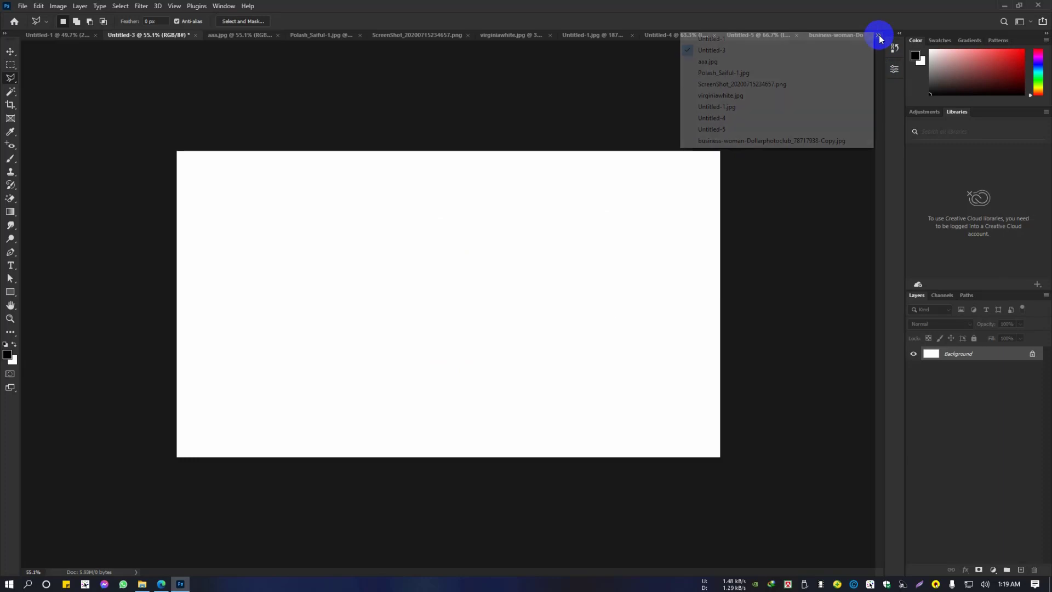
{"action": "left_click", "coordinate": [322, 33]}
{"action": "left_click", "coordinate": [425, 35]}
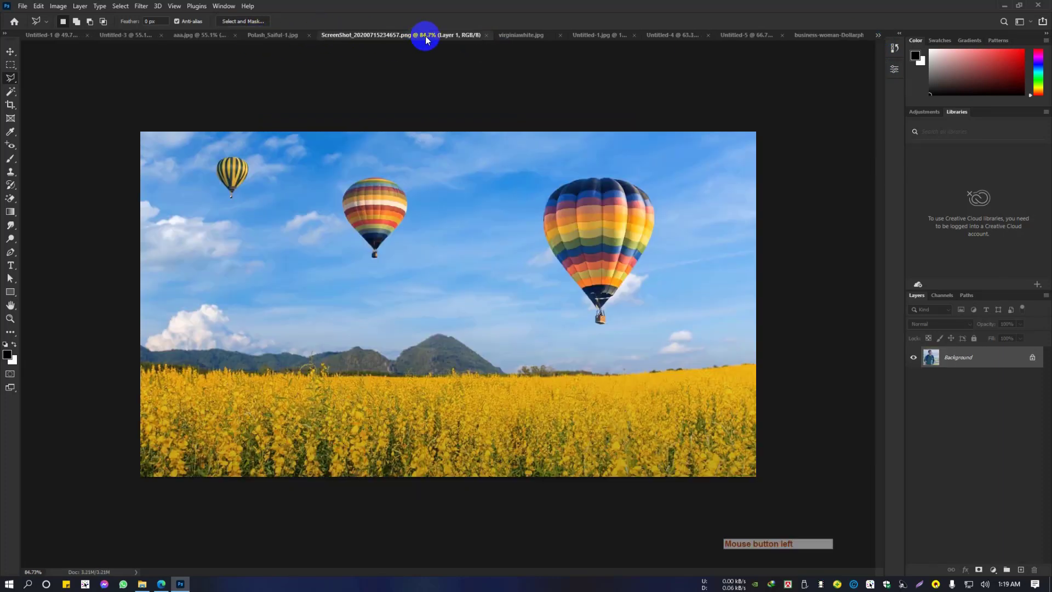
{"action": "left_click", "coordinate": [543, 36]}
{"action": "left_click", "coordinate": [617, 35]}
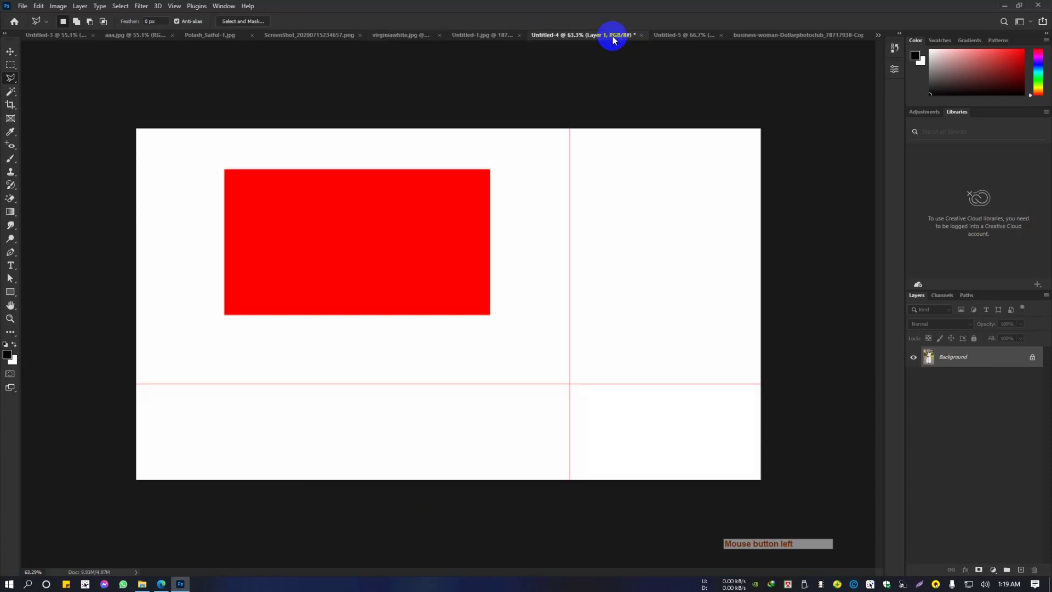
{"action": "left_click", "coordinate": [694, 34]}
{"action": "left_click", "coordinate": [781, 35]}
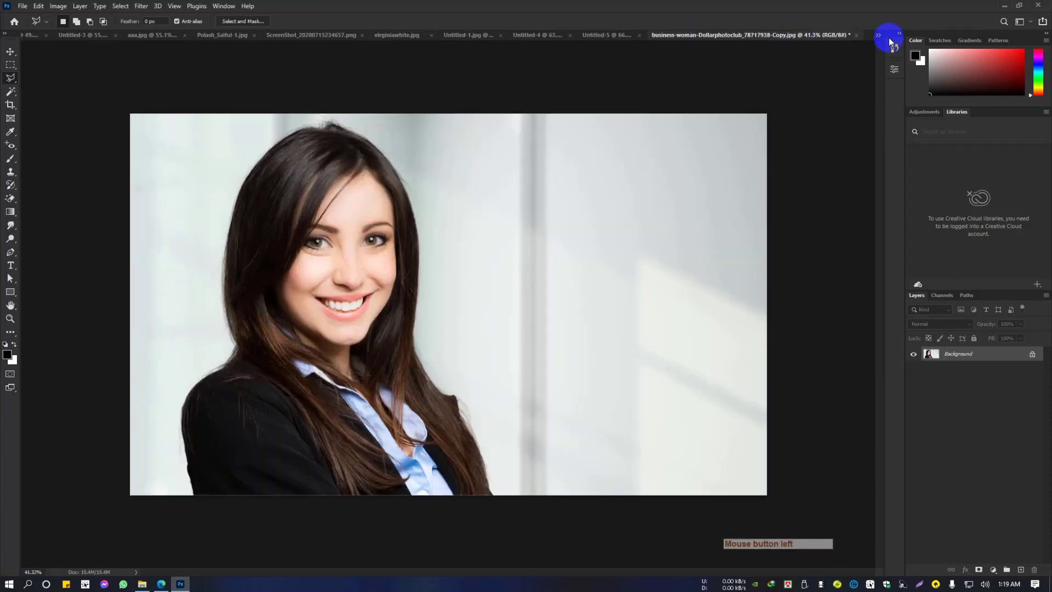
{"action": "left_click", "coordinate": [879, 35]}
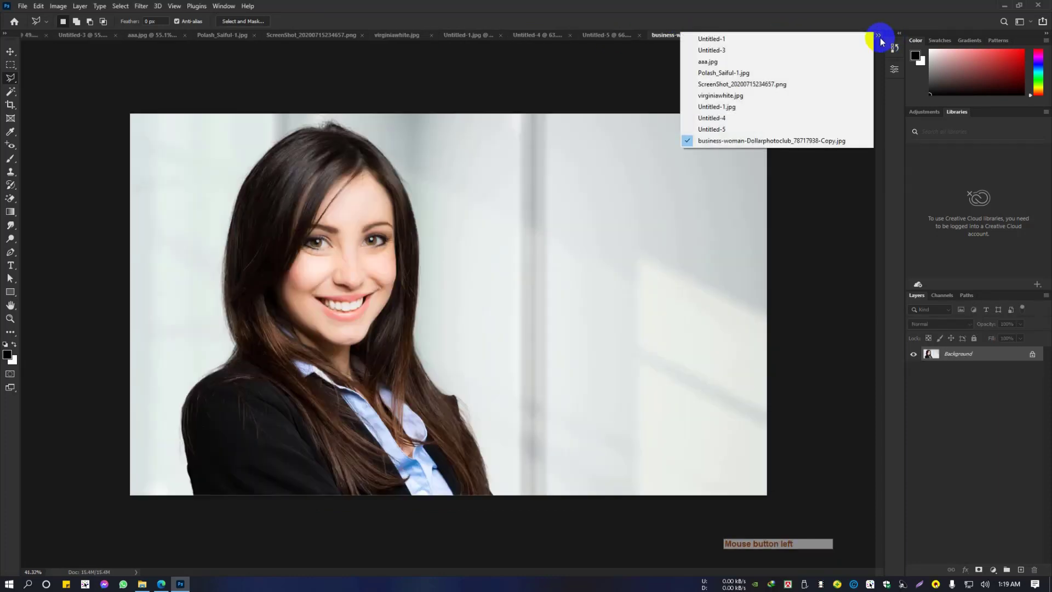
{"action": "left_click", "coordinate": [723, 73]}
Step: Open the skyscraper photo aaa.jpg from the Photoshop folder
{"action": "left_click", "coordinate": [23, 6]}
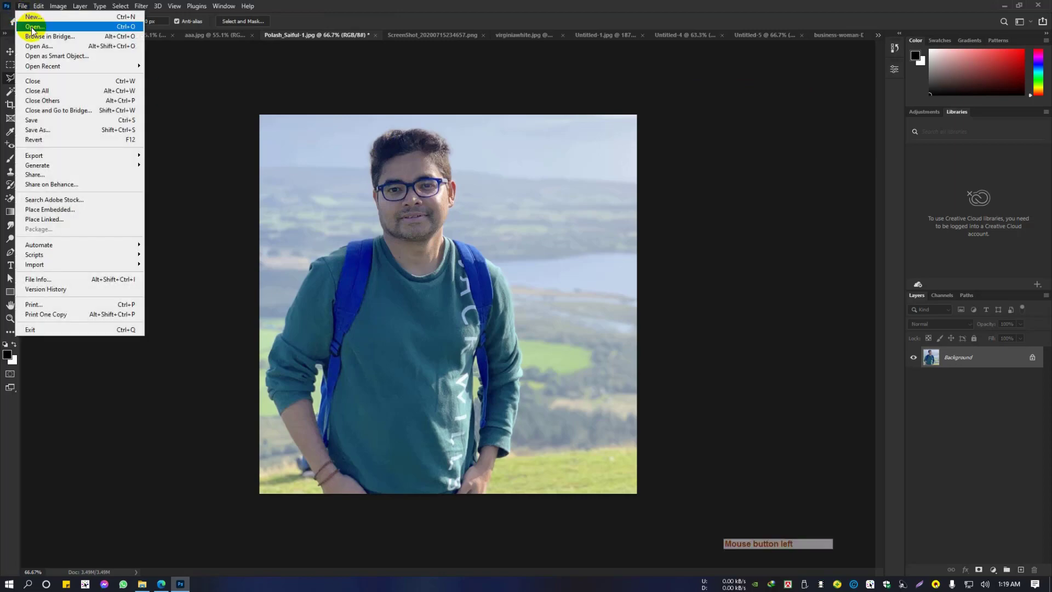
{"action": "left_click", "coordinate": [27, 25]}
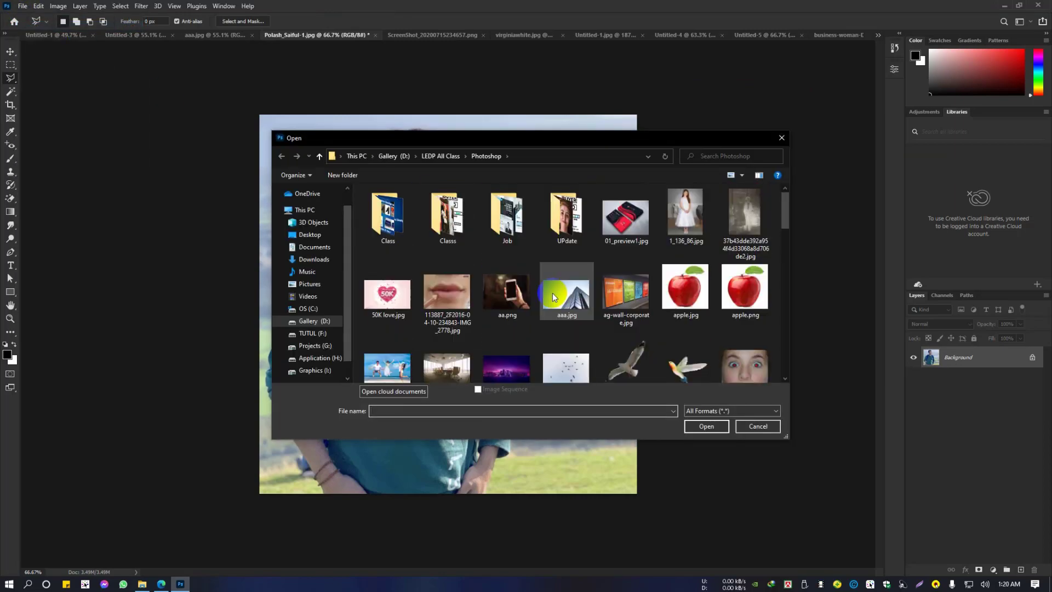
{"action": "left_click", "coordinate": [574, 291]}
{"action": "left_click", "coordinate": [696, 425]}
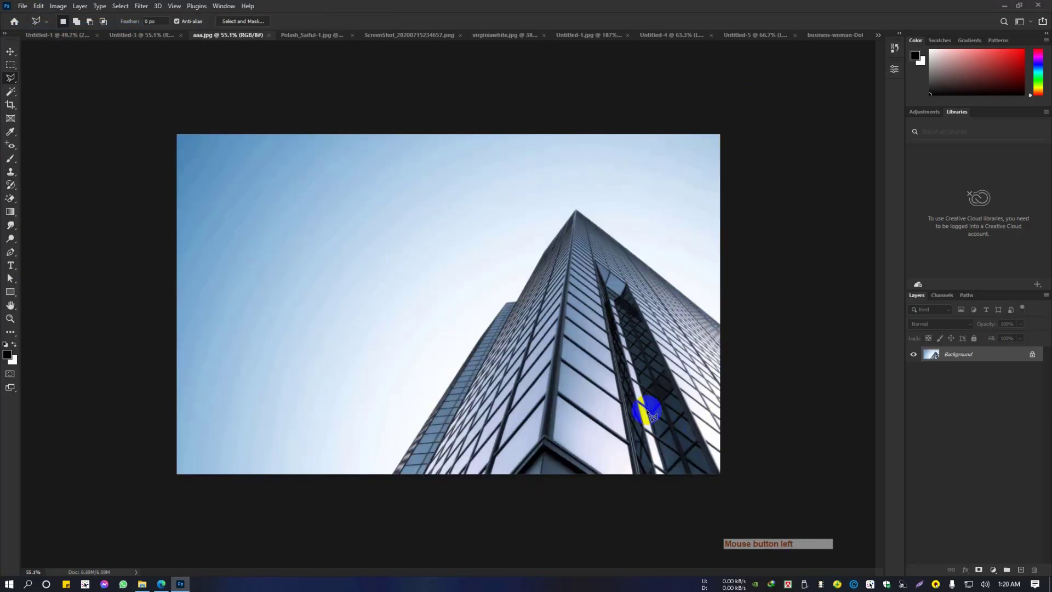
{"action": "scroll", "coordinate": [482, 351], "scroll_direction": "up", "scroll_amount": 3}
{"action": "scroll", "coordinate": [506, 341], "scroll_direction": "down", "scroll_amount": 2}
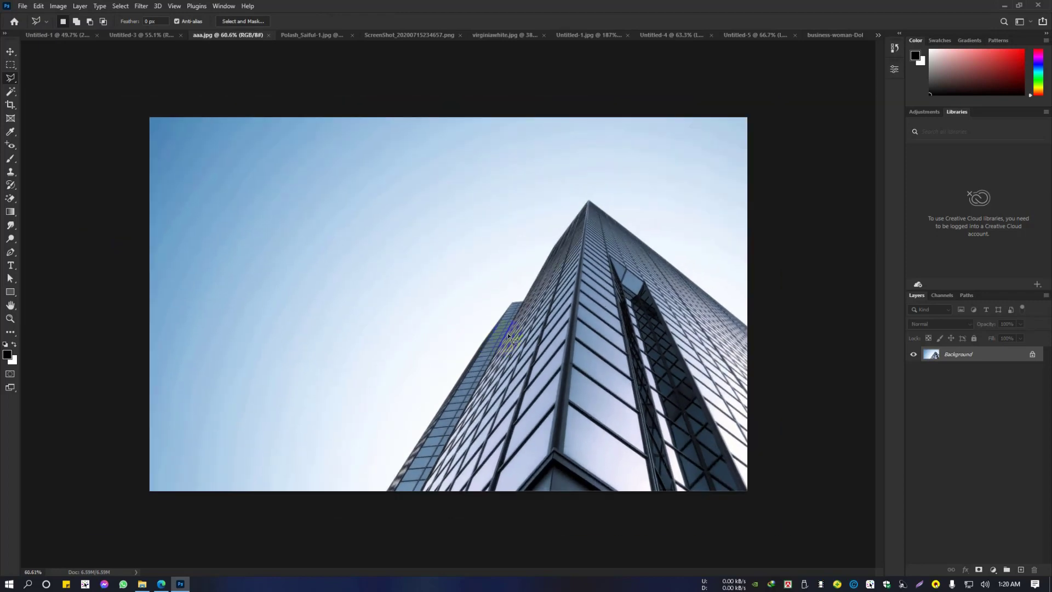
{"action": "scroll", "coordinate": [509, 336], "scroll_direction": "down", "scroll_amount": 3}
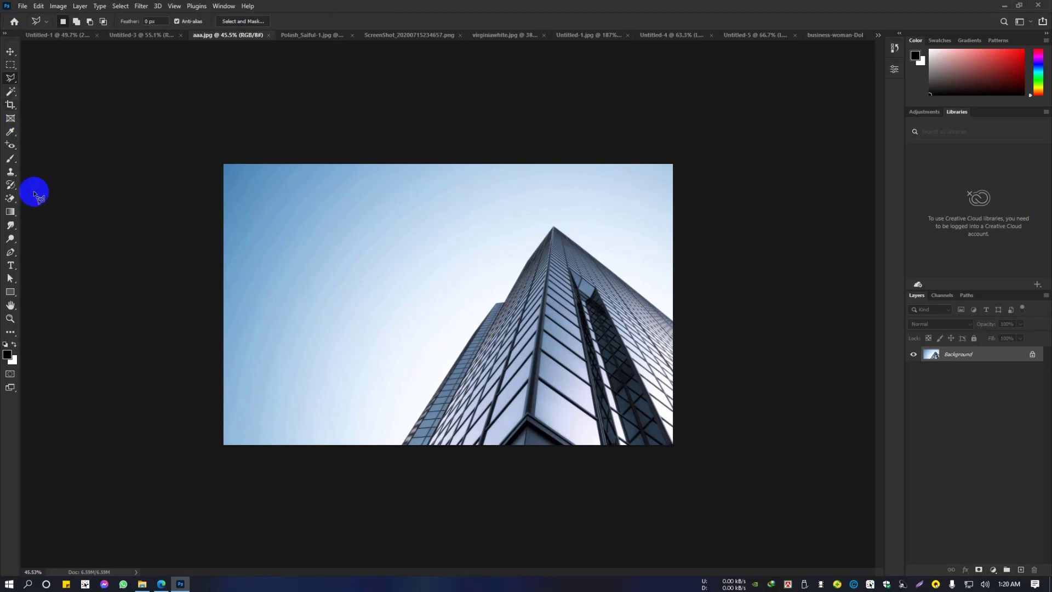
Step: Select the skyscraper with the Polygonal Lasso tool, following its roof edges and closing the outline outside the canvas at the starting point
{"action": "right_click", "coordinate": [12, 79]}
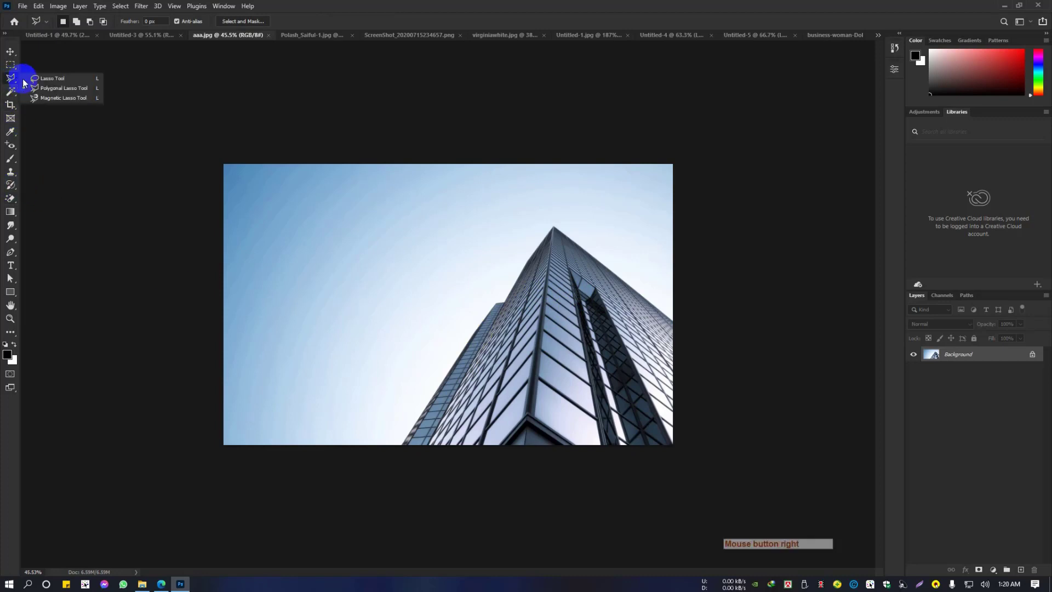
{"action": "left_click", "coordinate": [64, 89]}
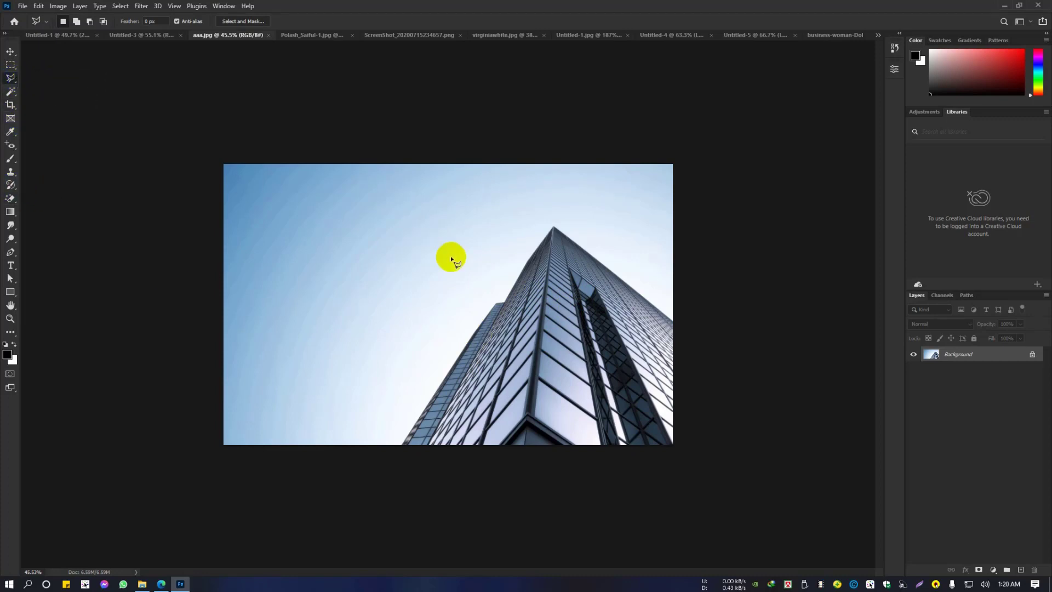
{"action": "key", "text": "ctrl+plus"}
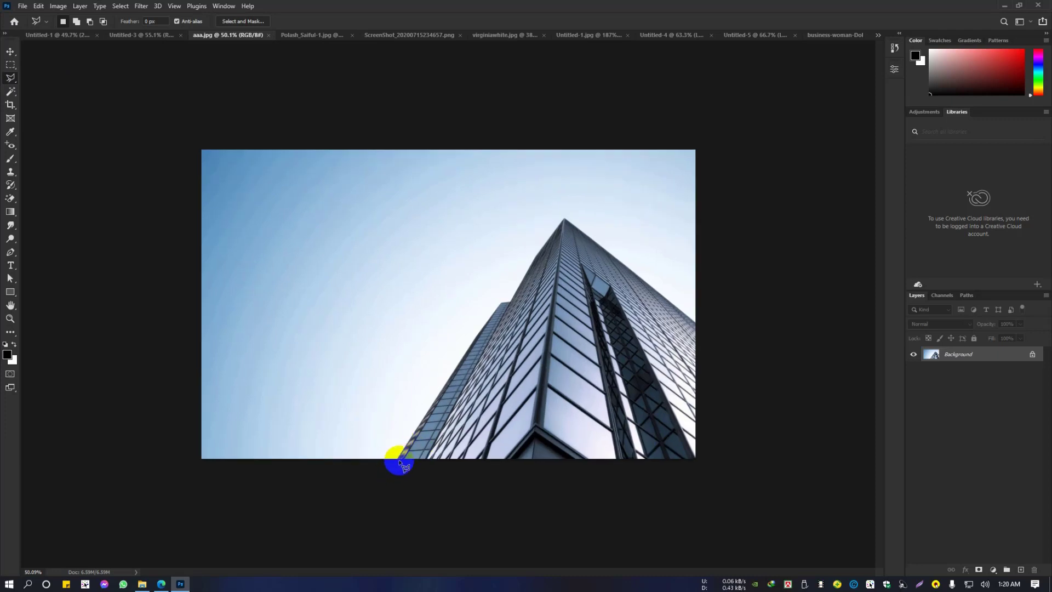
{"action": "left_click", "coordinate": [399, 465]}
{"action": "left_click", "coordinate": [504, 307]}
{"action": "left_click", "coordinate": [526, 272]}
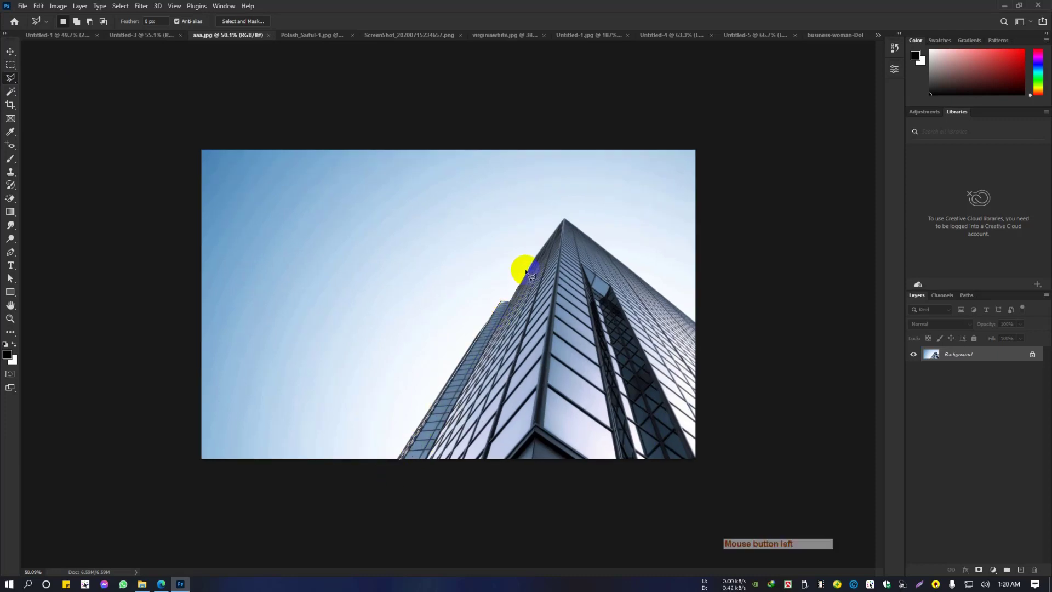
{"action": "left_click", "coordinate": [553, 242]}
{"action": "left_click", "coordinate": [566, 218]}
{"action": "left_click", "coordinate": [696, 323]}
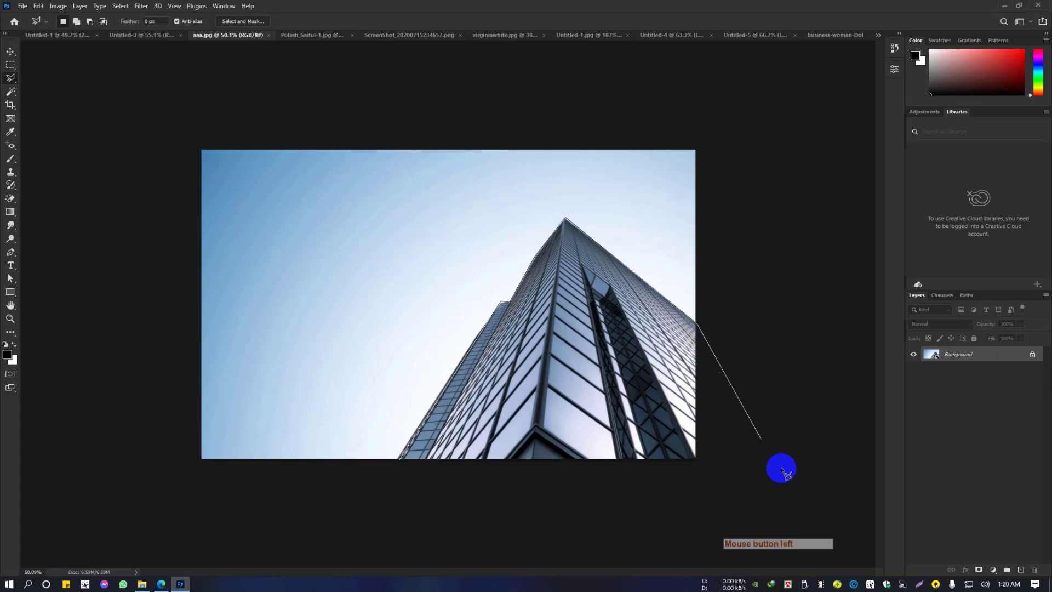
{"action": "left_click", "coordinate": [785, 476]}
{"action": "left_click", "coordinate": [637, 509]}
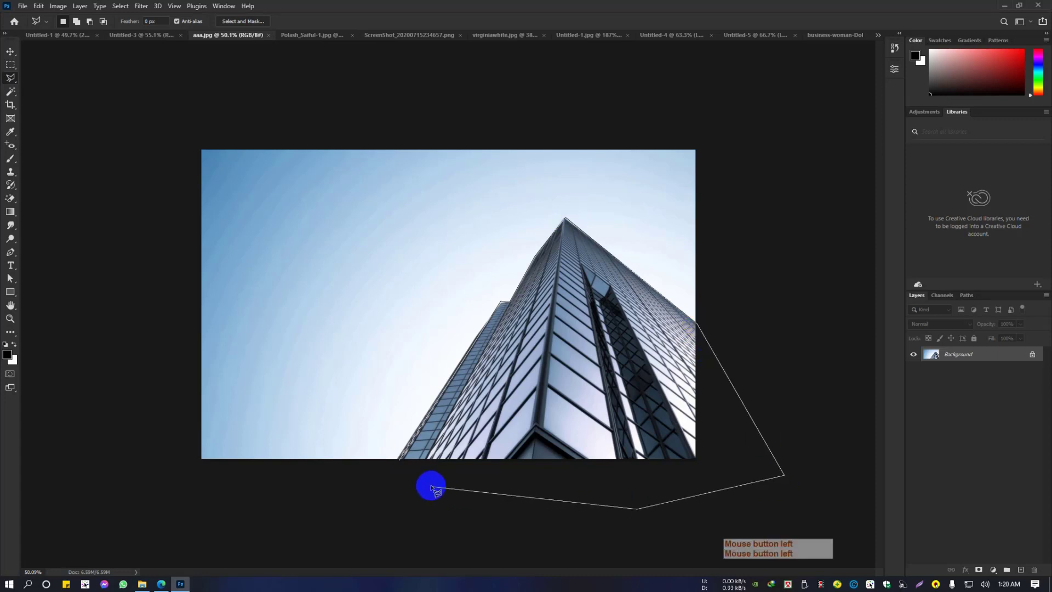
{"action": "left_click", "coordinate": [403, 462]}
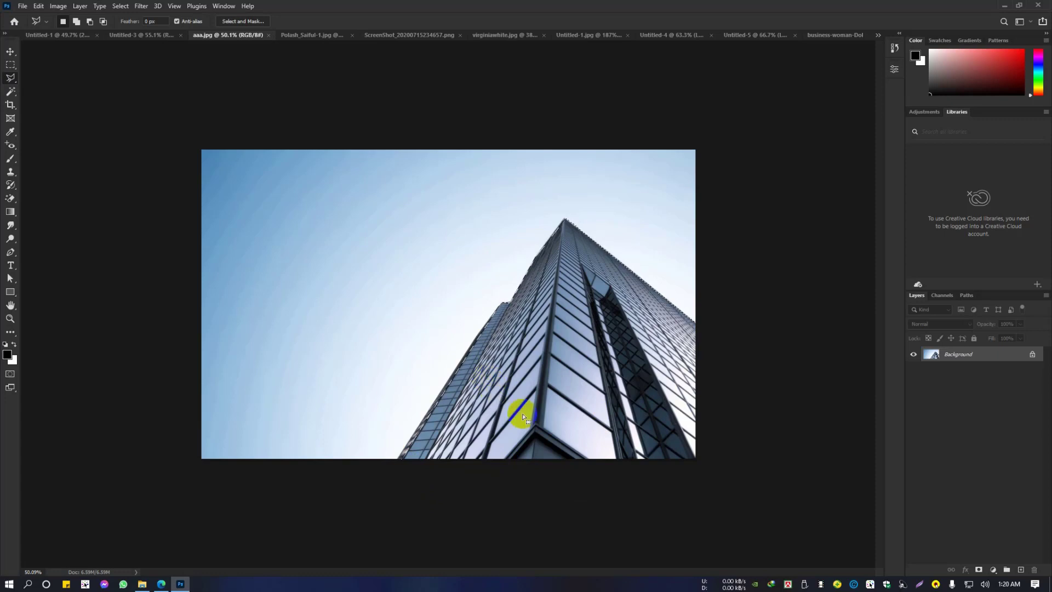
Step: Copy the selected skyscraper to a new layer and hide the Background layer
{"action": "key", "text": "ctrl+j"}
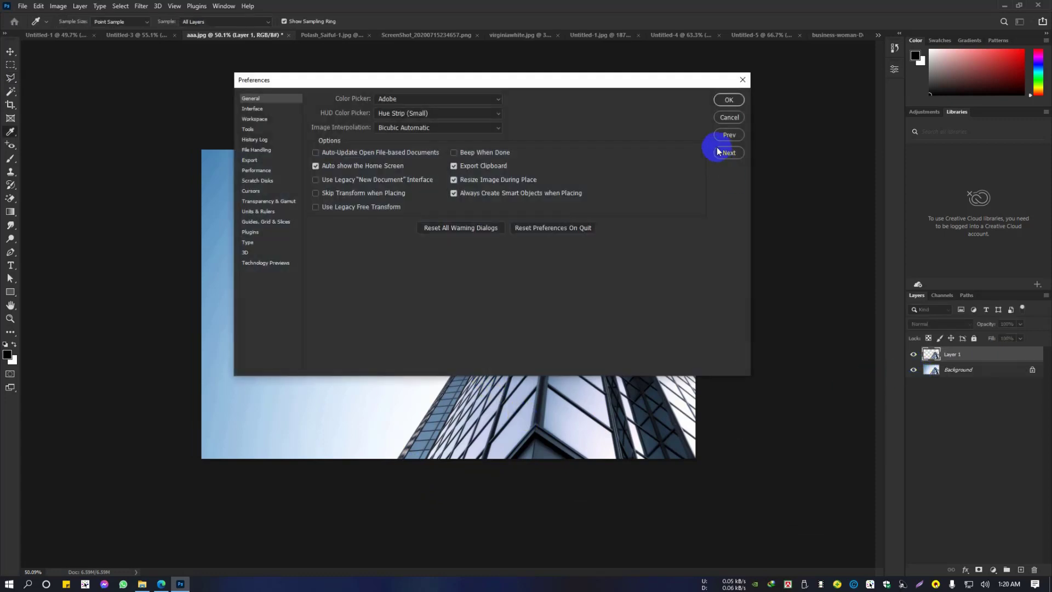
{"action": "left_click", "coordinate": [725, 117]}
{"action": "left_click", "coordinate": [913, 370]}
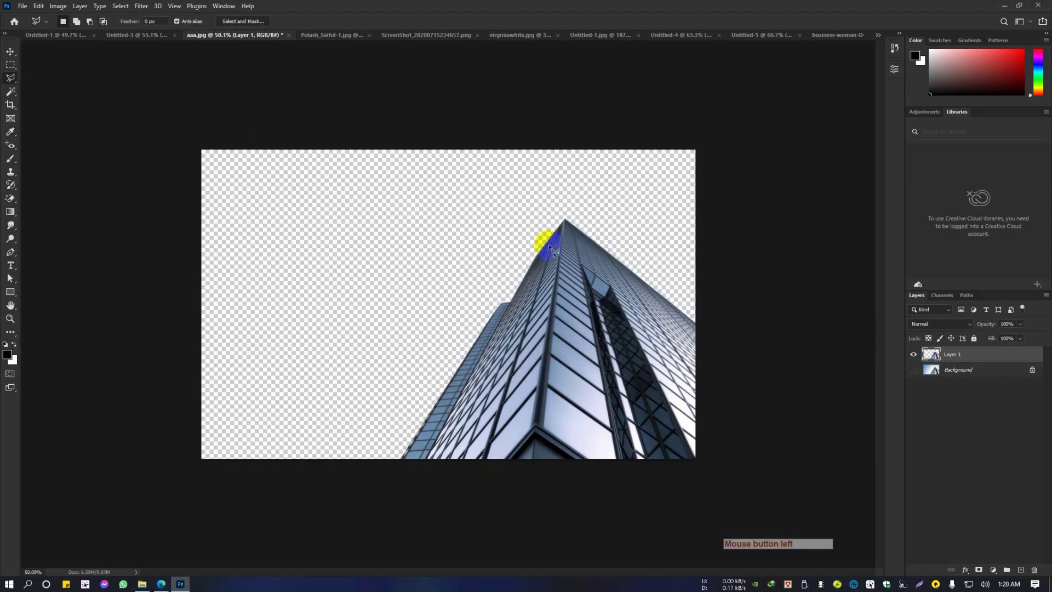
{"action": "key", "text": "ctrl+plus"}
{"action": "scroll", "coordinate": [482, 340], "scroll_direction": "down", "scroll_amount": 4}
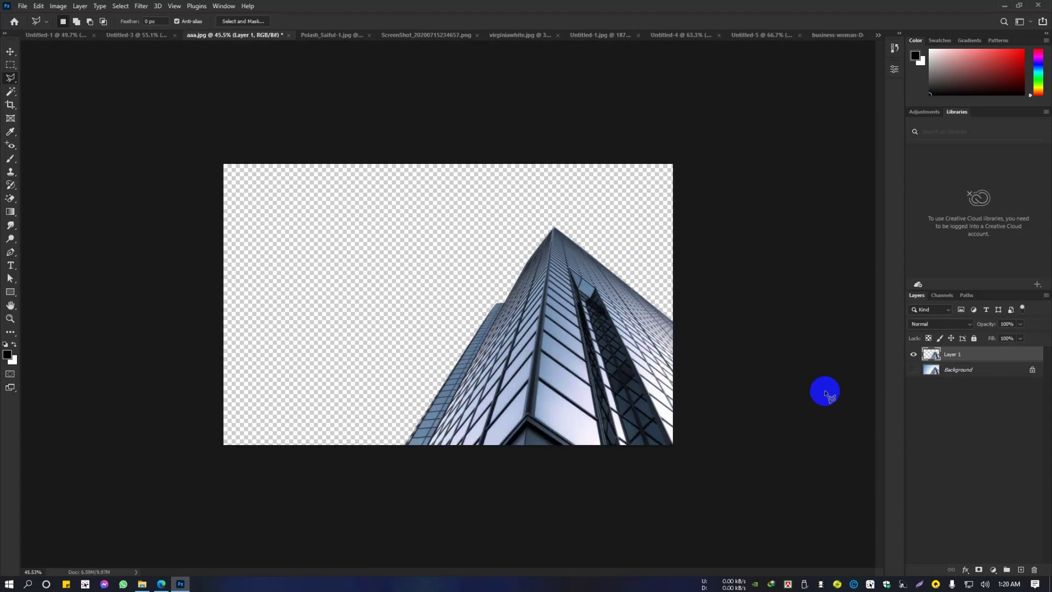
Step: Add a new layer beneath the skyscraper cutout and fill it with the white background colour
{"action": "left_click", "coordinate": [950, 377]}
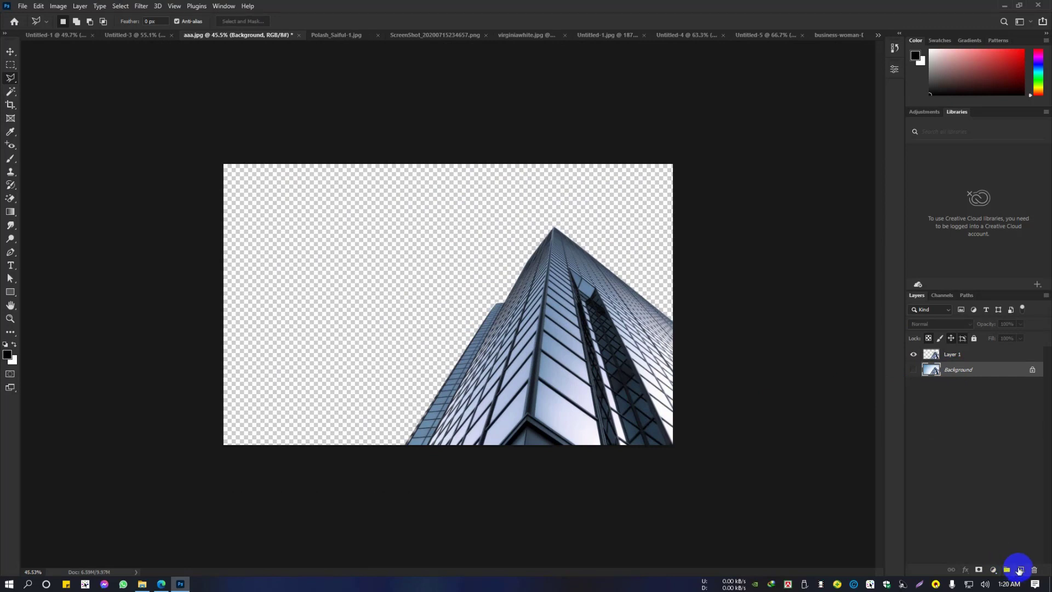
{"action": "left_click", "coordinate": [1021, 570]}
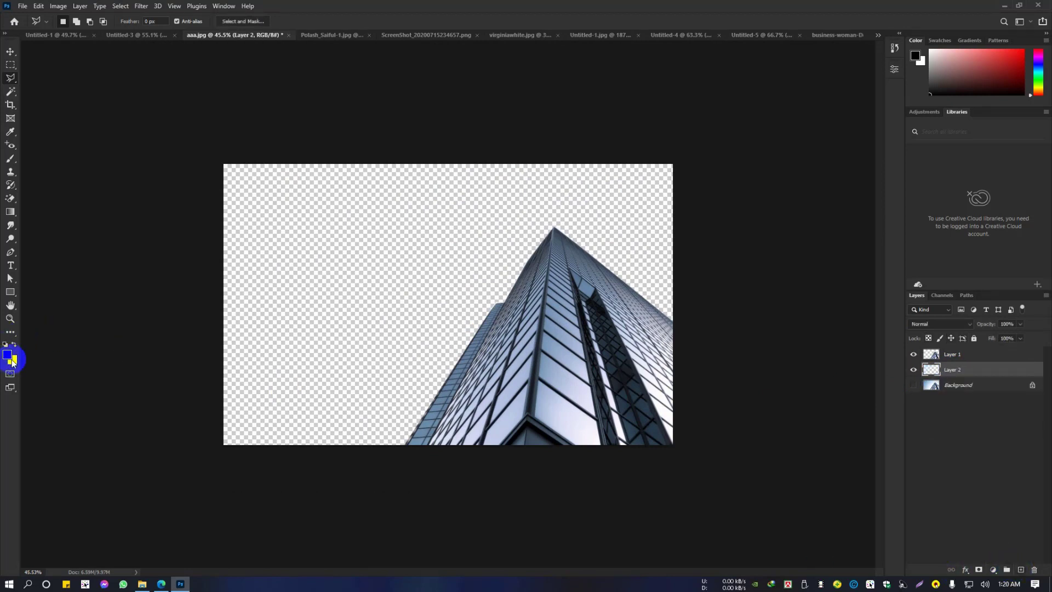
{"action": "key", "text": "ctrl+Delete"}
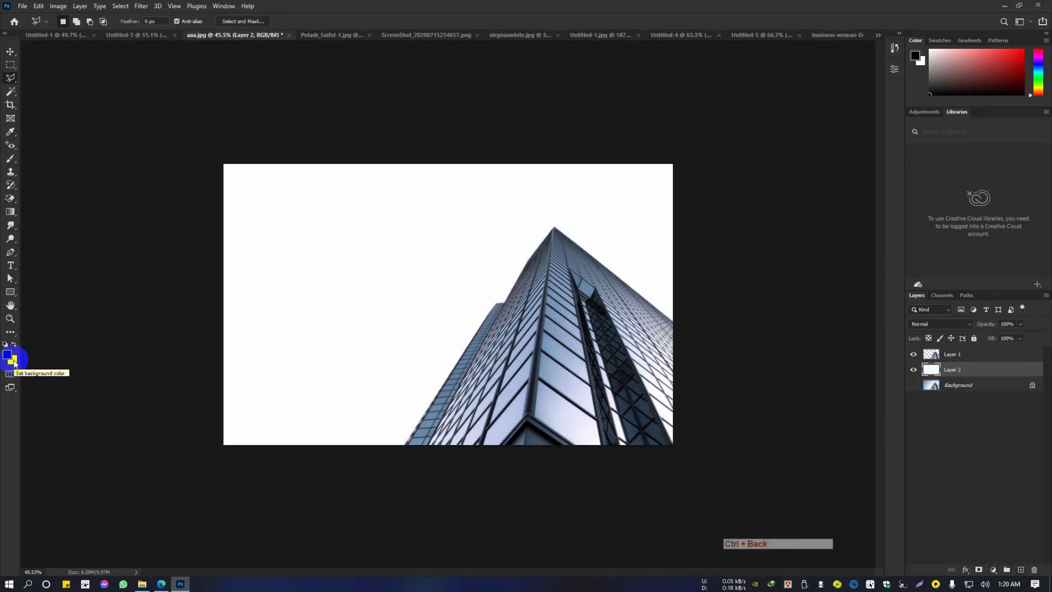
{"action": "scroll", "coordinate": [593, 313], "scroll_direction": "up", "scroll_amount": 6}
{"action": "scroll", "coordinate": [583, 296], "scroll_direction": "up", "scroll_amount": 1}
{"action": "scroll", "coordinate": [584, 307], "scroll_direction": "down", "scroll_amount": 4}
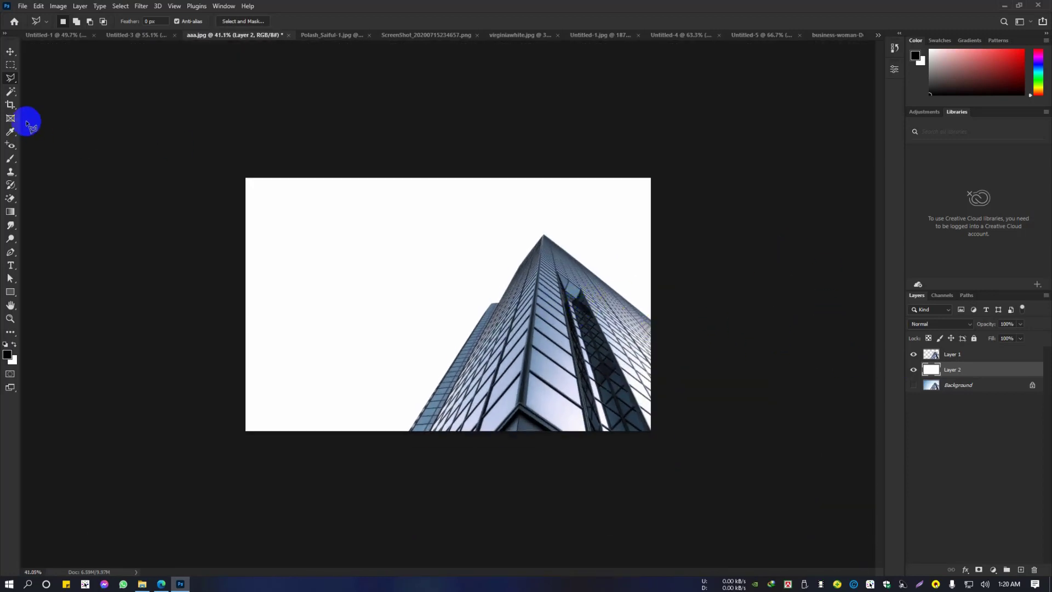
Step: Activate the Magnetic Lasso tool and switch to the portrait photo of the man with a blue backpack
{"action": "right_click", "coordinate": [10, 78]}
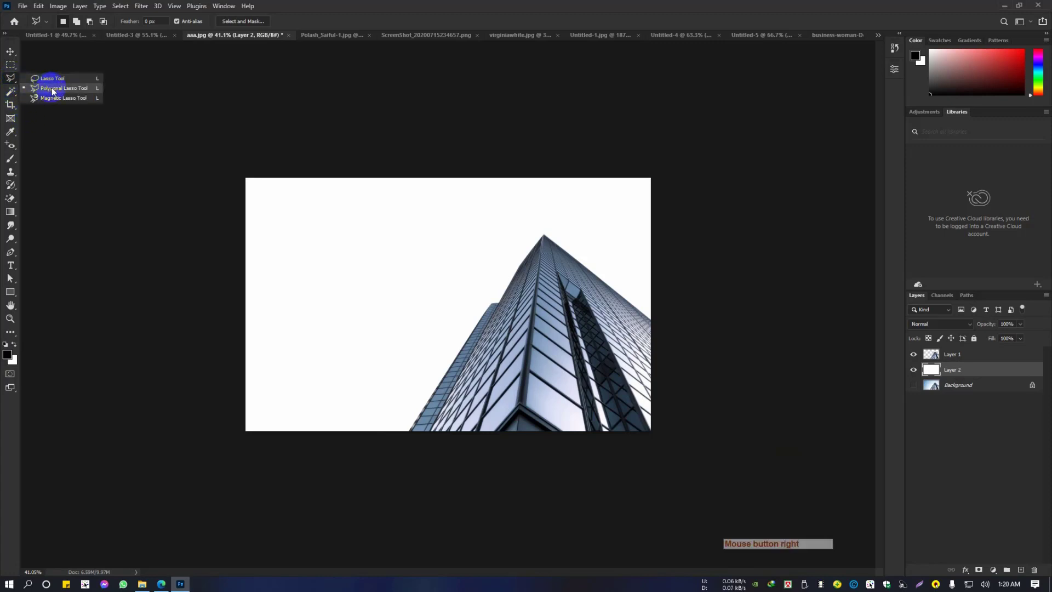
{"action": "left_click", "coordinate": [52, 89]}
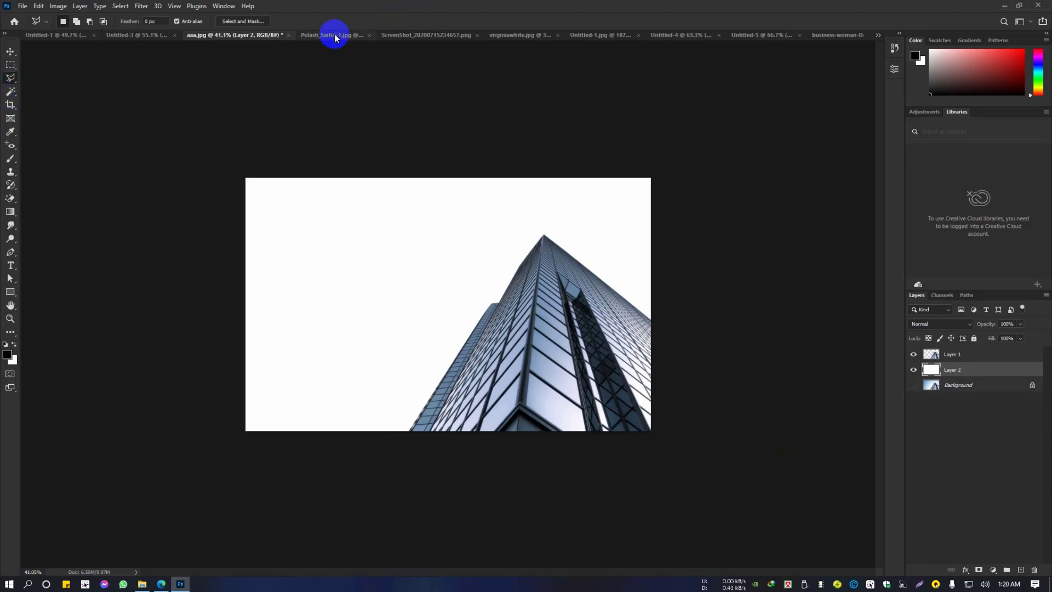
{"action": "right_click", "coordinate": [10, 78]}
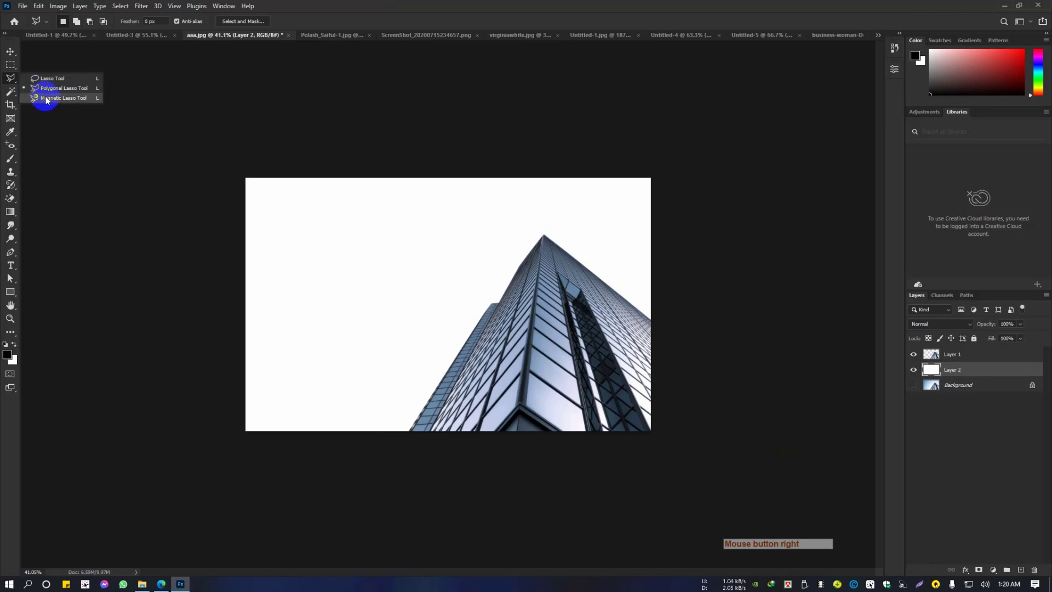
{"action": "left_click", "coordinate": [46, 98]}
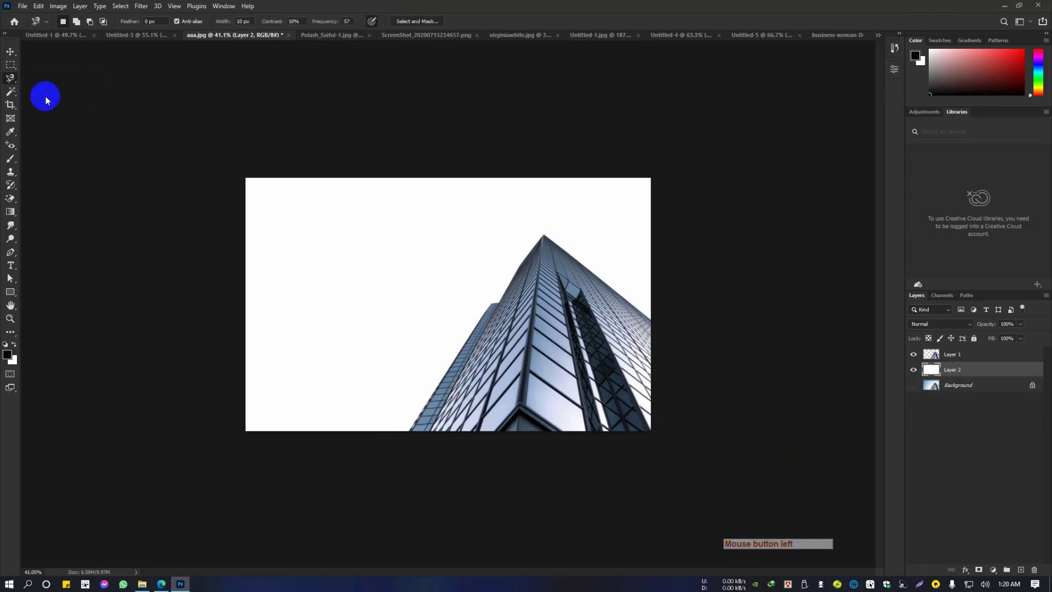
{"action": "left_click", "coordinate": [334, 37]}
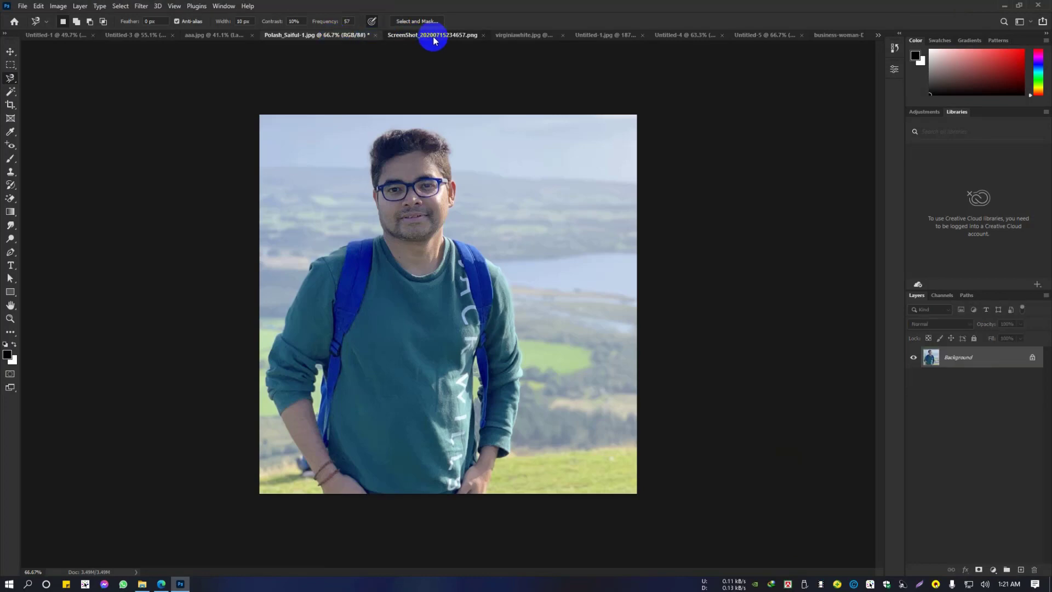
{"action": "left_click", "coordinate": [433, 36]}
{"action": "left_click", "coordinate": [282, 35]}
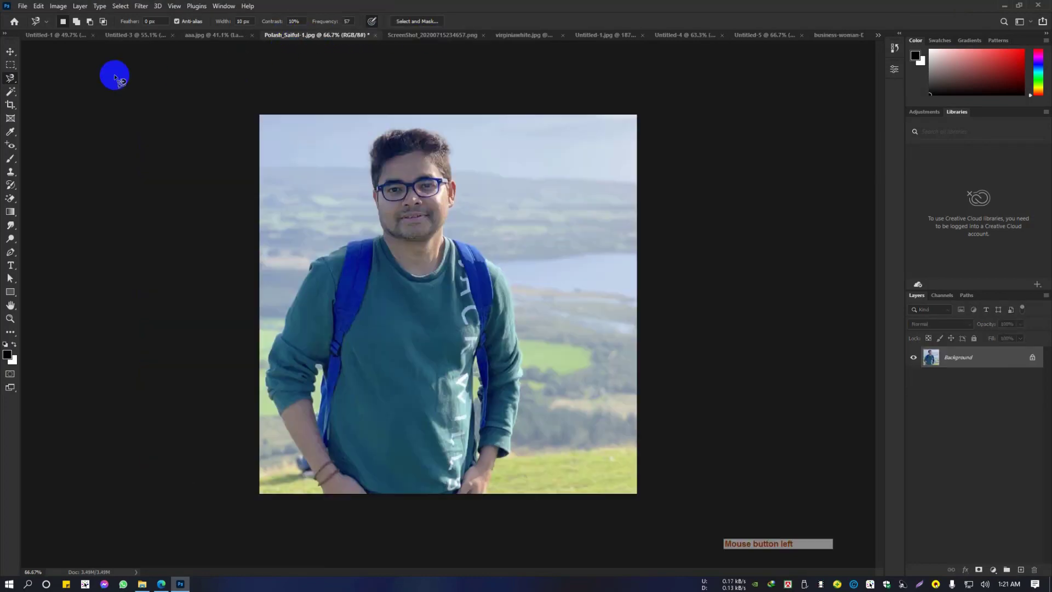
{"action": "right_click", "coordinate": [10, 77]}
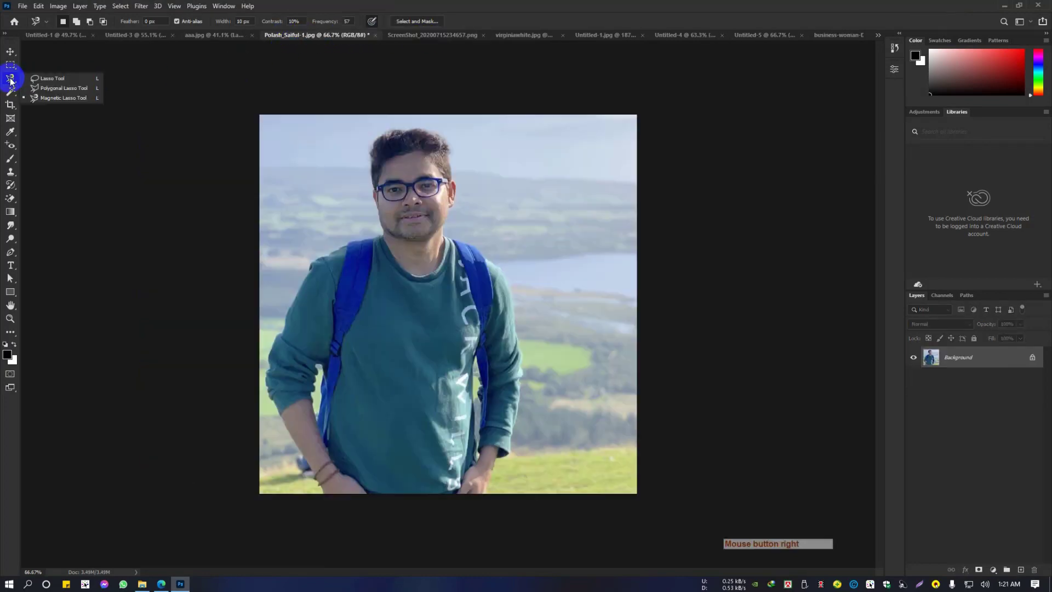
{"action": "left_click", "coordinate": [65, 98]}
Step: Examine the man's shoulder and backpack strap edges up close in the portrait photo
{"action": "left_click", "coordinate": [460, 242]}
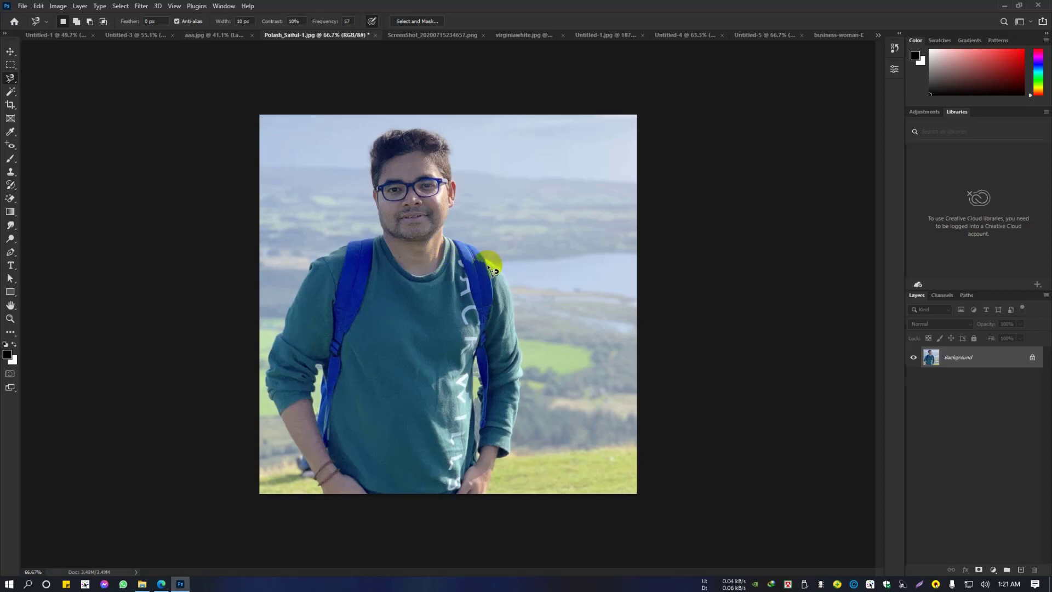
{"action": "scroll", "coordinate": [447, 204], "scroll_direction": "up", "scroll_amount": 5}
{"action": "scroll", "coordinate": [447, 191], "scroll_direction": "down", "scroll_amount": 4}
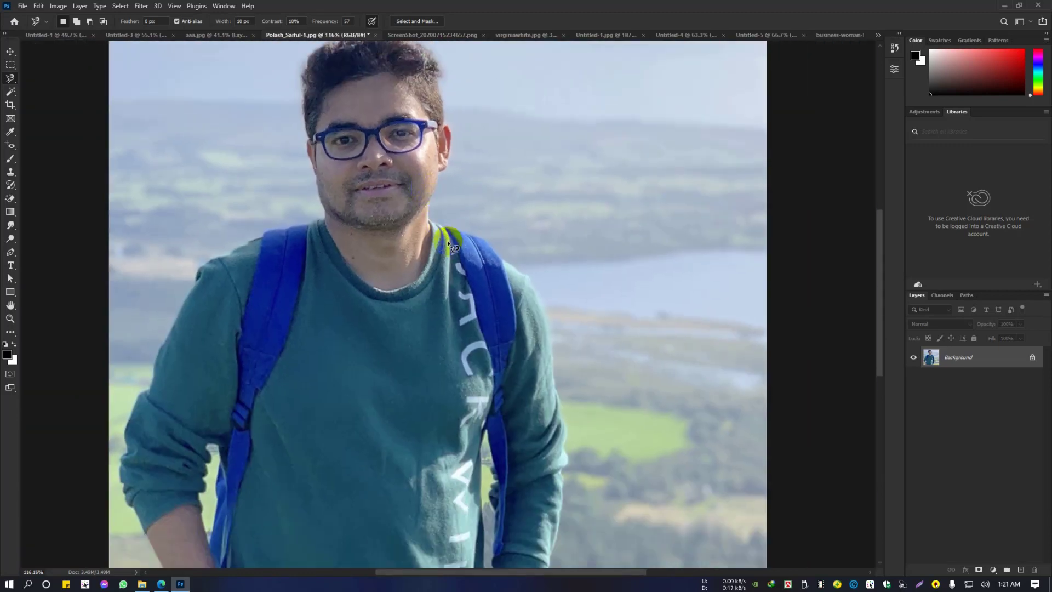
{"action": "scroll", "coordinate": [449, 239], "scroll_direction": "up", "scroll_amount": 2}
{"action": "scroll", "coordinate": [447, 237], "scroll_direction": "down", "scroll_amount": 1}
{"action": "scroll", "coordinate": [488, 236], "scroll_direction": "up", "scroll_amount": 1}
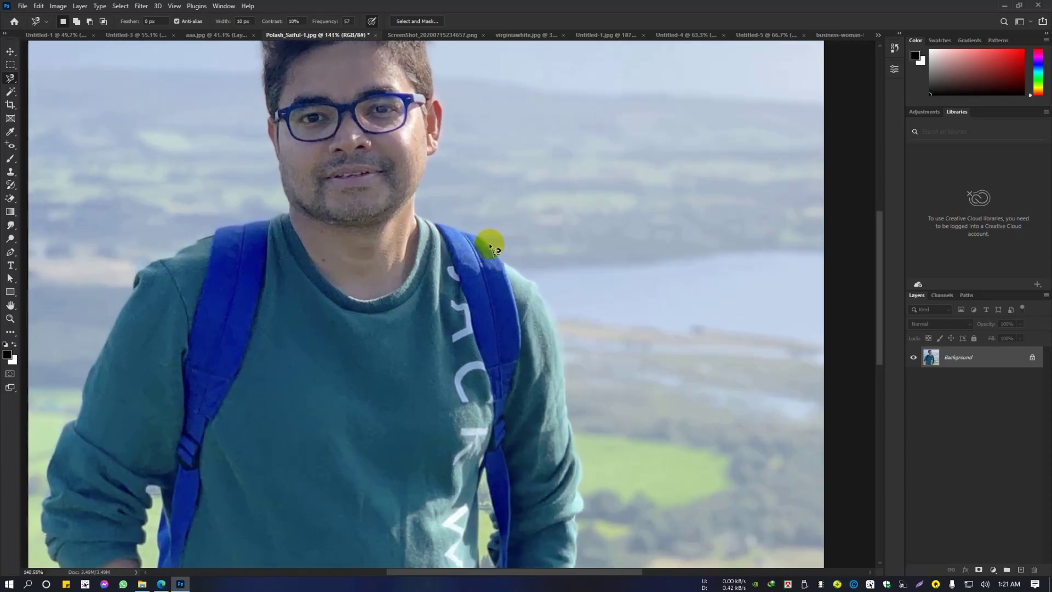
{"action": "scroll", "coordinate": [420, 242], "scroll_direction": "up", "scroll_amount": 1}
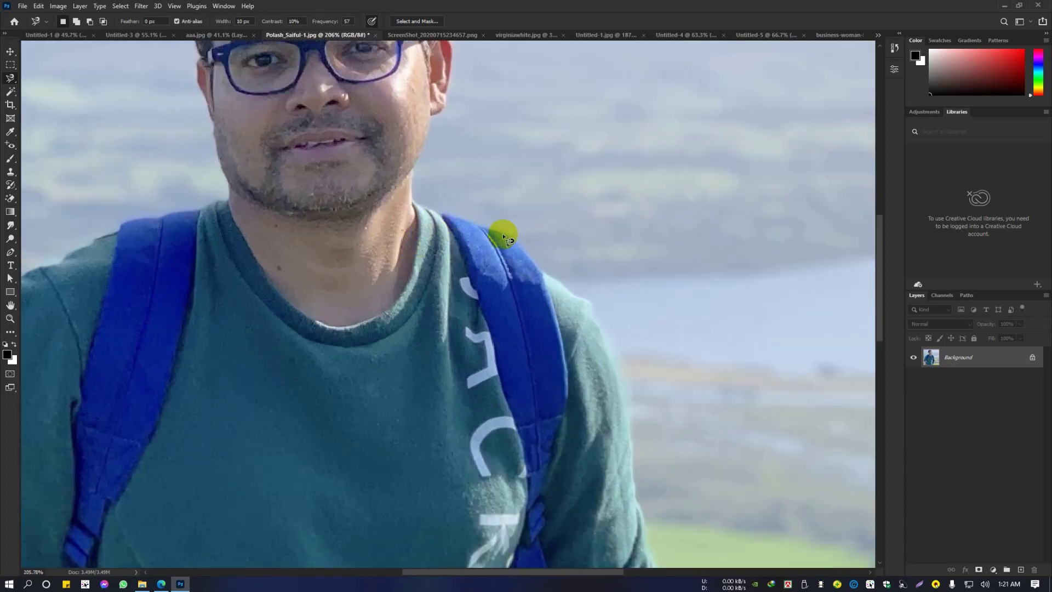
{"action": "scroll", "coordinate": [451, 235], "scroll_direction": "down", "scroll_amount": 1}
{"action": "scroll", "coordinate": [264, 245], "scroll_direction": "down", "scroll_amount": 1}
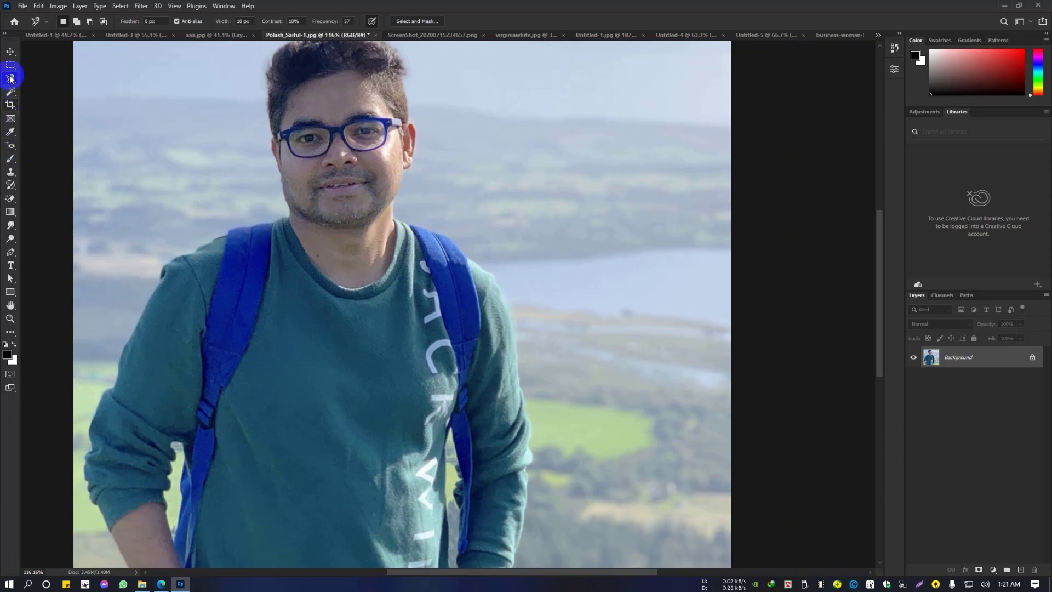
Step: Select the man with the Magnetic Lasso tool, tracing his outline from the neck around the body and head and closing it
{"action": "mouse_move", "coordinate": [10, 78]}
{"action": "left_mouse_down"}
{"action": "mouse_move", "coordinate": [55, 90]}
{"action": "mouse_move", "coordinate": [55, 100]}
{"action": "left_mouse_up"}
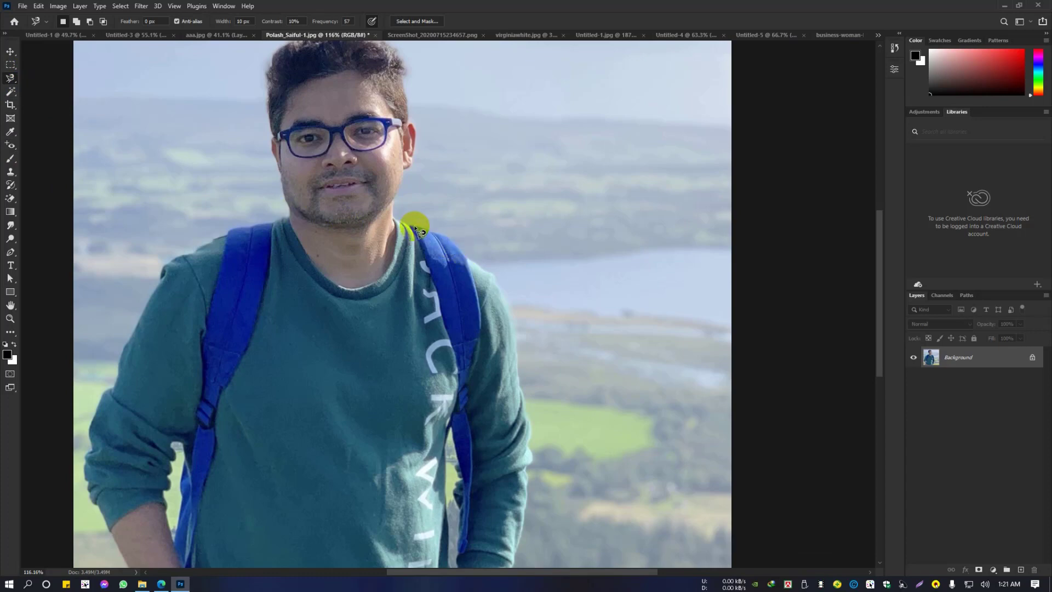
{"action": "scroll", "coordinate": [418, 223], "scroll_direction": "down", "scroll_amount": 2}
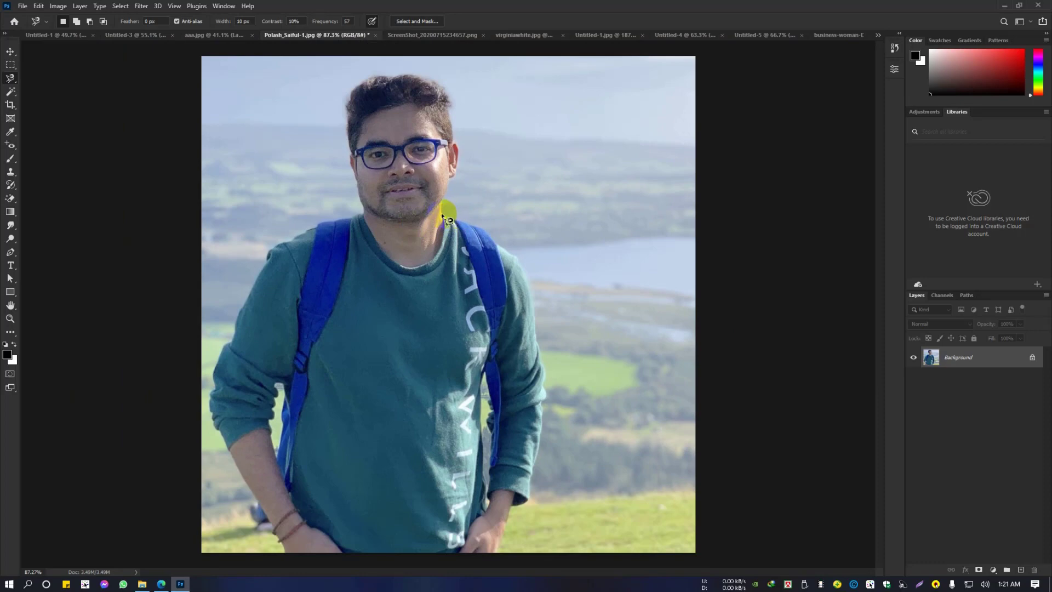
{"action": "left_click", "coordinate": [443, 215]}
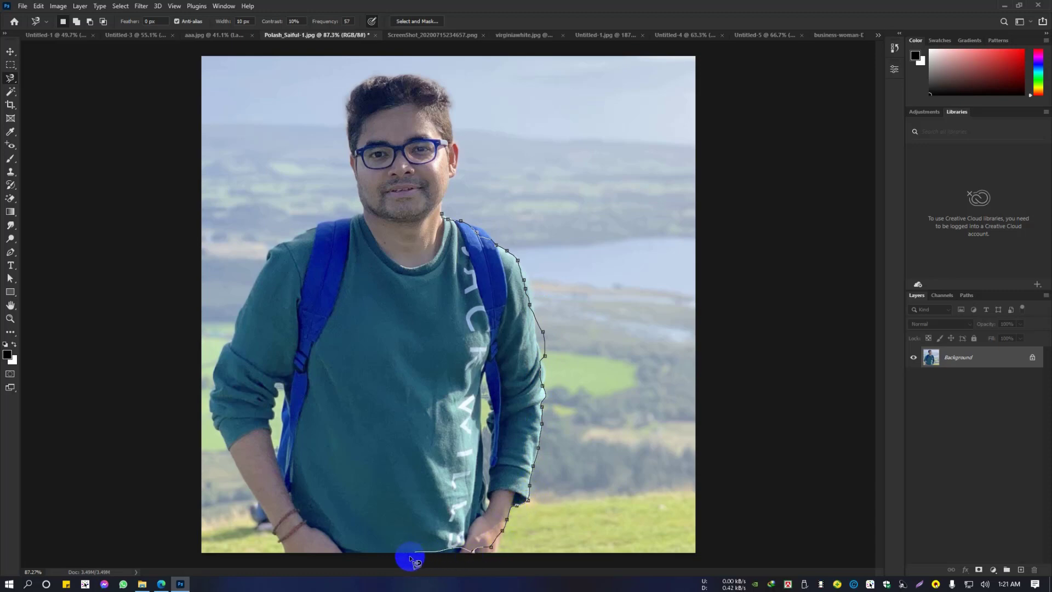
{"action": "left_click", "coordinate": [263, 514]}
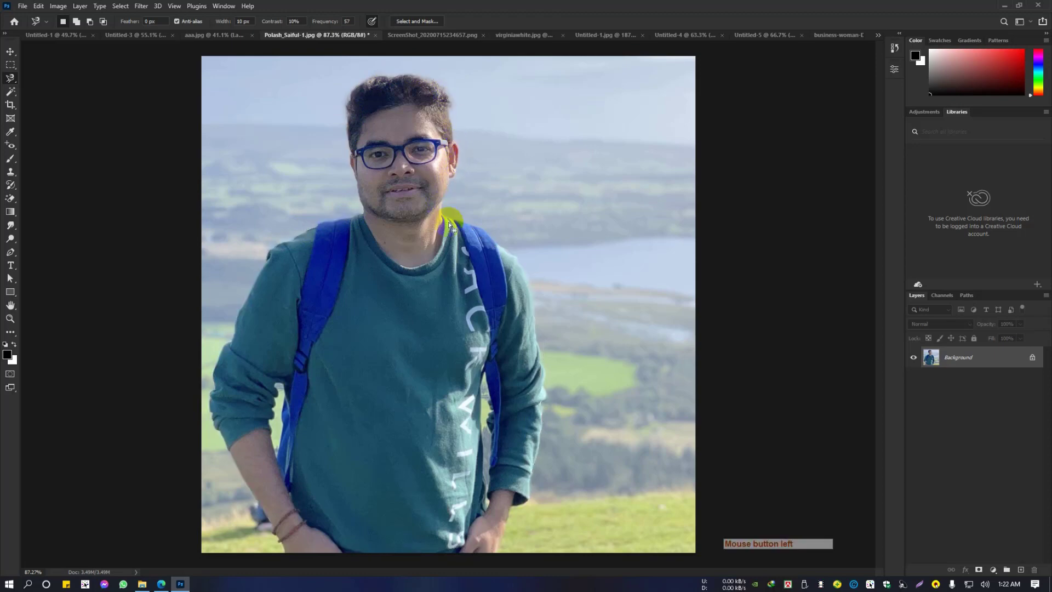
{"action": "double_click", "coordinate": [395, 291]}
{"action": "scroll", "coordinate": [395, 296], "scroll_direction": "down", "scroll_amount": 1}
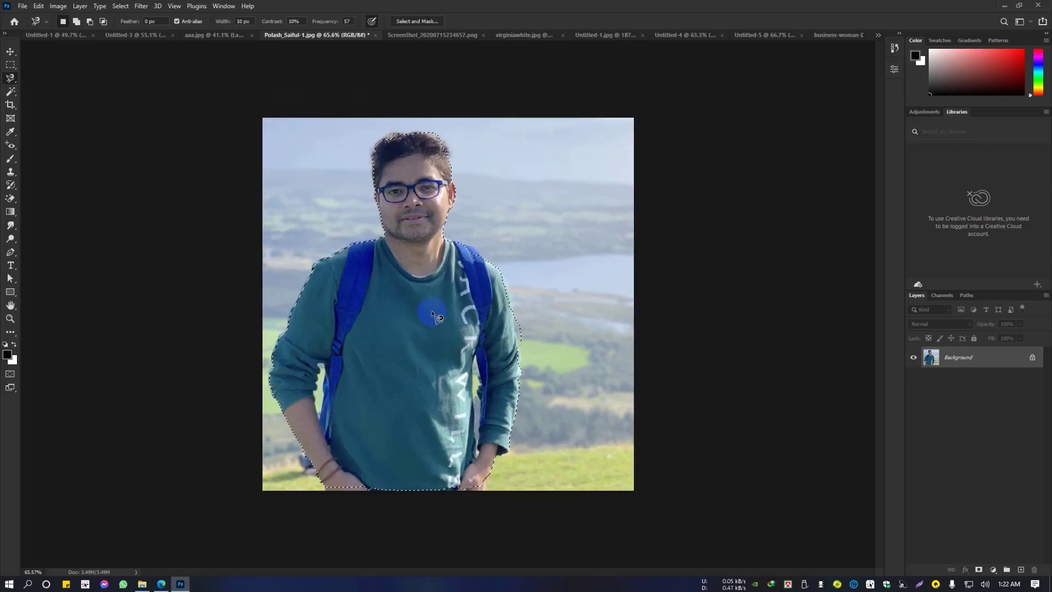
Step: Preview the man's selection in Quick Mask mode, return to standard mode and clear the selection
{"action": "key", "text": "q"}
{"action": "scroll", "coordinate": [436, 296], "scroll_direction": "up", "scroll_amount": 2}
{"action": "scroll", "coordinate": [437, 280], "scroll_direction": "down", "scroll_amount": 1}
{"action": "scroll", "coordinate": [437, 280], "scroll_direction": "down", "scroll_amount": 1}
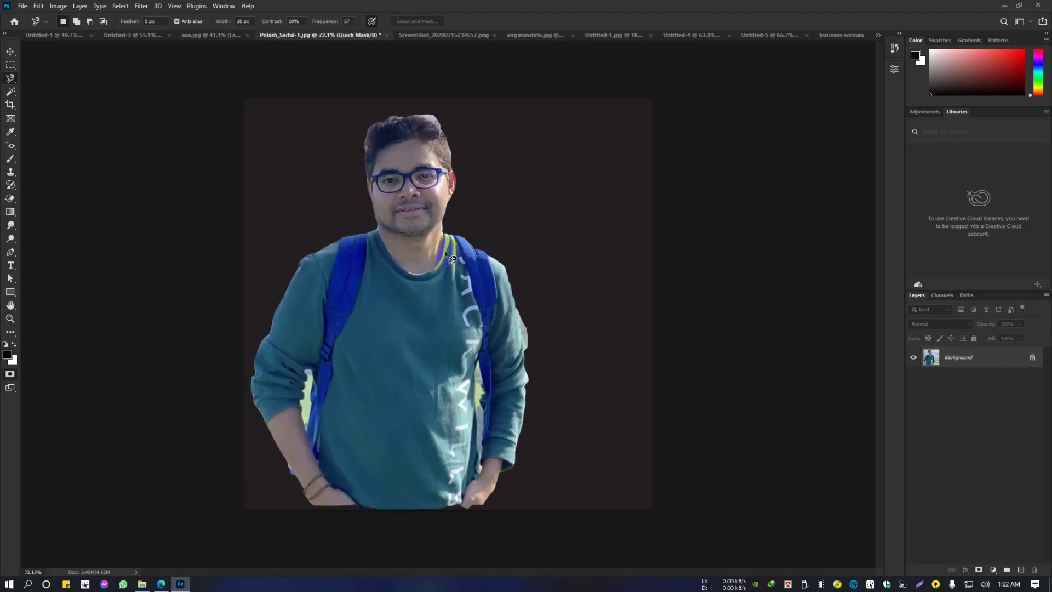
{"action": "key", "text": "q"}
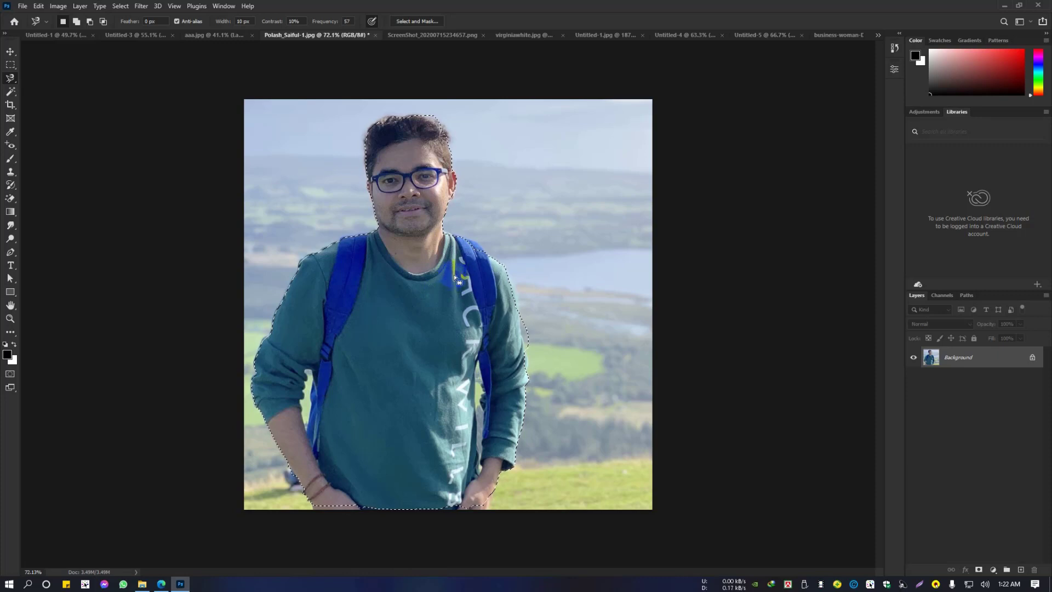
{"action": "key", "text": "q"}
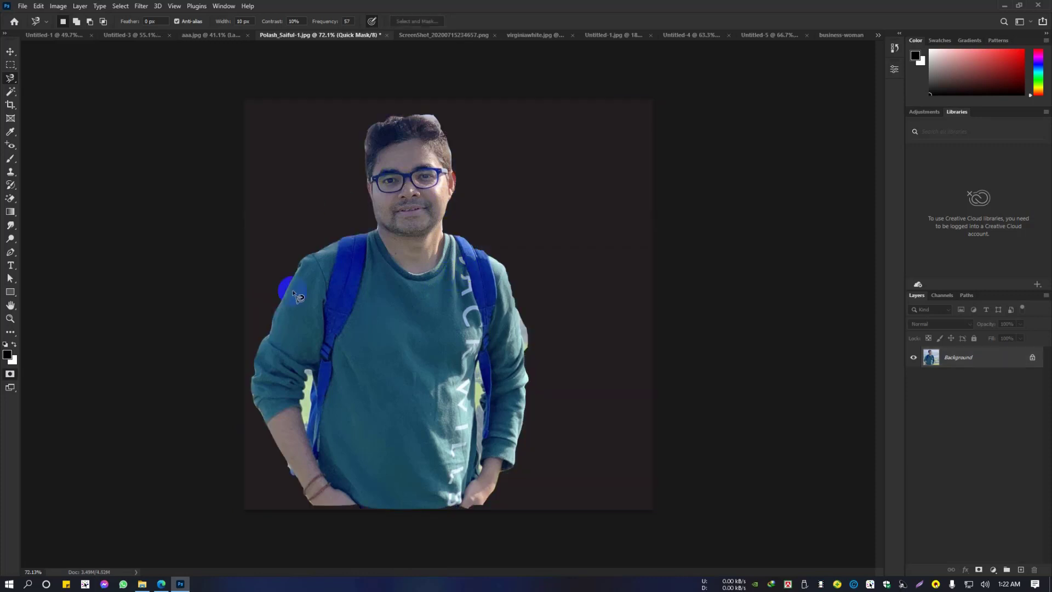
{"action": "key", "text": "q"}
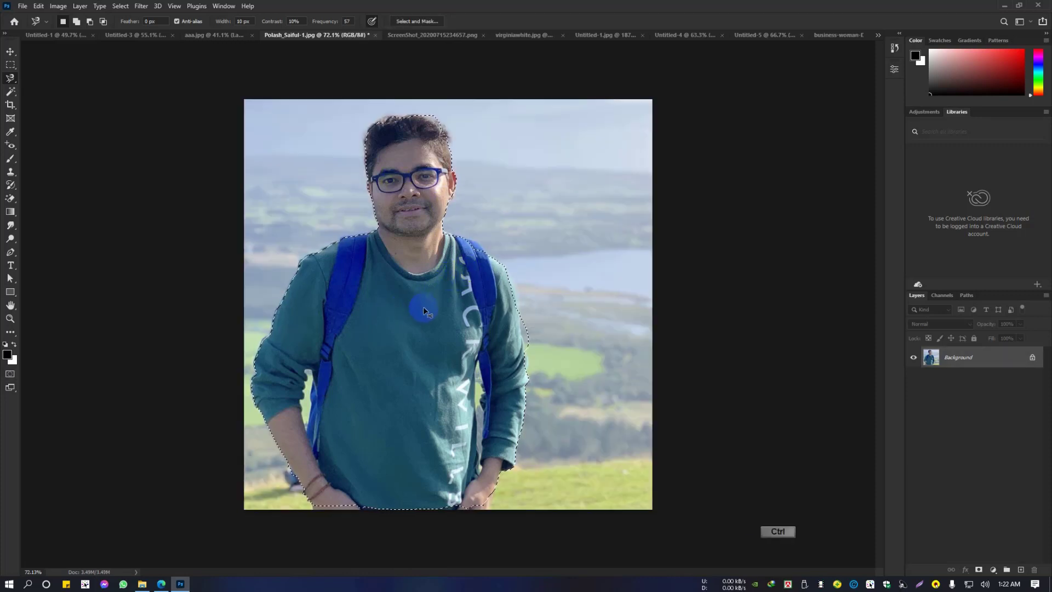
{"action": "key", "text": "ctrl+d"}
{"action": "right_click", "coordinate": [11, 78]}
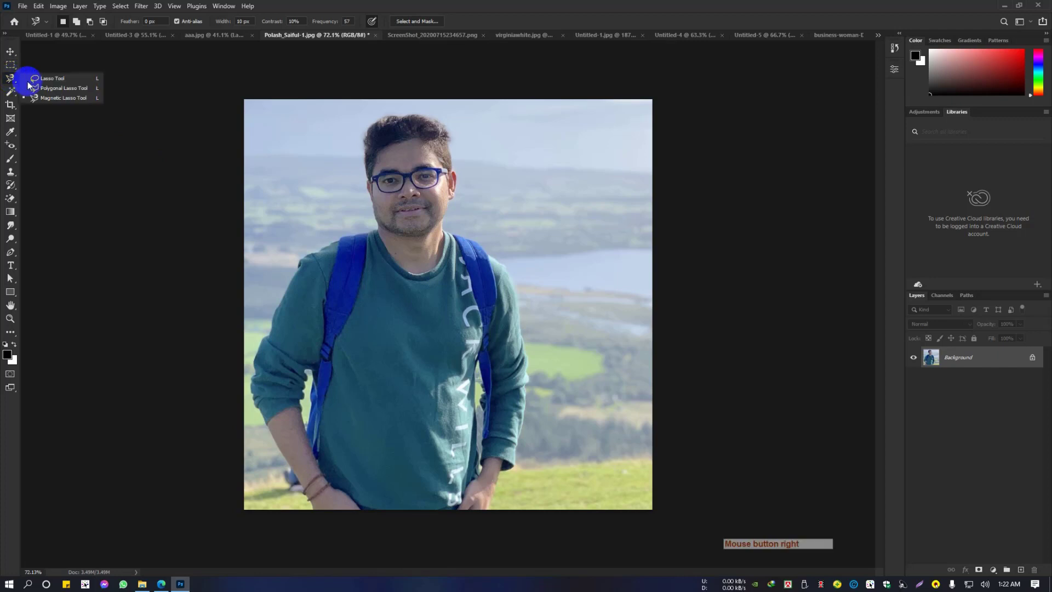
{"action": "left_click", "coordinate": [53, 99]}
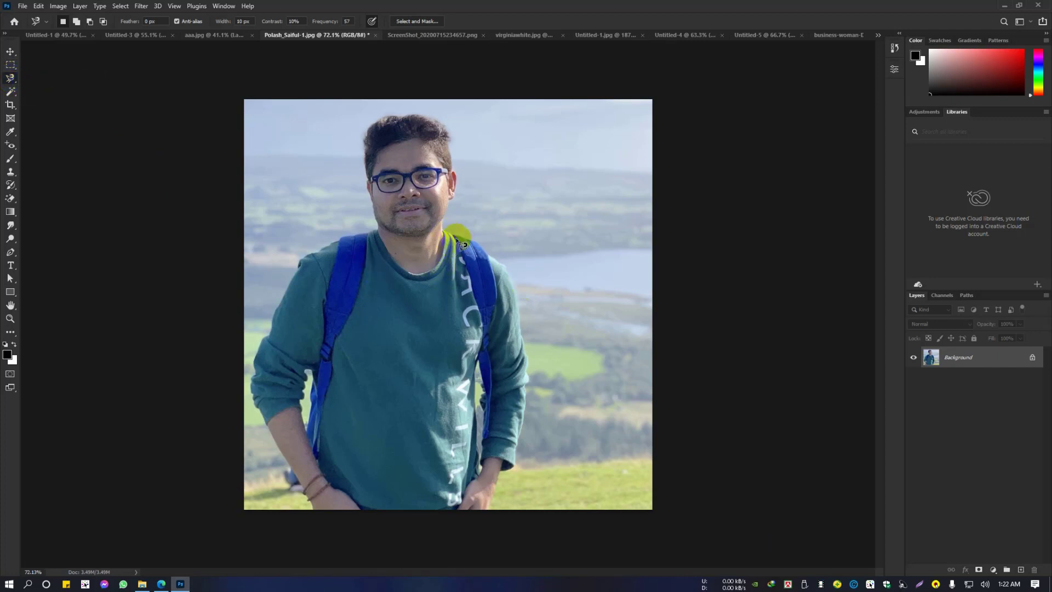
{"action": "key", "text": "ctrl+plus"}
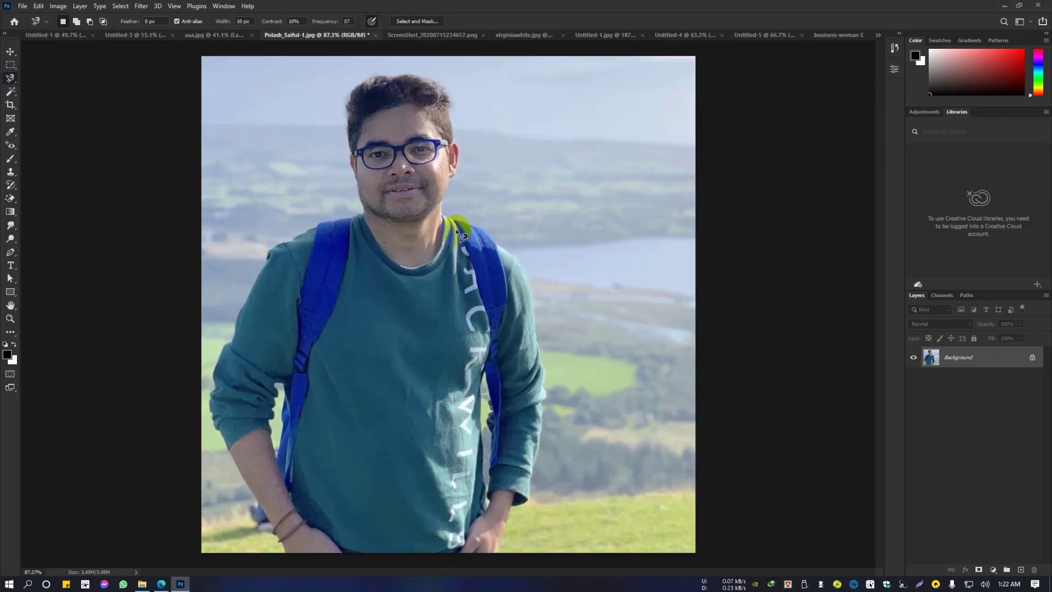
{"action": "left_click", "coordinate": [470, 251]}
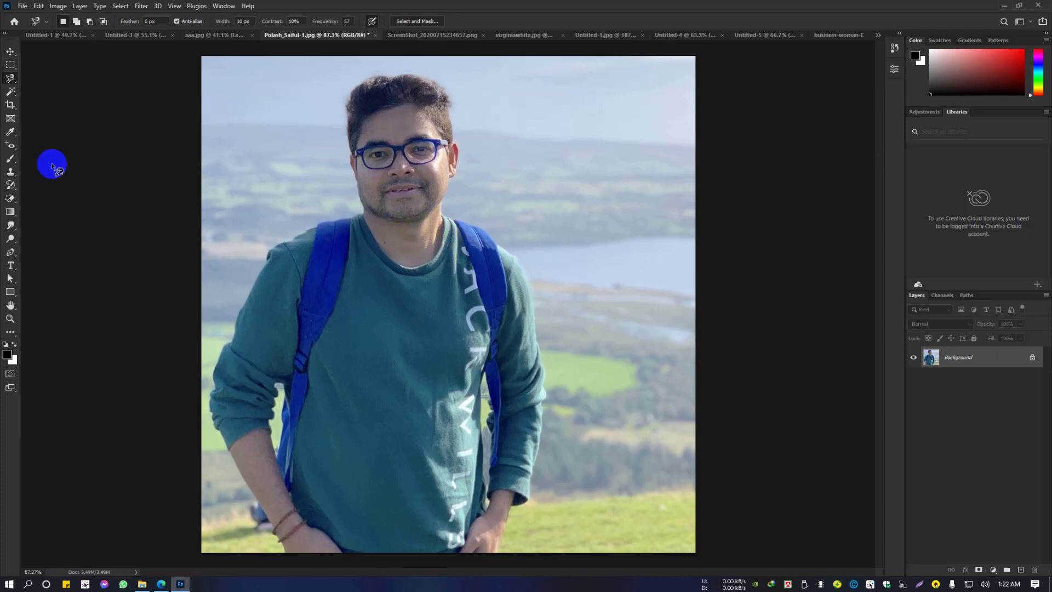
{"action": "right_click", "coordinate": [10, 86]}
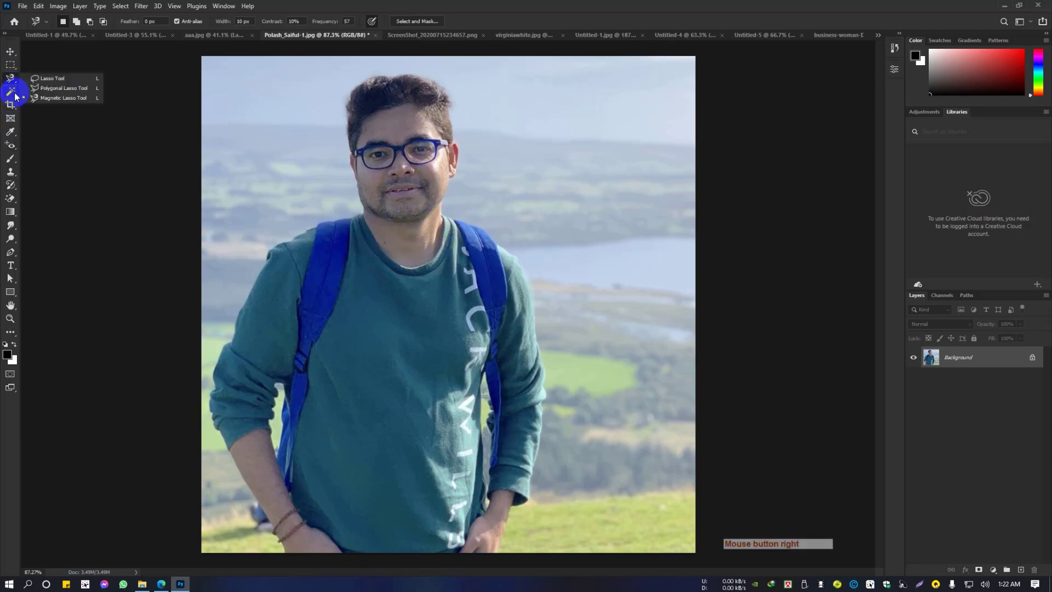
Step: Activate the Object Selection tool and switch to the hot-air balloon image ScreenShot_20200715234657.png
{"action": "left_click", "coordinate": [11, 91]}
{"action": "right_click", "coordinate": [10, 91]}
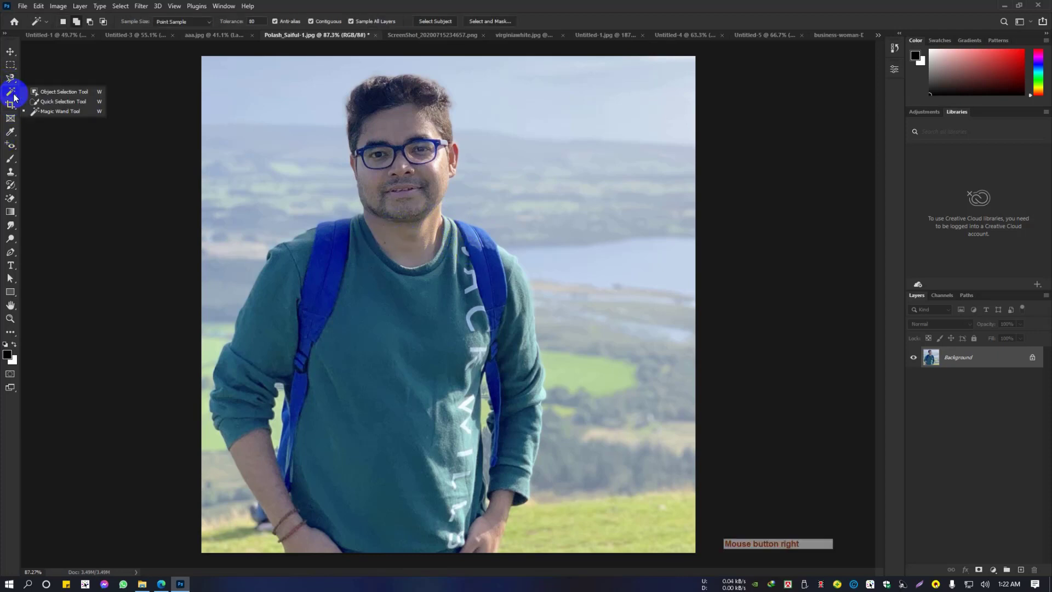
{"action": "left_click", "coordinate": [58, 93]}
{"action": "left_click", "coordinate": [422, 35]}
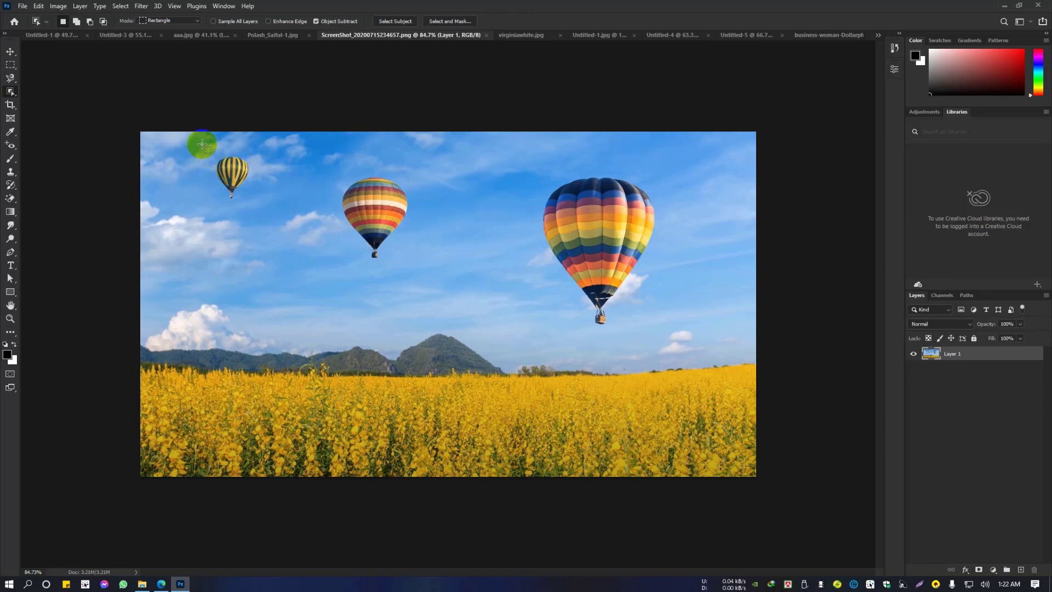
Step: Select the small, middle and large balloons one after another by drawing an Object Selection rectangle around each
{"action": "left_click_drag", "start_coordinate": [202, 144], "coordinate": [262, 212]}
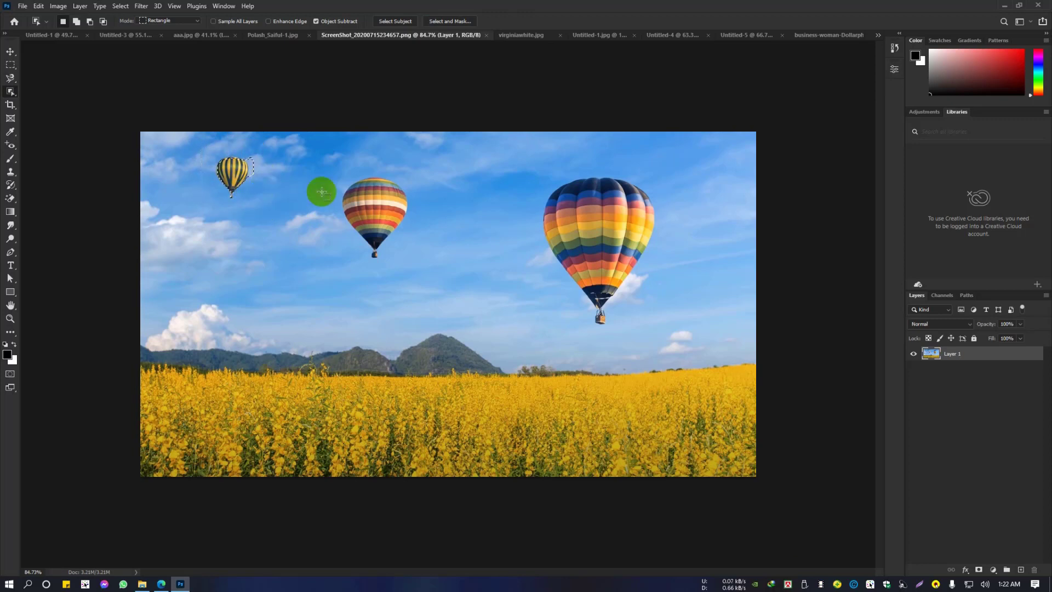
{"action": "left_click_drag", "start_coordinate": [317, 158], "coordinate": [423, 276]}
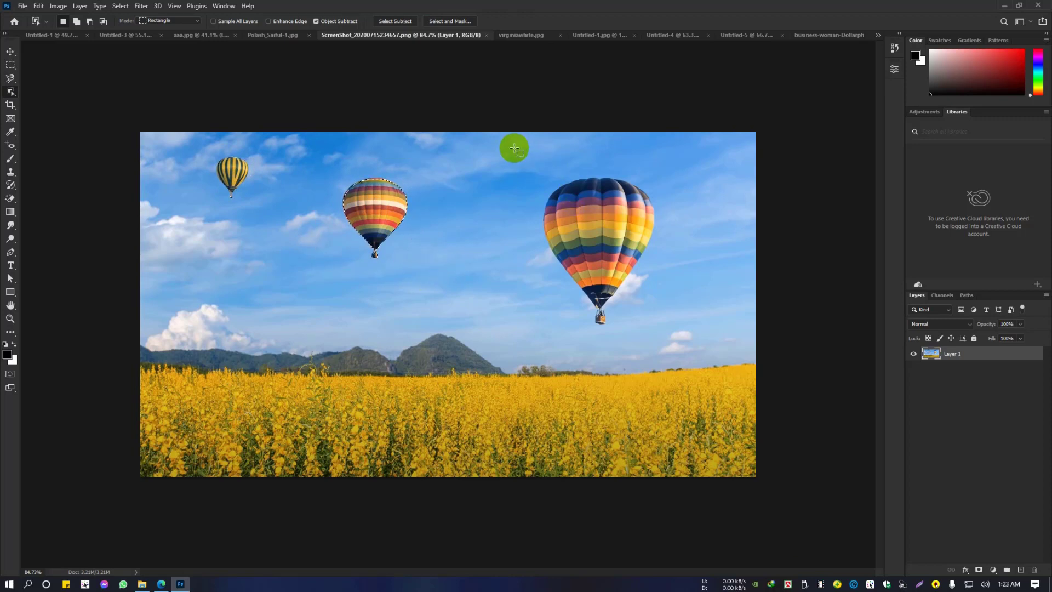
{"action": "left_click_drag", "start_coordinate": [514, 147], "coordinate": [671, 344]}
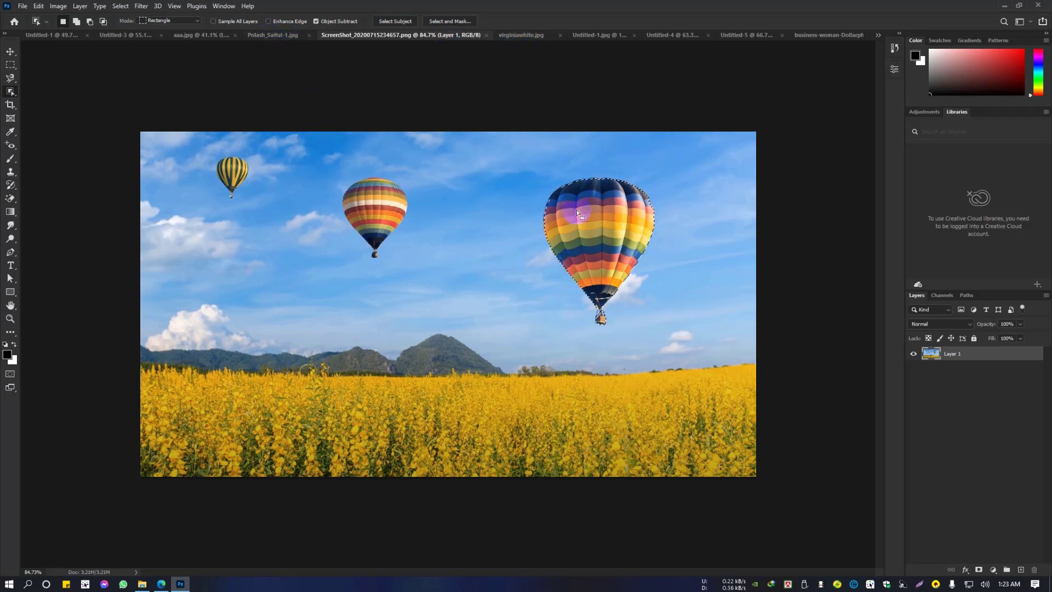
Step: Switch to the portrait photo and select the man with an Object Selection rectangle enclosing his whole figure
{"action": "right_click", "coordinate": [11, 93]}
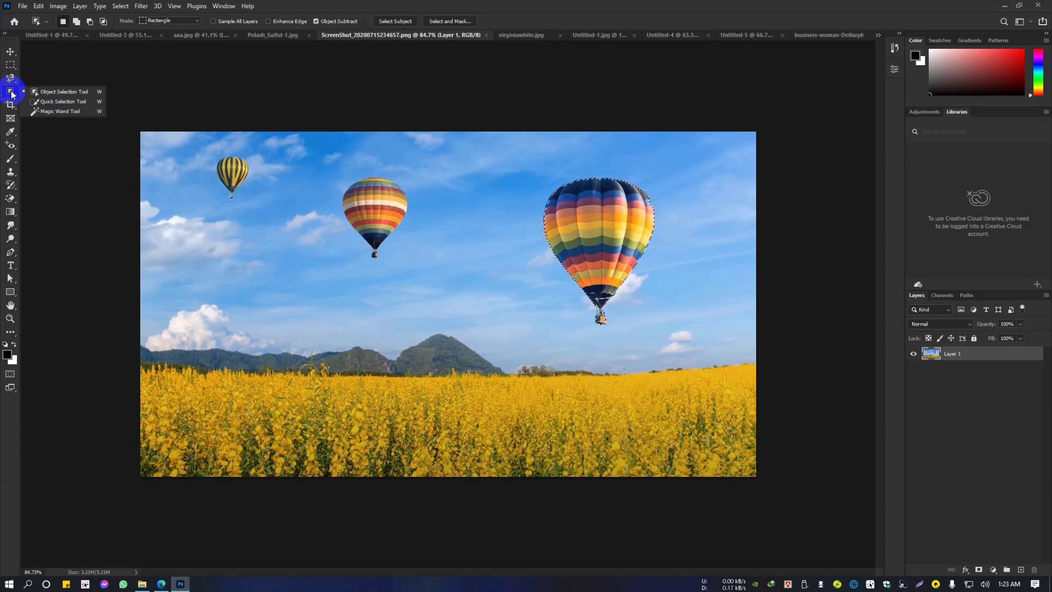
{"action": "left_click", "coordinate": [47, 93]}
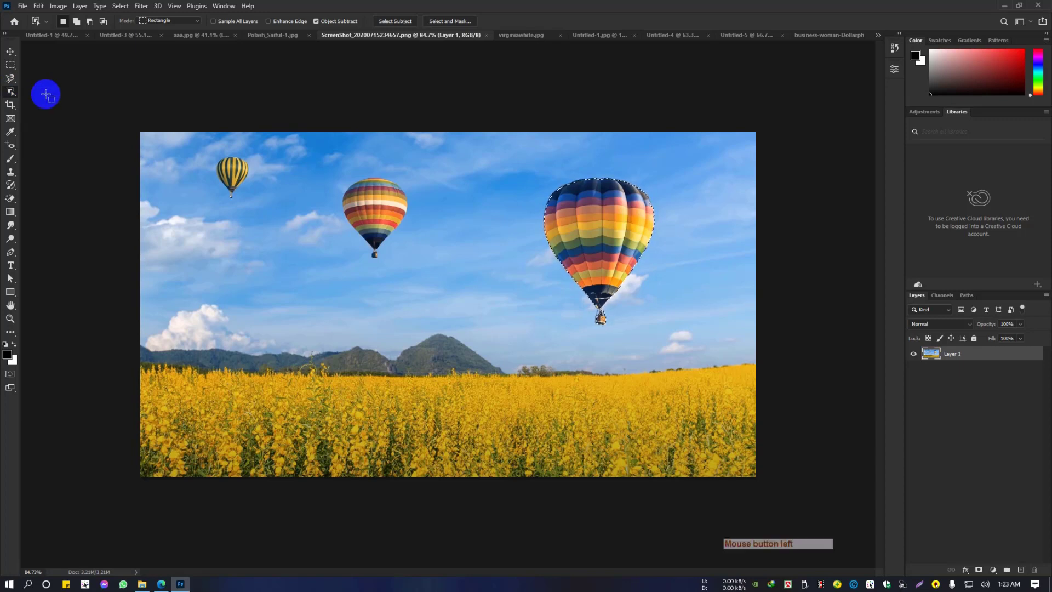
{"action": "left_click", "coordinate": [270, 35]}
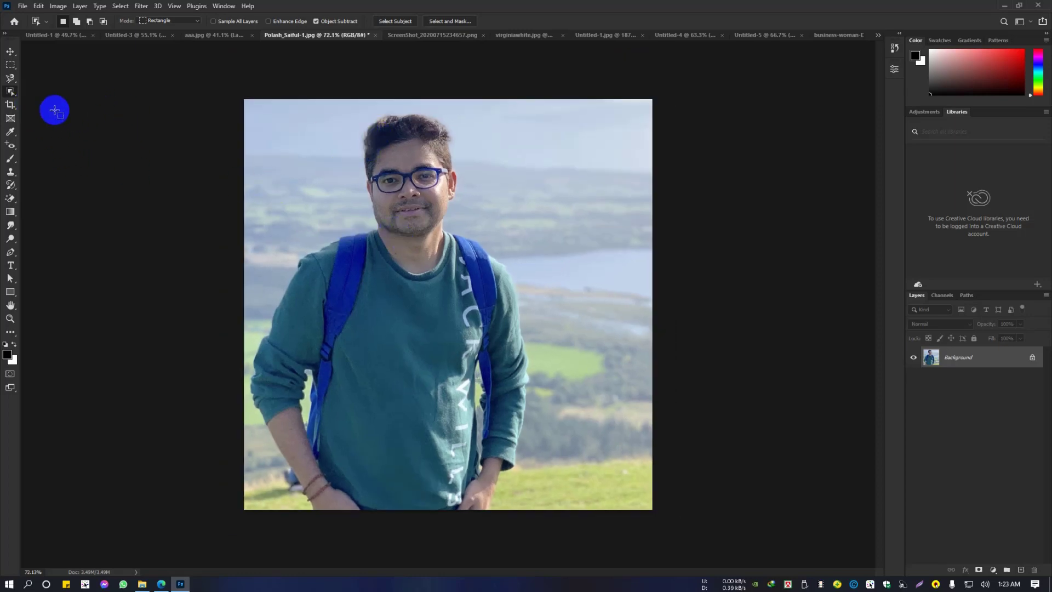
{"action": "left_click_drag", "start_coordinate": [247, 99], "coordinate": [534, 517]}
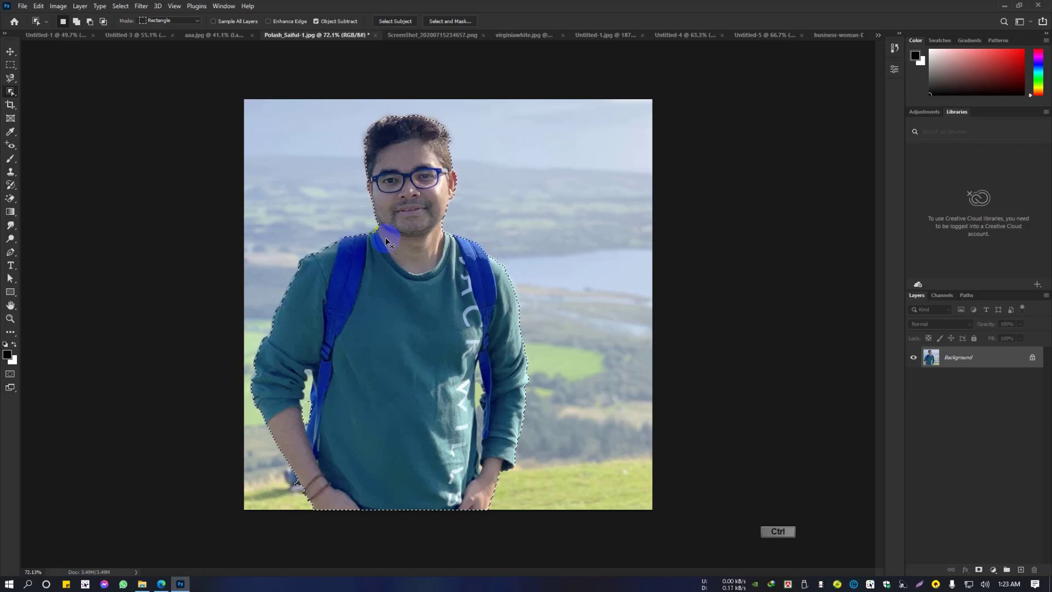
Step: Return to the balloon image, clear its selection and set the Object Selection mode to Lasso
{"action": "left_click", "coordinate": [419, 35]}
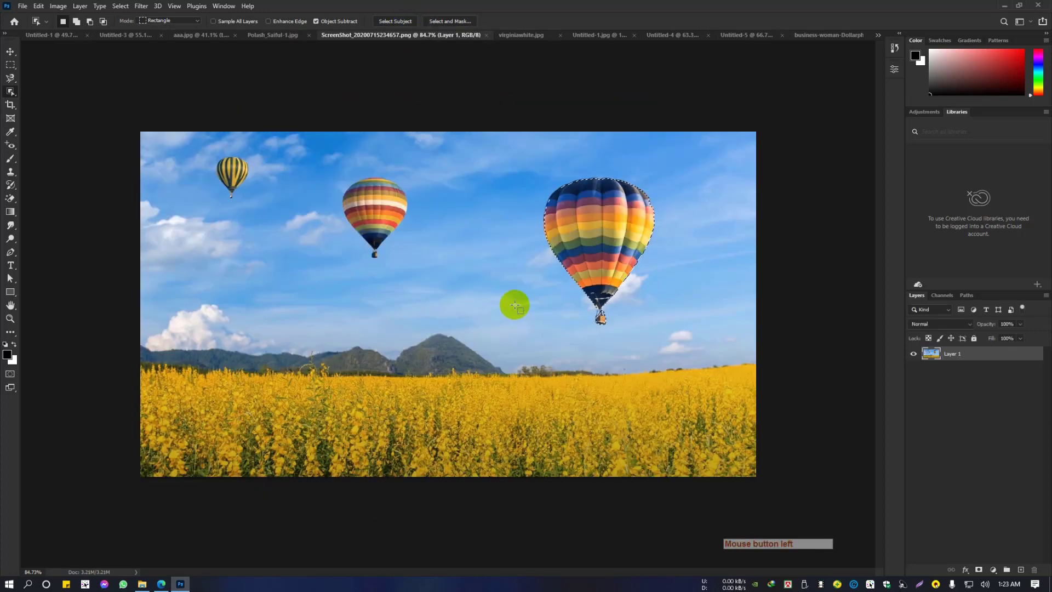
{"action": "key", "text": "ctrl+d"}
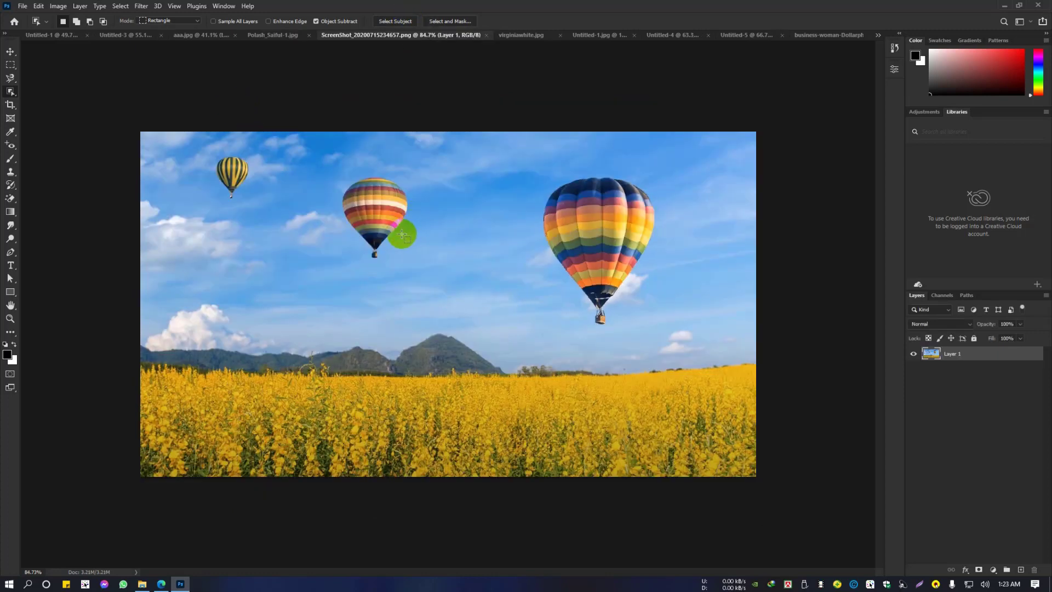
{"action": "left_click", "coordinate": [170, 20]}
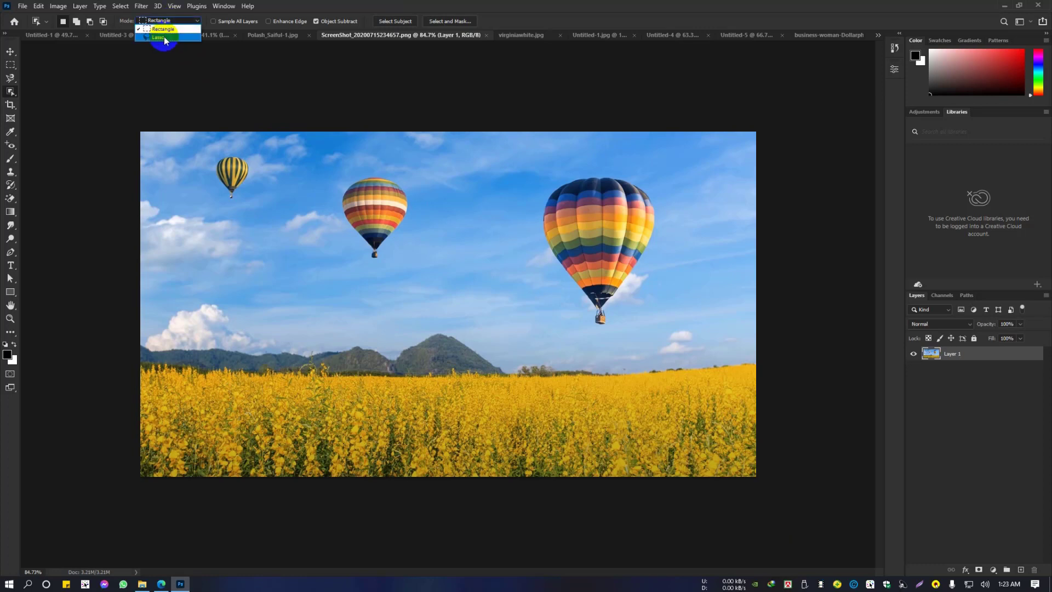
{"action": "left_click", "coordinate": [165, 40]}
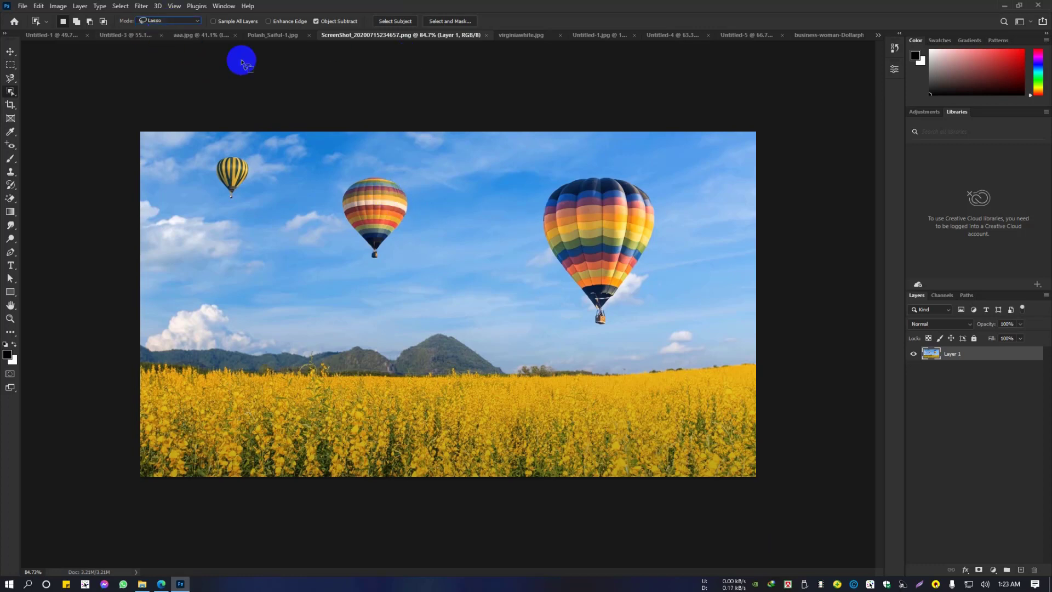
Step: Select the middle balloon by outlining it loosely with the Object Selection tool in Lasso mode
{"action": "left_click", "coordinate": [18, 94]}
{"action": "left_click", "coordinate": [41, 92]}
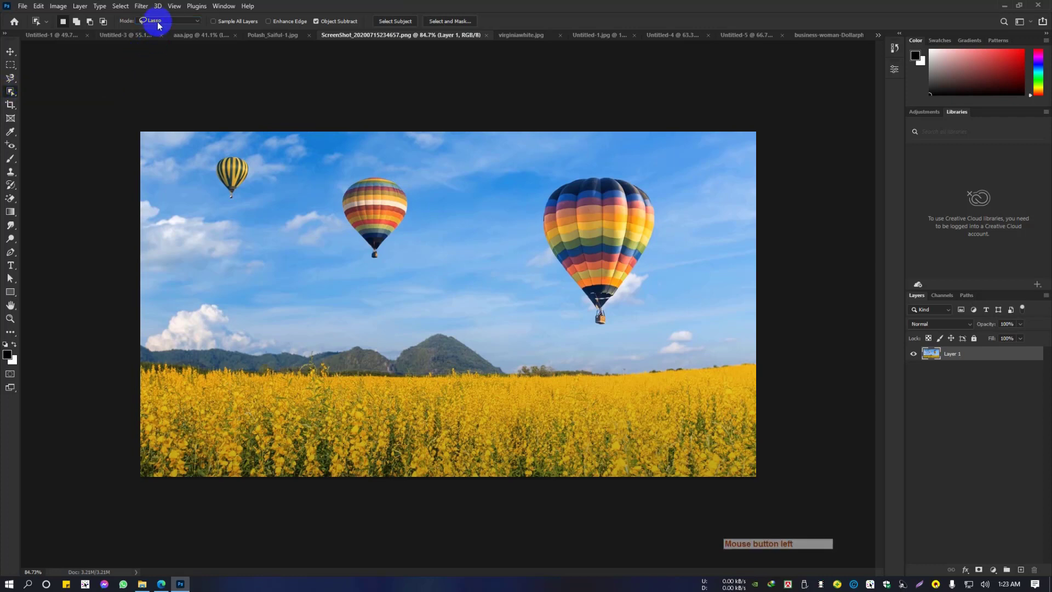
{"action": "left_click", "coordinate": [157, 21]}
{"action": "left_click", "coordinate": [159, 37]}
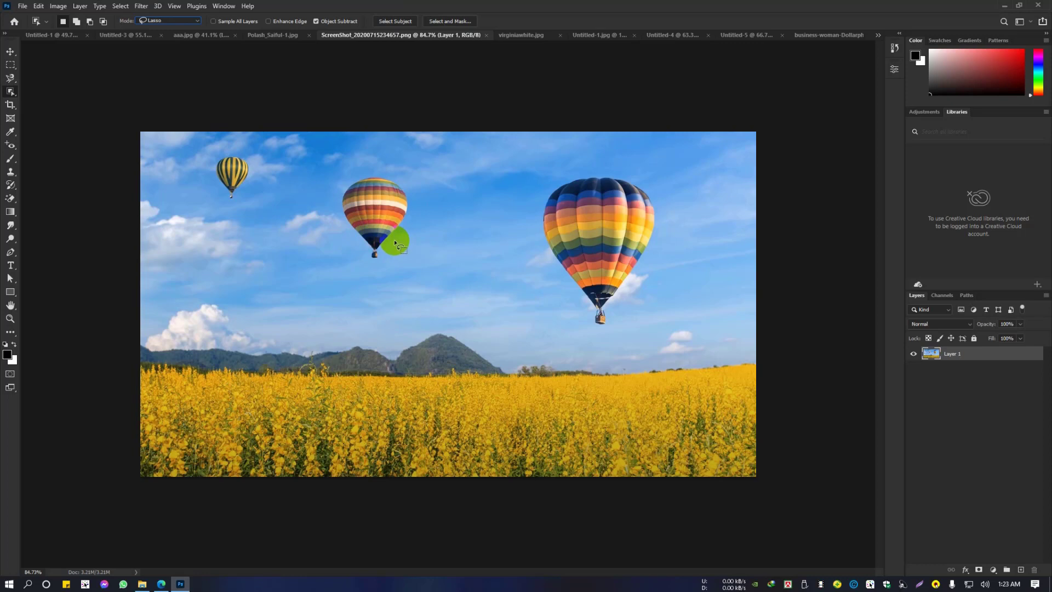
{"action": "mouse_move", "coordinate": [394, 235]}
{"action": "left_mouse_down"}
{"action": "mouse_move", "coordinate": [406, 185]}
{"action": "mouse_move", "coordinate": [349, 178]}
{"action": "mouse_move", "coordinate": [338, 206]}
{"action": "mouse_move", "coordinate": [362, 260]}
{"action": "mouse_move", "coordinate": [408, 240]}
{"action": "mouse_move", "coordinate": [415, 227]}
{"action": "mouse_move", "coordinate": [405, 224]}
{"action": "mouse_move", "coordinate": [441, 266]}
{"action": "mouse_move", "coordinate": [377, 229]}
{"action": "left_mouse_up"}
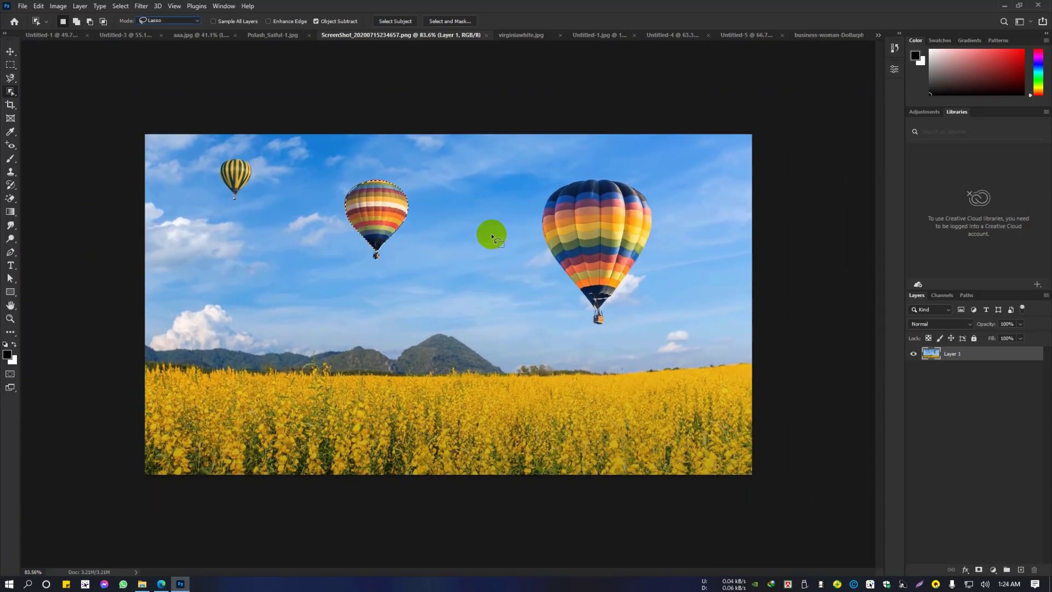
Step: Set the Object Selection mode to Rectangle, select the large balloon by enclosing it, and clear the selection
{"action": "left_click", "coordinate": [174, 25]}
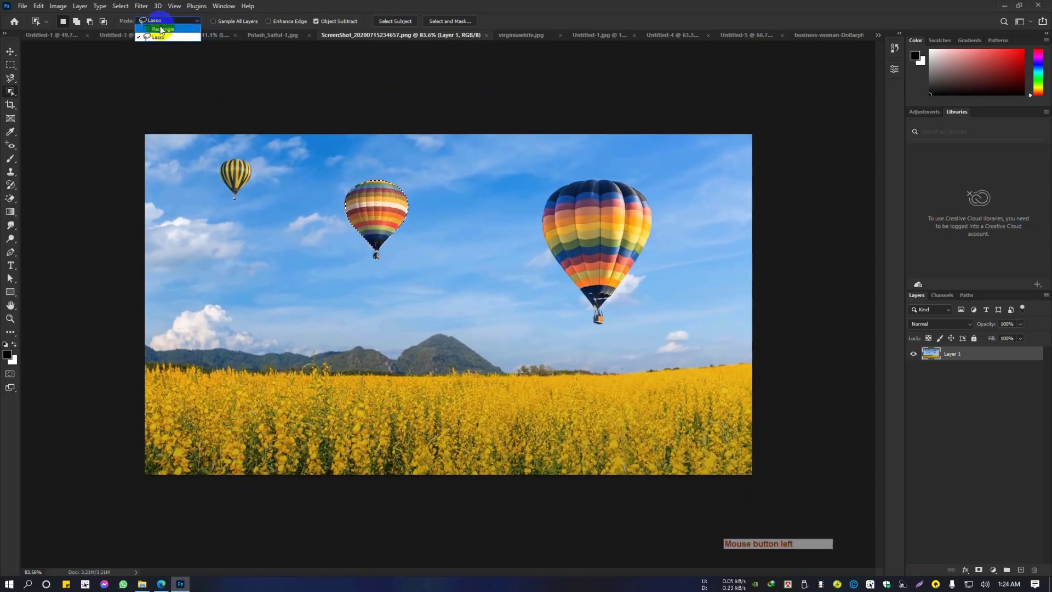
{"action": "left_click", "coordinate": [159, 28]}
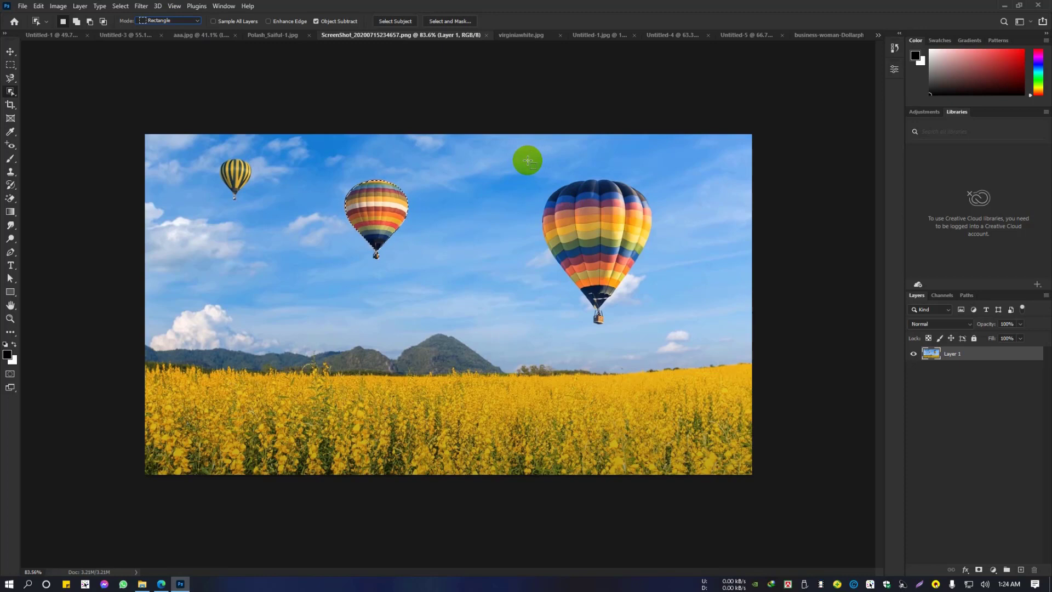
{"action": "left_click_drag", "start_coordinate": [528, 160], "coordinate": [662, 333]}
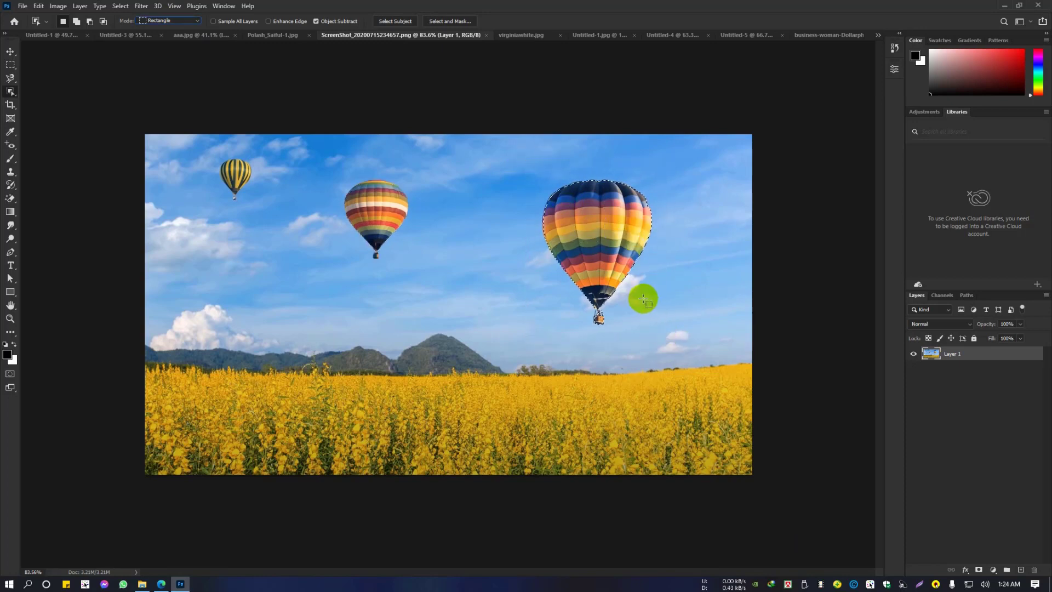
{"action": "key", "text": "ctrl+d"}
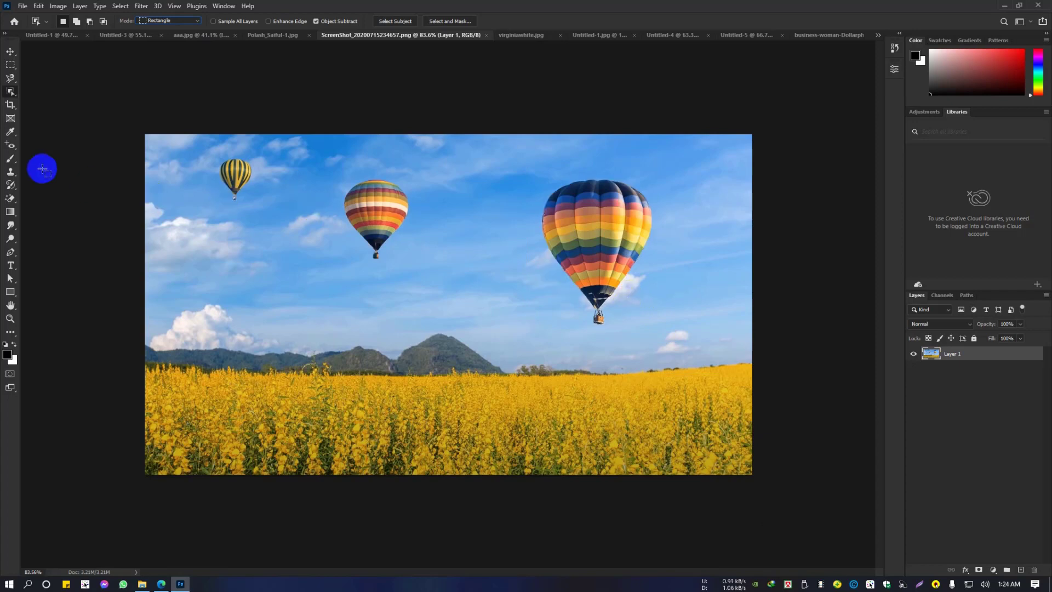
Step: Activate the Quick Selection tool and switch to the photo of the girl in the white dress
{"action": "right_click", "coordinate": [10, 93]}
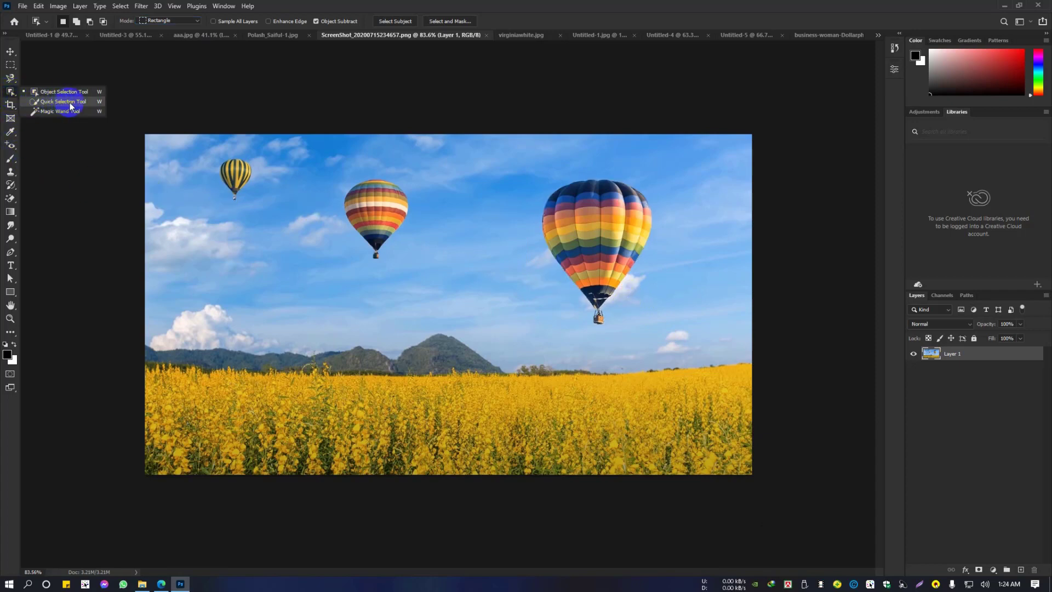
{"action": "left_click", "coordinate": [89, 105]}
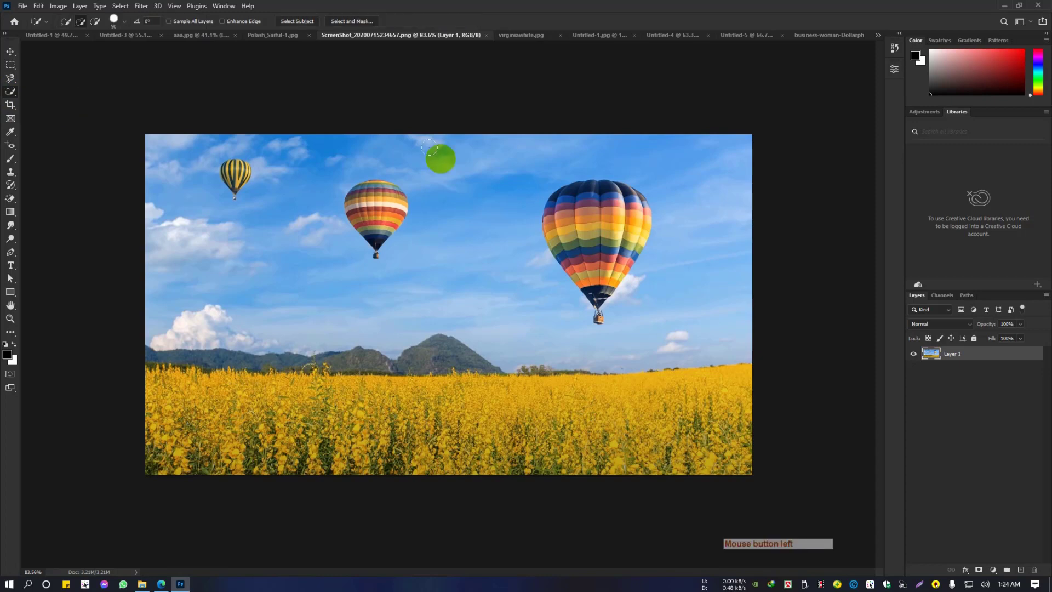
{"action": "left_click", "coordinate": [522, 34]}
{"action": "scroll", "coordinate": [445, 261], "scroll_direction": "up", "scroll_amount": 2}
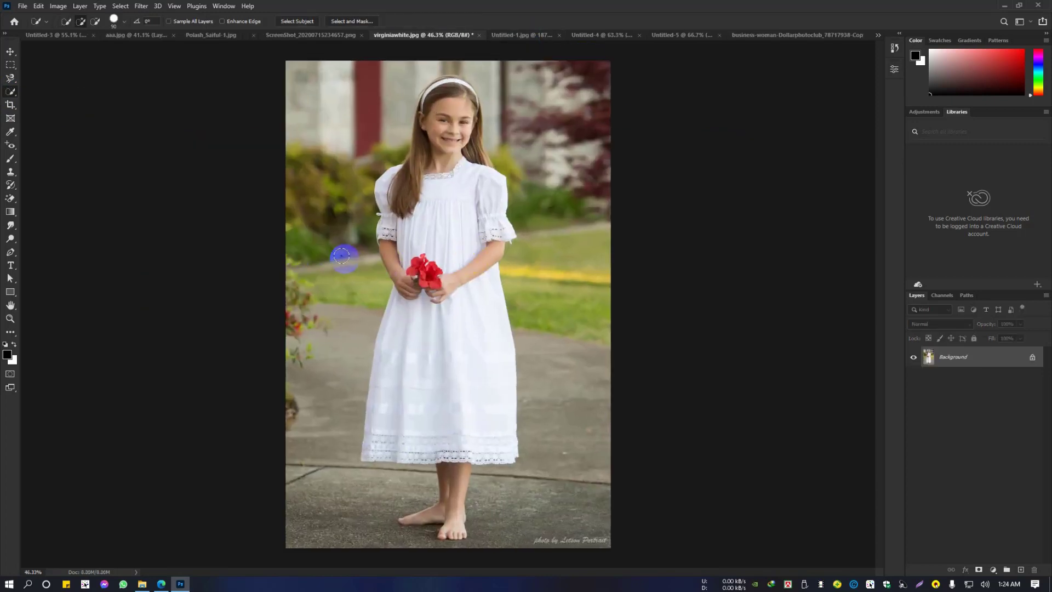
{"action": "right_click", "coordinate": [10, 92]}
{"action": "left_click", "coordinate": [61, 101]}
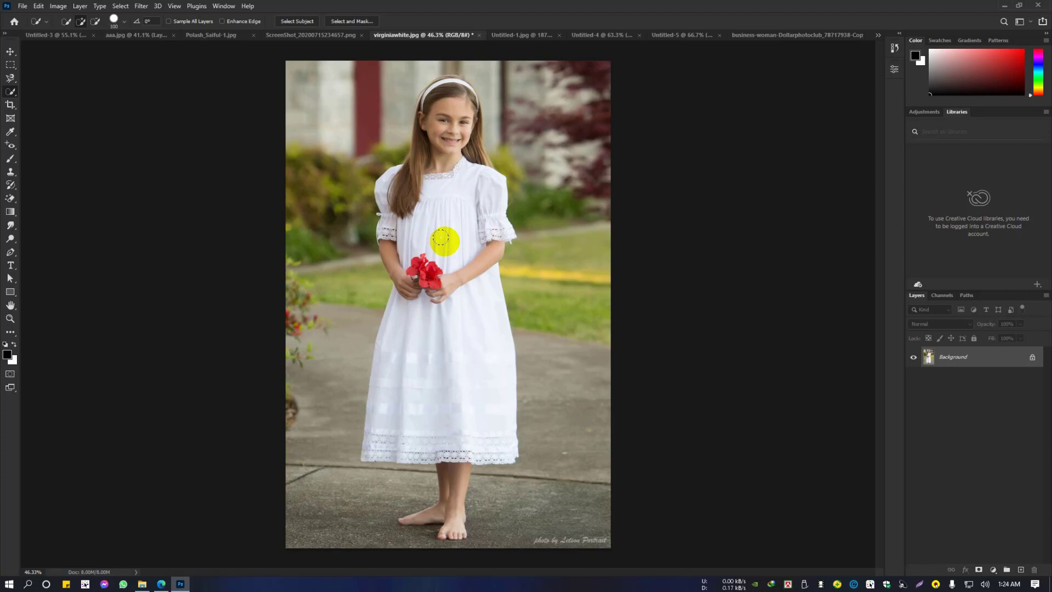
Step: Try enlarging and shrinking the Quick Selection brush over the white dress
{"action": "key", "text": "bracketright"}
{"action": "key", "text": "bracketright"}
{"action": "key", "text": "bracketleft"}
{"action": "key", "text": "bracketleft"}
{"action": "key", "text": "bracketleft"}
{"action": "key", "text": "bracketleft"}
{"action": "left_click", "coordinate": [431, 259]}
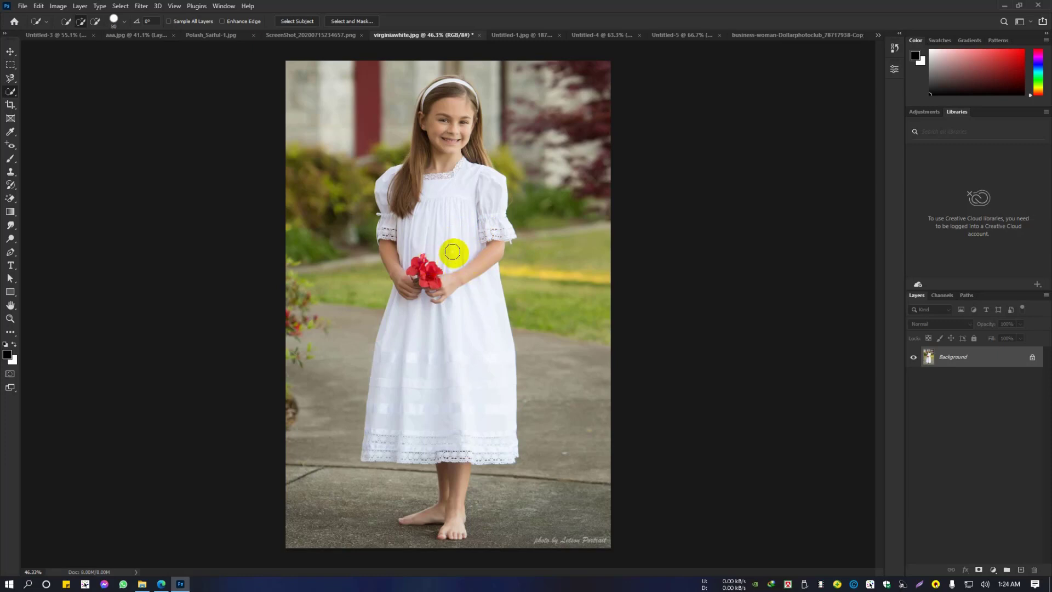
{"action": "key", "text": "alt"}
{"action": "mouse_move", "coordinate": [431, 211]}
{"action": "left_mouse_down"}
{"action": "mouse_move", "coordinate": [685, 289]}
{"action": "mouse_move", "coordinate": [430, 251]}
{"action": "mouse_move", "coordinate": [458, 257]}
{"action": "left_mouse_up"}
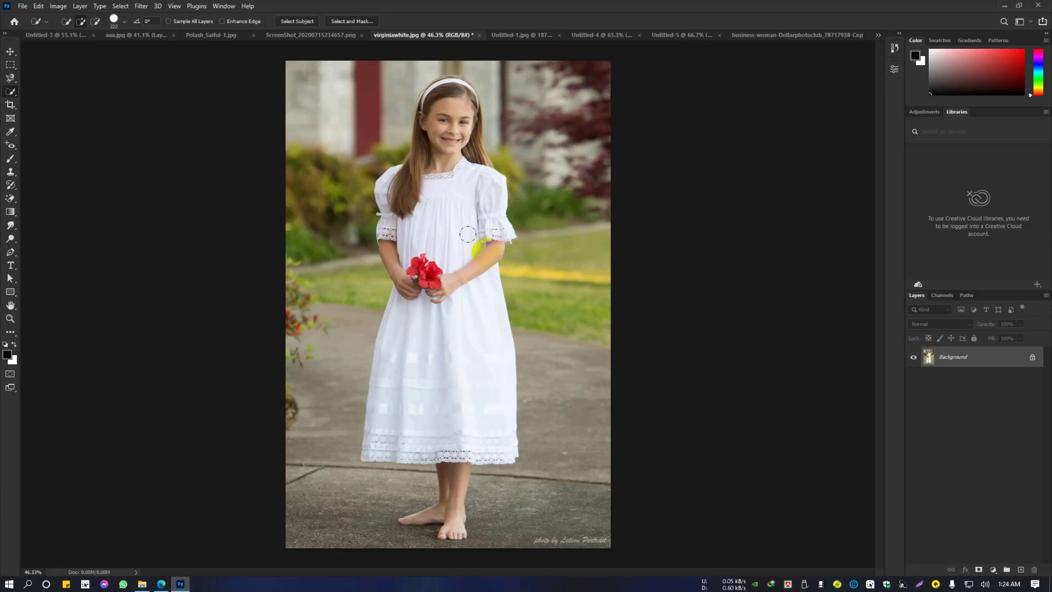
Step: Set the Quick Selection brush size to 78 px, and resize it to 125 px over the dress
{"action": "left_click", "coordinate": [123, 22]}
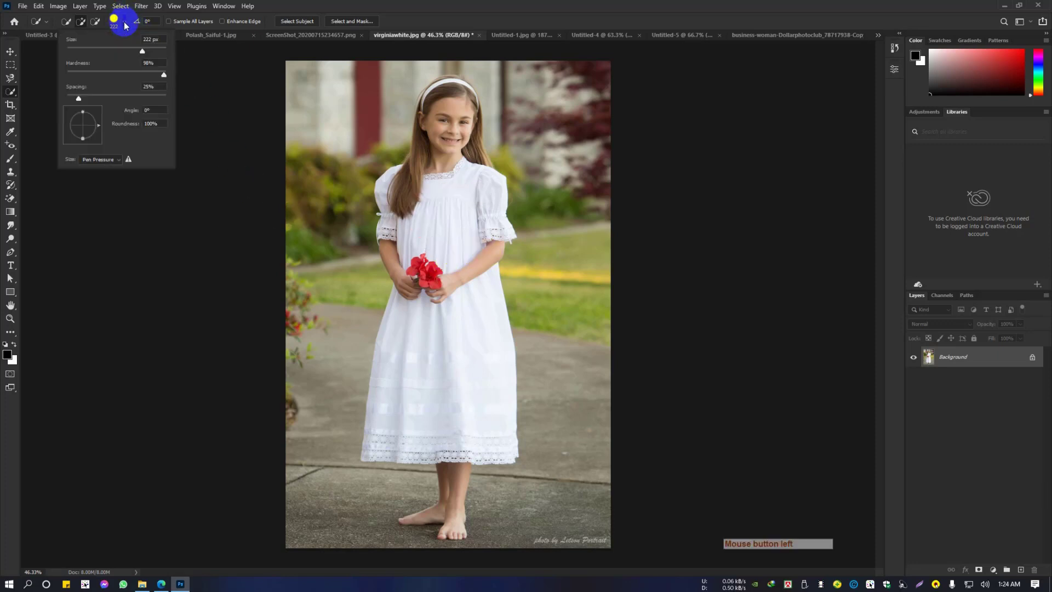
{"action": "left_click_drag", "start_coordinate": [141, 49], "coordinate": [101, 53]}
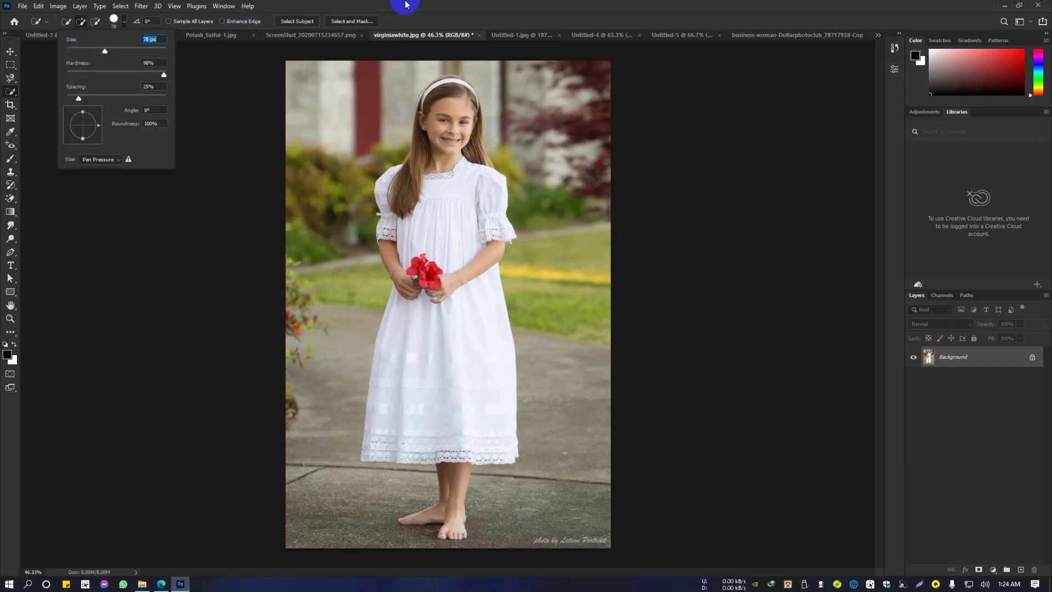
{"action": "left_click", "coordinate": [428, 250]}
{"action": "left_click_drag", "start_coordinate": [437, 218], "coordinate": [444, 220]}
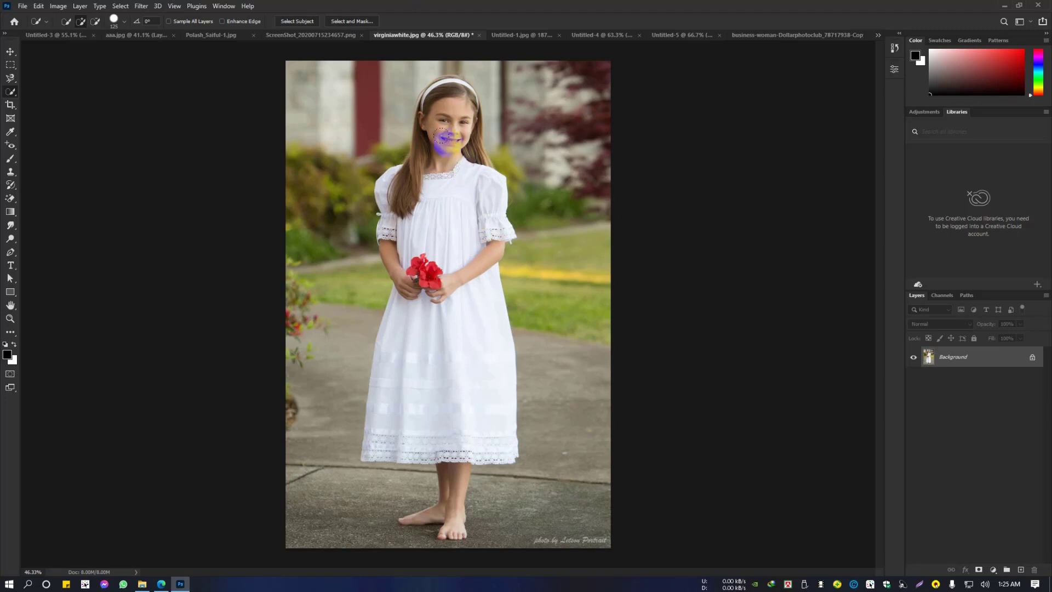
{"action": "left_click", "coordinate": [443, 237]}
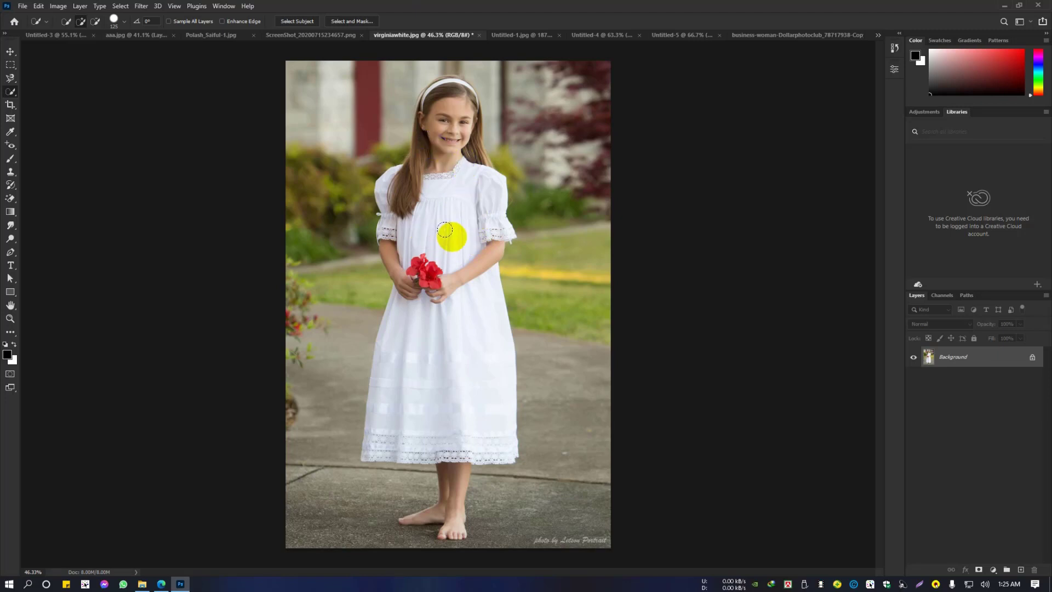
Step: Select the girl with one Quick Selection stroke from her headband down to the lower part of the dress
{"action": "scroll", "coordinate": [446, 230], "scroll_direction": "up", "scroll_amount": 2}
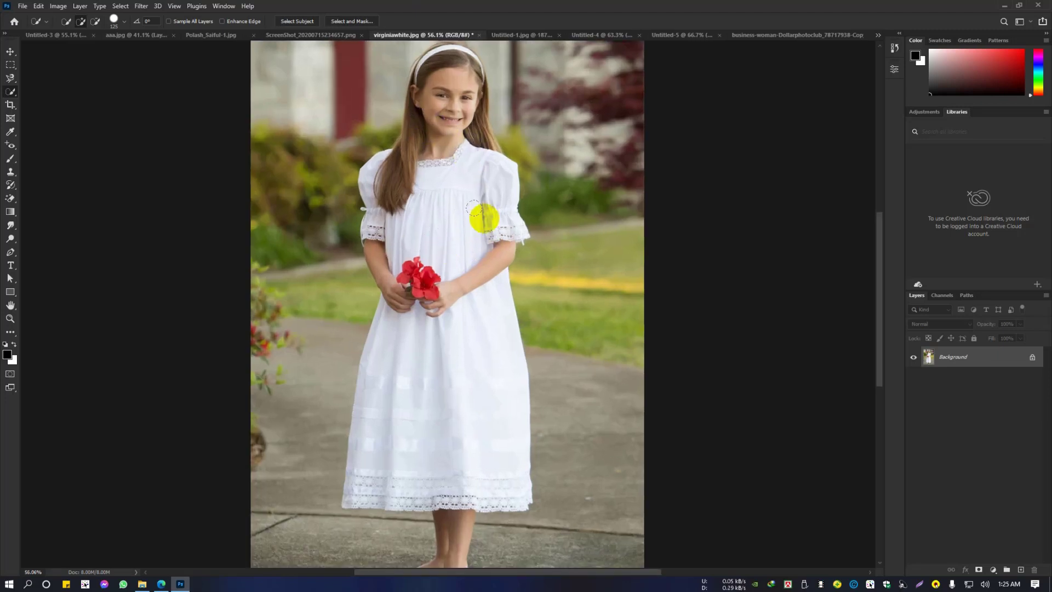
{"action": "scroll", "coordinate": [512, 174], "scroll_direction": "up", "scroll_amount": 7}
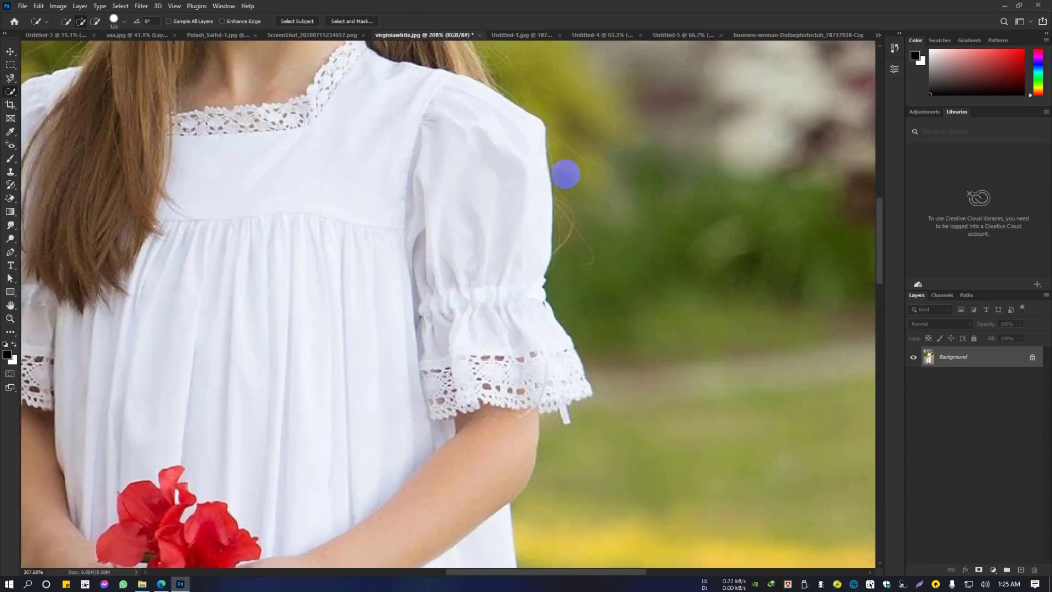
{"action": "scroll", "coordinate": [598, 173], "scroll_direction": "down", "scroll_amount": 6}
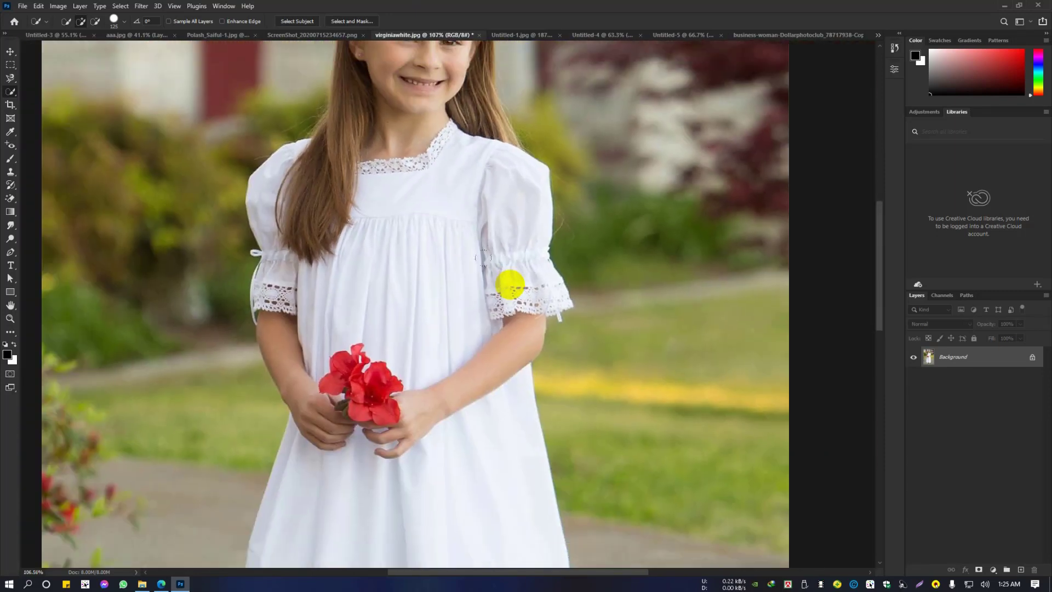
{"action": "scroll", "coordinate": [442, 262], "scroll_direction": "down", "scroll_amount": 4}
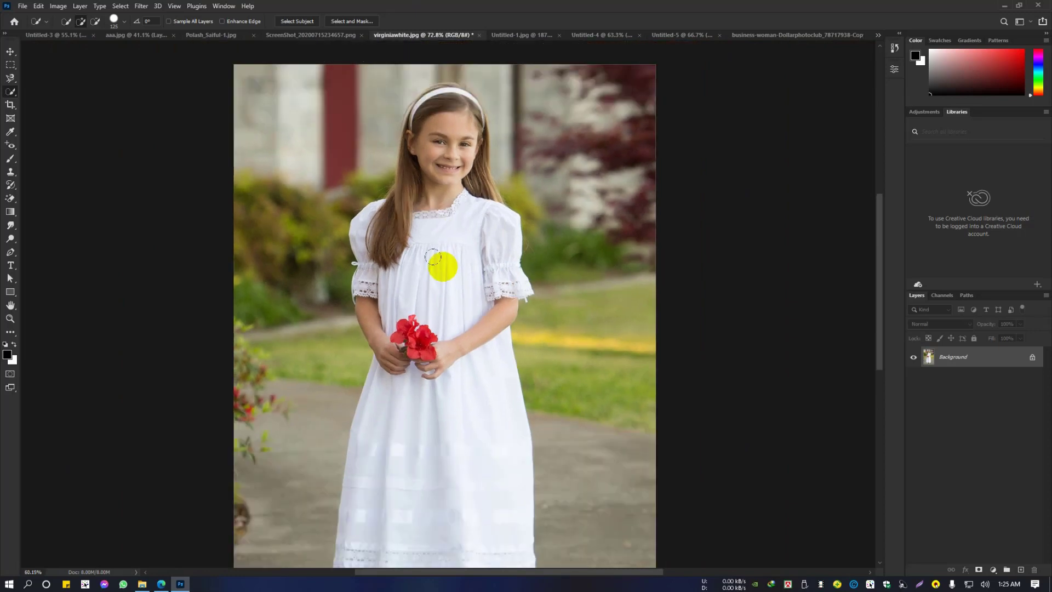
{"action": "scroll", "coordinate": [436, 258], "scroll_direction": "up", "scroll_amount": 1}
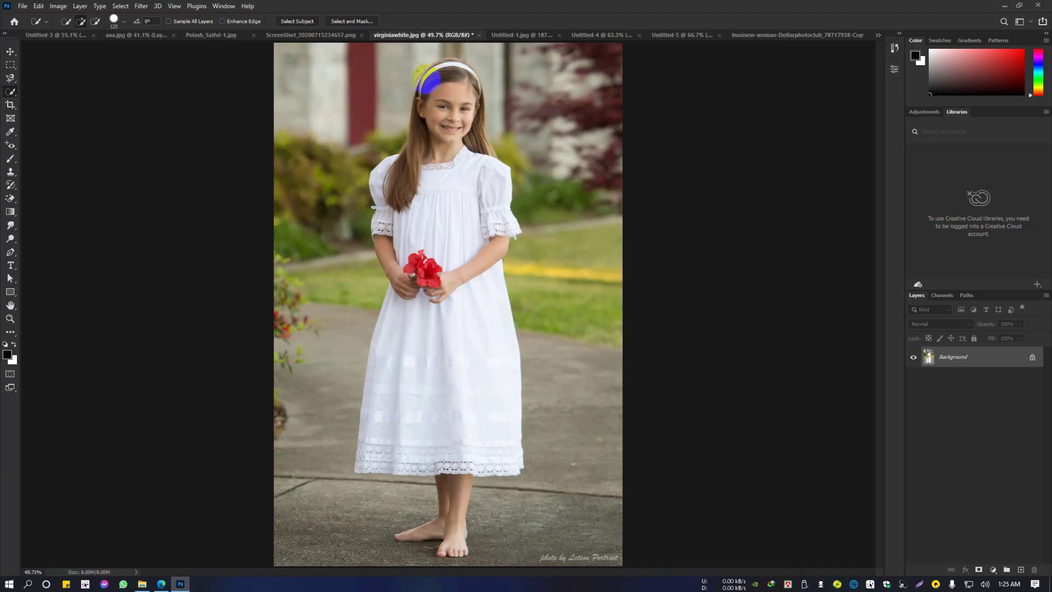
{"action": "mouse_move", "coordinate": [435, 70]}
{"action": "left_mouse_down"}
{"action": "mouse_move", "coordinate": [424, 155]}
{"action": "mouse_move", "coordinate": [433, 395]}
{"action": "mouse_move", "coordinate": [433, 316]}
{"action": "mouse_move", "coordinate": [453, 344]}
{"action": "left_mouse_up"}
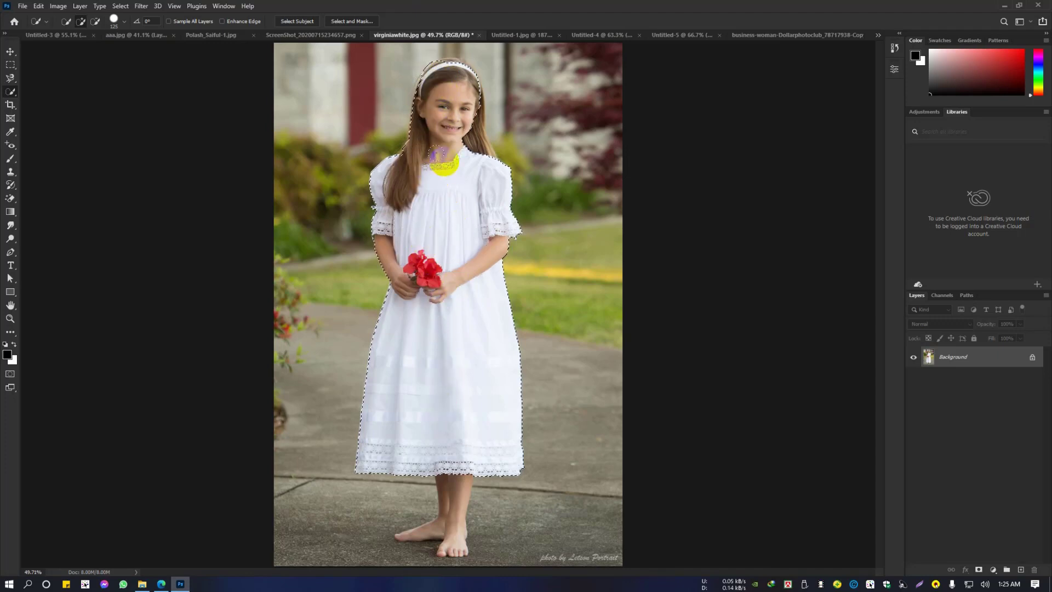
Step: Preview the girl's selection in Quick Mask mode and return to the normal view
{"action": "scroll", "coordinate": [426, 385], "scroll_direction": "up", "scroll_amount": 3}
{"action": "scroll", "coordinate": [451, 413], "scroll_direction": "down", "scroll_amount": 4}
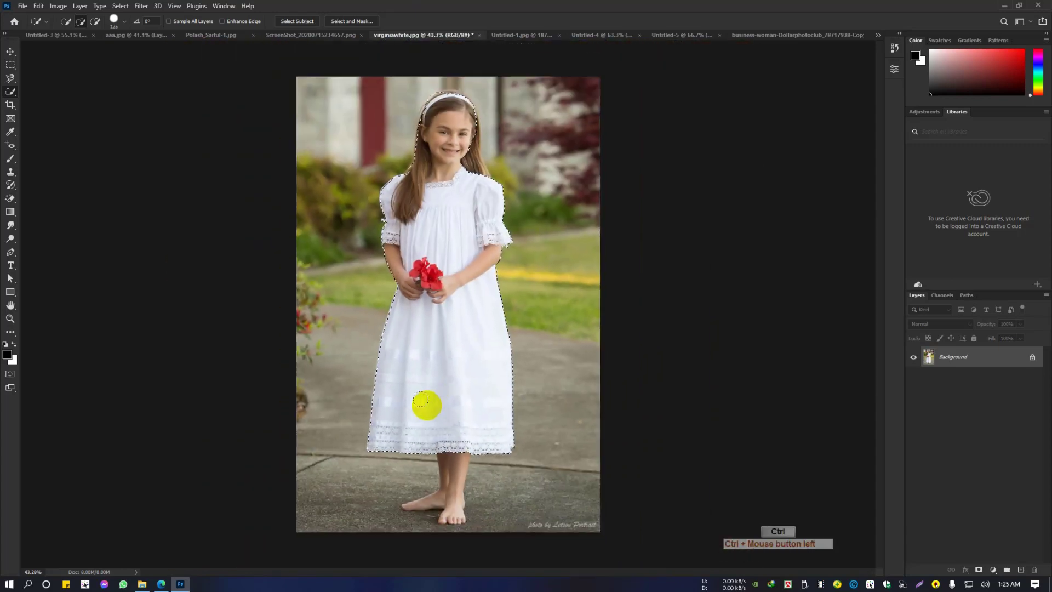
{"action": "key", "text": "q"}
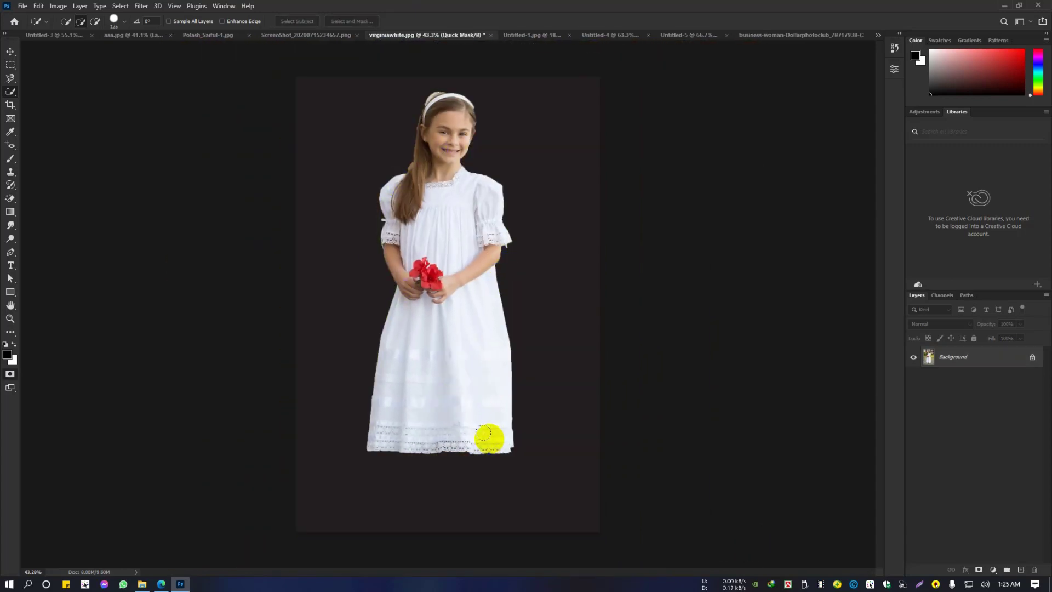
{"action": "key", "text": "q"}
Step: Shrink the Quick Selection brush and add the girl's legs and feet below the dress hem to the selection
{"action": "left_click_drag", "start_coordinate": [447, 464], "coordinate": [496, 356]}
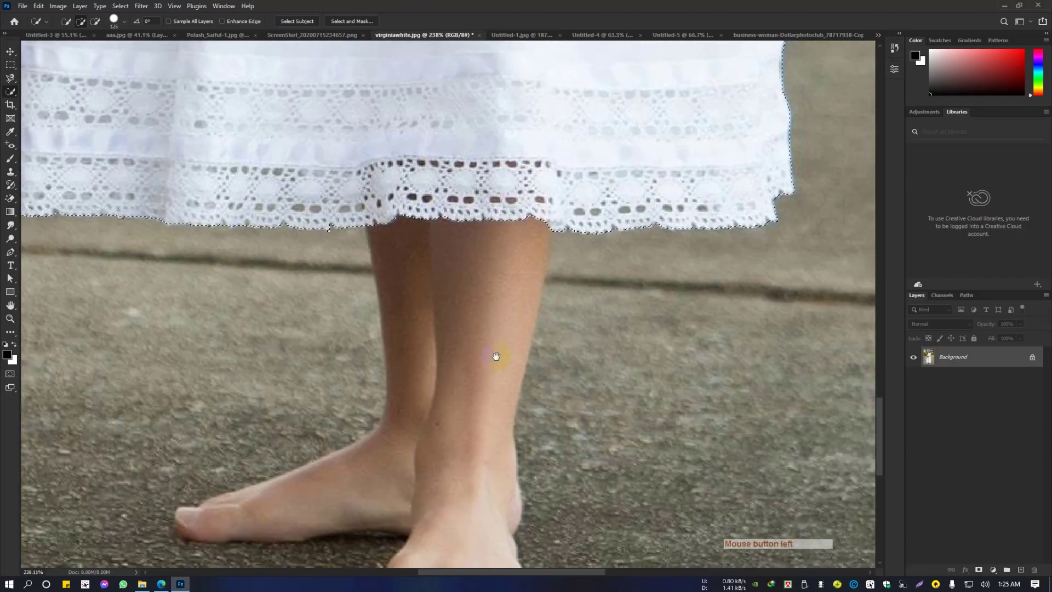
{"action": "scroll", "coordinate": [488, 364], "scroll_direction": "down", "scroll_amount": 4}
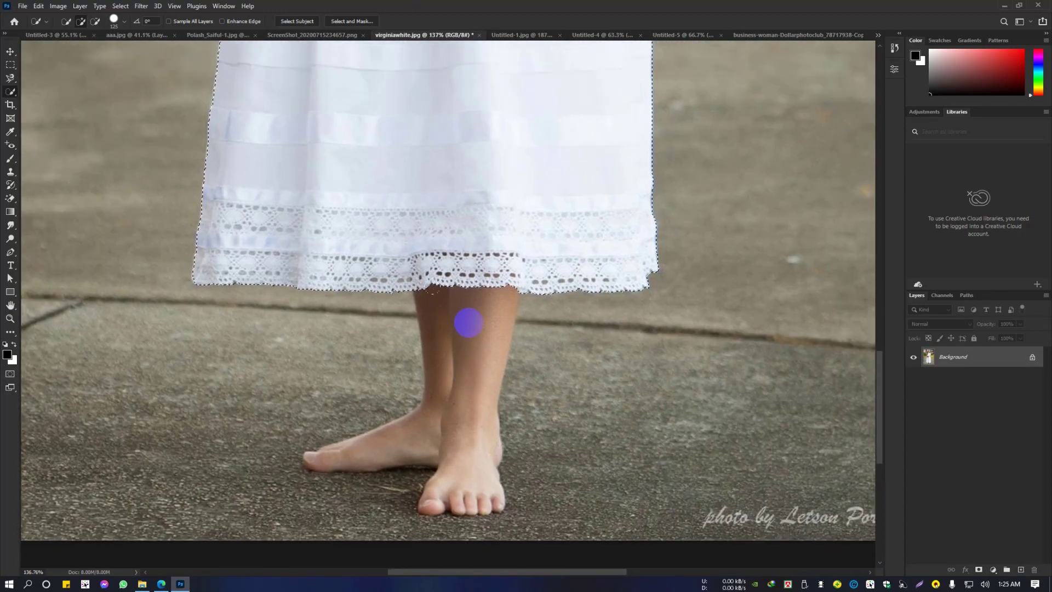
{"action": "right_click", "coordinate": [465, 319], "text": "alt"}
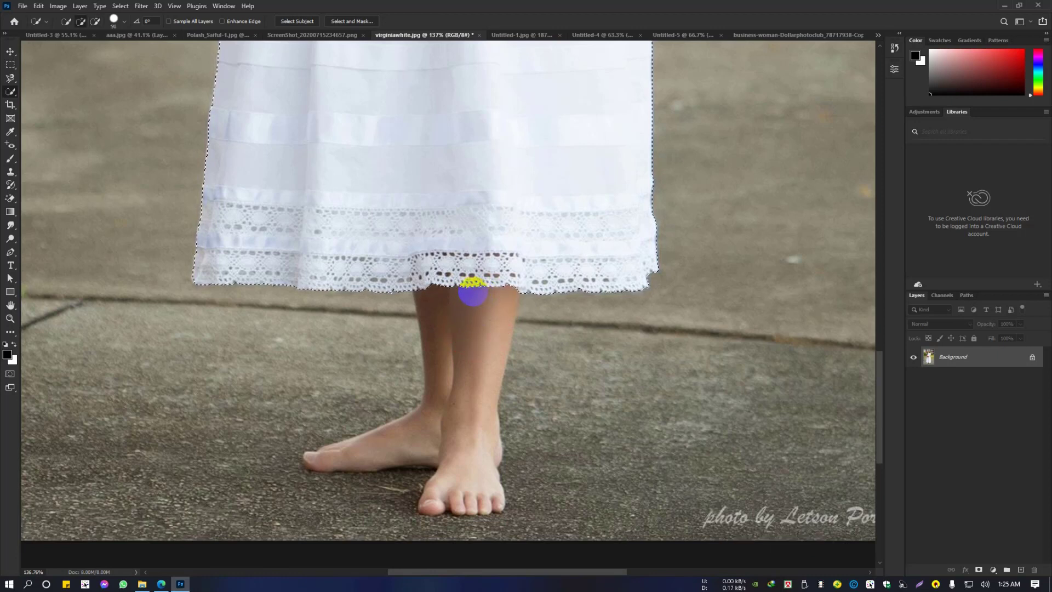
{"action": "right_click", "coordinate": [465, 291], "text": "alt"}
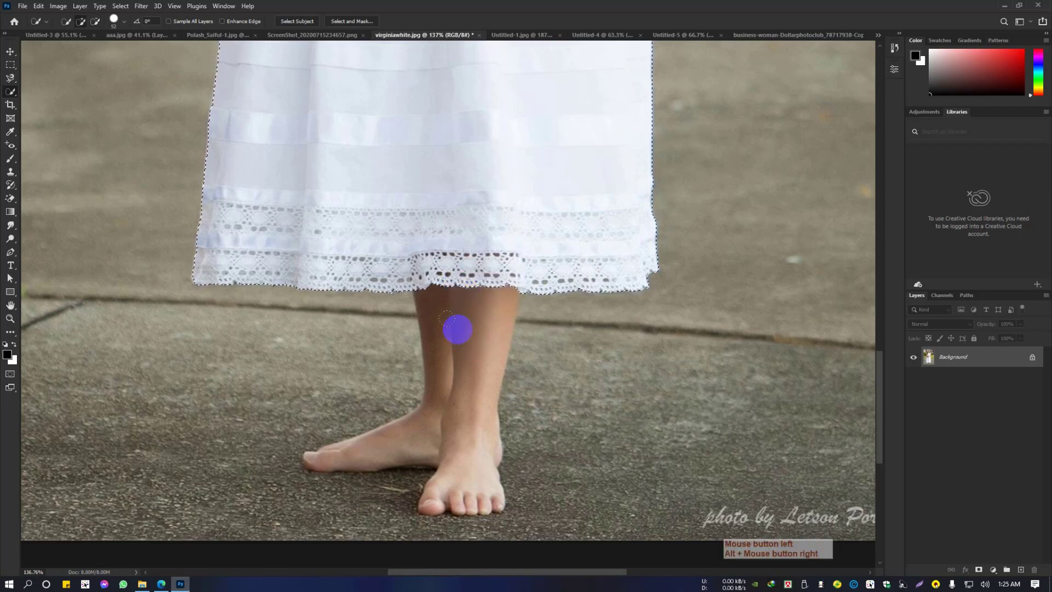
{"action": "left_click_drag", "start_coordinate": [458, 329], "coordinate": [449, 404]}
{"action": "key", "text": "ctrl+space"}
{"action": "mouse_move", "coordinate": [528, 322]}
{"action": "left_mouse_down"}
{"action": "mouse_move", "coordinate": [488, 387]}
{"action": "mouse_move", "coordinate": [466, 535]}
{"action": "left_mouse_up"}
{"action": "left_click_drag", "start_coordinate": [468, 241], "coordinate": [446, 447]}
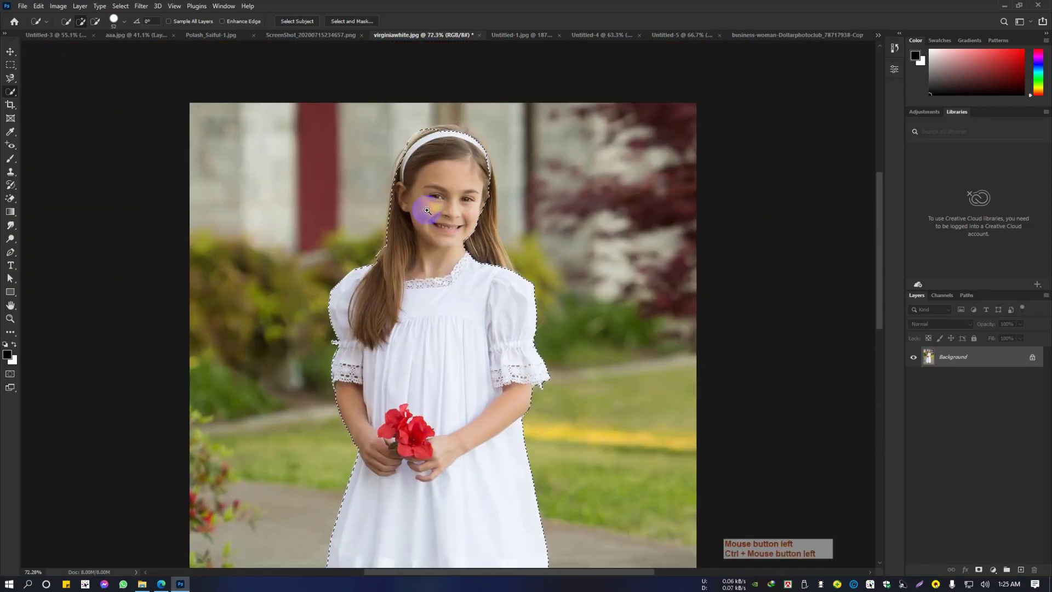
Step: Add the missing strand of hair beside the girl's face to the selection with the Quick Selection tool
{"action": "mouse_move", "coordinate": [427, 211]}
{"action": "left_mouse_down"}
{"action": "mouse_move", "coordinate": [446, 226]}
{"action": "mouse_move", "coordinate": [425, 148]}
{"action": "mouse_move", "coordinate": [437, 218]}
{"action": "mouse_move", "coordinate": [507, 262]}
{"action": "mouse_move", "coordinate": [485, 236]}
{"action": "left_mouse_up"}
{"action": "mouse_move", "coordinate": [486, 220]}
{"action": "left_mouse_down"}
{"action": "mouse_move", "coordinate": [563, 308]}
{"action": "mouse_move", "coordinate": [561, 445]}
{"action": "mouse_move", "coordinate": [531, 421]}
{"action": "left_mouse_up"}
{"action": "key", "text": "ctrl+space"}
{"action": "mouse_move", "coordinate": [553, 443]}
{"action": "left_mouse_down"}
{"action": "mouse_move", "coordinate": [541, 426]}
{"action": "mouse_move", "coordinate": [520, 382]}
{"action": "mouse_move", "coordinate": [480, 246]}
{"action": "mouse_move", "coordinate": [528, 314]}
{"action": "mouse_move", "coordinate": [538, 306]}
{"action": "mouse_move", "coordinate": [534, 292]}
{"action": "mouse_move", "coordinate": [576, 356]}
{"action": "mouse_move", "coordinate": [548, 319]}
{"action": "mouse_move", "coordinate": [486, 317]}
{"action": "left_mouse_up"}
{"action": "key", "text": "ctrl+space"}
{"action": "mouse_move", "coordinate": [343, 297]}
{"action": "left_mouse_down"}
{"action": "mouse_move", "coordinate": [326, 296]}
{"action": "mouse_move", "coordinate": [298, 357]}
{"action": "left_mouse_up"}
{"action": "mouse_move", "coordinate": [519, 328]}
{"action": "left_mouse_down"}
{"action": "mouse_move", "coordinate": [564, 395]}
{"action": "mouse_move", "coordinate": [507, 357]}
{"action": "left_mouse_up"}
{"action": "key", "text": "ctrl+space"}
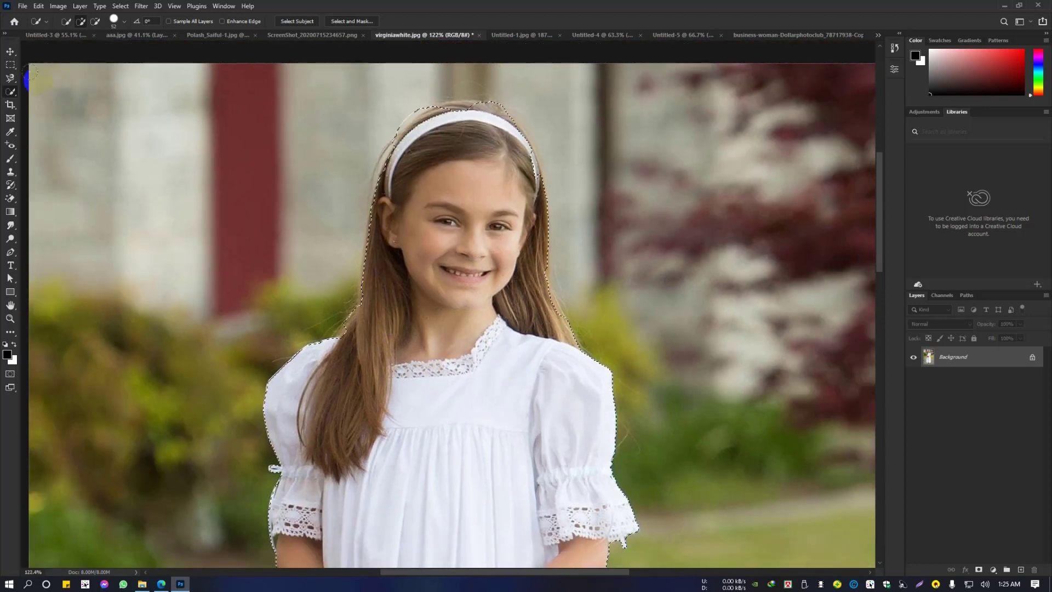
Step: Activate the Magic Wand tool and switch to the Untitled-1.jpg image with rows of coloured circles
{"action": "right_click", "coordinate": [13, 97]}
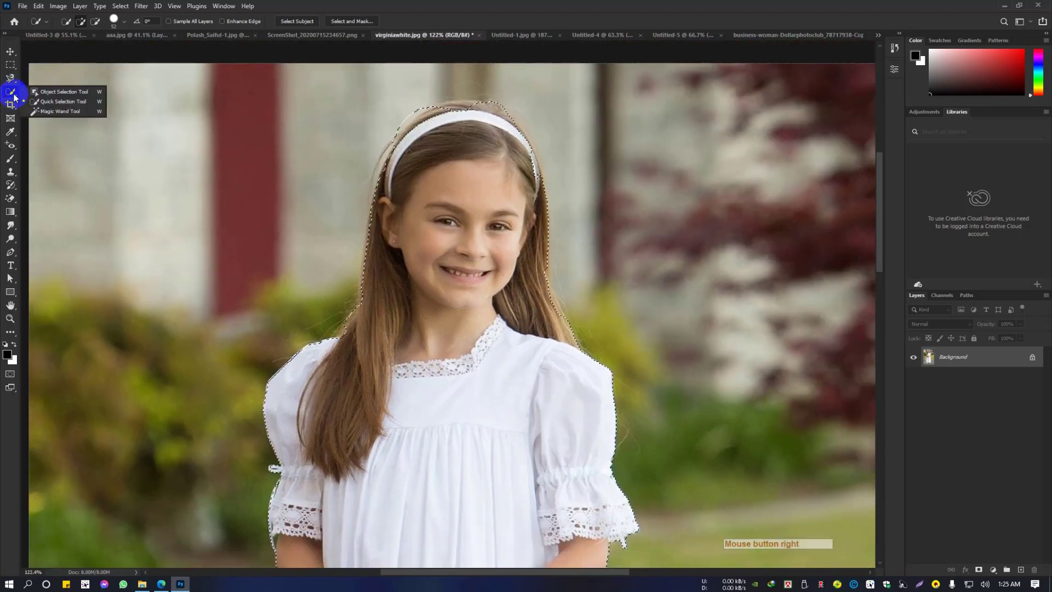
{"action": "left_click", "coordinate": [64, 112]}
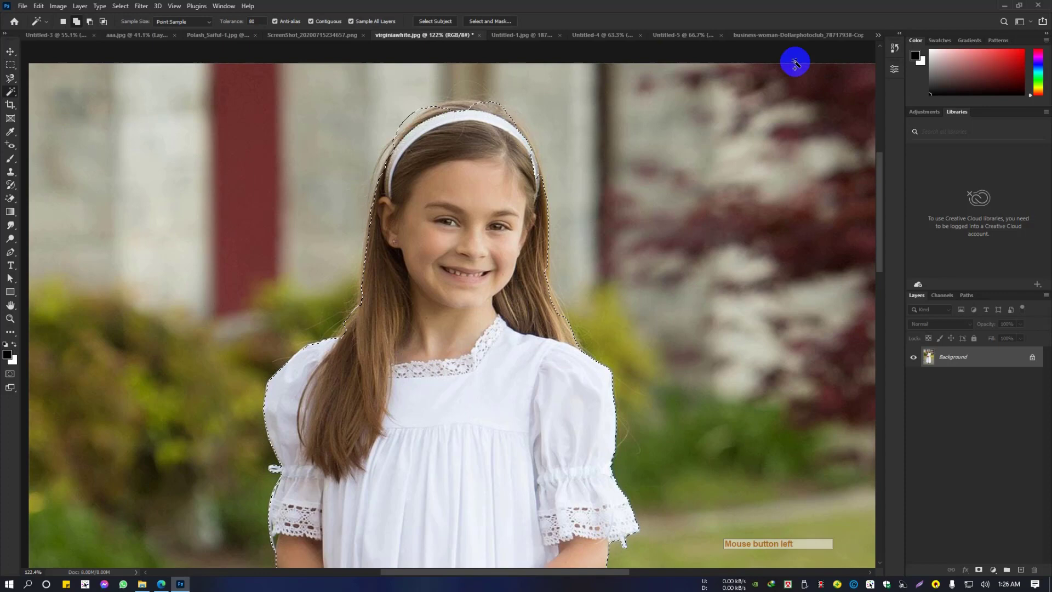
{"action": "left_click", "coordinate": [515, 34]}
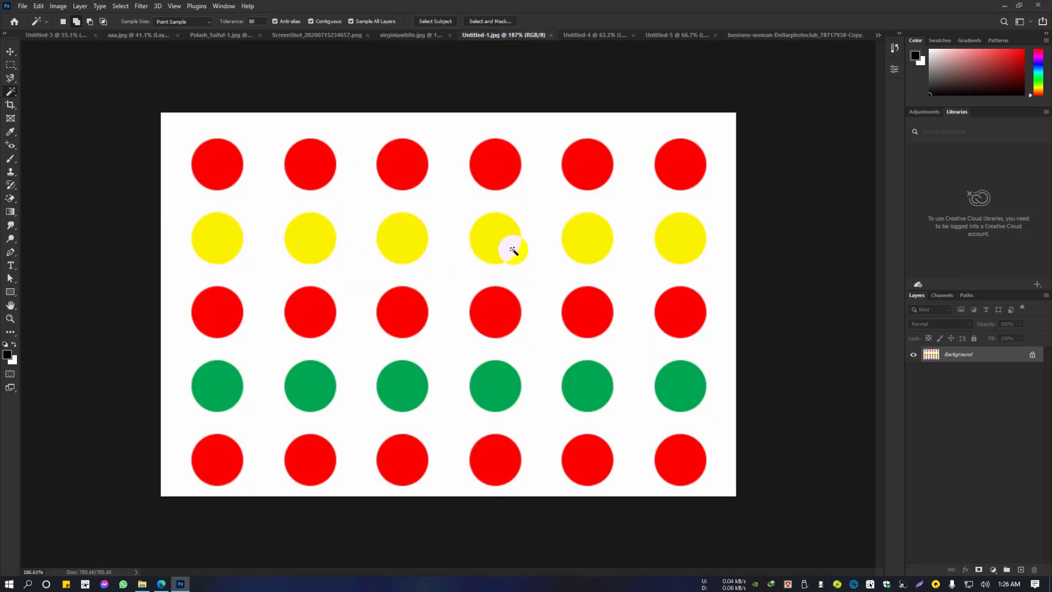
Step: Try the Magic Wand on the first red circle of the top row, and turn off its Contiguous option
{"action": "left_click", "coordinate": [235, 167]}
{"action": "key", "text": "ctrl+d"}
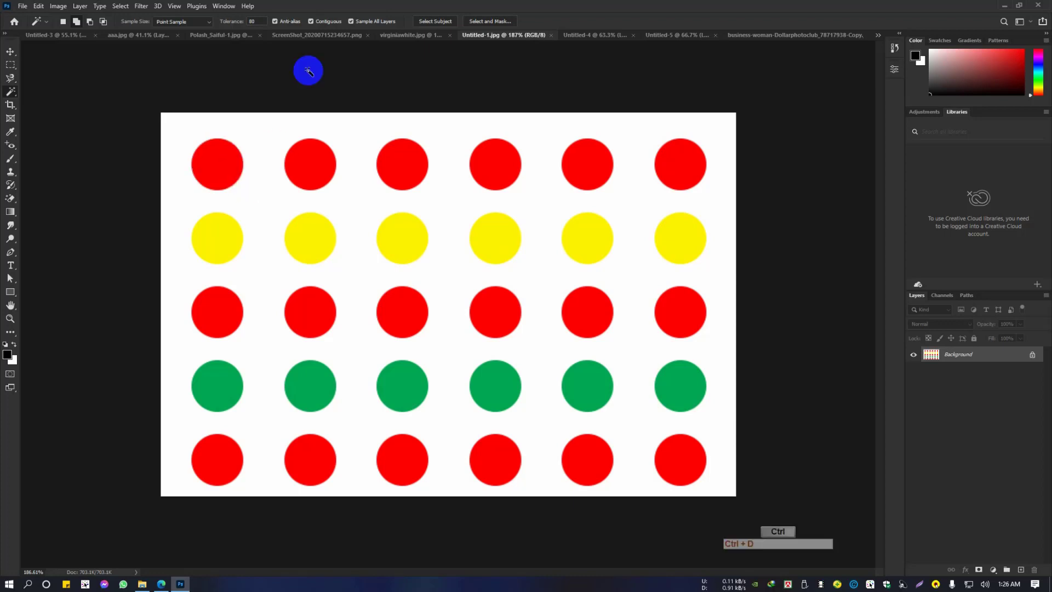
{"action": "left_click", "coordinate": [311, 22]}
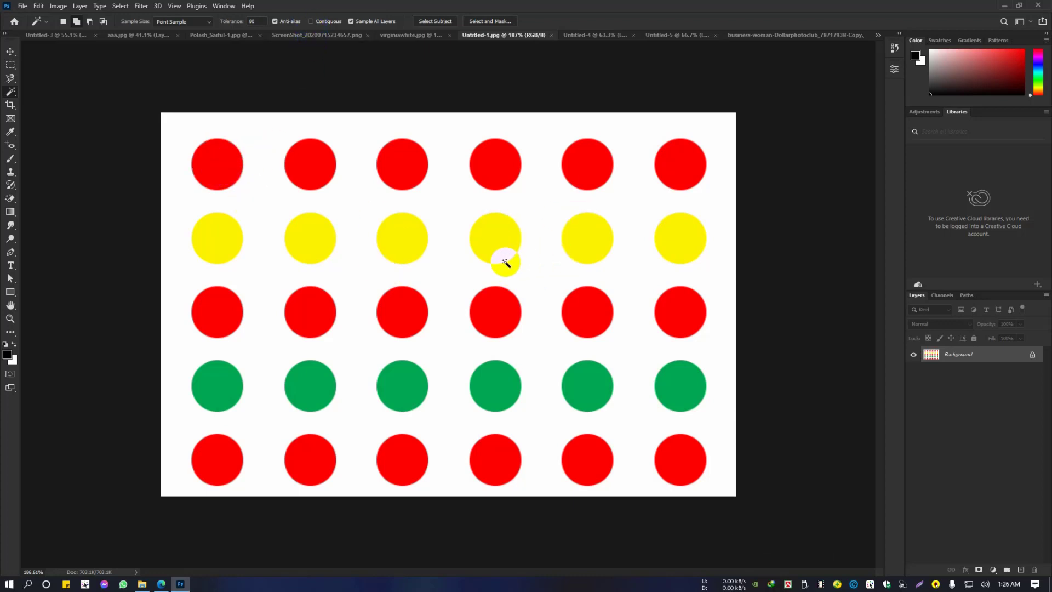
{"action": "right_click", "coordinate": [10, 65]}
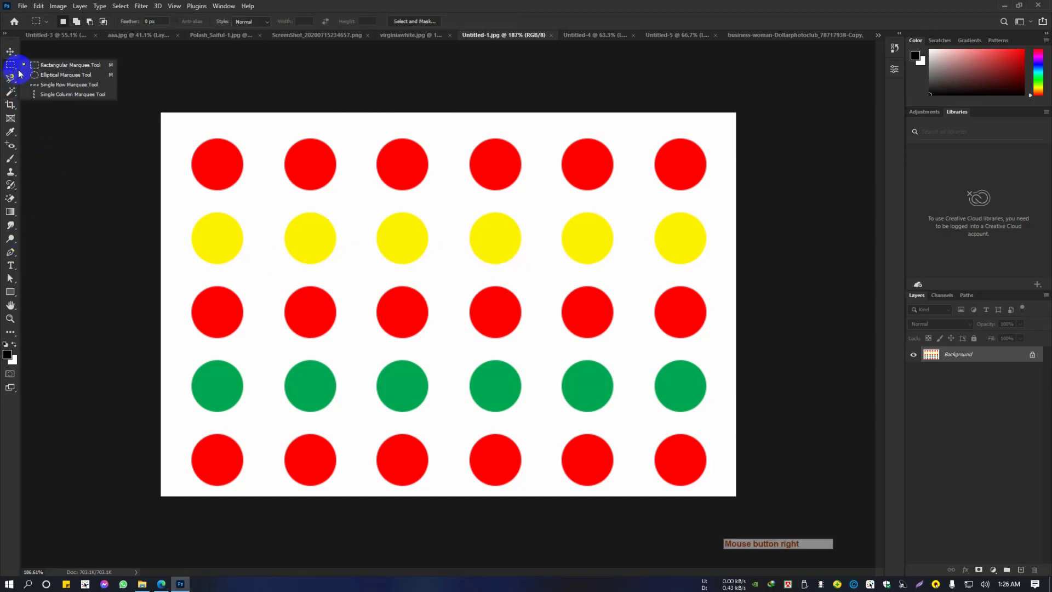
{"action": "left_click", "coordinate": [44, 61]}
{"action": "key", "text": "shift+m"}
{"action": "left_click_drag", "start_coordinate": [347, 191], "coordinate": [377, 222]}
{"action": "key", "text": "alt+BackSpace"}
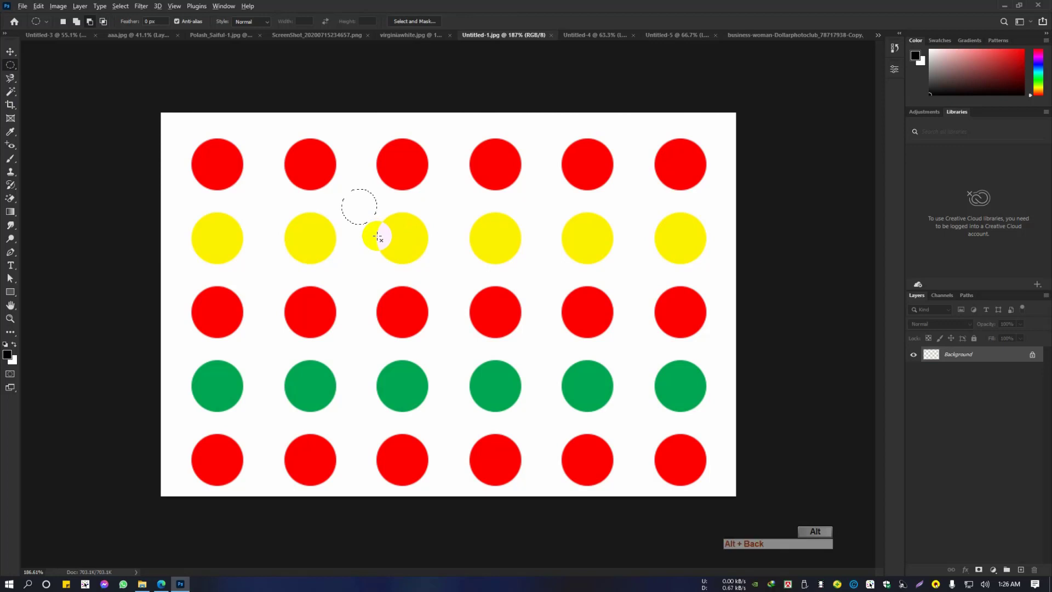
{"action": "key", "text": "ctrl+z"}
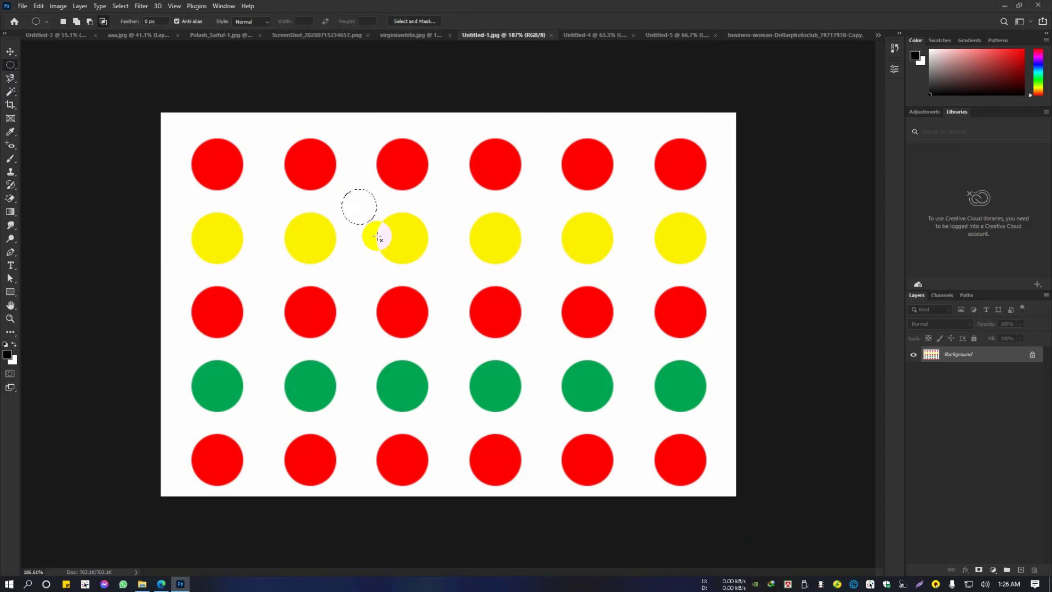
{"action": "key", "text": "ctrl+d"}
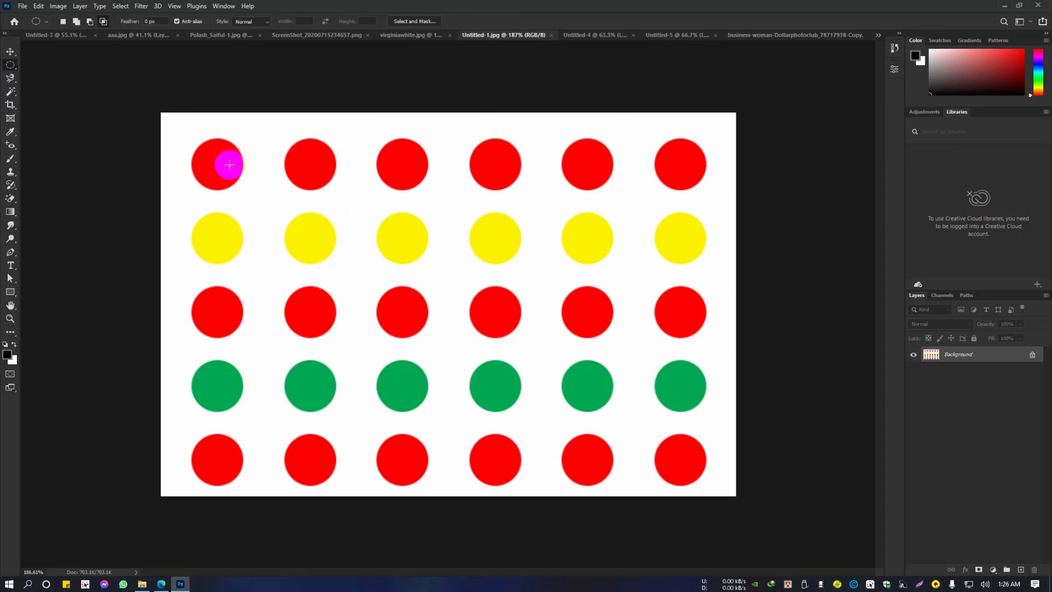
Step: Return to the Magic Wand tool and select all the red circles with Contiguous off
{"action": "right_click", "coordinate": [15, 97]}
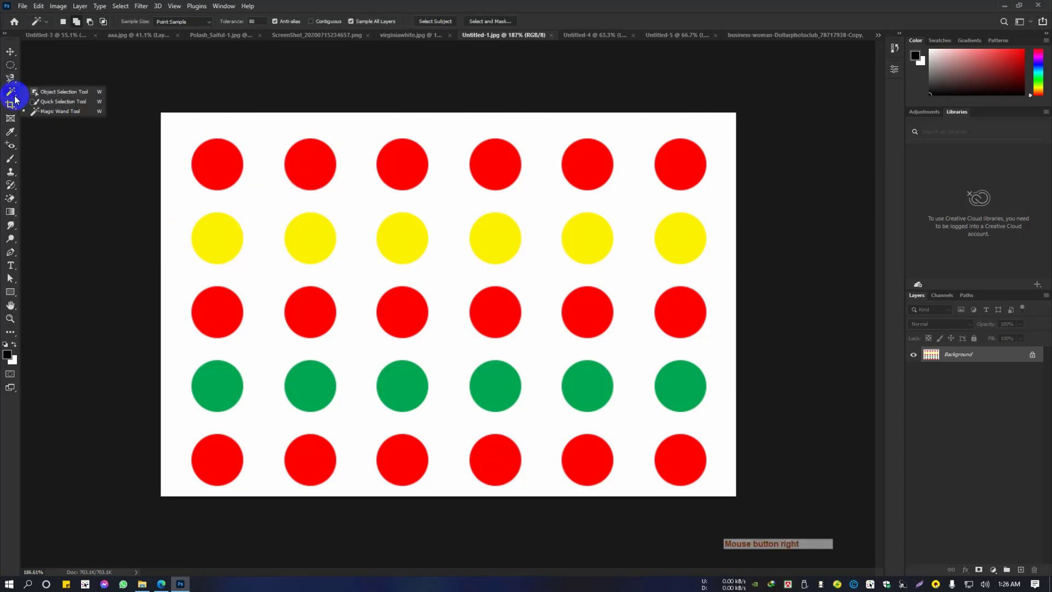
{"action": "left_click", "coordinate": [53, 113]}
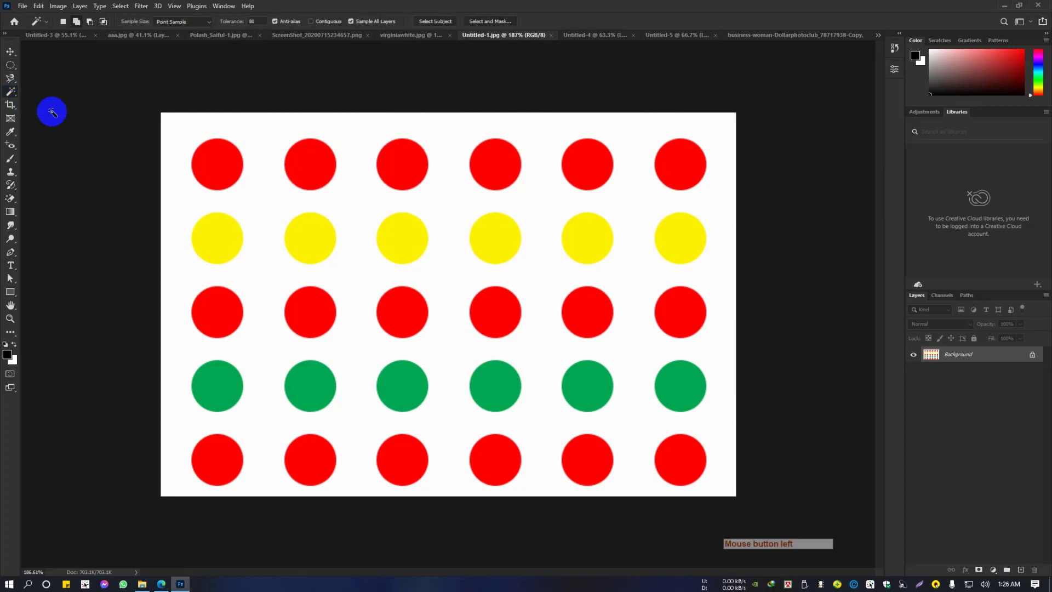
{"action": "left_click", "coordinate": [220, 169]}
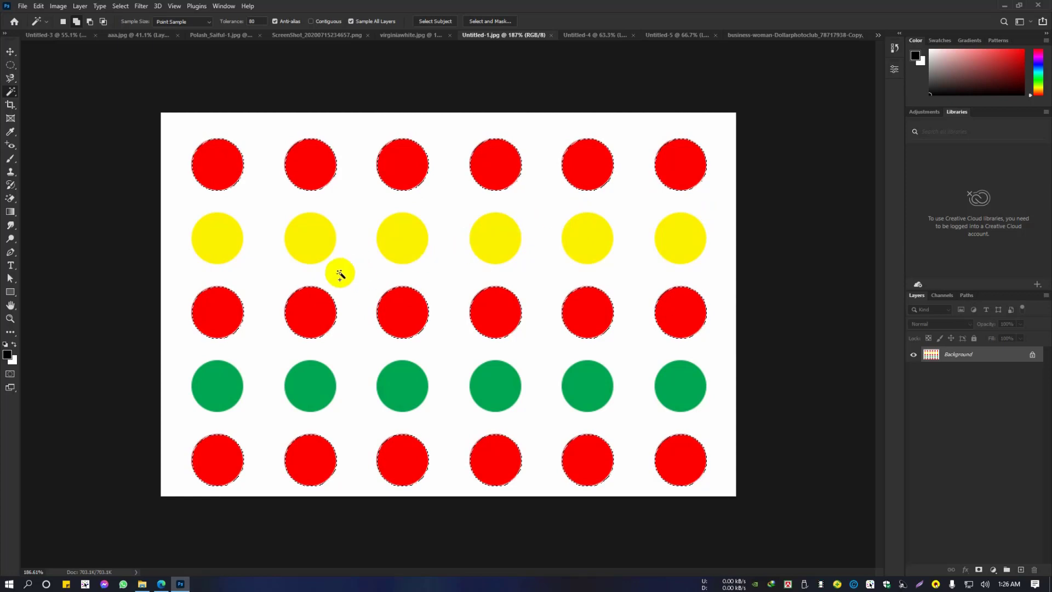
Step: Switch the Magic Wand to new-selection mode, try it on the yellow and green circles, and clear the selection
{"action": "left_click", "coordinate": [256, 242]}
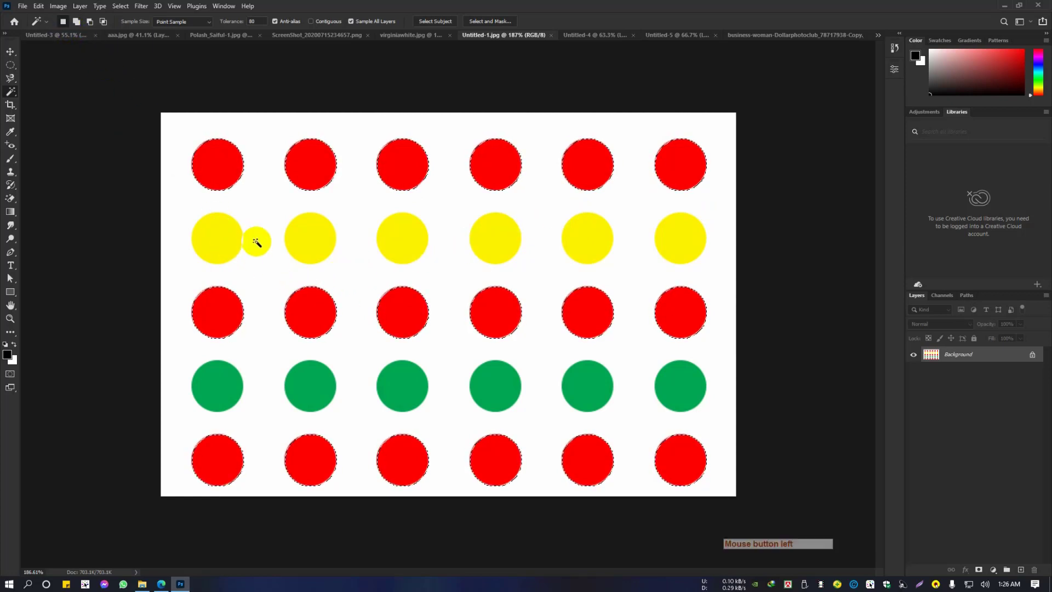
{"action": "left_click", "coordinate": [219, 239]}
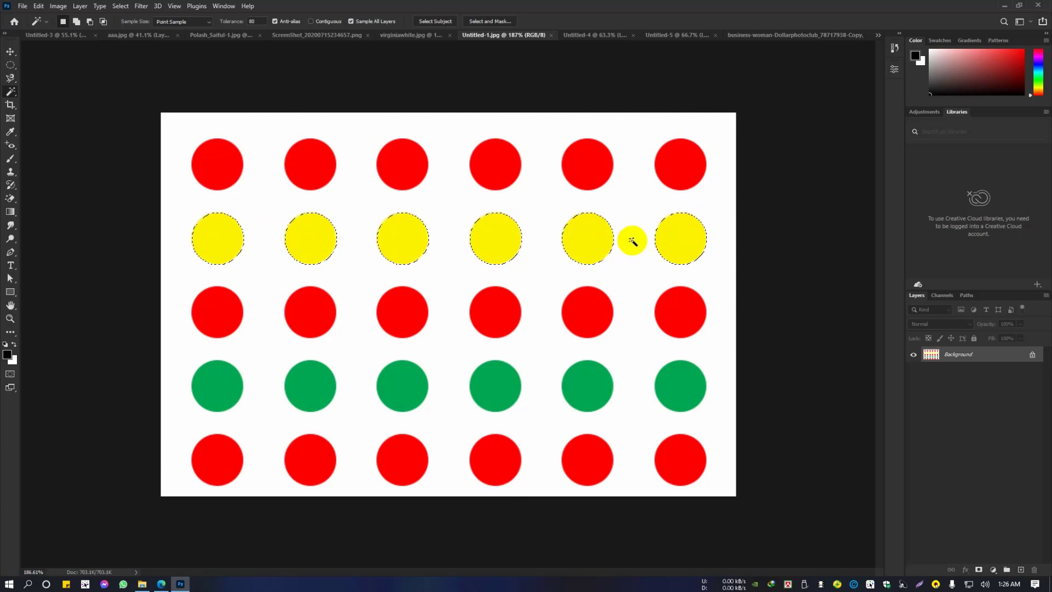
{"action": "left_click", "coordinate": [586, 389]}
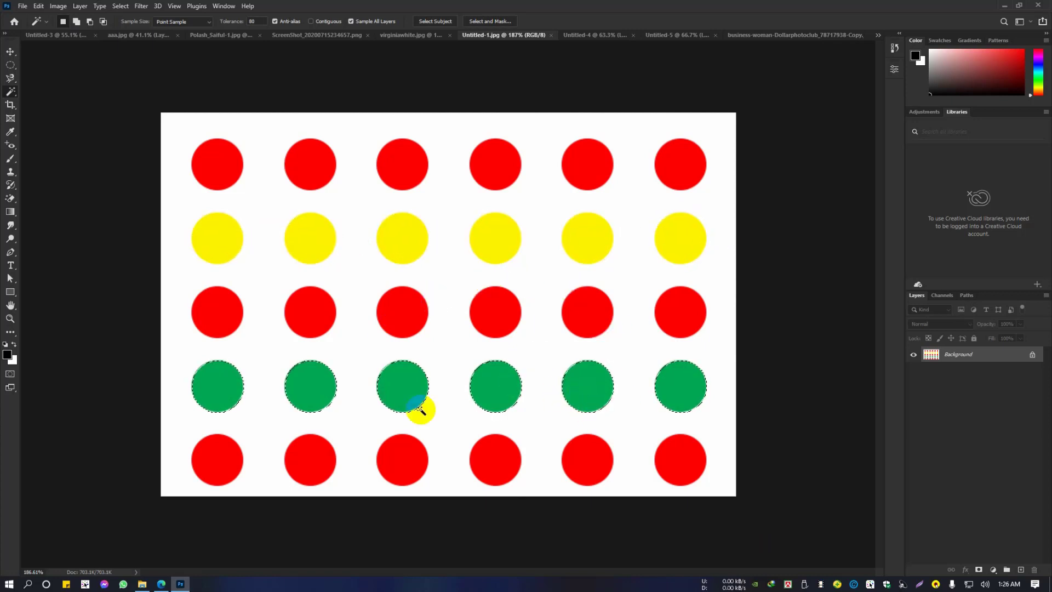
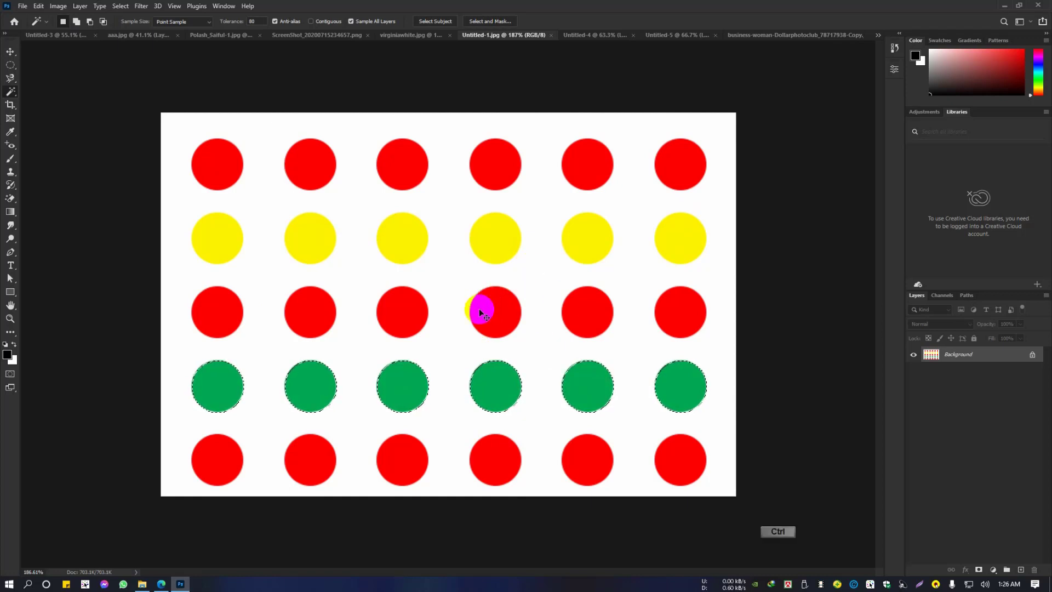
{"action": "key", "text": "ctrl+d"}
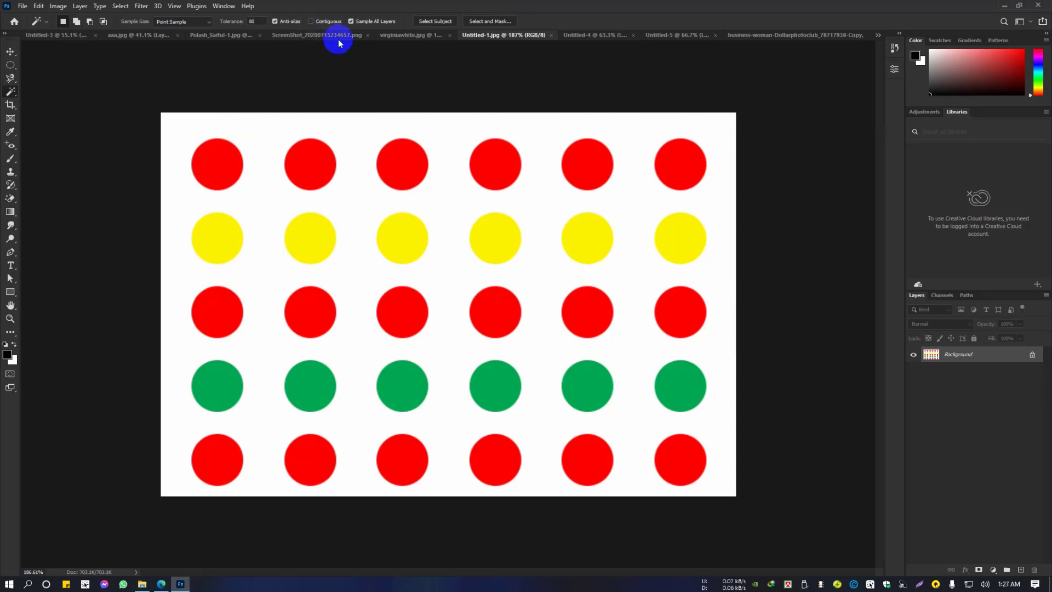
Step: Turn on the Magic Wand's Contiguous option and select only the first red circle of the top row
{"action": "left_click", "coordinate": [224, 167]}
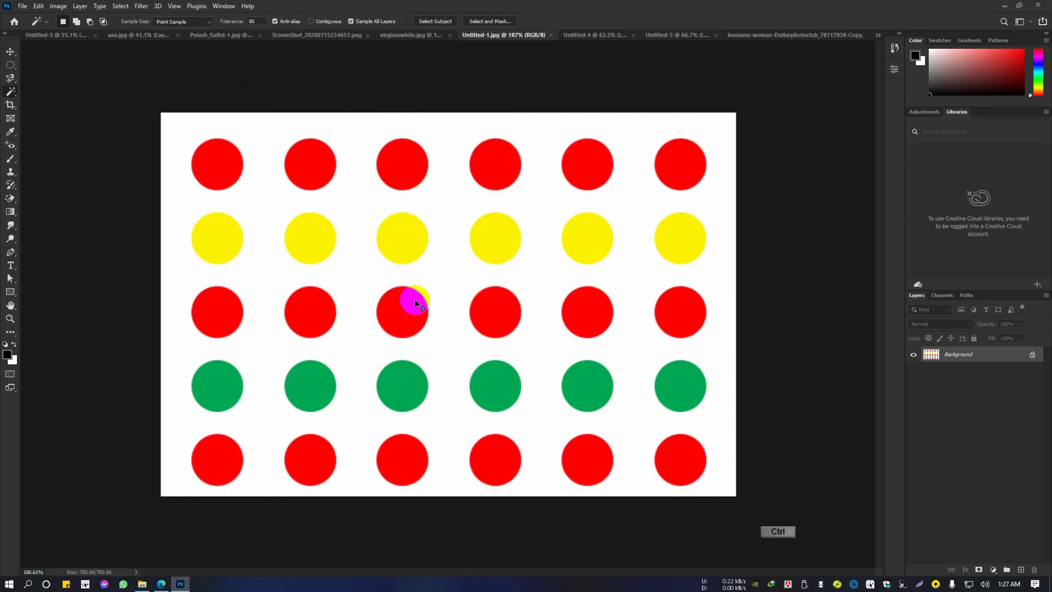
{"action": "key", "text": "ctrl+d"}
{"action": "left_click", "coordinate": [311, 21]}
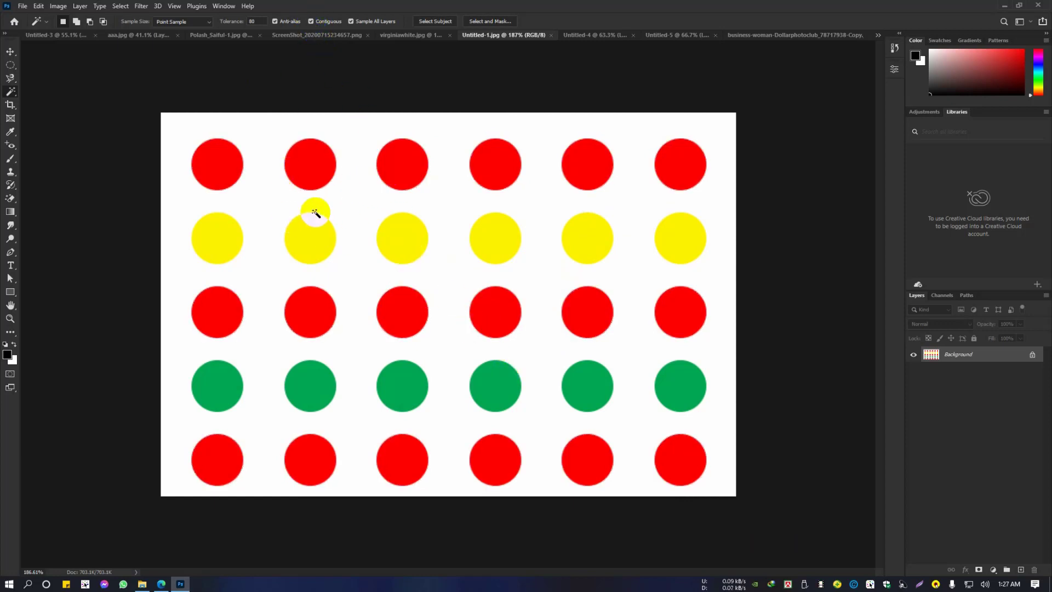
{"action": "left_click", "coordinate": [240, 167]}
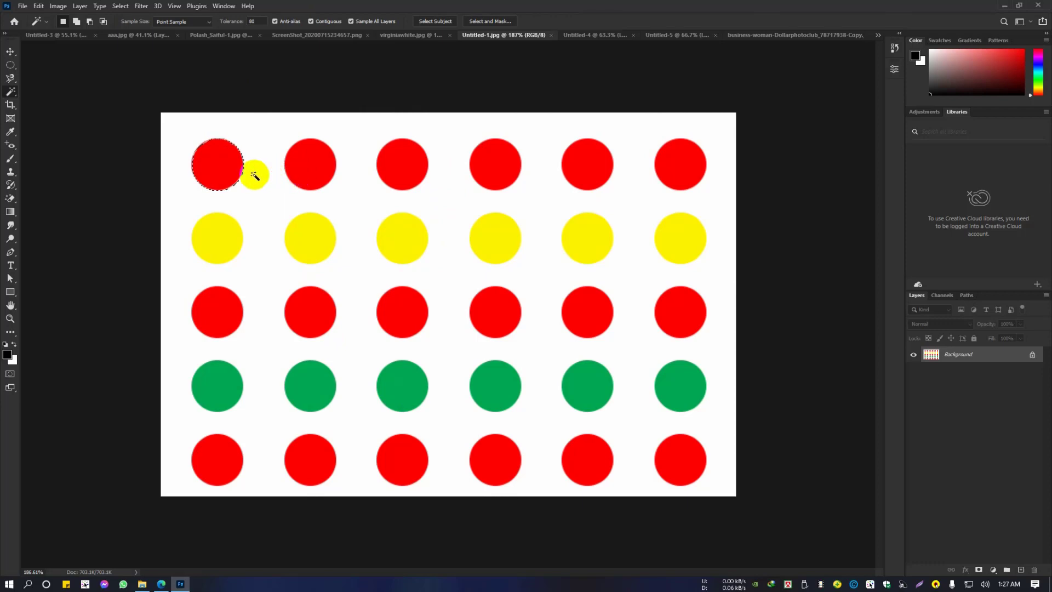
{"action": "left_click_drag", "start_coordinate": [195, 141], "coordinate": [267, 187]}
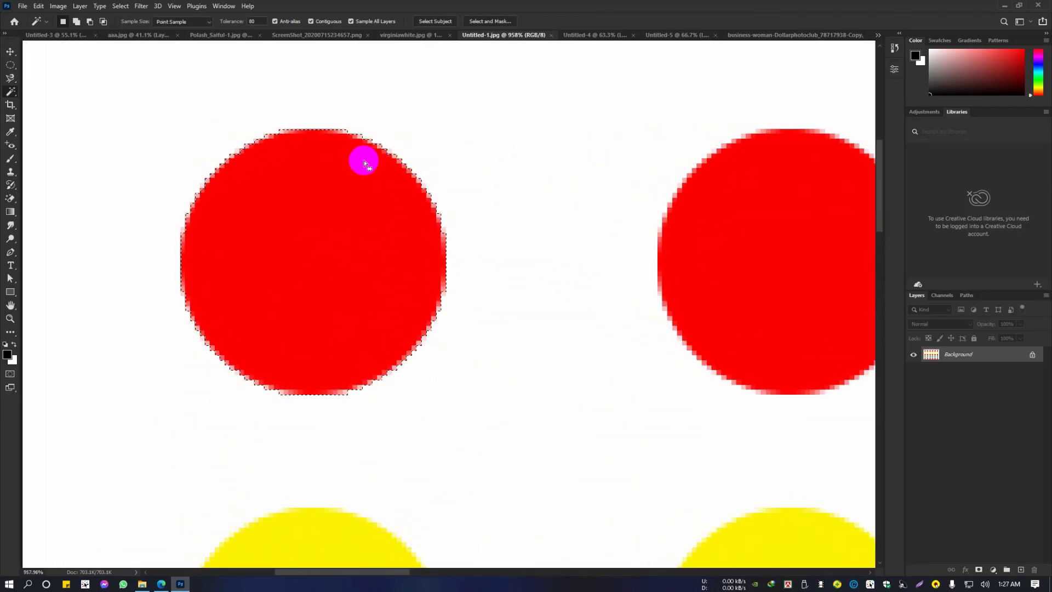
{"action": "key", "text": "ctrl+0"}
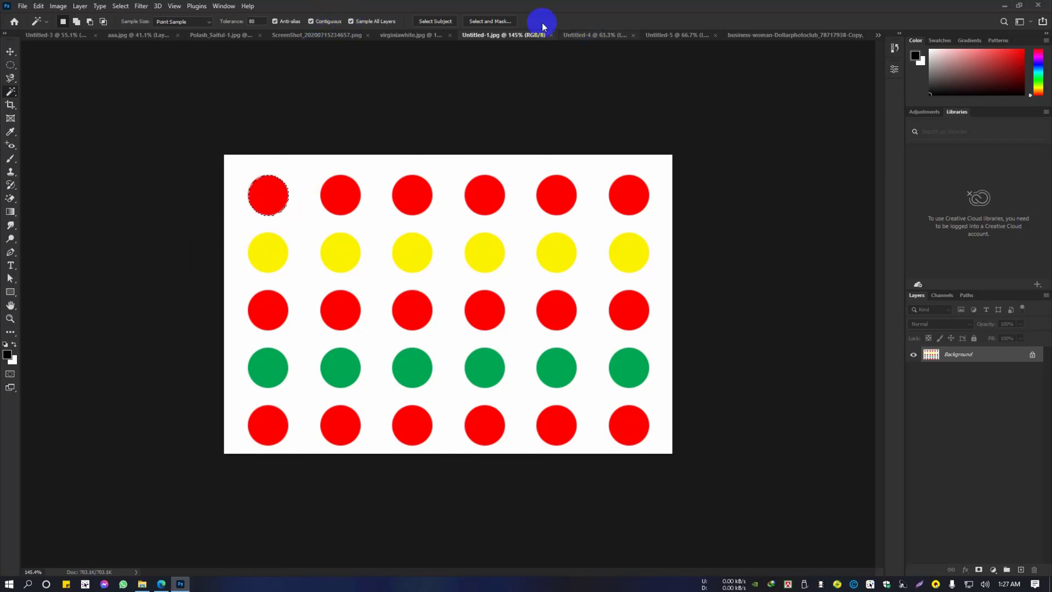
{"action": "left_click", "coordinate": [351, 34]}
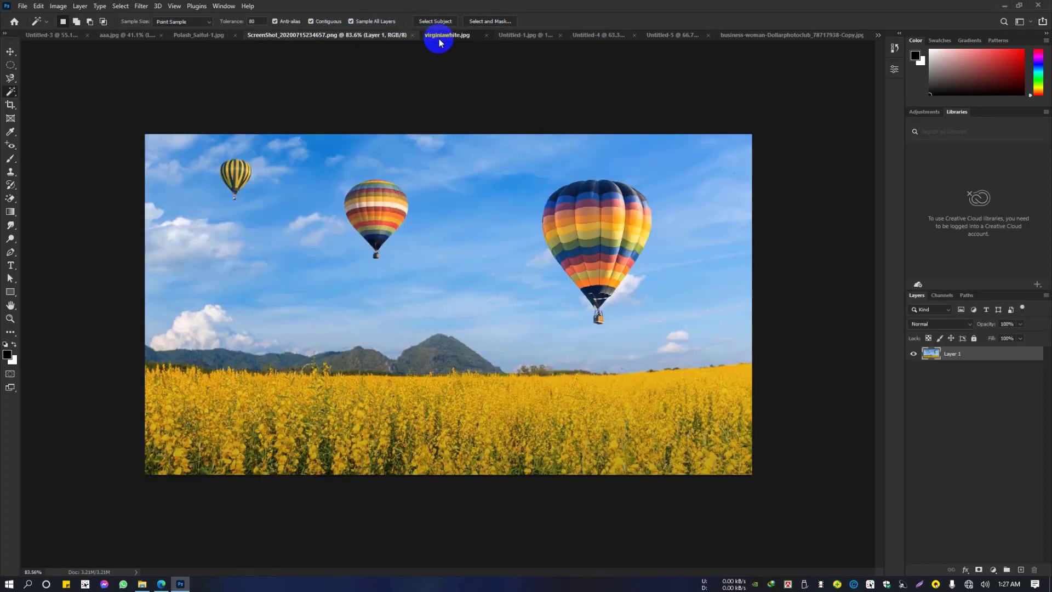
{"action": "left_click", "coordinate": [438, 39]}
{"action": "left_click_drag", "start_coordinate": [513, 245], "coordinate": [474, 248]}
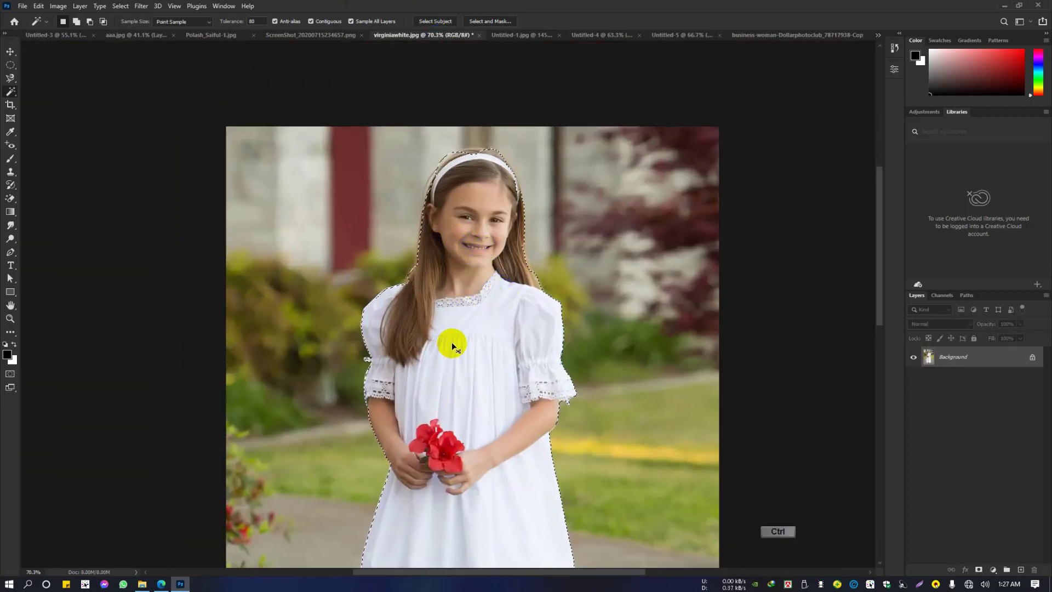
{"action": "key", "text": "ctrl+d"}
Step: Turn off the Magic Wand's Contiguous option and set its tolerance to 32
{"action": "key", "text": "ctrl+space"}
{"action": "left_click_drag", "start_coordinate": [463, 390], "coordinate": [452, 290]}
{"action": "key", "text": "ctrl+space"}
{"action": "left_click_drag", "start_coordinate": [144, 380], "coordinate": [607, 298]}
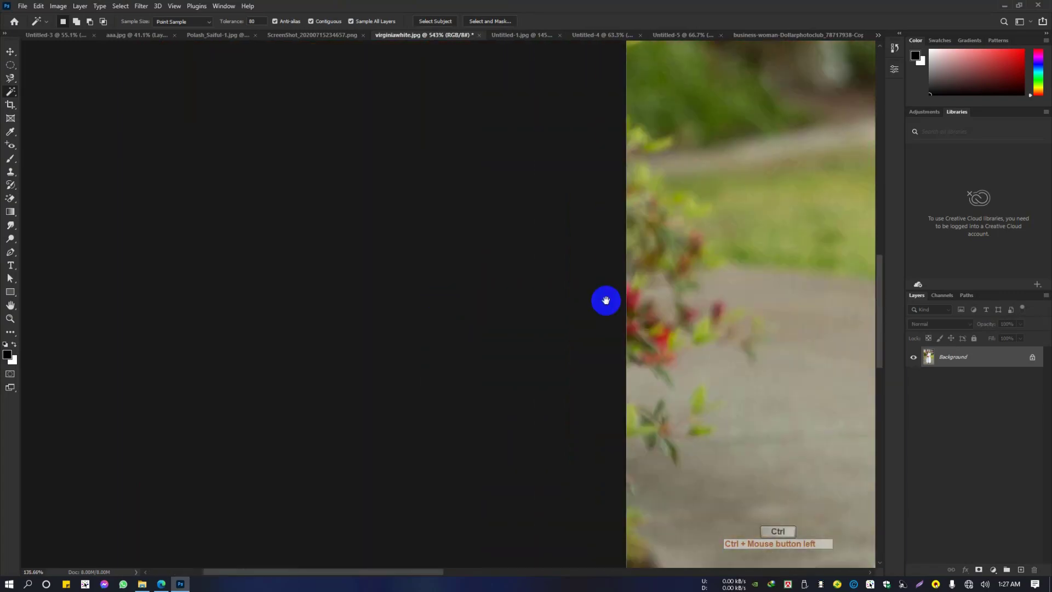
{"action": "left_click_drag", "start_coordinate": [677, 304], "coordinate": [372, 335]}
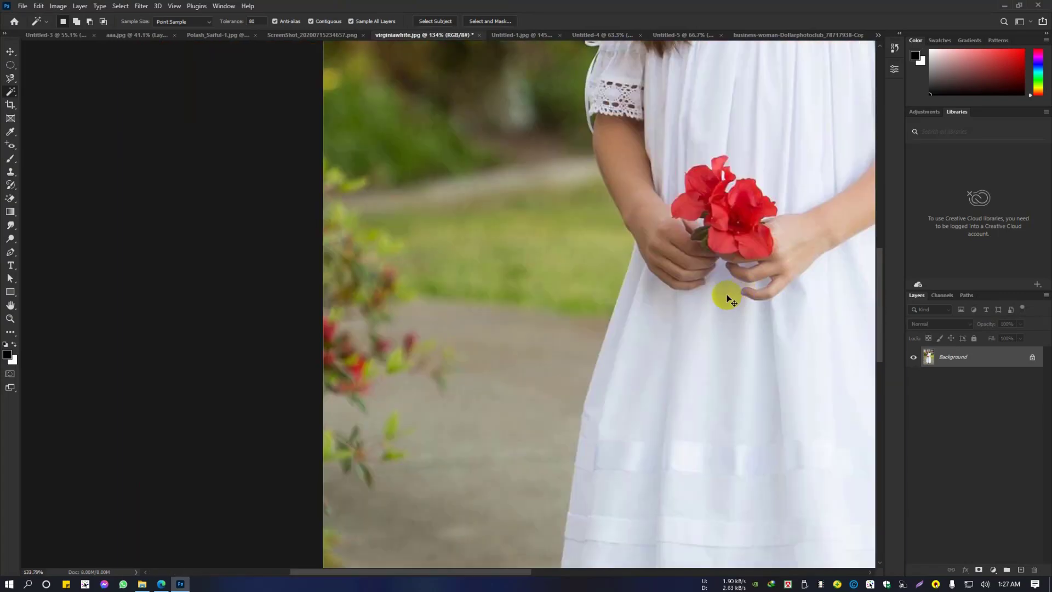
{"action": "key", "text": "ctrl+0"}
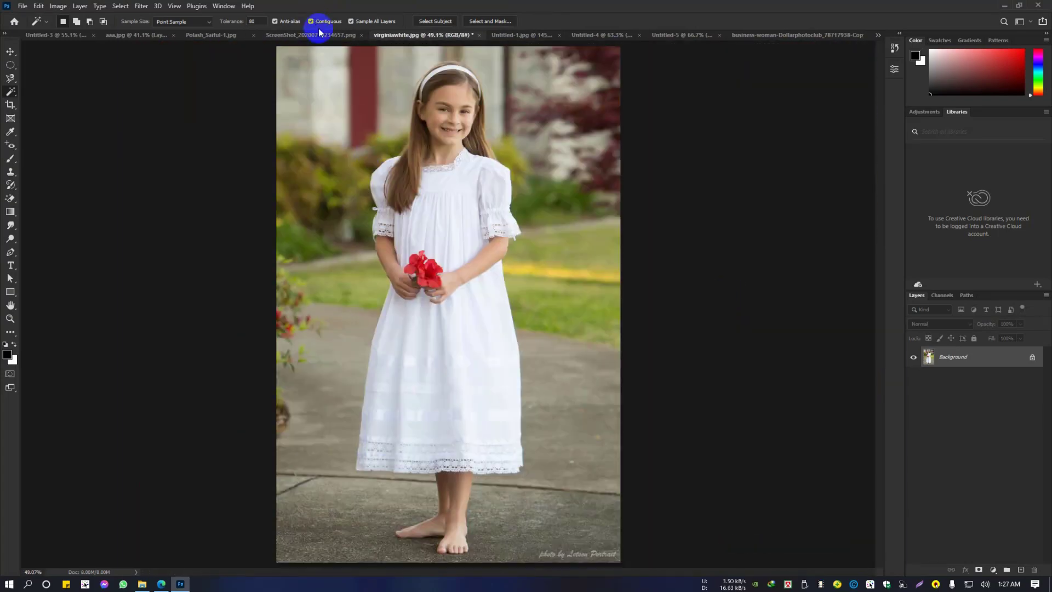
{"action": "key", "text": "ctrl+space"}
{"action": "left_click", "coordinate": [314, 21]}
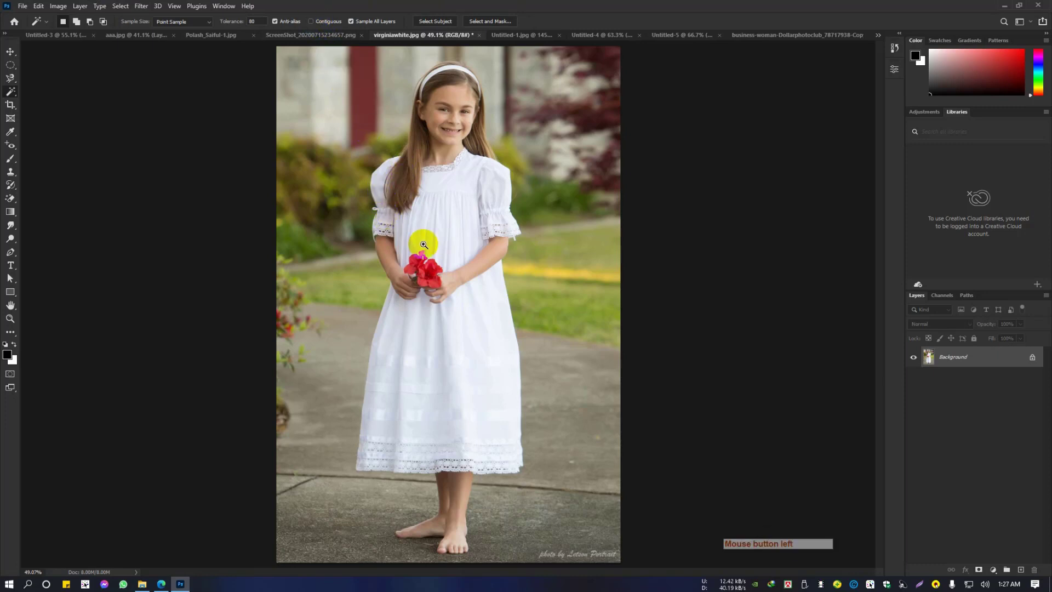
{"action": "key", "text": "ctrl+space"}
{"action": "left_click_drag", "start_coordinate": [422, 242], "coordinate": [436, 259]}
{"action": "left_click_drag", "start_coordinate": [259, 21], "coordinate": [212, 23]}
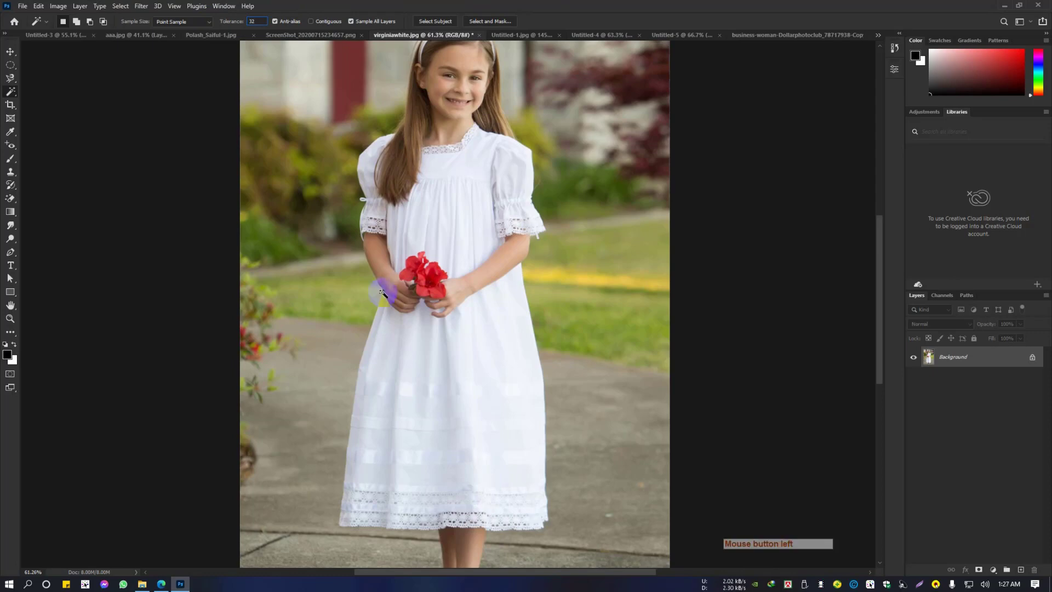
Step: Try the Magic Wand at tolerance 32 on the red flowers in the girl's hands, inspect the result and clear the selection
{"action": "left_click", "coordinate": [420, 281]}
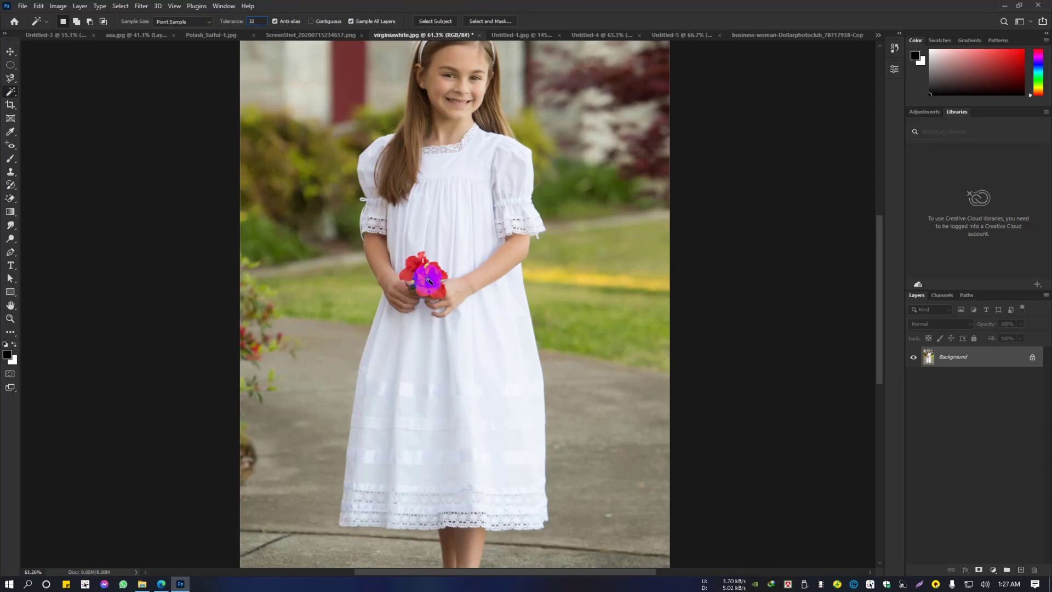
{"action": "left_click", "coordinate": [428, 281]}
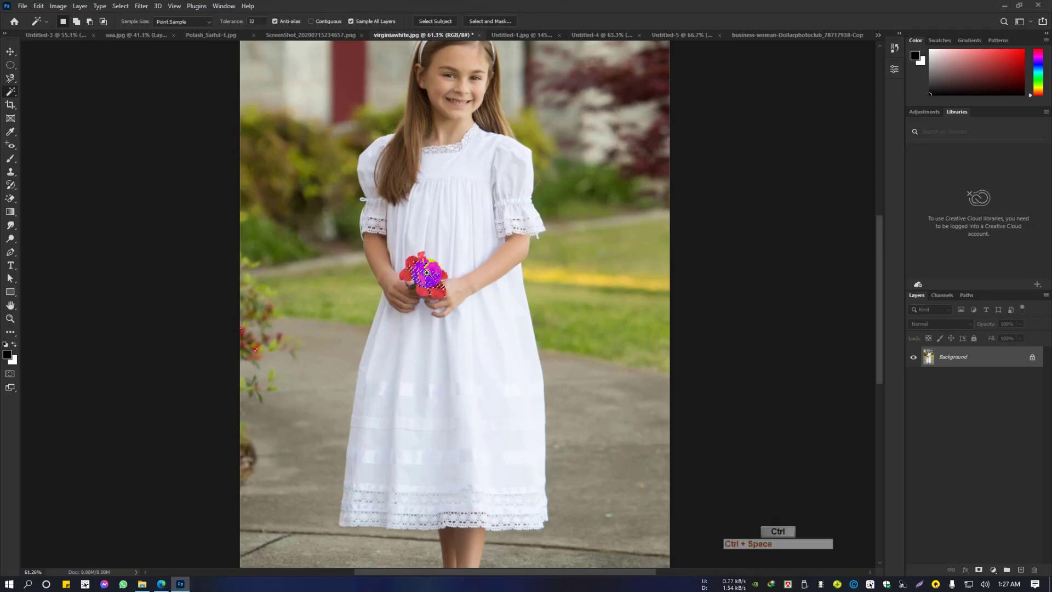
{"action": "left_click_drag", "start_coordinate": [428, 274], "coordinate": [478, 309]}
{"action": "left_click_drag", "start_coordinate": [171, 391], "coordinate": [411, 317]}
{"action": "left_click_drag", "start_coordinate": [172, 410], "coordinate": [376, 338]}
{"action": "left_click_drag", "start_coordinate": [294, 370], "coordinate": [367, 367]}
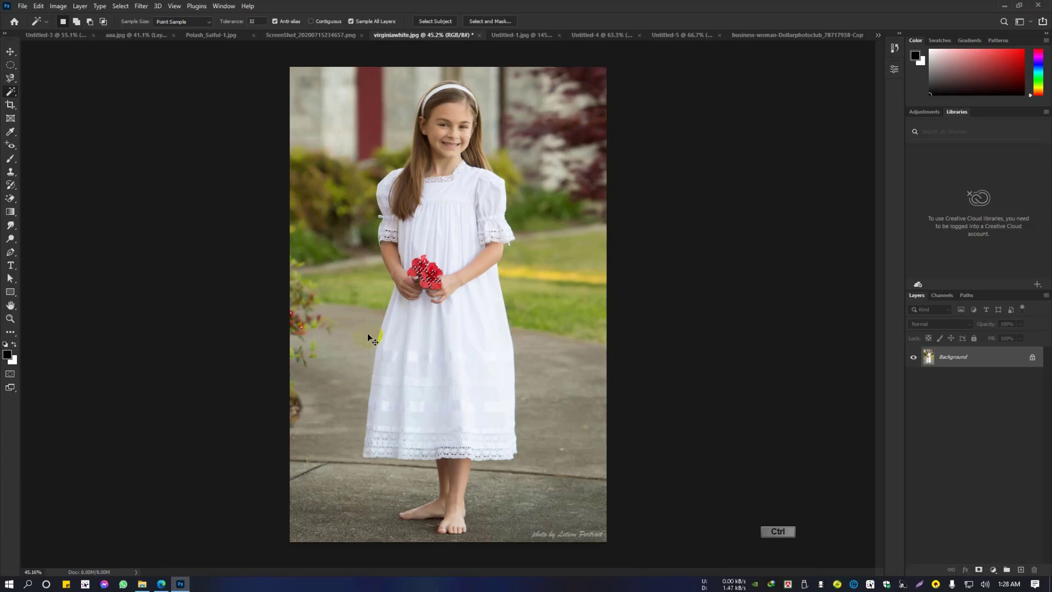
{"action": "key", "text": "ctrl+d"}
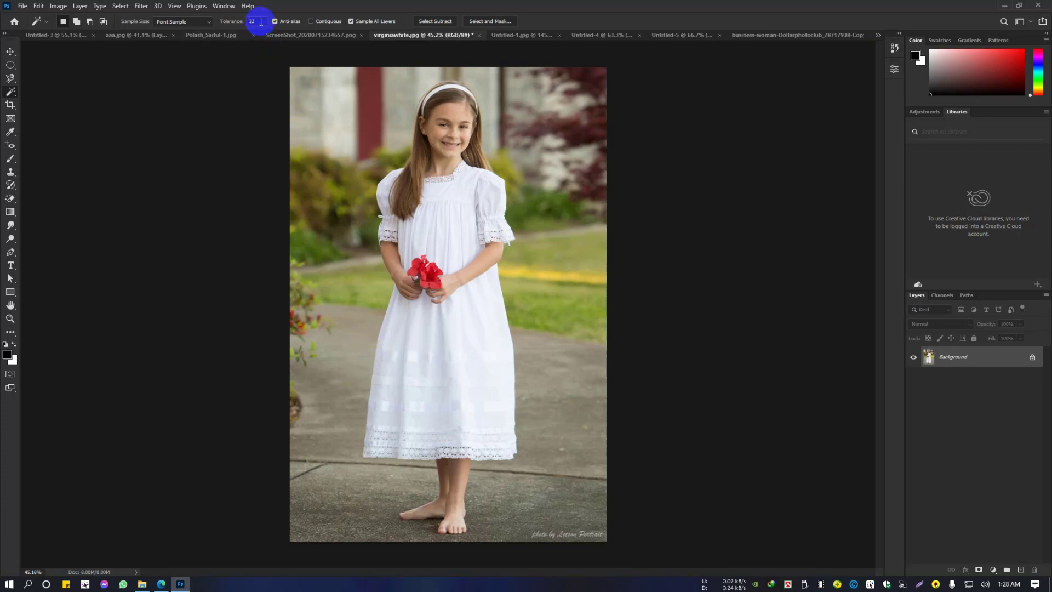
Step: Set the Magic Wand tolerance to 80 and select the red flowers in the girl's hands
{"action": "left_click_drag", "start_coordinate": [261, 21], "coordinate": [207, 21]}
{"action": "type", "text": "80"}
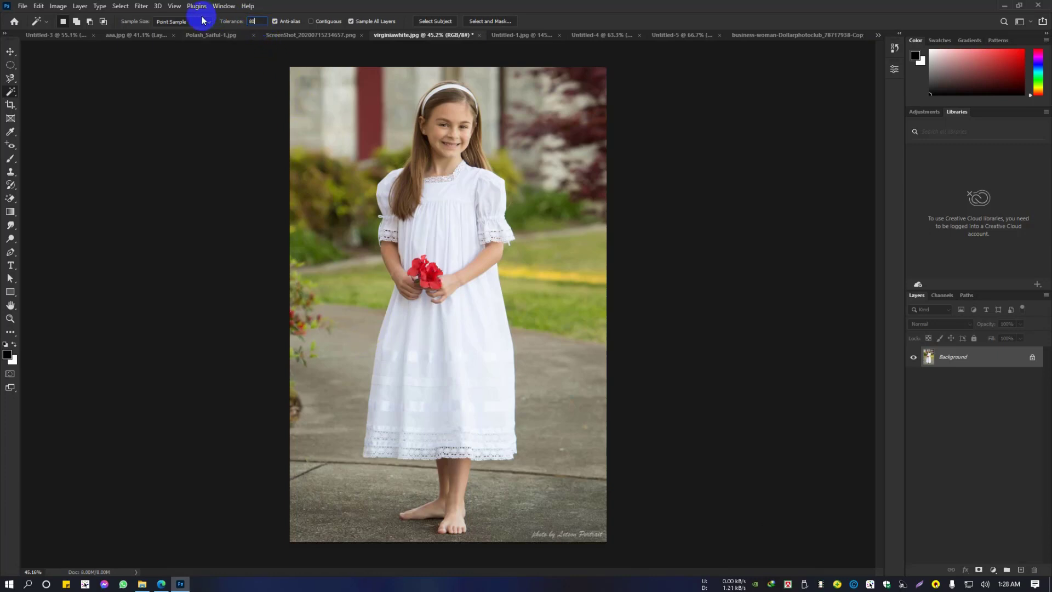
{"action": "left_click", "coordinate": [381, 338]}
{"action": "left_click", "coordinate": [426, 268]}
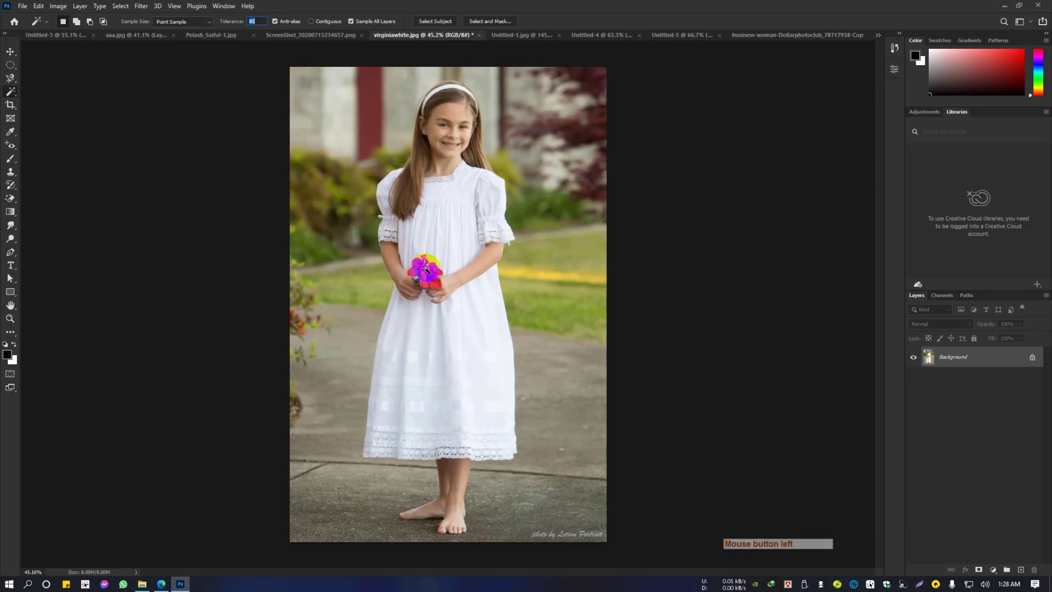
Step: Examine the selection around the held red flowers and the red blossoms of the bush at the photo's edge
{"action": "key", "text": "ctrl+space"}
{"action": "left_click_drag", "start_coordinate": [421, 276], "coordinate": [503, 319]}
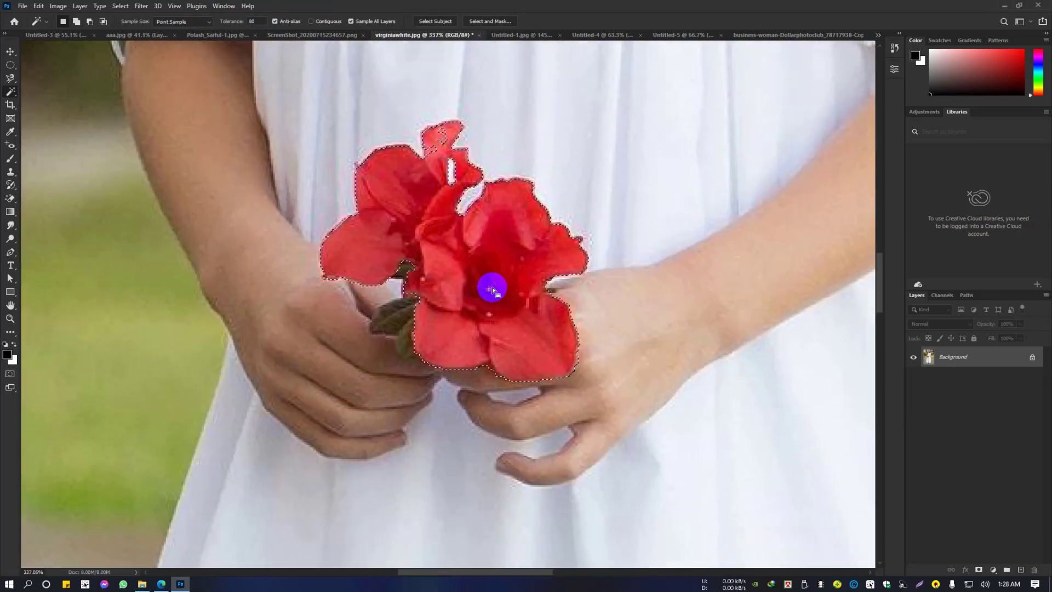
{"action": "key", "text": "ctrl+space"}
{"action": "left_click_drag", "start_coordinate": [502, 295], "coordinate": [435, 302]}
{"action": "left_click_drag", "start_coordinate": [130, 443], "coordinate": [163, 453]}
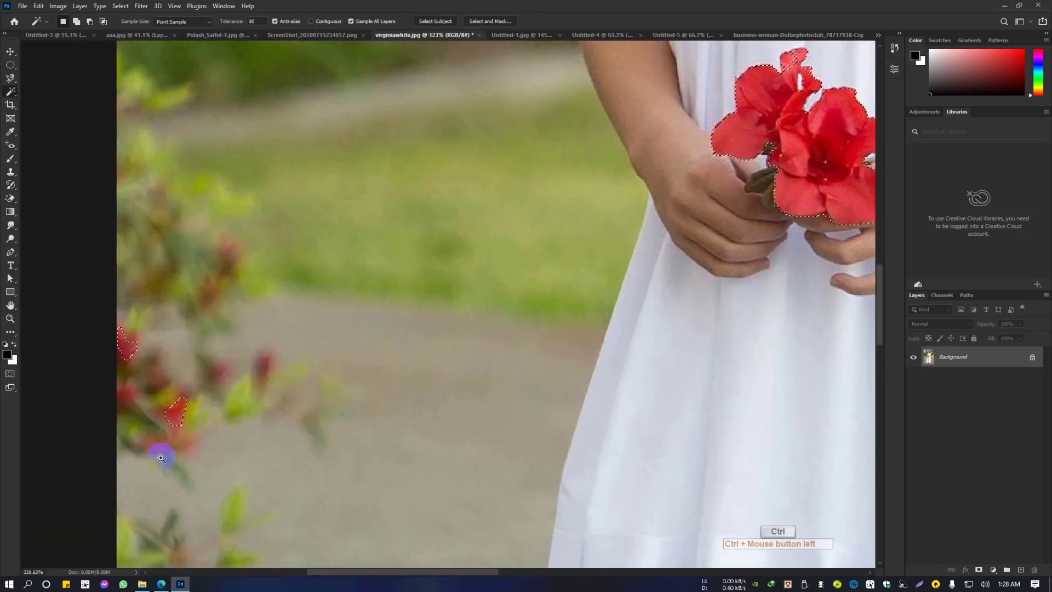
{"action": "key", "text": "ctrl+space"}
{"action": "left_click_drag", "start_coordinate": [294, 404], "coordinate": [249, 390]}
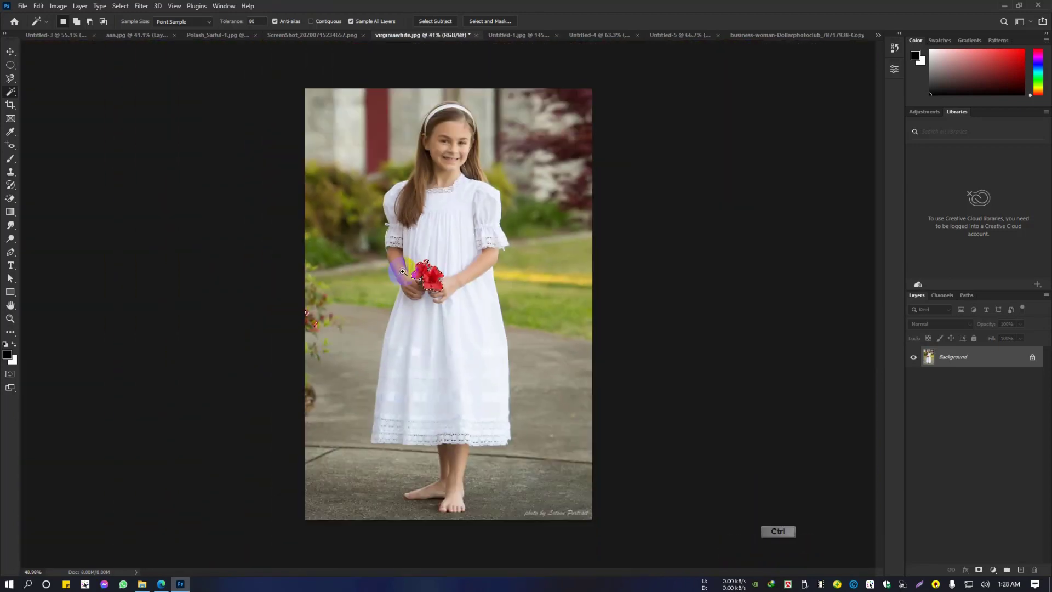
{"action": "left_click_drag", "start_coordinate": [404, 277], "coordinate": [409, 291]}
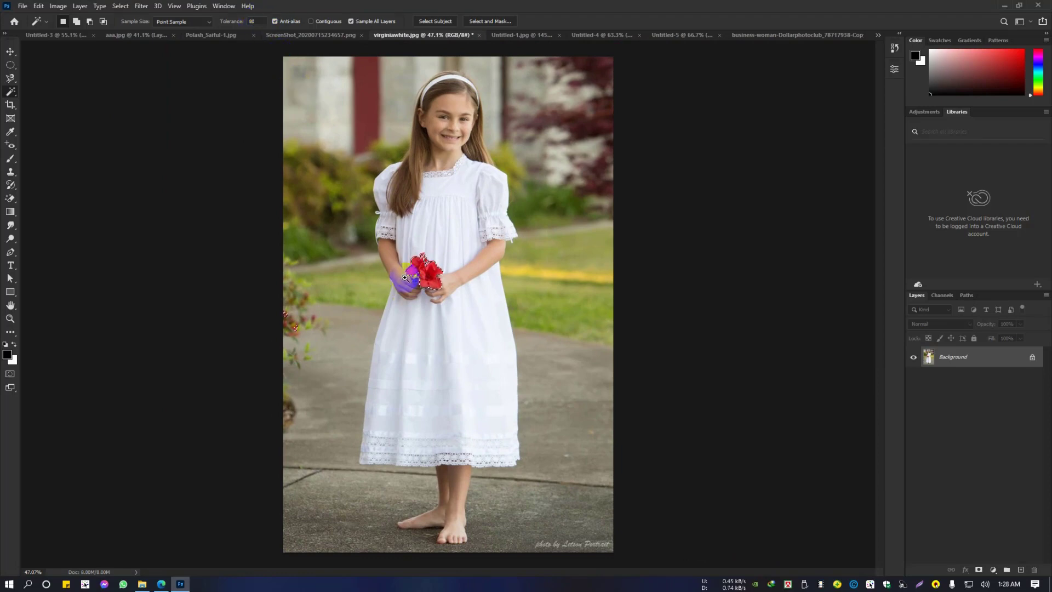
{"action": "key", "text": "ctrl+space"}
{"action": "left_click_drag", "start_coordinate": [418, 277], "coordinate": [480, 287]}
{"action": "key", "text": "ctrl+space"}
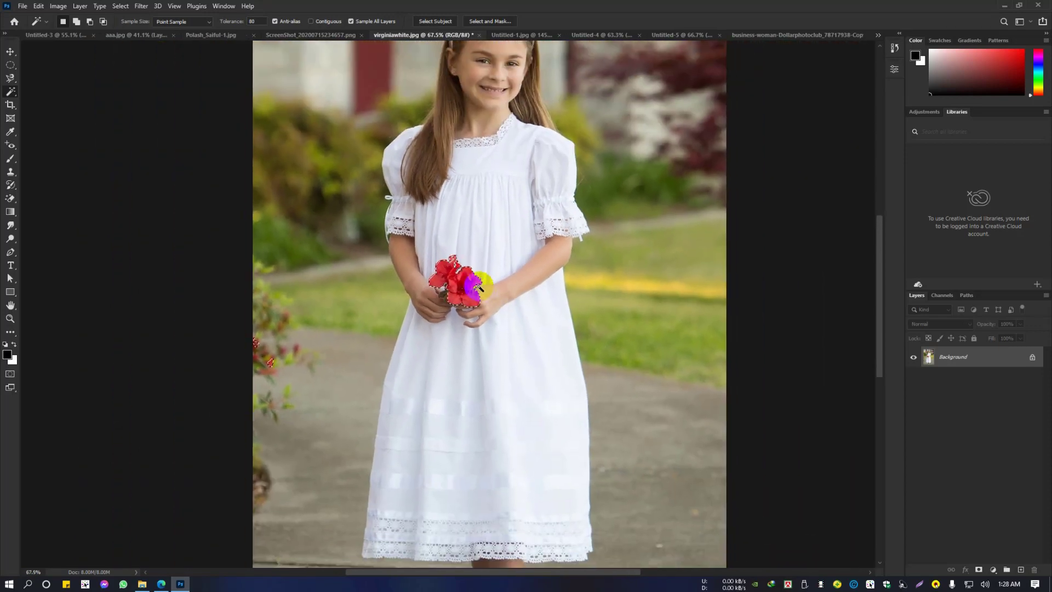
Step: Clear the selection in the girl's photo and switch to the blank Untitled-3 document
{"action": "key", "text": "ctrl+d"}
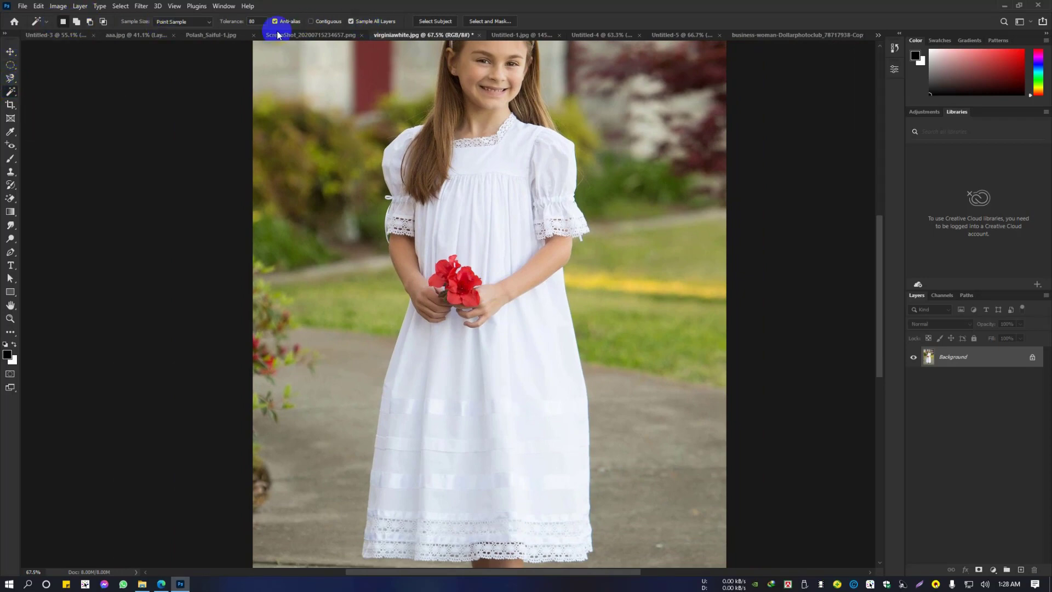
{"action": "left_click", "coordinate": [11, 66]}
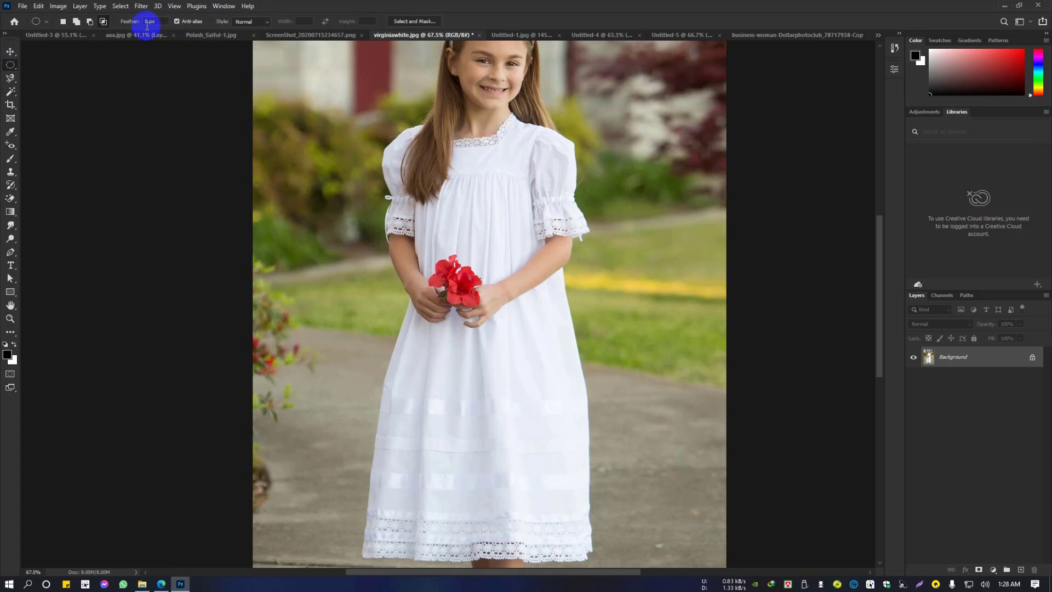
{"action": "left_click", "coordinate": [68, 34]}
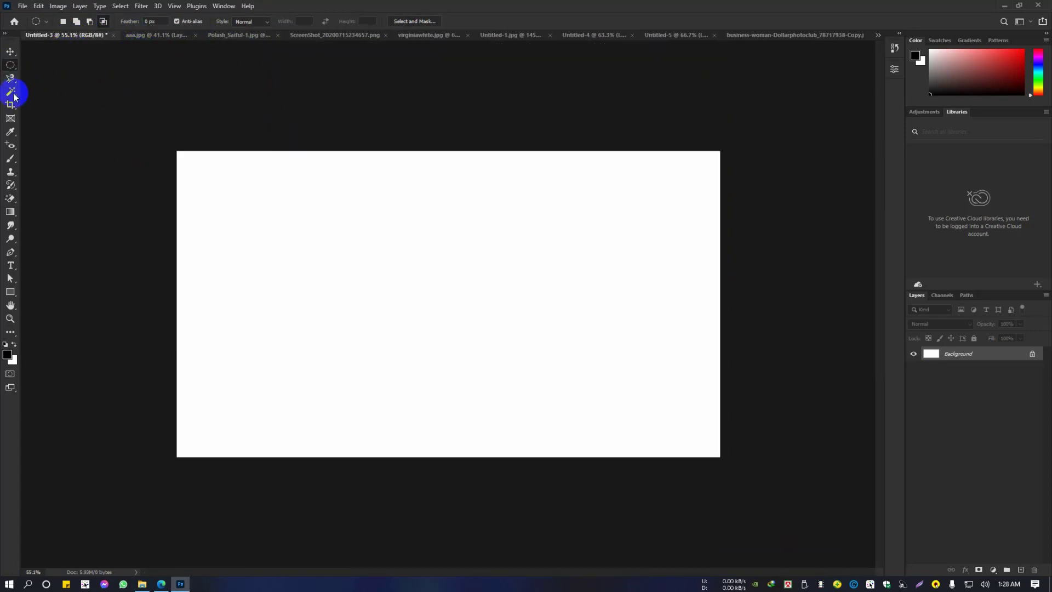
Step: Examine the selection mode options of the Rectangular Marquee, Lasso, Magic Wand and Quick Selection tools
{"action": "left_click", "coordinate": [8, 69]}
{"action": "left_click", "coordinate": [46, 67]}
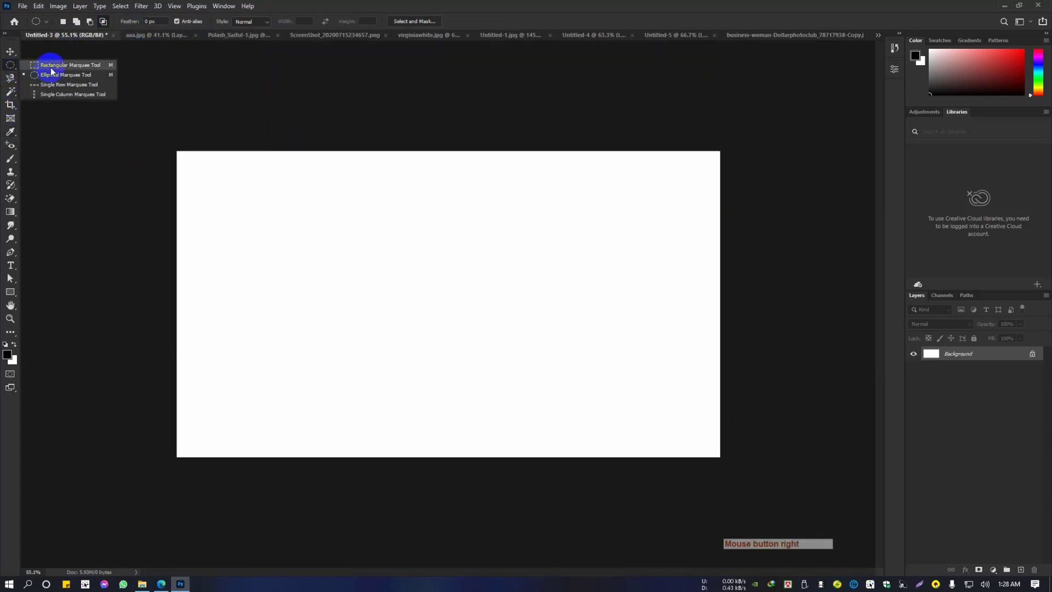
{"action": "left_click", "coordinate": [64, 22]}
{"action": "left_click", "coordinate": [10, 78]}
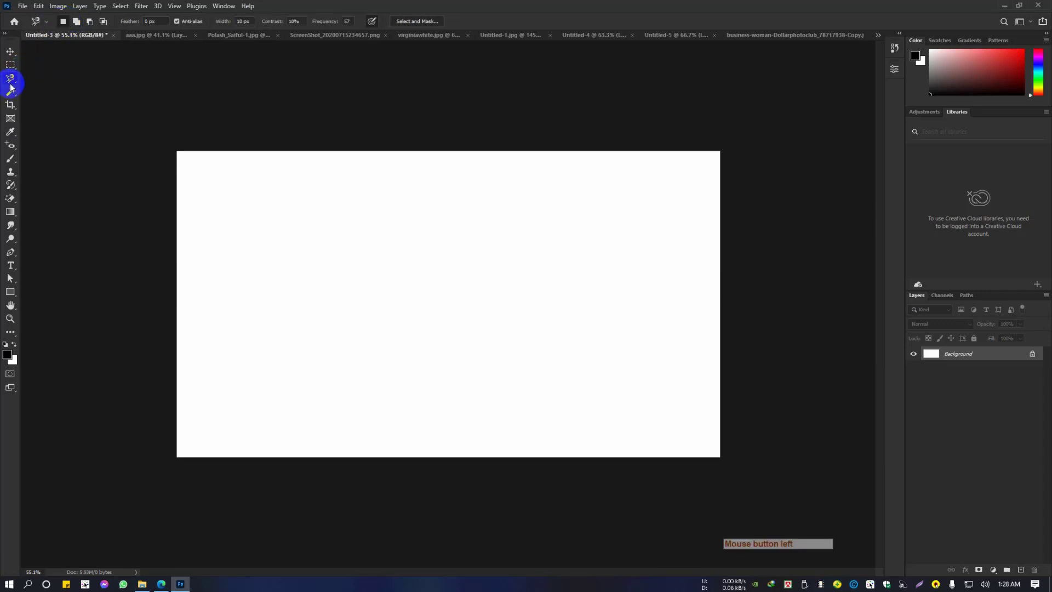
{"action": "right_click", "coordinate": [11, 78]}
{"action": "left_click", "coordinate": [47, 73]}
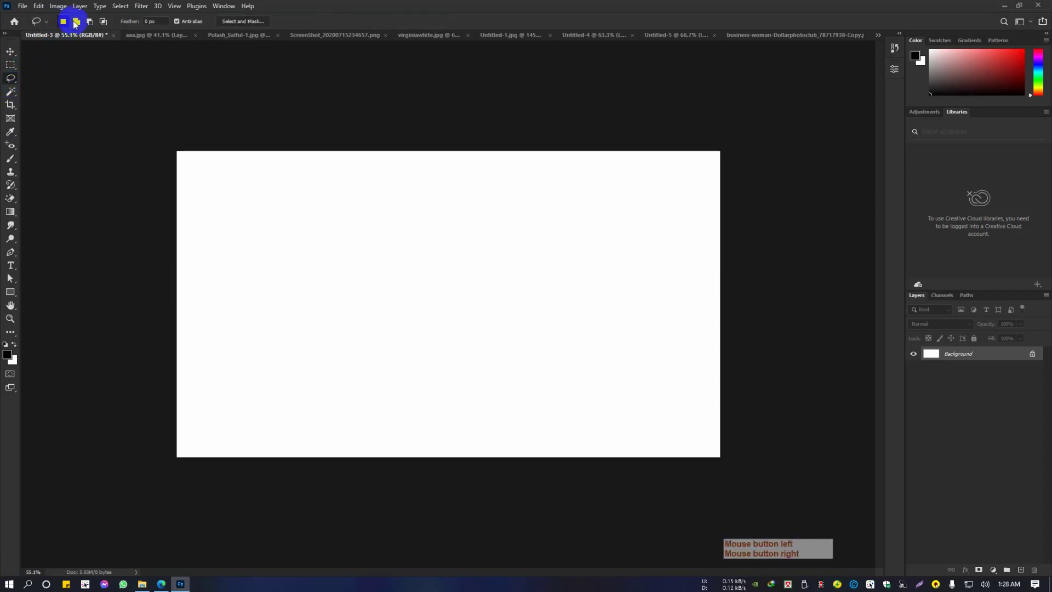
{"action": "left_click", "coordinate": [11, 92]}
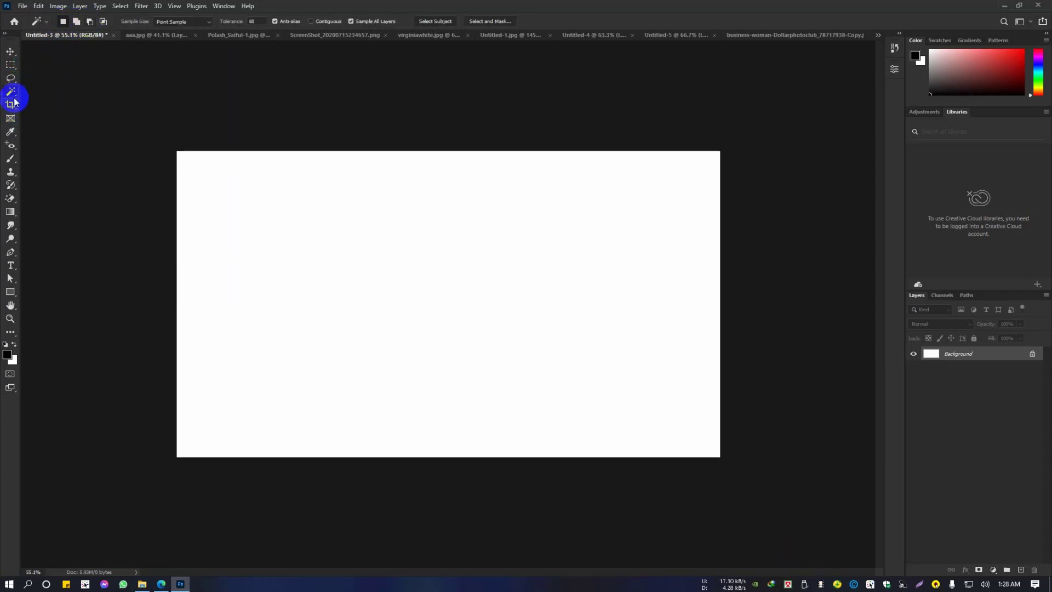
{"action": "right_click", "coordinate": [12, 106]}
{"action": "right_click", "coordinate": [11, 92]}
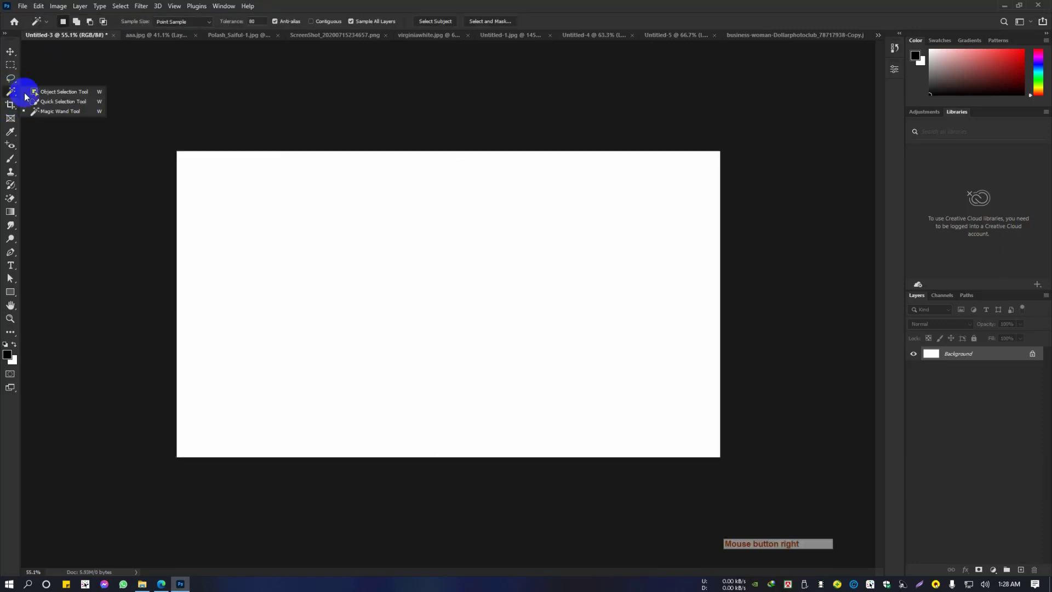
{"action": "left_click", "coordinate": [49, 103]}
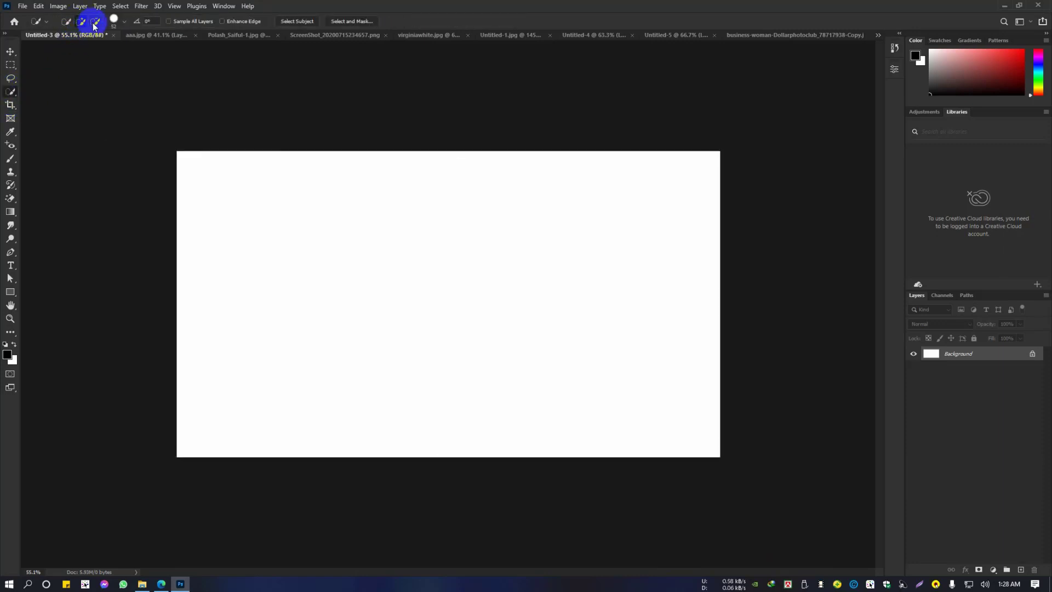
Step: Compare the Feather and Anti-alias options of the Rectangular Marquee, Lasso and Elliptical Marquee tools
{"action": "left_click", "coordinate": [11, 65]}
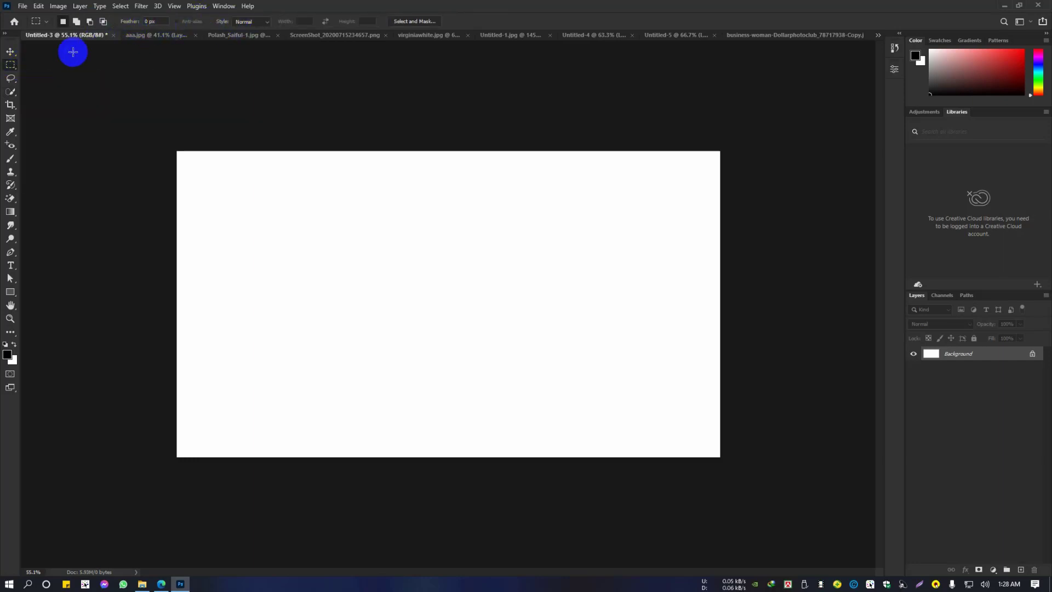
{"action": "right_click", "coordinate": [19, 75]}
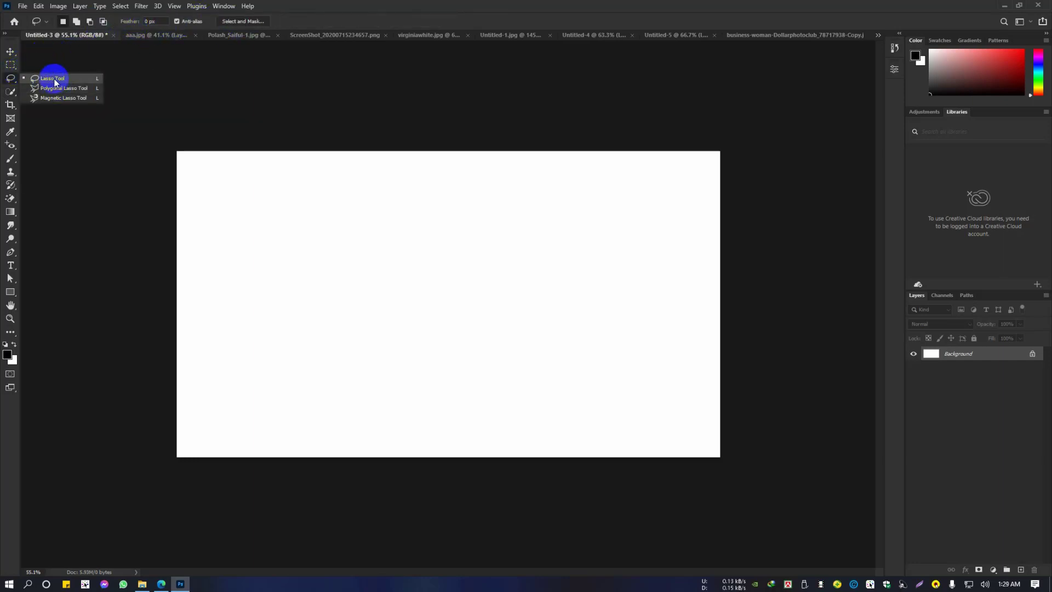
{"action": "left_click", "coordinate": [54, 78]}
{"action": "right_click", "coordinate": [17, 64]}
{"action": "left_click", "coordinate": [52, 76]}
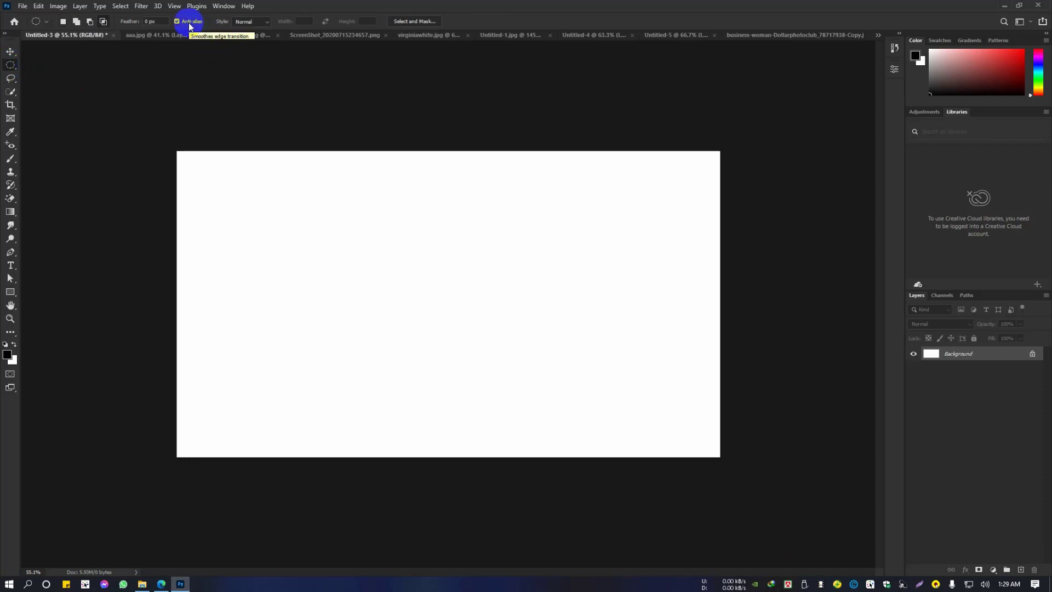
Step: With the Rectangular Marquee in New selection mode, draw several replacing selections, ending with a wide rectangle across the canvas's upper part
{"action": "right_click", "coordinate": [12, 64]}
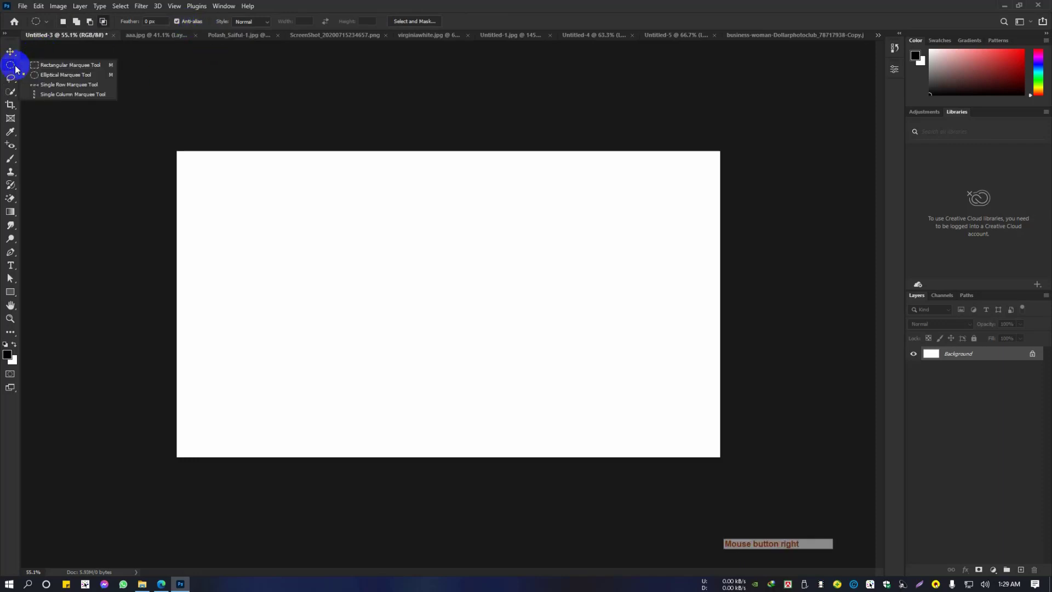
{"action": "left_click", "coordinate": [53, 66]}
{"action": "left_click_drag", "start_coordinate": [259, 188], "coordinate": [350, 381]}
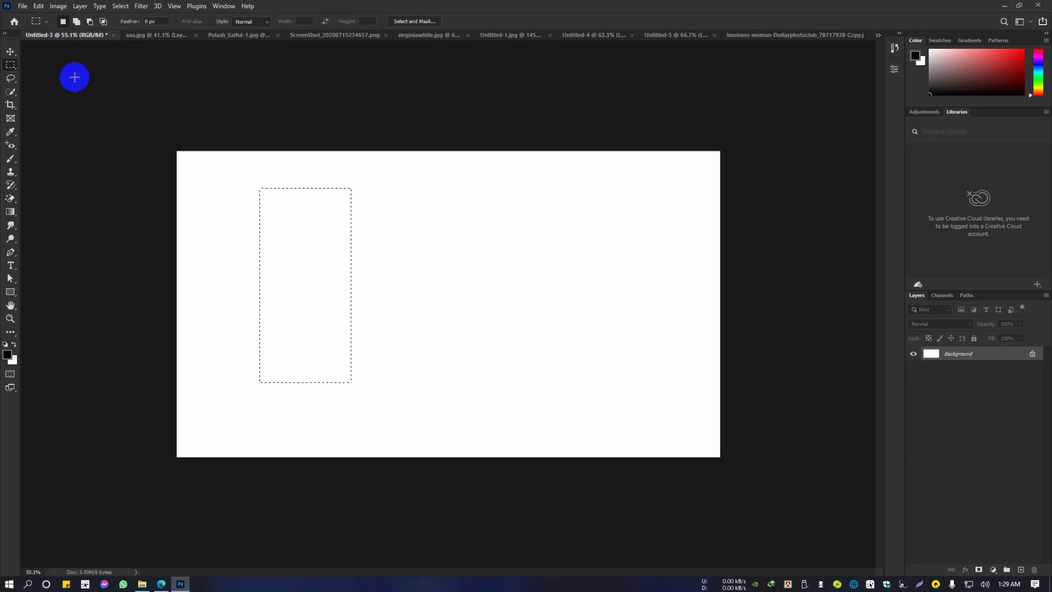
{"action": "left_click", "coordinate": [64, 23]}
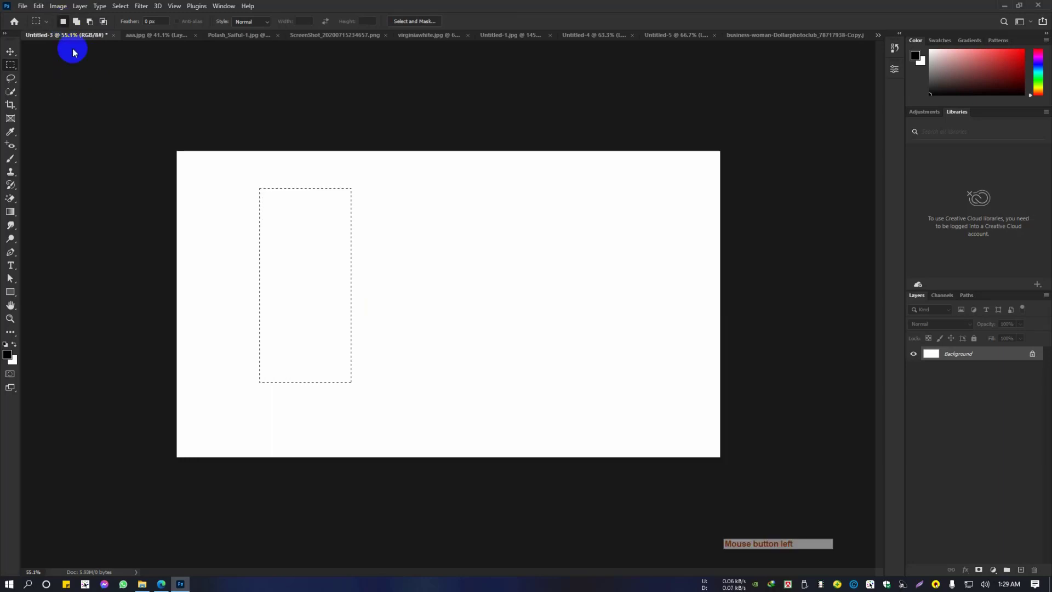
{"action": "left_click_drag", "start_coordinate": [375, 182], "coordinate": [493, 383]}
{"action": "left_click", "coordinate": [527, 200]}
{"action": "left_click_drag", "start_coordinate": [519, 184], "coordinate": [609, 394]}
{"action": "left_click_drag", "start_coordinate": [215, 176], "coordinate": [457, 243]}
{"action": "left_click_drag", "start_coordinate": [483, 170], "coordinate": [543, 396]}
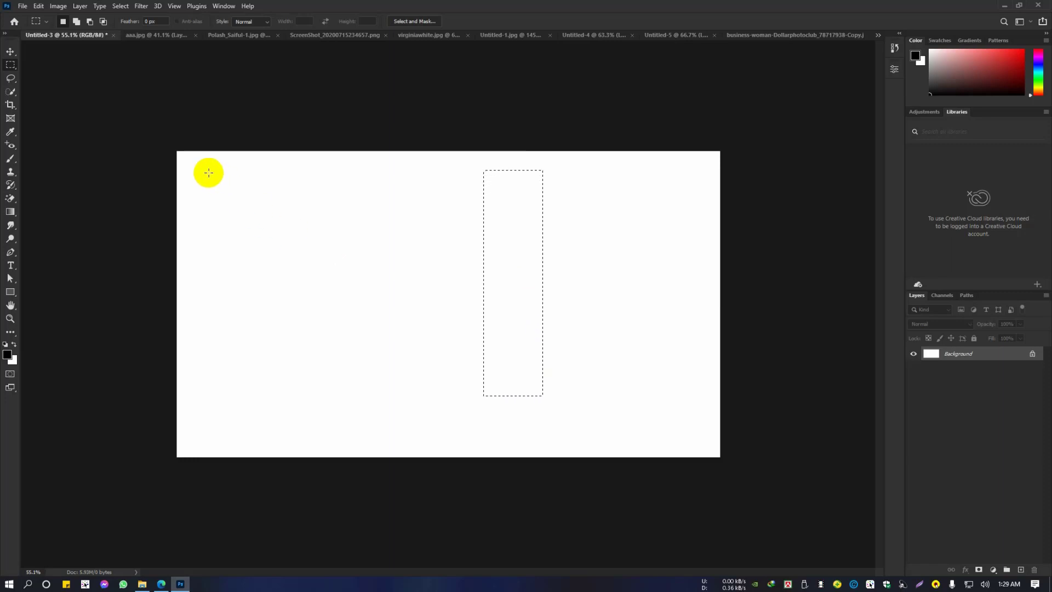
{"action": "left_click_drag", "start_coordinate": [209, 172], "coordinate": [413, 231]}
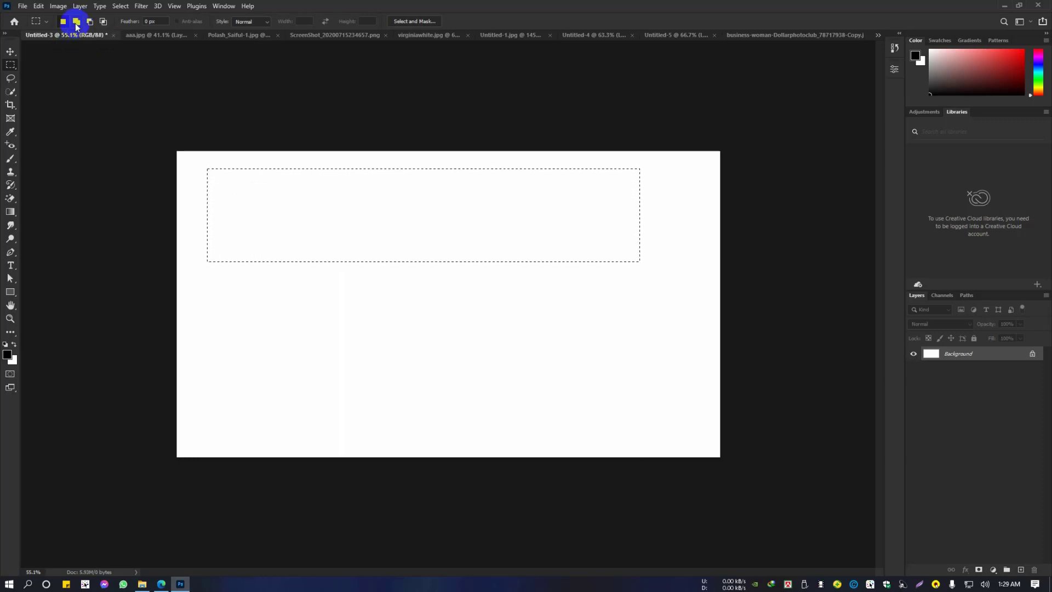
Step: In Add to selection mode, add four narrow vertical legs beneath the wide rectangle, two outer ones and two shorter inner ones
{"action": "left_click", "coordinate": [335, 247]}
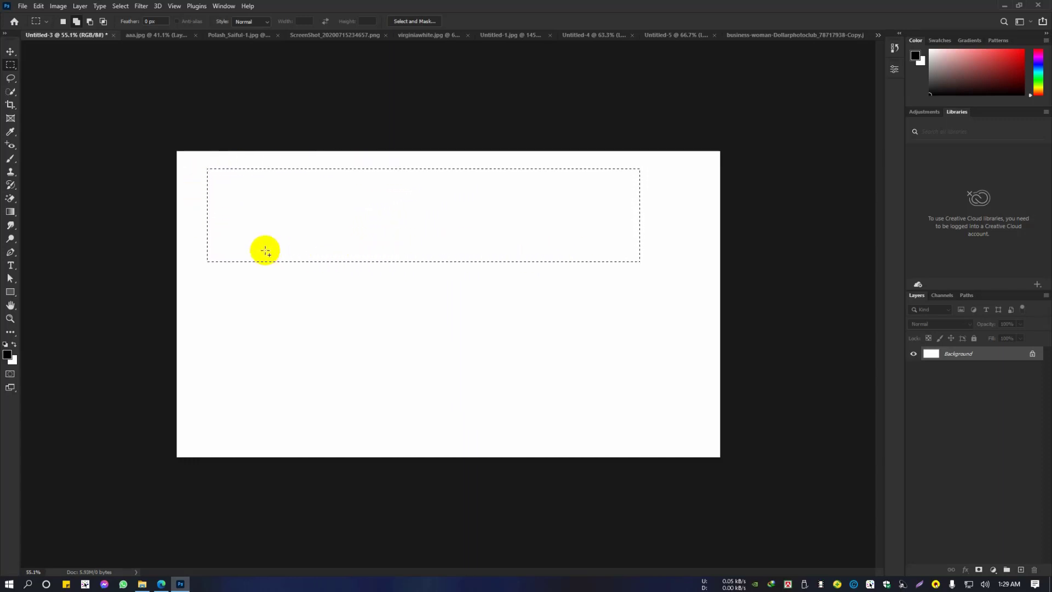
{"action": "left_click_drag", "start_coordinate": [249, 231], "coordinate": [299, 418]}
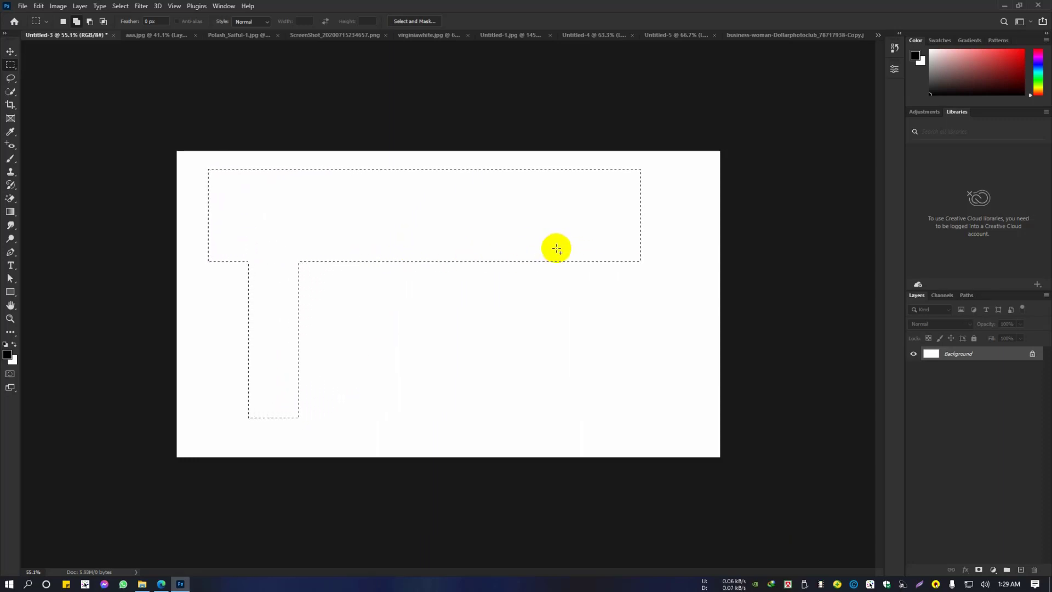
{"action": "left_click_drag", "start_coordinate": [544, 246], "coordinate": [594, 420]}
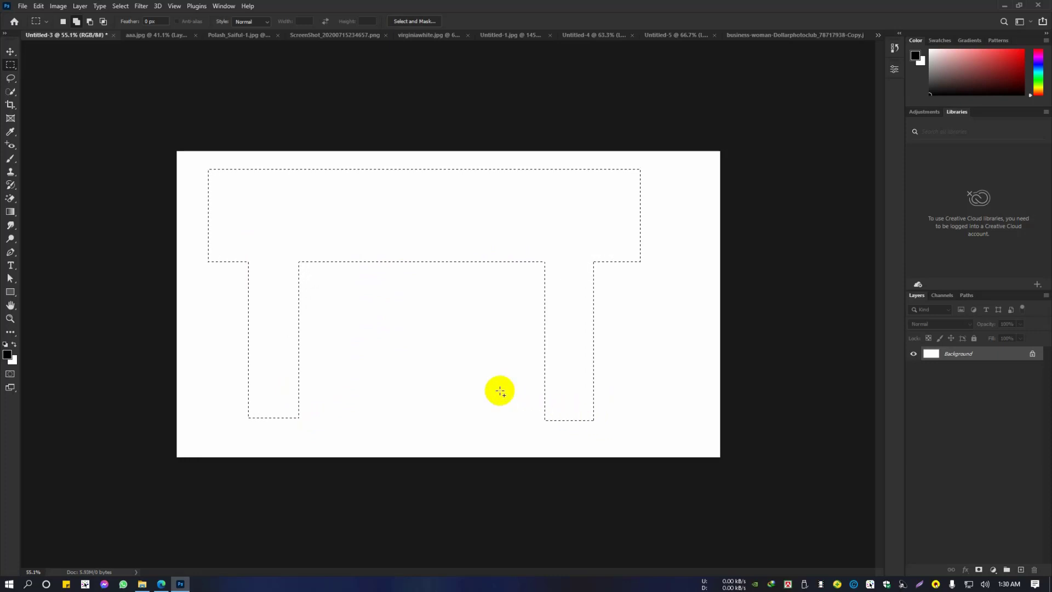
{"action": "left_click_drag", "start_coordinate": [330, 236], "coordinate": [355, 382]}
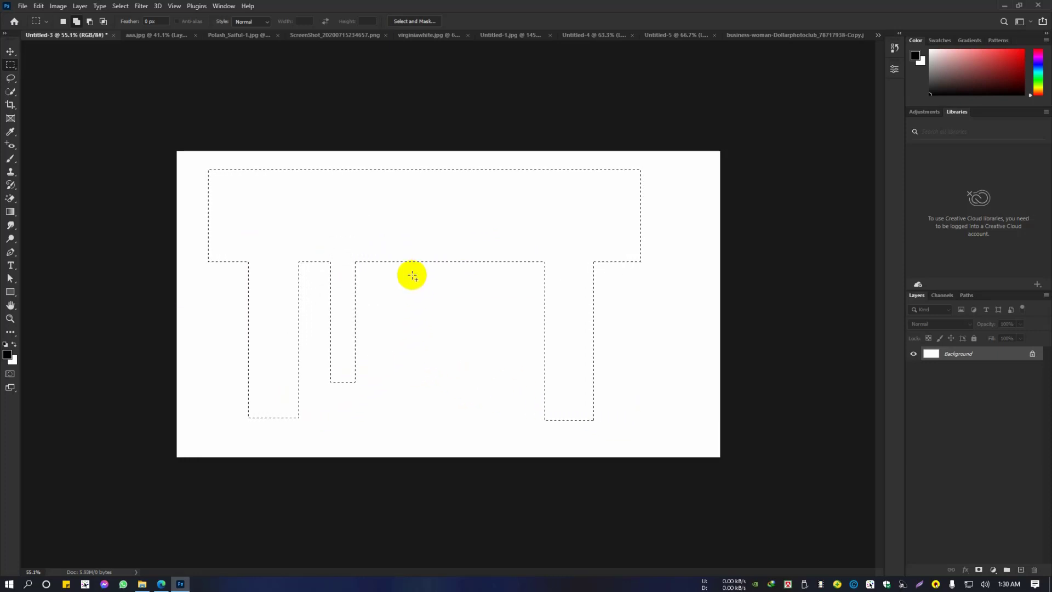
{"action": "left_click_drag", "start_coordinate": [467, 252], "coordinate": [499, 398]}
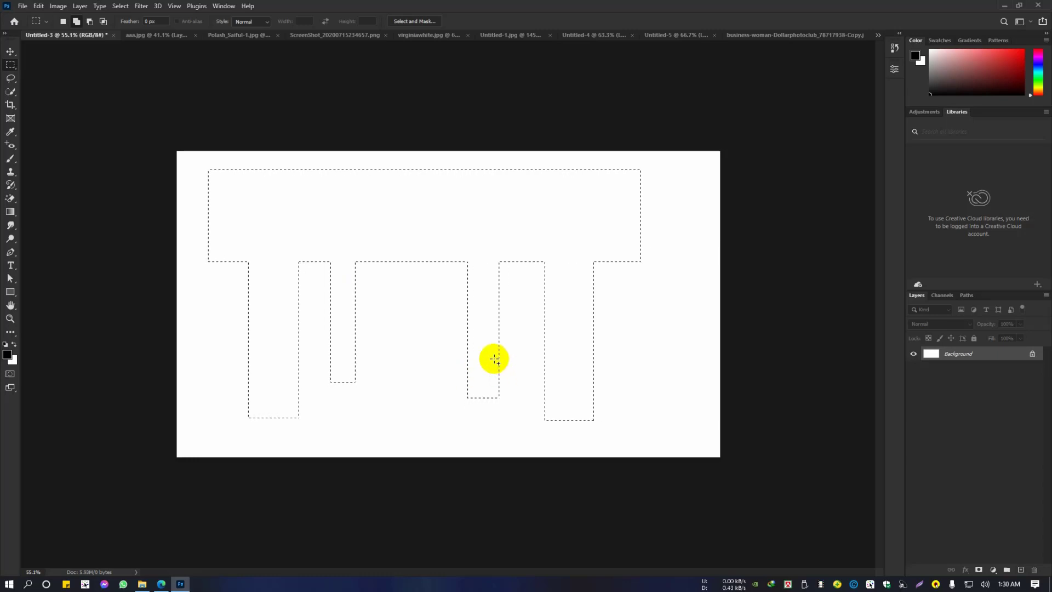
Step: In Subtract from selection mode, shorten the four legs and trim both side ends of the wide rectangle
{"action": "left_click", "coordinate": [91, 26]}
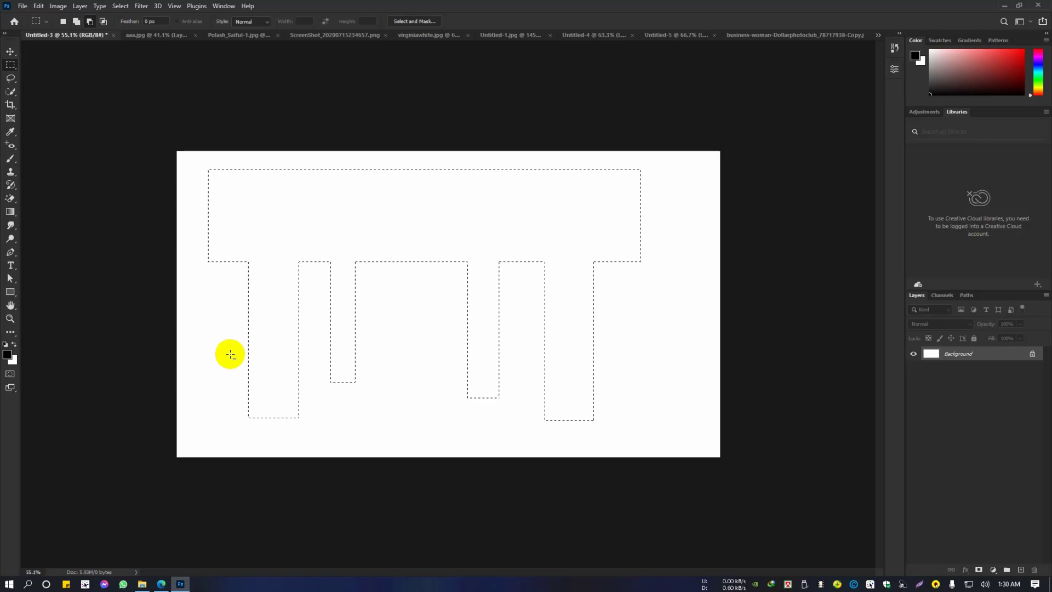
{"action": "left_click_drag", "start_coordinate": [218, 340], "coordinate": [700, 475]}
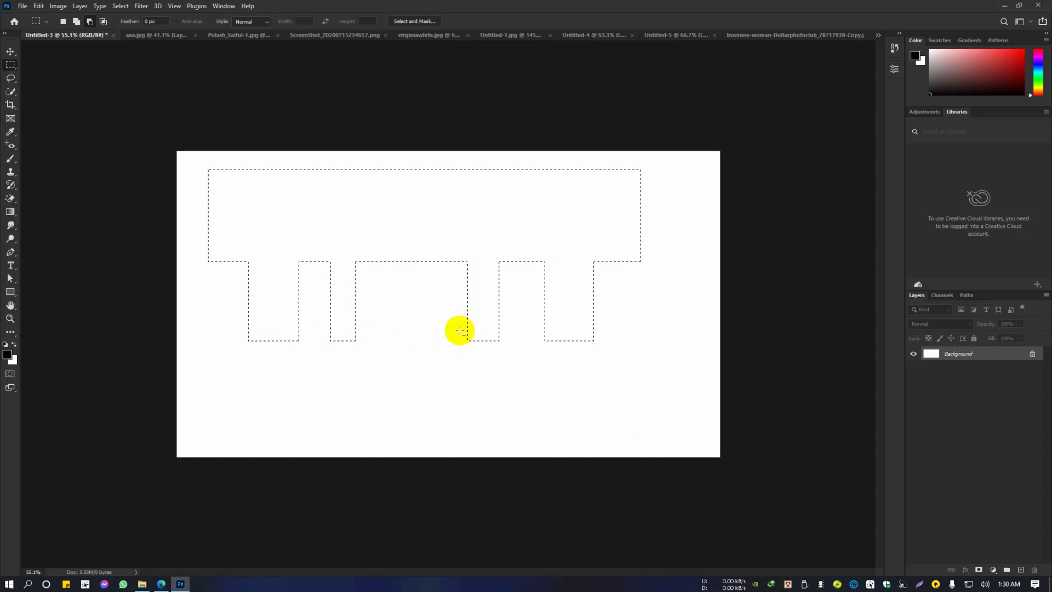
{"action": "left_click_drag", "start_coordinate": [448, 318], "coordinate": [663, 411]}
{"action": "left_click_drag", "start_coordinate": [214, 314], "coordinate": [442, 418]}
{"action": "left_click_drag", "start_coordinate": [611, 154], "coordinate": [722, 375]}
{"action": "left_click_drag", "start_coordinate": [176, 159], "coordinate": [225, 364]}
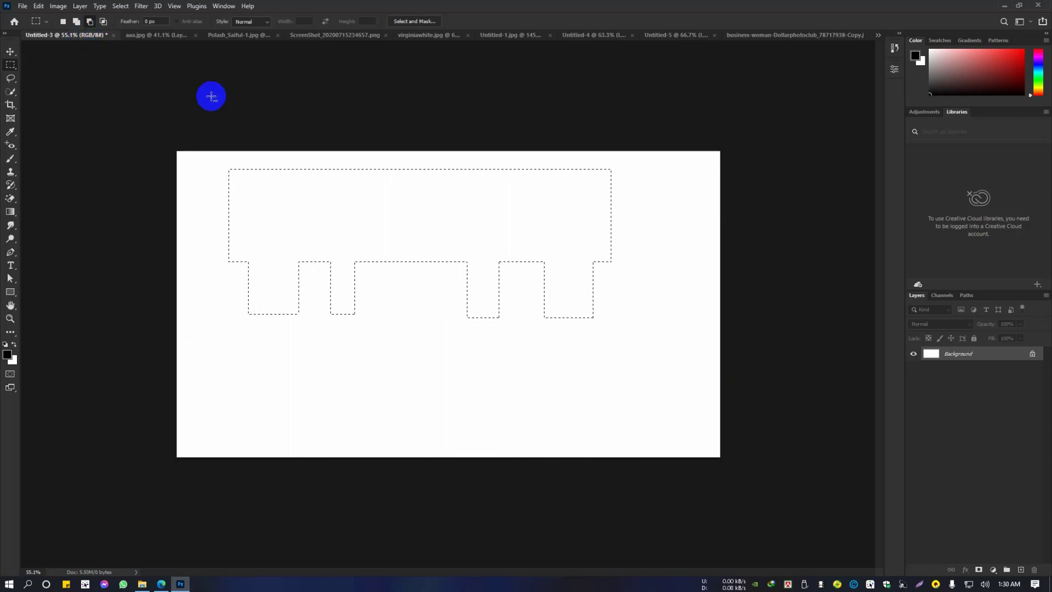
Step: Review the selection modes, then subtract the selection's right end together with its rightmost leg
{"action": "left_click", "coordinate": [64, 23]}
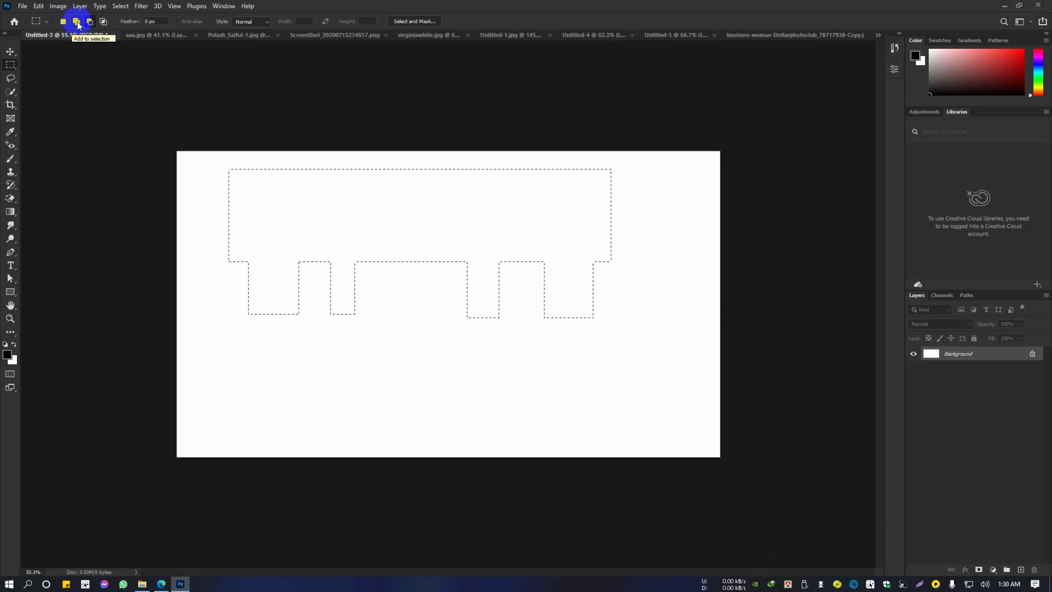
{"action": "left_click", "coordinate": [77, 22]}
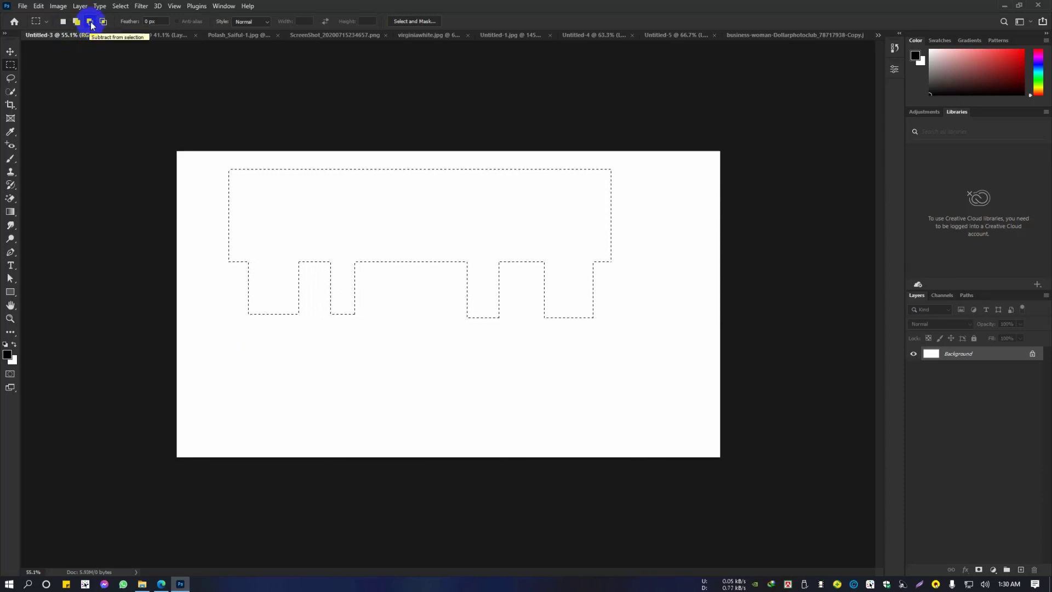
{"action": "left_click", "coordinate": [89, 22]}
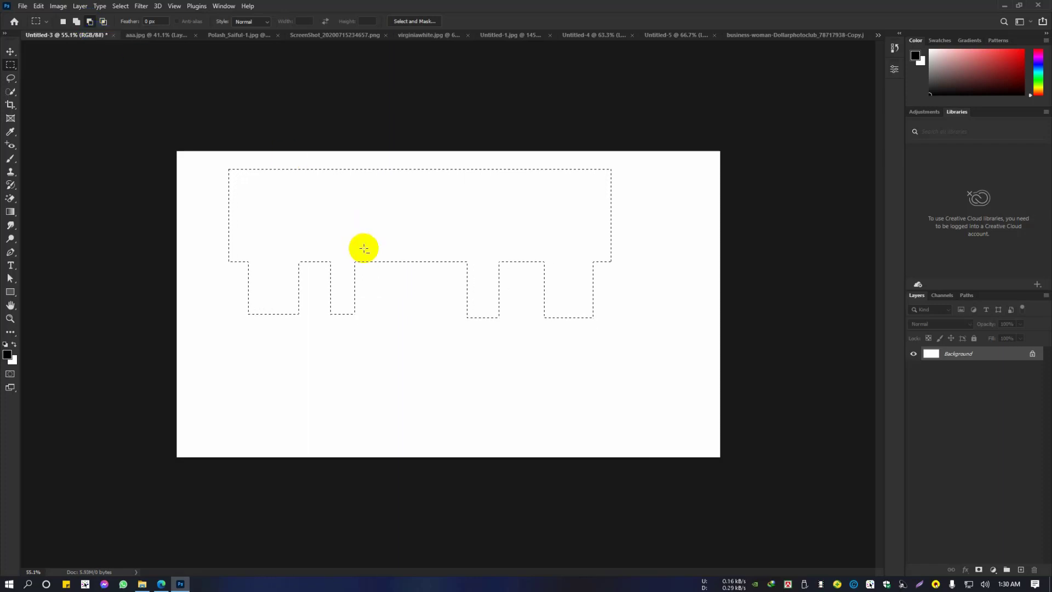
{"action": "left_click_drag", "start_coordinate": [536, 163], "coordinate": [671, 411]}
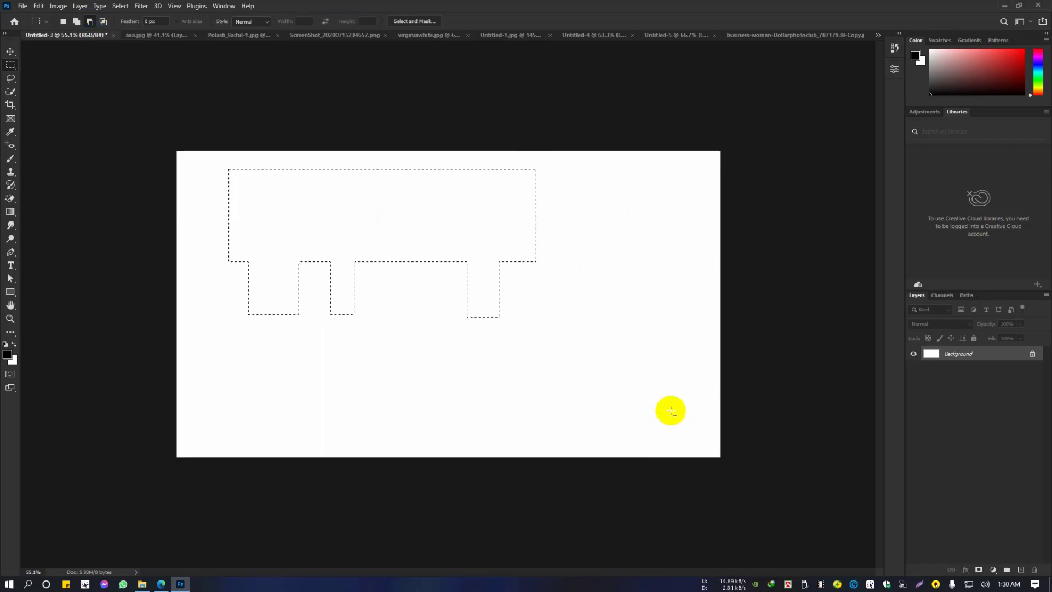
Step: In Intersect with selection mode, draw a tall rectangle about 188 by 928 px across the middle of the selection
{"action": "left_click", "coordinate": [104, 22]}
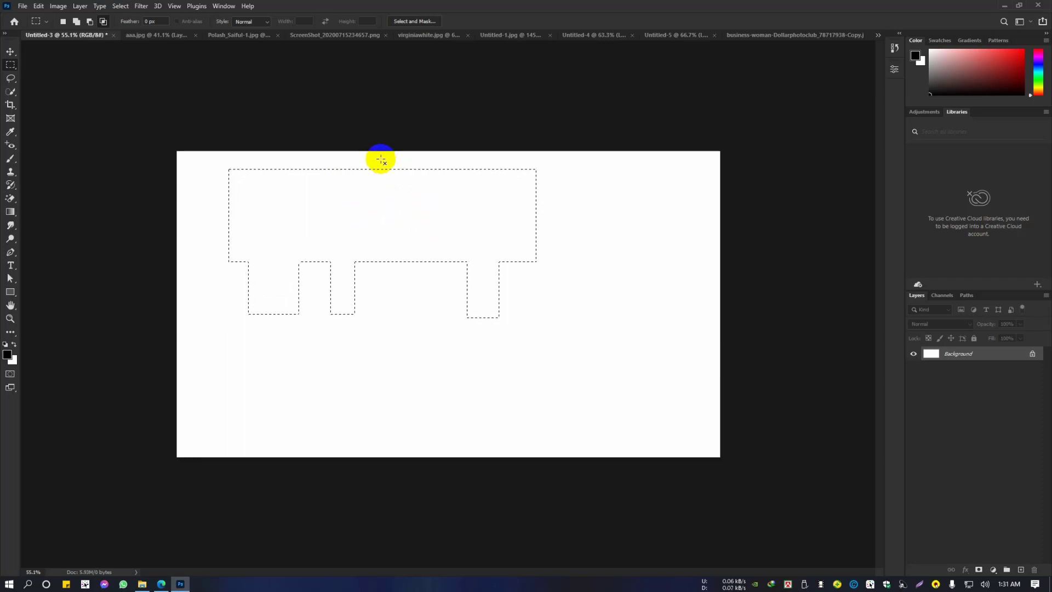
{"action": "left_click_drag", "start_coordinate": [380, 158], "coordinate": [433, 421]}
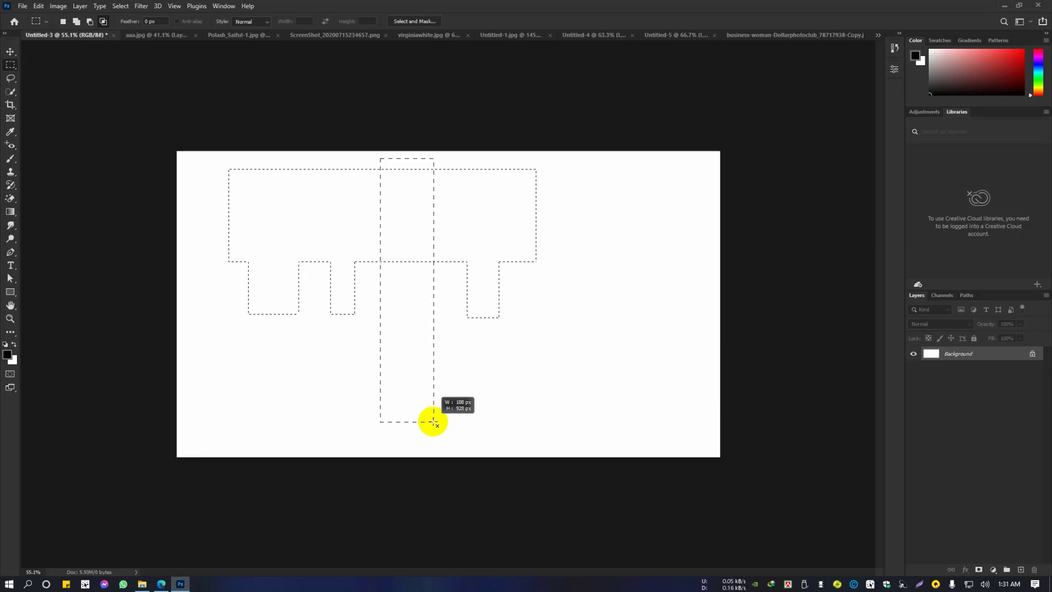
{"action": "left_click_drag", "start_coordinate": [433, 421], "coordinate": [433, 421]}
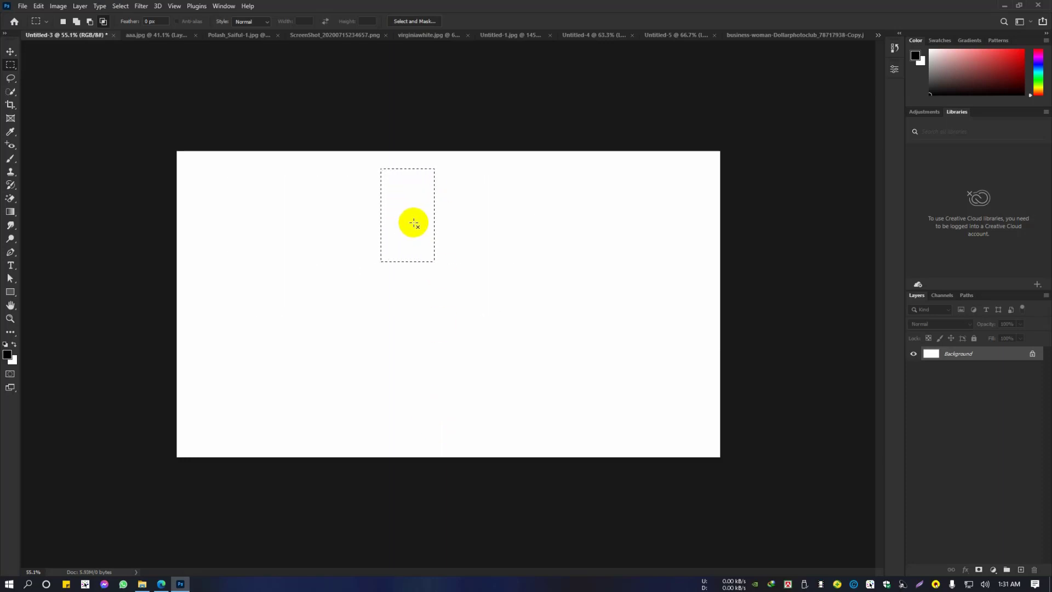
Step: Draw a new large rectangular selection, then add an overlapping rectangle on its right and a short leg beneath it
{"action": "left_click", "coordinate": [63, 22]}
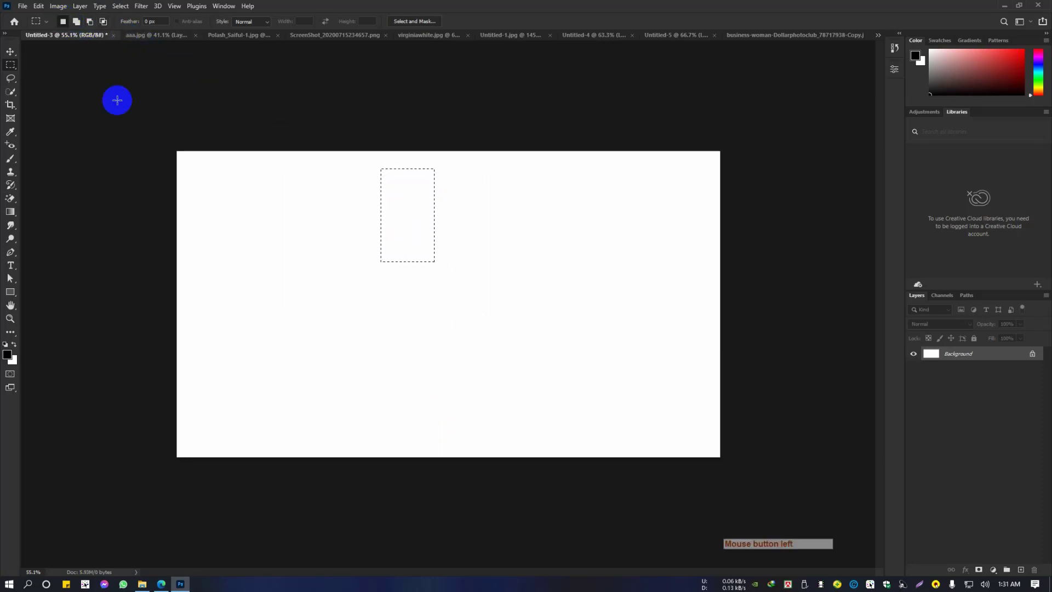
{"action": "left_click_drag", "start_coordinate": [256, 182], "coordinate": [540, 380]}
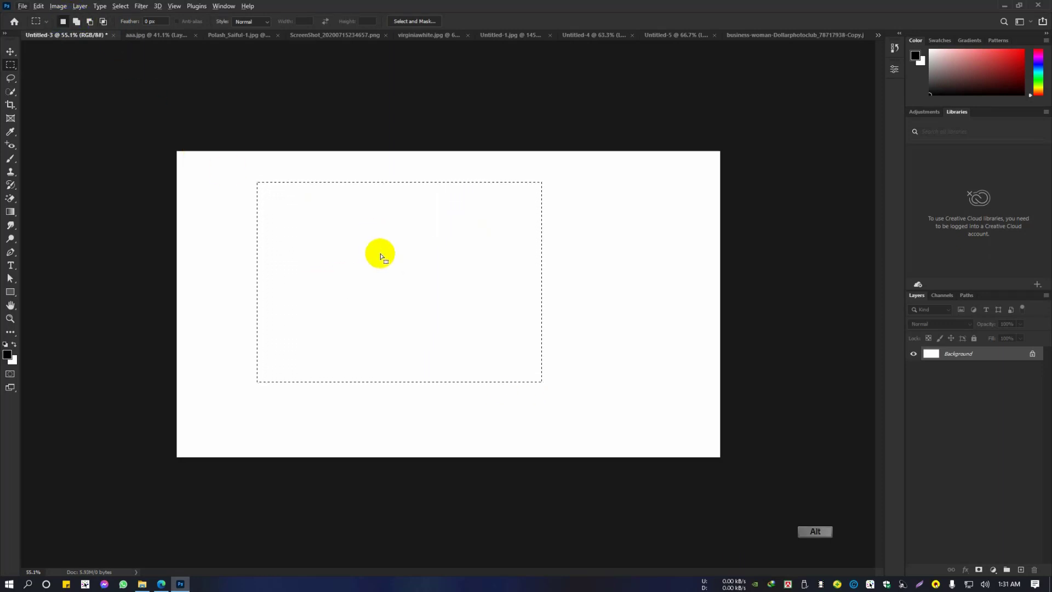
{"action": "key", "text": "shift"}
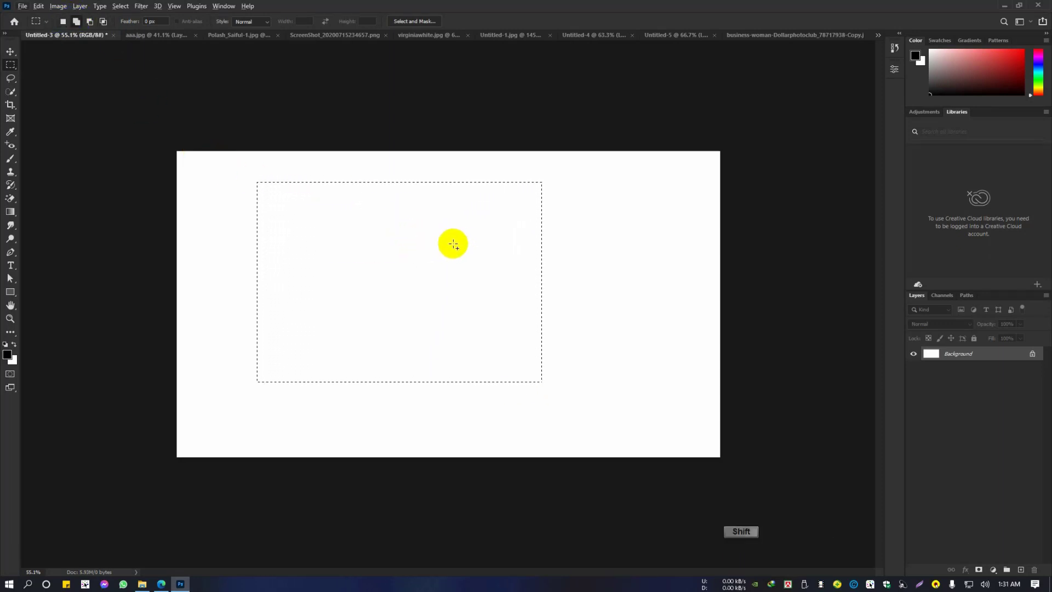
{"action": "key", "text": "shift"}
{"action": "left_click_drag", "start_coordinate": [467, 212], "coordinate": [603, 411]}
{"action": "left_click_drag", "start_coordinate": [375, 307], "coordinate": [437, 447]}
Step: Subtract vertical strips from both sides of the combined selection and a wide strip from its upper part
{"action": "key", "text": "alt"}
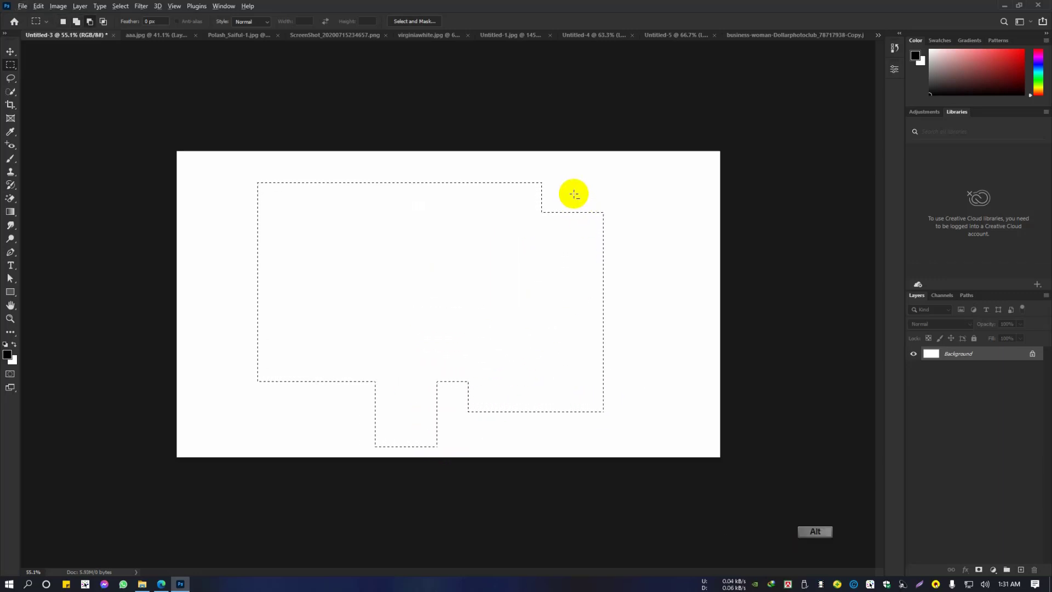
{"action": "left_click_drag", "start_coordinate": [570, 183], "coordinate": [660, 439]}
{"action": "left_click_drag", "start_coordinate": [214, 178], "coordinate": [323, 412]}
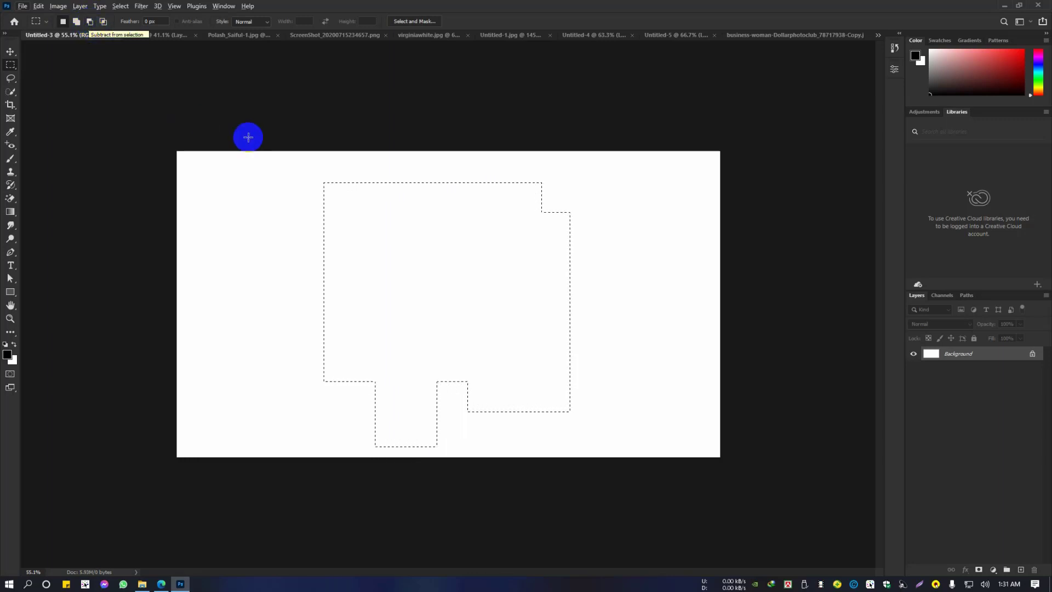
{"action": "left_click_drag", "start_coordinate": [307, 171], "coordinate": [596, 272]}
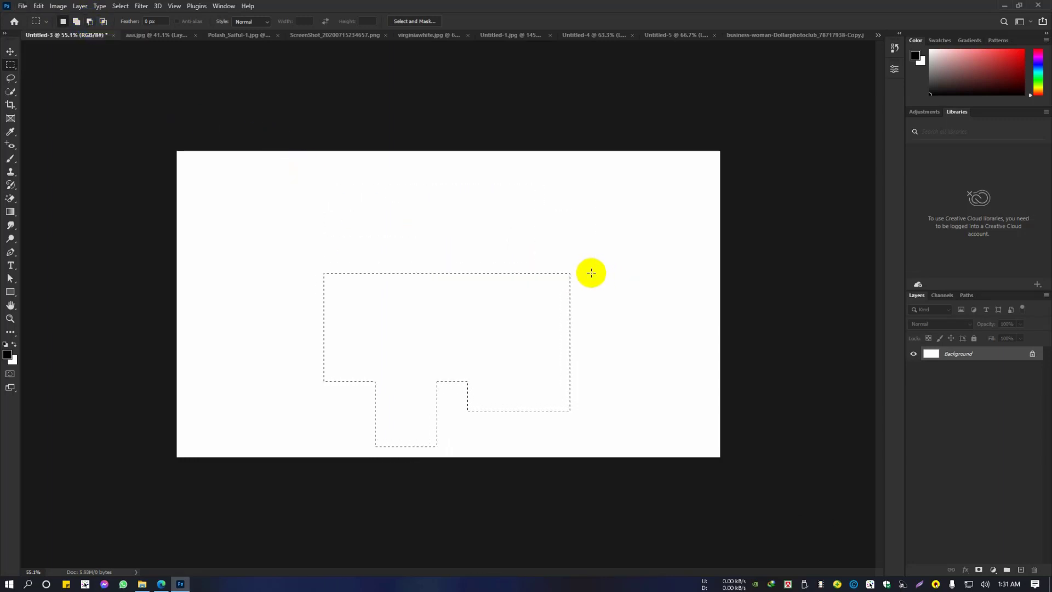
Step: Intersect the selection with a rectangle inside it, then with a narrower tall rectangle, leaving only the small overlap
{"action": "key", "text": "shift"}
{"action": "key", "text": "alt"}
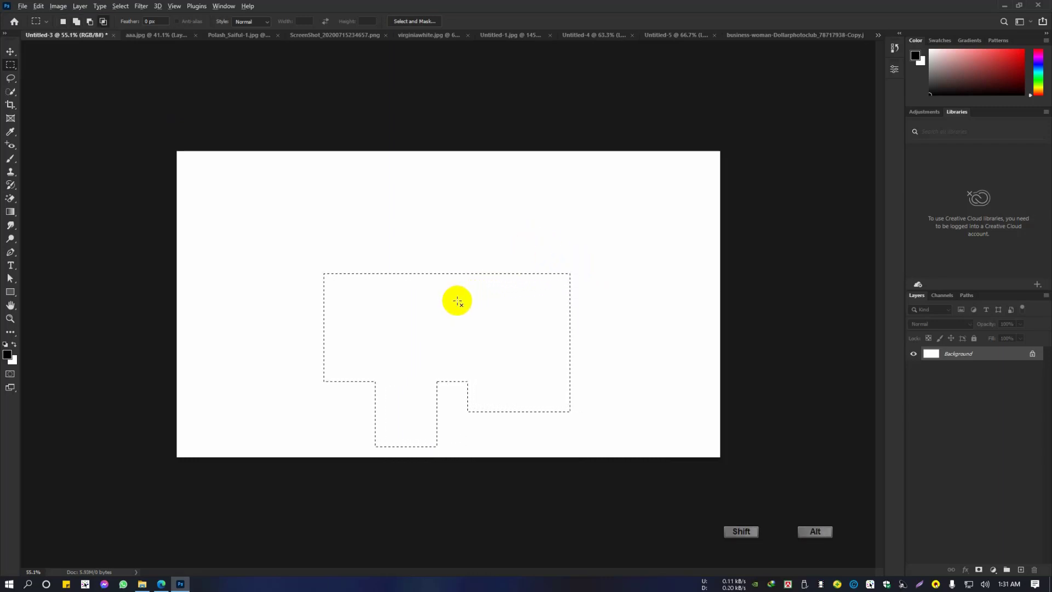
{"action": "left_click_drag", "start_coordinate": [389, 281], "coordinate": [504, 353]}
{"action": "left_click_drag", "start_coordinate": [451, 242], "coordinate": [492, 348]}
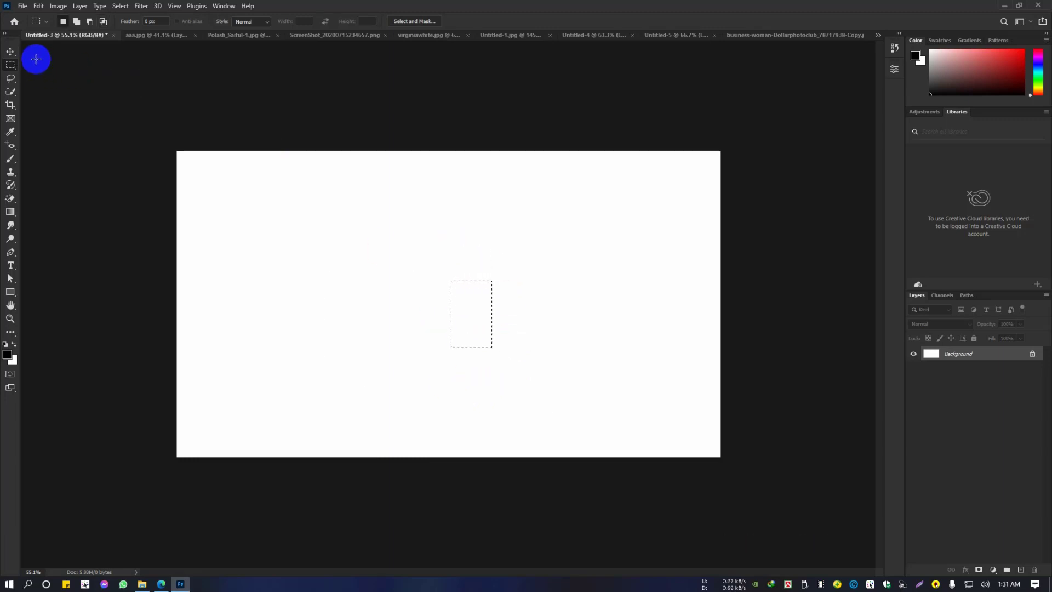
Step: Review the selection mode options of the Lasso and Object Selection tools, then activate the Quick Selection tool
{"action": "right_click", "coordinate": [11, 79]}
{"action": "left_click", "coordinate": [36, 78]}
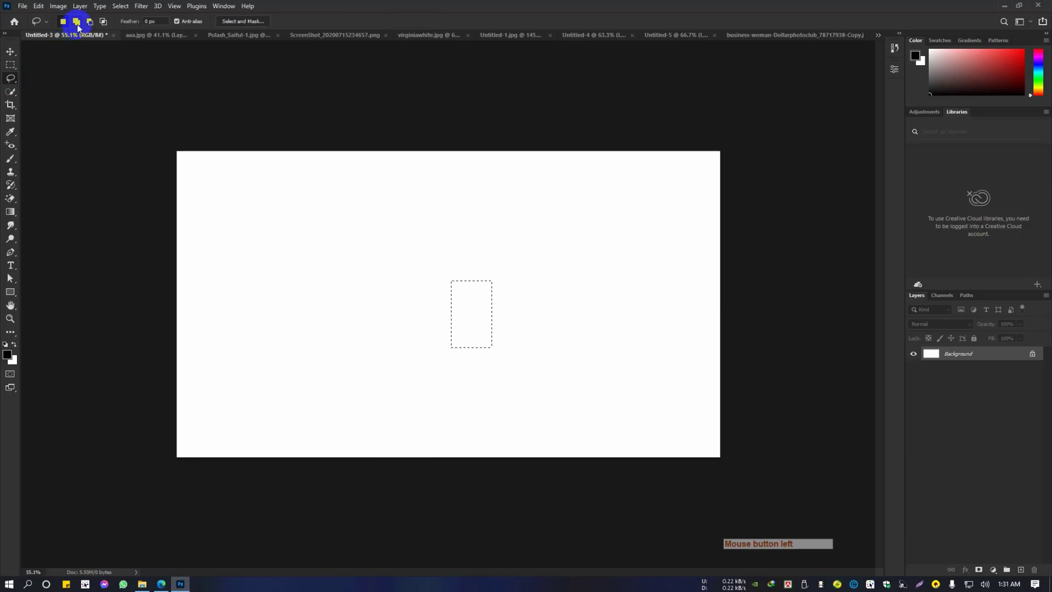
{"action": "right_click", "coordinate": [11, 92]}
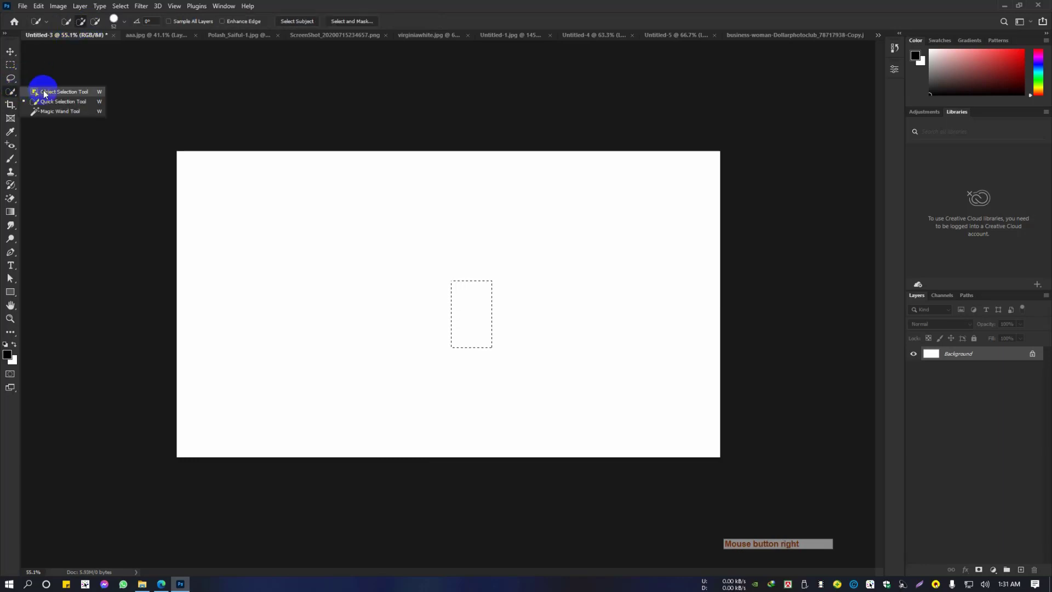
{"action": "left_click", "coordinate": [38, 88]}
{"action": "right_click", "coordinate": [11, 91]}
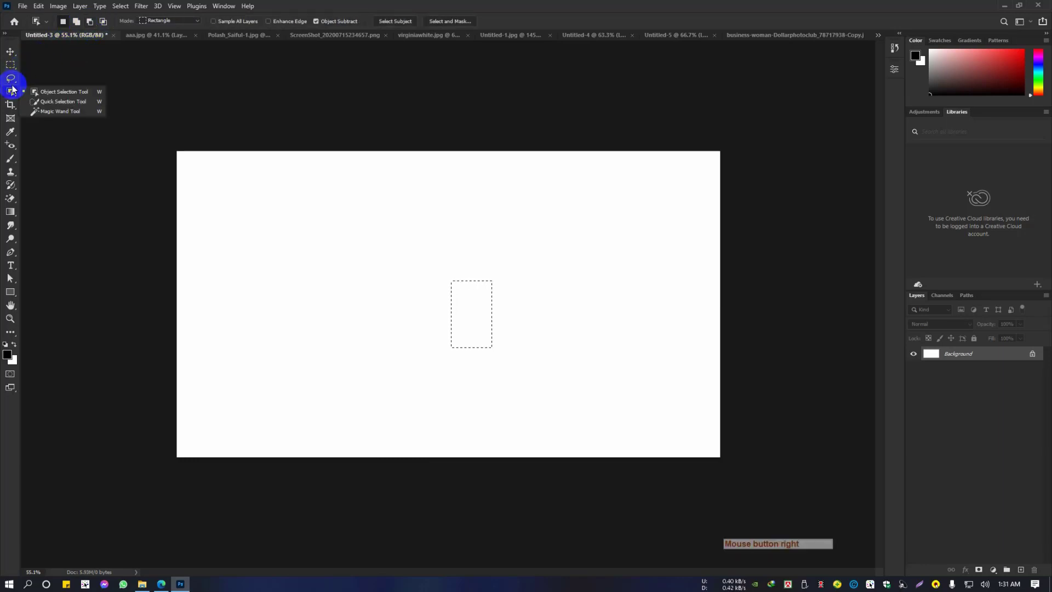
{"action": "left_click", "coordinate": [54, 101]}
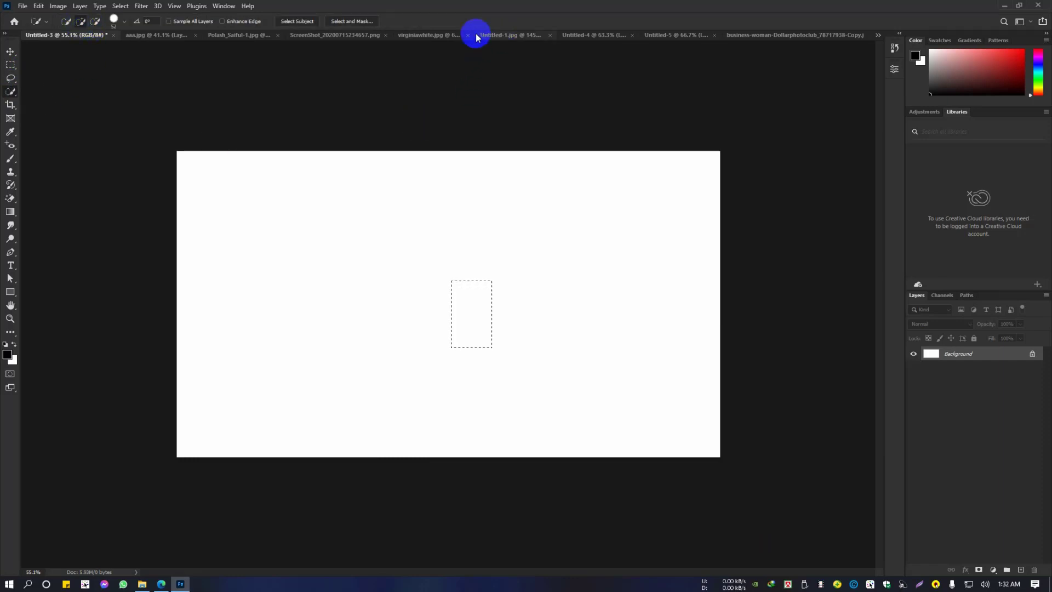
{"action": "left_click", "coordinate": [427, 33]}
{"action": "scroll", "coordinate": [522, 233], "scroll_direction": "down", "scroll_amount": 3}
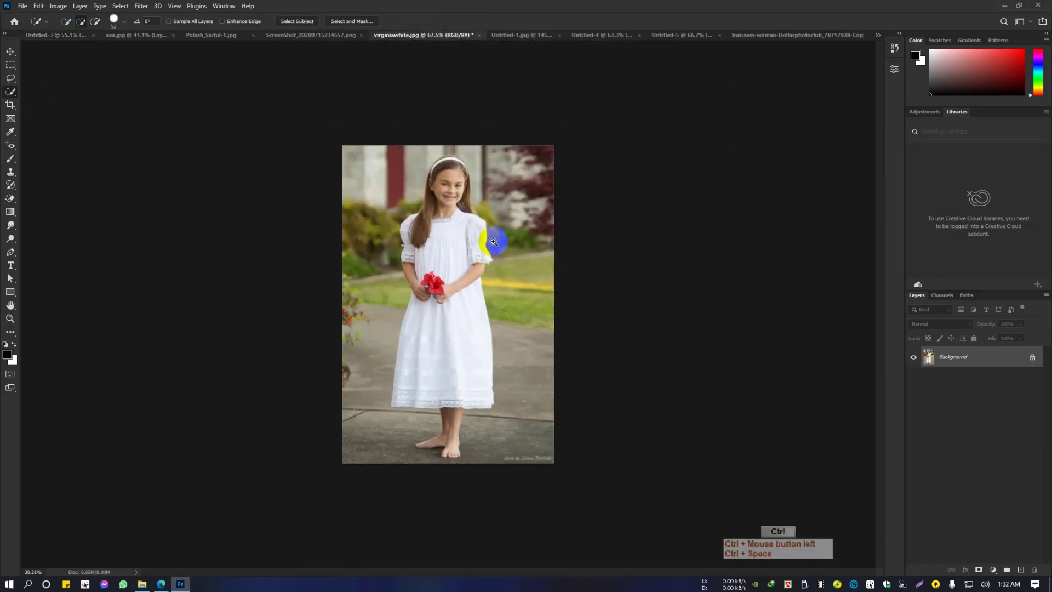
{"action": "right_click", "coordinate": [446, 236], "text": "alt"}
{"action": "right_click", "coordinate": [448, 141], "text": "alt"}
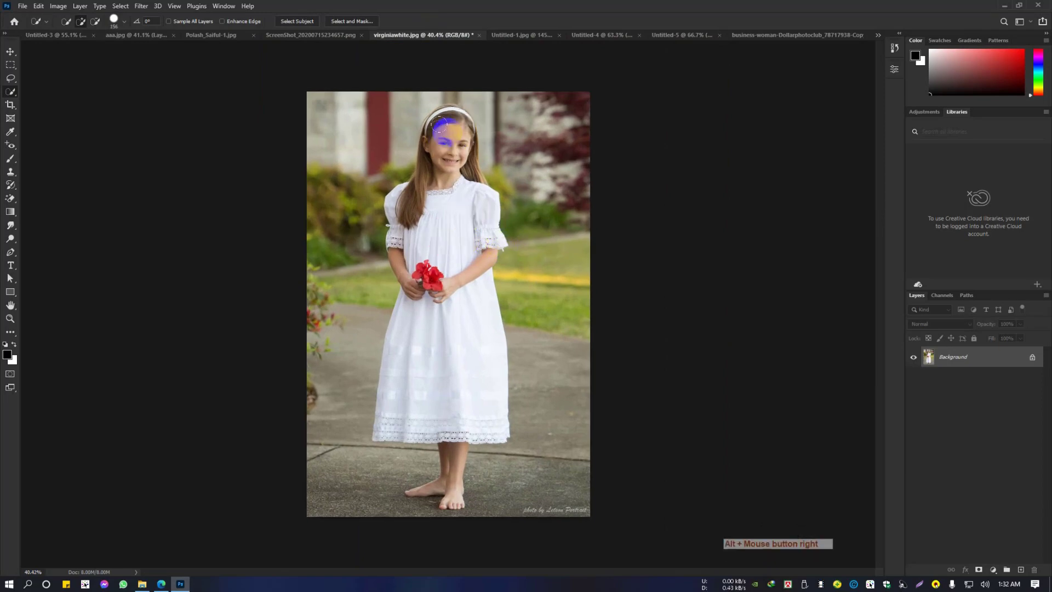
{"action": "mouse_move", "coordinate": [443, 124]}
{"action": "left_mouse_down"}
{"action": "mouse_move", "coordinate": [433, 396]}
{"action": "mouse_move", "coordinate": [494, 384]}
{"action": "left_mouse_up"}
{"action": "mouse_move", "coordinate": [453, 378]}
{"action": "left_mouse_down"}
{"action": "mouse_move", "coordinate": [447, 159]}
{"action": "mouse_move", "coordinate": [444, 207]}
{"action": "mouse_move", "coordinate": [471, 232]}
{"action": "mouse_move", "coordinate": [429, 401]}
{"action": "mouse_move", "coordinate": [419, 369]}
{"action": "left_mouse_up"}
Step: Adjust the brush size and refine the quick selection around the girl's figure with further strokes
{"action": "right_click", "coordinate": [472, 232], "text": "alt"}
{"action": "left_click_drag", "start_coordinate": [426, 195], "coordinate": [453, 206]}
{"action": "left_click_drag", "start_coordinate": [452, 184], "coordinate": [405, 345]}
{"action": "left_click_drag", "start_coordinate": [480, 181], "coordinate": [504, 186]}
{"action": "mouse_move", "coordinate": [483, 159]}
{"action": "left_mouse_down"}
{"action": "mouse_move", "coordinate": [399, 137]}
{"action": "mouse_move", "coordinate": [314, 85]}
{"action": "left_mouse_up"}
Step: Subtract the background areas that spilled into the selection beside the girl's dress and arms
{"action": "mouse_move", "coordinate": [404, 263]}
{"action": "left_mouse_down"}
{"action": "mouse_move", "coordinate": [415, 277]}
{"action": "mouse_move", "coordinate": [460, 285]}
{"action": "mouse_move", "coordinate": [494, 277]}
{"action": "mouse_move", "coordinate": [527, 302]}
{"action": "left_mouse_up"}
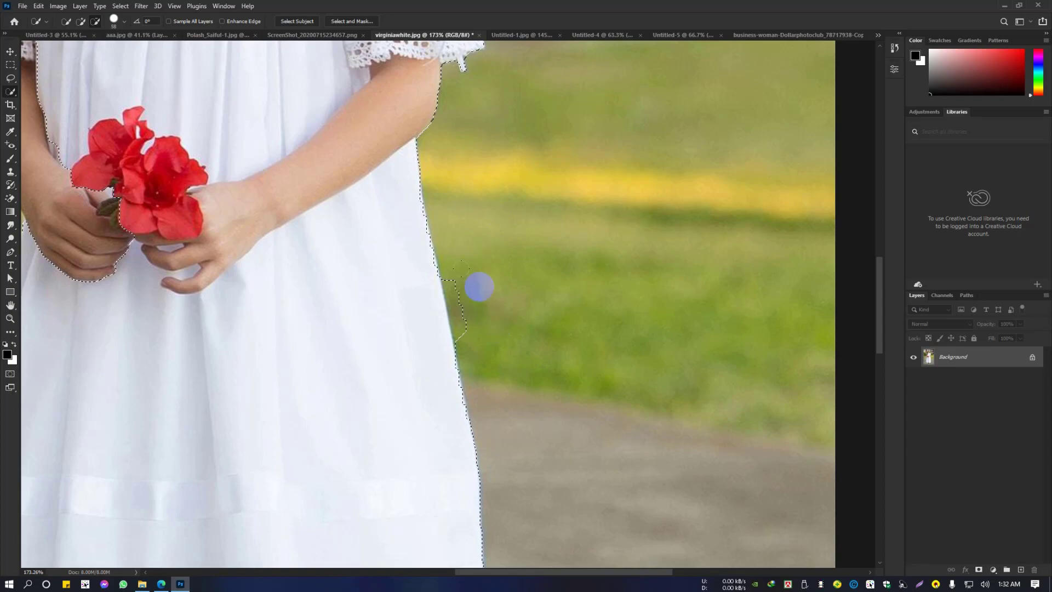
{"action": "left_click_drag", "start_coordinate": [488, 297], "coordinate": [461, 293]}
{"action": "left_click_drag", "start_coordinate": [418, 173], "coordinate": [463, 380]}
{"action": "left_click_drag", "start_coordinate": [365, 159], "coordinate": [388, 240]}
{"action": "left_click_drag", "start_coordinate": [348, 158], "coordinate": [382, 158]}
{"action": "left_click_drag", "start_coordinate": [337, 420], "coordinate": [392, 209]}
{"action": "left_click_drag", "start_coordinate": [279, 356], "coordinate": [314, 255]}
{"action": "left_click_drag", "start_coordinate": [380, 299], "coordinate": [369, 212]}
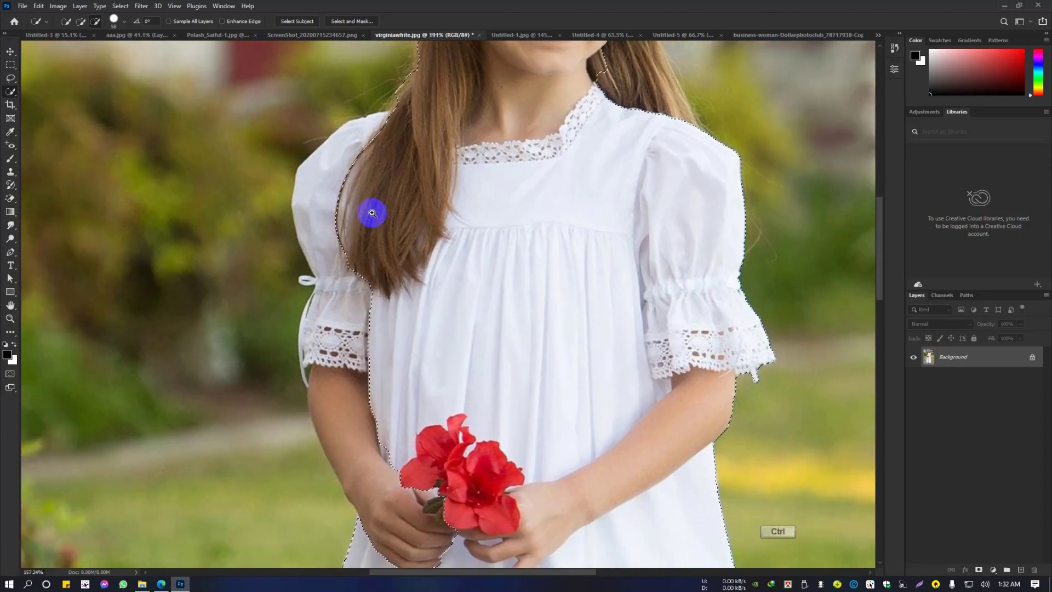
Step: In Add to selection mode, paint in the missing sleeve, arm and remaining unselected parts of the girl
{"action": "left_click", "coordinate": [81, 22]}
{"action": "left_click_drag", "start_coordinate": [305, 189], "coordinate": [334, 197]}
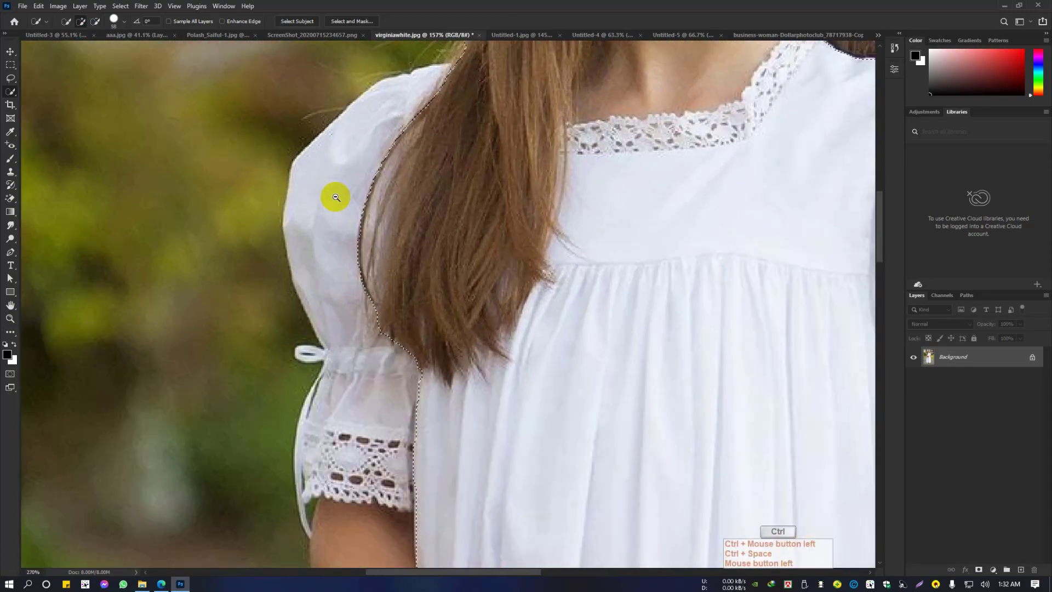
{"action": "mouse_move", "coordinate": [492, 197]}
{"action": "left_mouse_down"}
{"action": "mouse_move", "coordinate": [463, 193]}
{"action": "mouse_move", "coordinate": [466, 160]}
{"action": "mouse_move", "coordinate": [478, 151]}
{"action": "mouse_move", "coordinate": [426, 171]}
{"action": "mouse_move", "coordinate": [419, 208]}
{"action": "mouse_move", "coordinate": [437, 374]}
{"action": "left_mouse_up"}
{"action": "left_click_drag", "start_coordinate": [554, 343], "coordinate": [582, 337]}
{"action": "left_click_drag", "start_coordinate": [609, 96], "coordinate": [520, 375]}
{"action": "left_click_drag", "start_coordinate": [512, 182], "coordinate": [468, 298]}
{"action": "mouse_move", "coordinate": [457, 158]}
{"action": "left_mouse_down"}
{"action": "mouse_move", "coordinate": [385, 230]}
{"action": "mouse_move", "coordinate": [379, 251]}
{"action": "mouse_move", "coordinate": [424, 161]}
{"action": "mouse_move", "coordinate": [463, 139]}
{"action": "mouse_move", "coordinate": [547, 146]}
{"action": "mouse_move", "coordinate": [482, 134]}
{"action": "mouse_move", "coordinate": [586, 199]}
{"action": "mouse_move", "coordinate": [612, 396]}
{"action": "mouse_move", "coordinate": [592, 377]}
{"action": "mouse_move", "coordinate": [608, 380]}
{"action": "mouse_move", "coordinate": [542, 355]}
{"action": "mouse_move", "coordinate": [535, 338]}
{"action": "mouse_move", "coordinate": [595, 299]}
{"action": "mouse_move", "coordinate": [612, 314]}
{"action": "mouse_move", "coordinate": [604, 230]}
{"action": "left_mouse_up"}
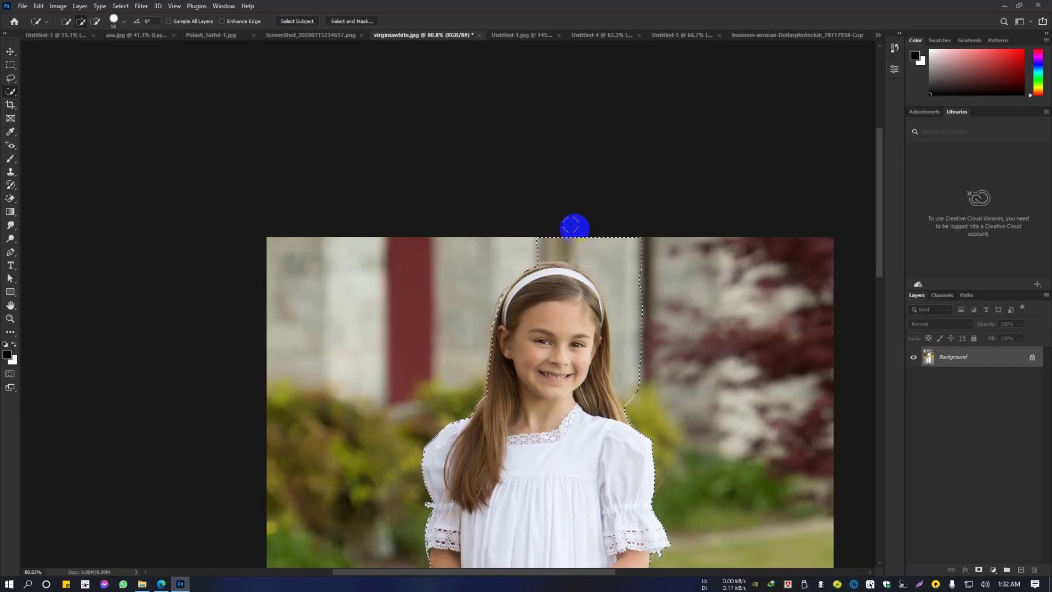
Step: Subtract the background above the girl's head and beside her hair from the selection
{"action": "mouse_move", "coordinate": [526, 228]}
{"action": "left_mouse_down"}
{"action": "mouse_move", "coordinate": [590, 228]}
{"action": "mouse_move", "coordinate": [553, 231]}
{"action": "mouse_move", "coordinate": [646, 272]}
{"action": "left_mouse_up"}
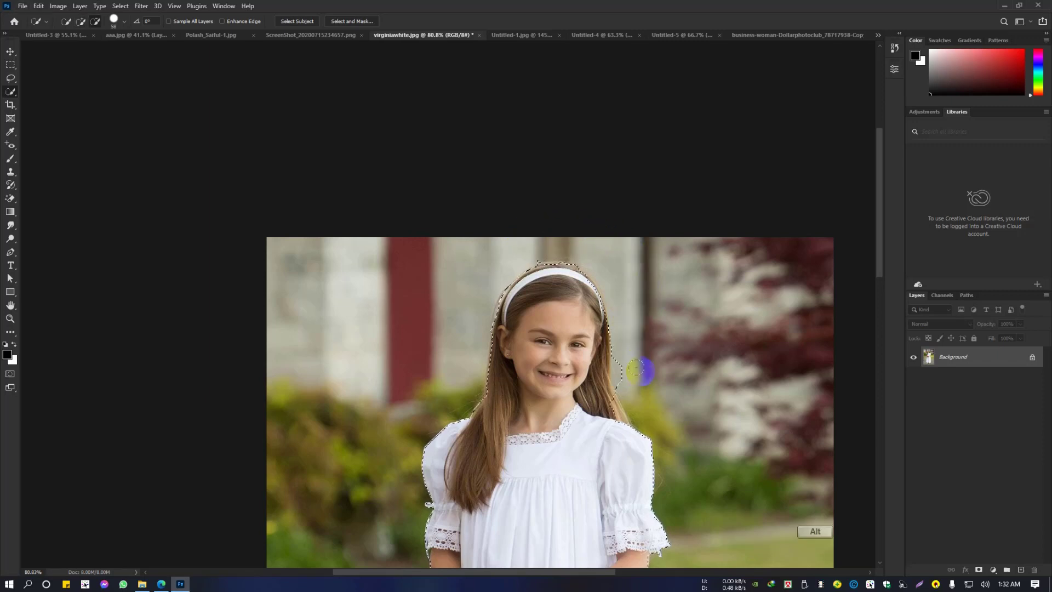
{"action": "mouse_move", "coordinate": [630, 373]}
{"action": "left_mouse_down"}
{"action": "mouse_move", "coordinate": [627, 353]}
{"action": "mouse_move", "coordinate": [637, 373]}
{"action": "left_mouse_up"}
Step: Toggle Quick Mask on and off repeatedly to check how cleanly the selection isolates the girl
{"action": "key", "text": "q"}
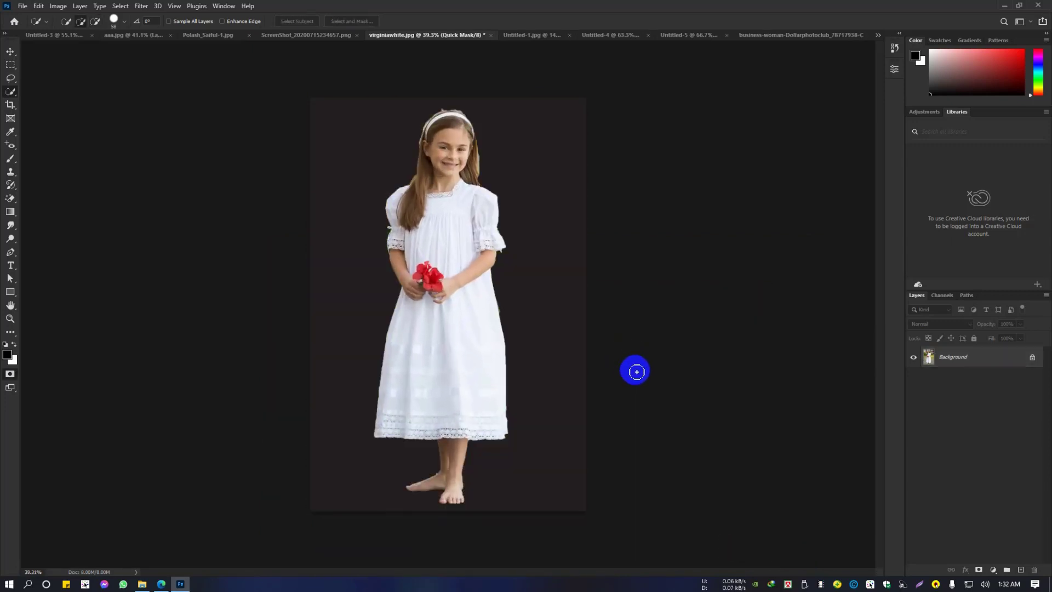
{"action": "key", "text": "q"}
{"action": "key", "text": "q"}
{"action": "key", "text": "q"}
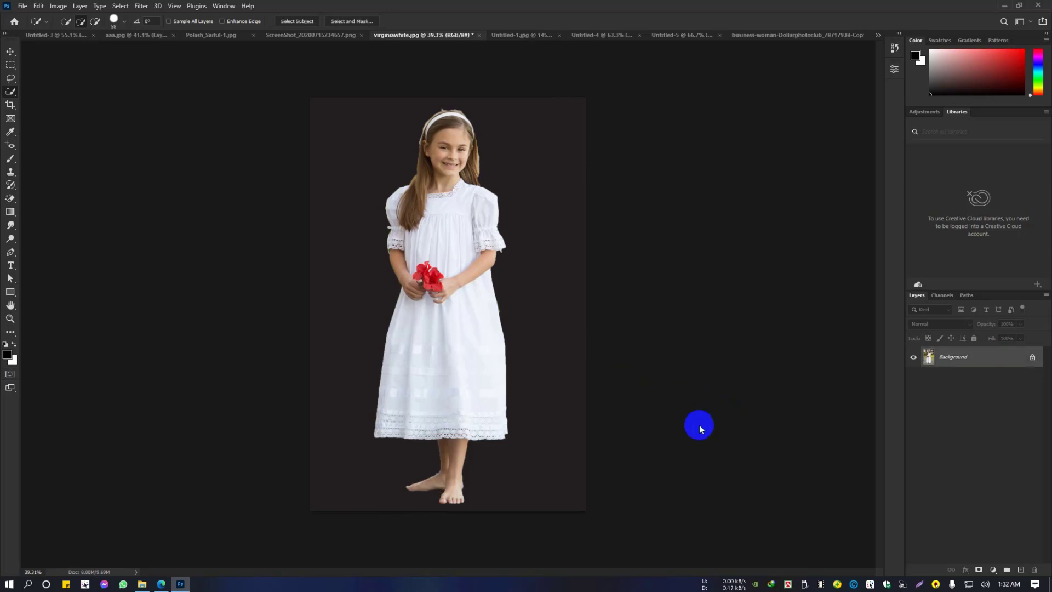
{"action": "key", "text": "q"}
{"action": "key", "text": "q"}
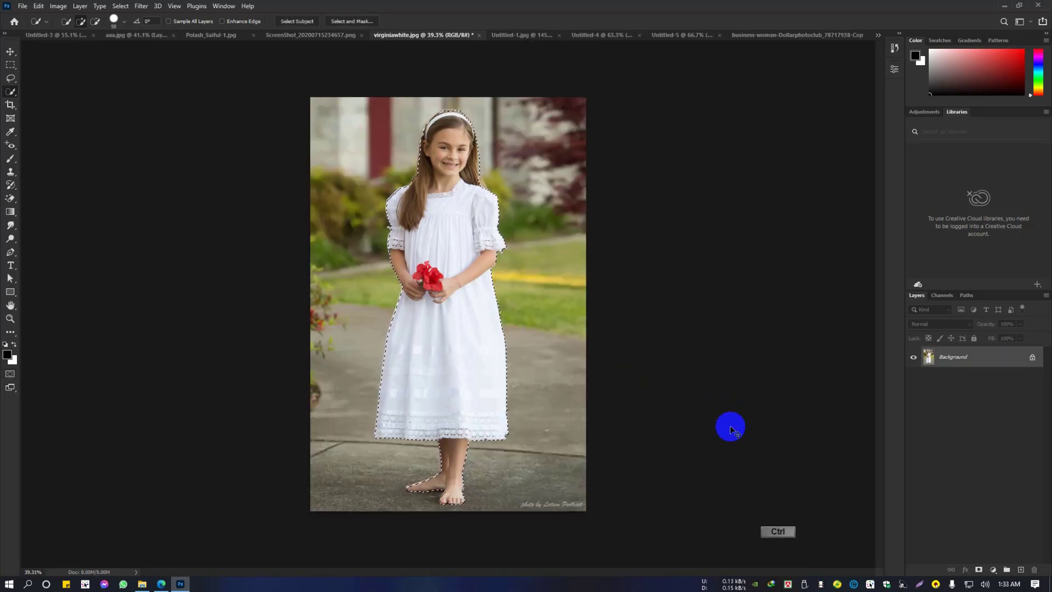
Step: Copy the selected girl to a new layer and add a white-filled layer between it and the Background
{"action": "key", "text": "ctrl+j"}
{"action": "left_click", "coordinate": [990, 381]}
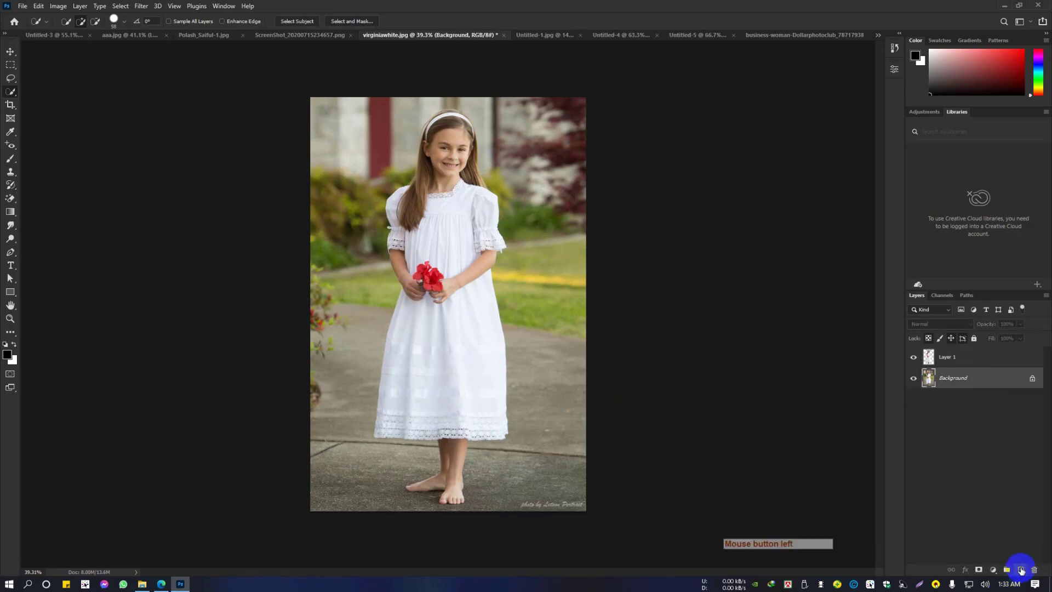
{"action": "left_click", "coordinate": [1020, 570]}
{"action": "key", "text": "ctrl+BackSpace"}
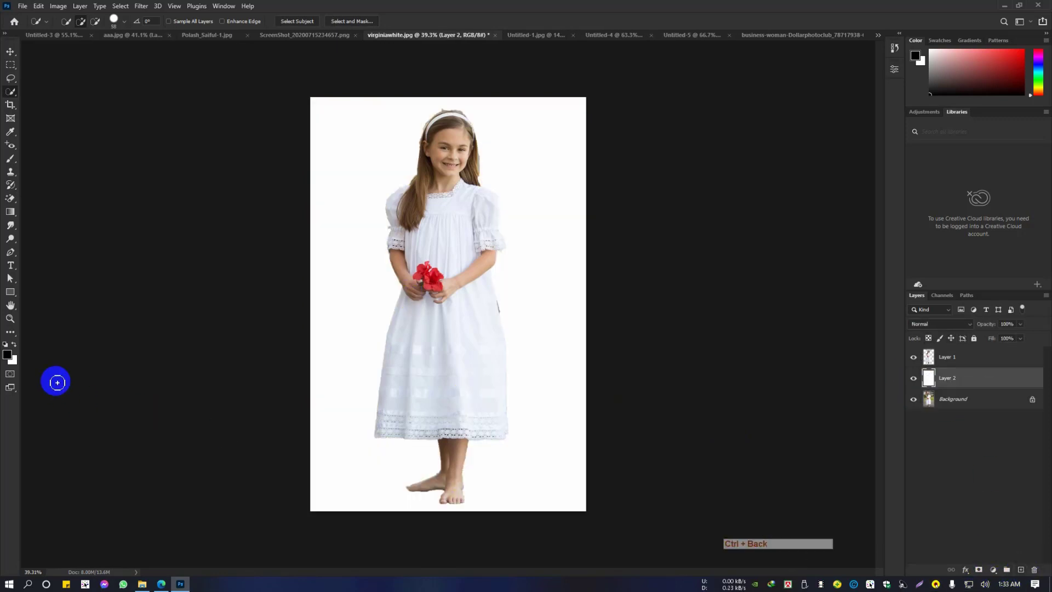
Step: Inspect the girl's cutout edges against the white fill, then delete the white-filled layer
{"action": "scroll", "coordinate": [482, 219], "scroll_direction": "up", "scroll_amount": 4}
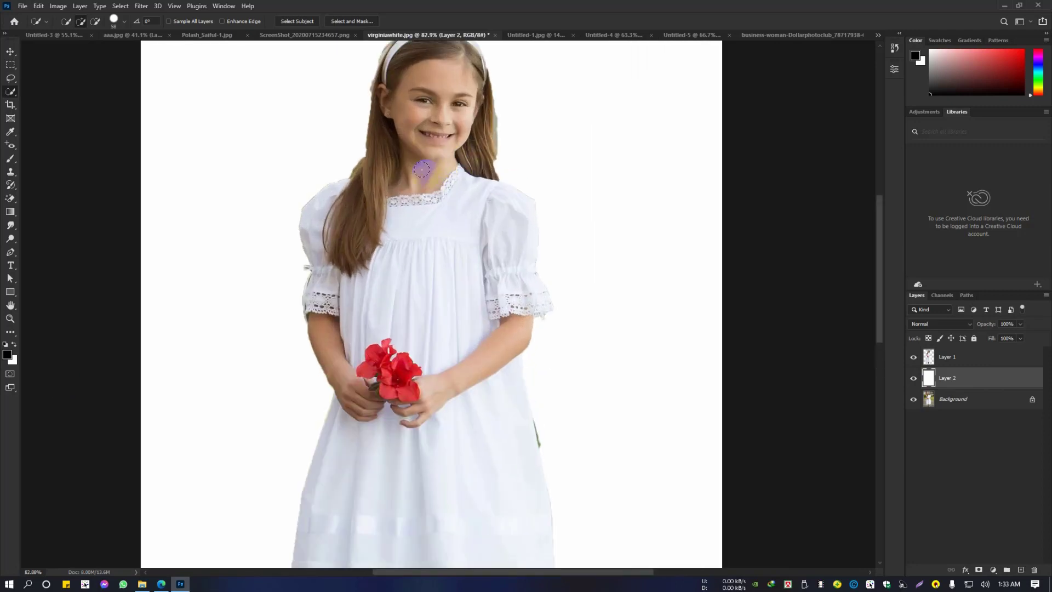
{"action": "scroll", "coordinate": [432, 200], "scroll_direction": "down", "scroll_amount": 2}
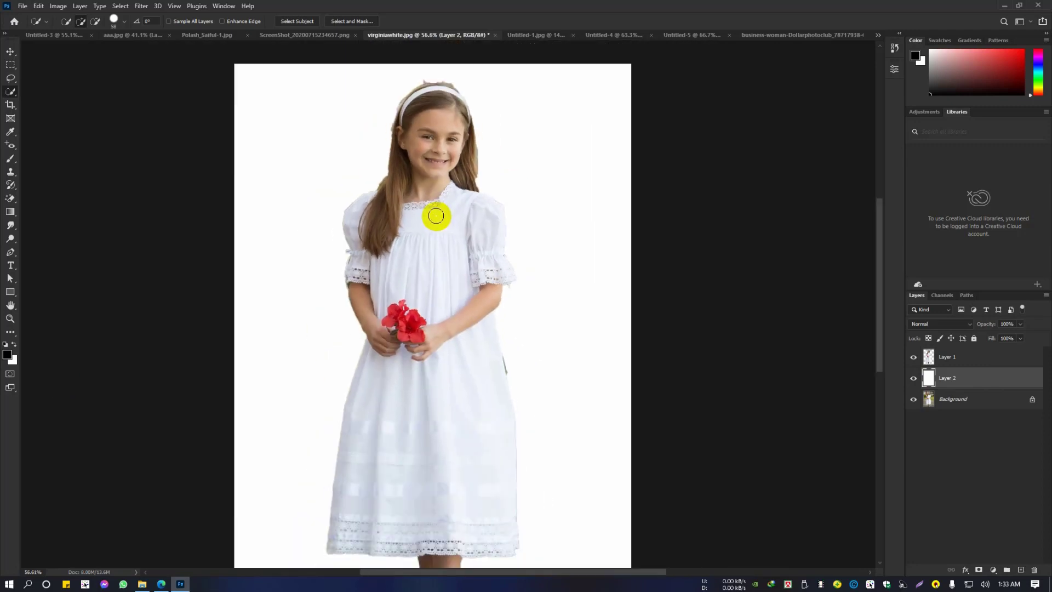
{"action": "scroll", "coordinate": [436, 216], "scroll_direction": "down", "scroll_amount": 1}
{"action": "scroll", "coordinate": [438, 217], "scroll_direction": "down", "scroll_amount": 1}
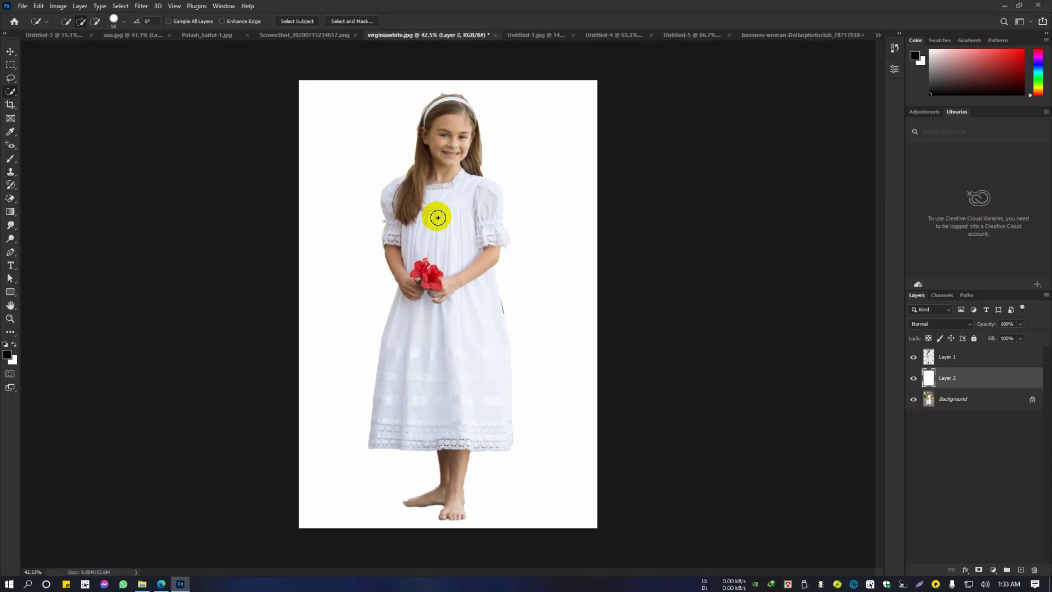
{"action": "key", "text": "Delete"}
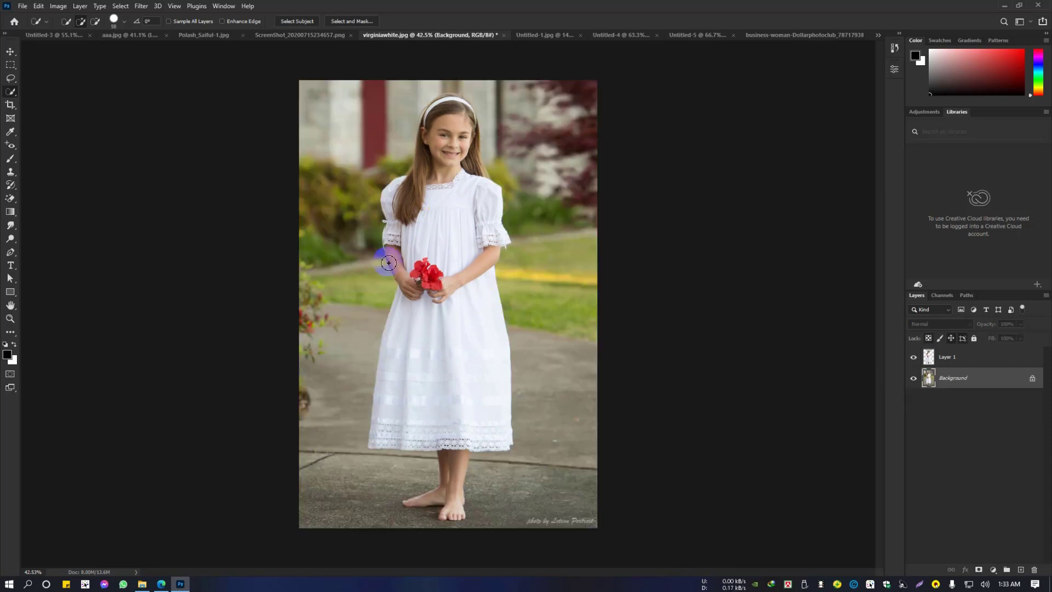
Step: Switch to the Untitled-3 document with the Move tool active and clear the small rectangular selection
{"action": "left_click", "coordinate": [14, 52]}
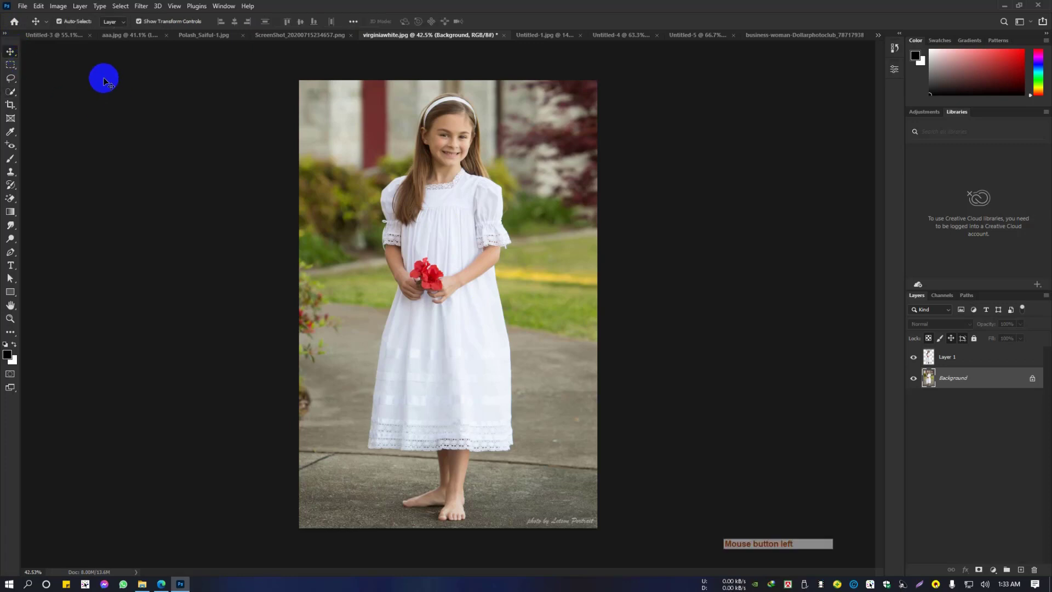
{"action": "left_click", "coordinate": [73, 37]}
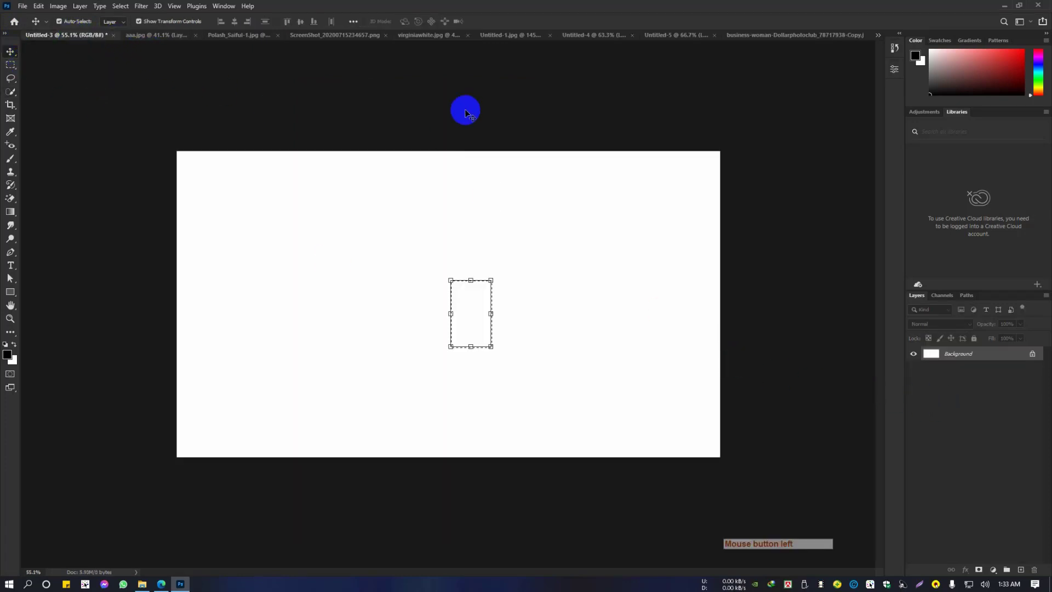
{"action": "left_click", "coordinate": [534, 338], "text": "ctrl"}
{"action": "left_click_drag", "start_coordinate": [247, 281], "coordinate": [270, 288]}
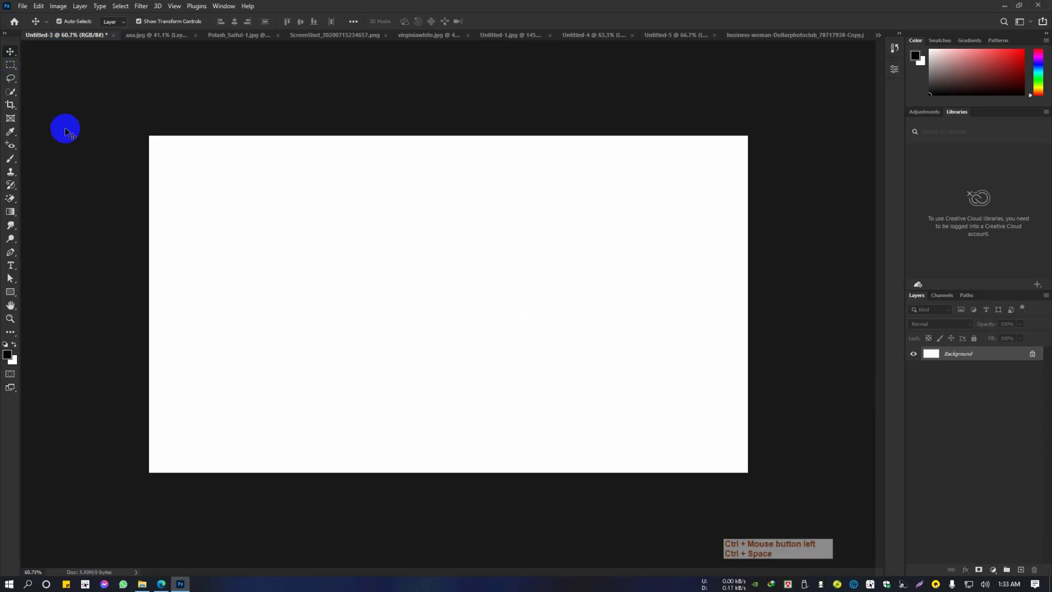
Step: Draw a circular selection in the canvas's upper-left area with the Elliptical Marquee tool and add a new empty layer
{"action": "right_click", "coordinate": [11, 67]}
{"action": "left_click", "coordinate": [52, 75]}
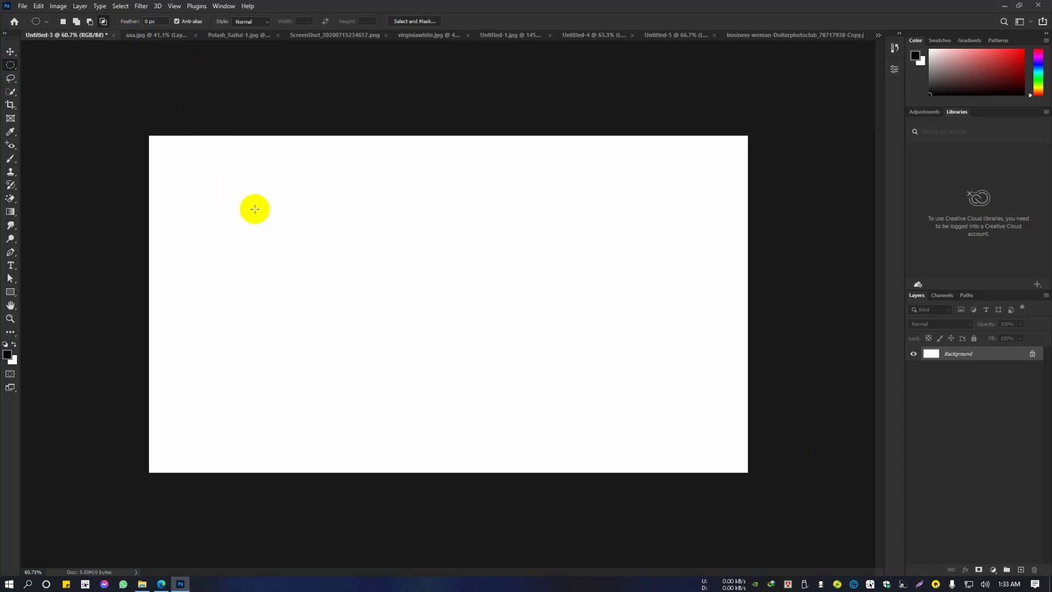
{"action": "left_click_drag", "start_coordinate": [234, 181], "coordinate": [389, 339]}
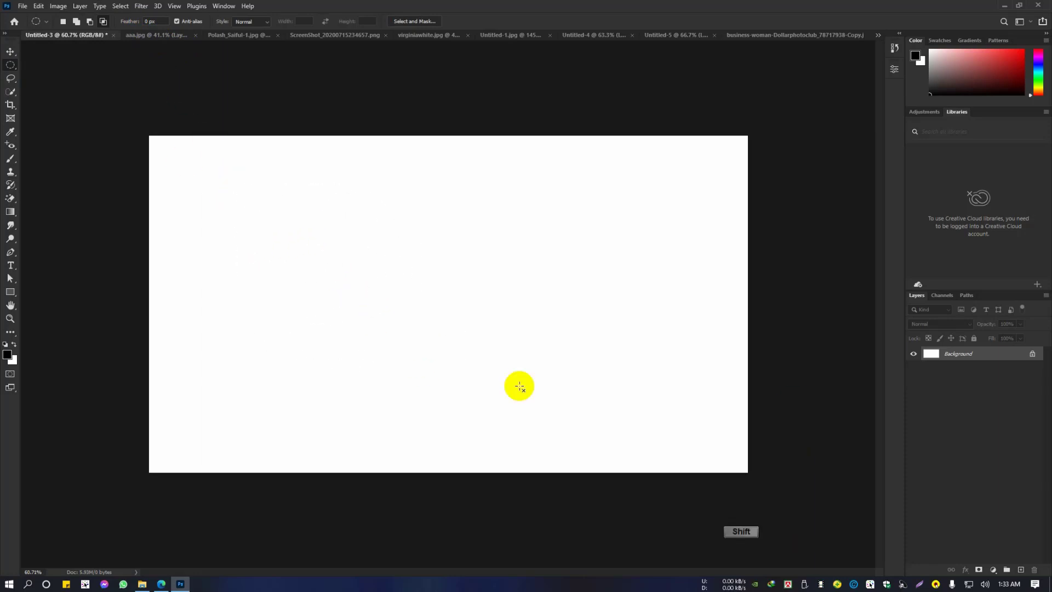
{"action": "left_click", "coordinate": [1017, 570]}
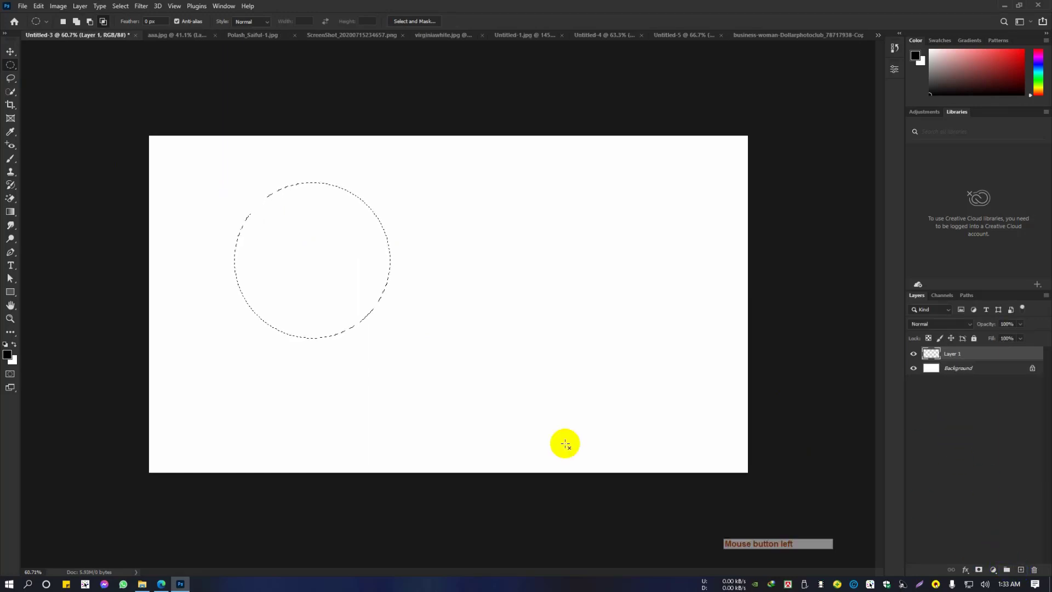
{"action": "left_click", "coordinate": [149, 22]}
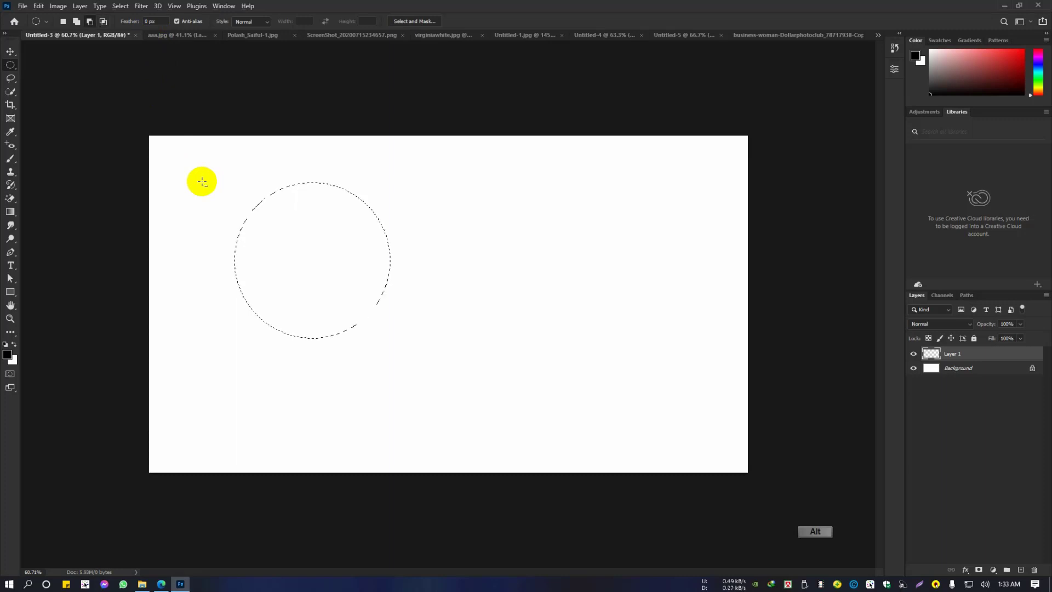
Step: Fill the circular selection with the black foreground colour, clear the selection and check the circle's edge
{"action": "key", "text": "alt+BackSpace"}
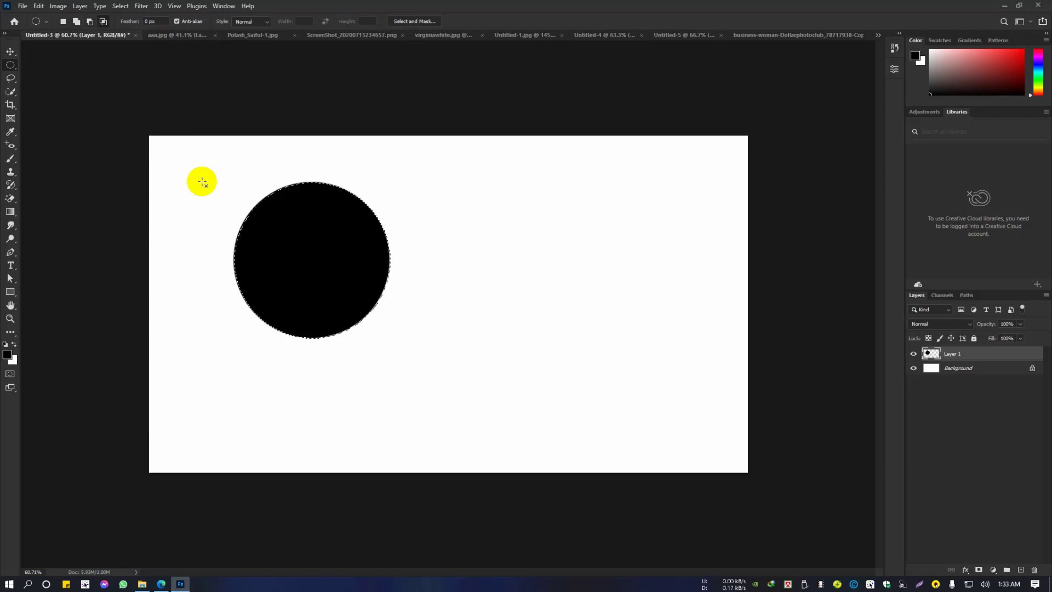
{"action": "key", "text": "ctrl+space"}
{"action": "left_click_drag", "start_coordinate": [235, 286], "coordinate": [278, 313]}
{"action": "left_click_drag", "start_coordinate": [331, 281], "coordinate": [536, 356]}
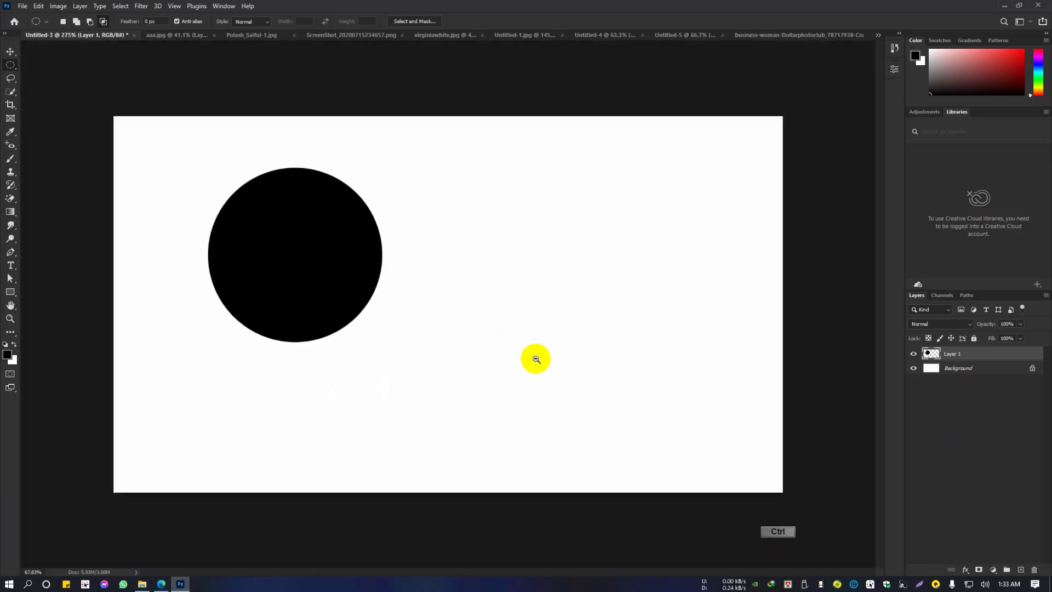
Step: With a 5 px feather, fill a second circular selection beside the first circle with black and compare the two edges
{"action": "left_click", "coordinate": [146, 21]}
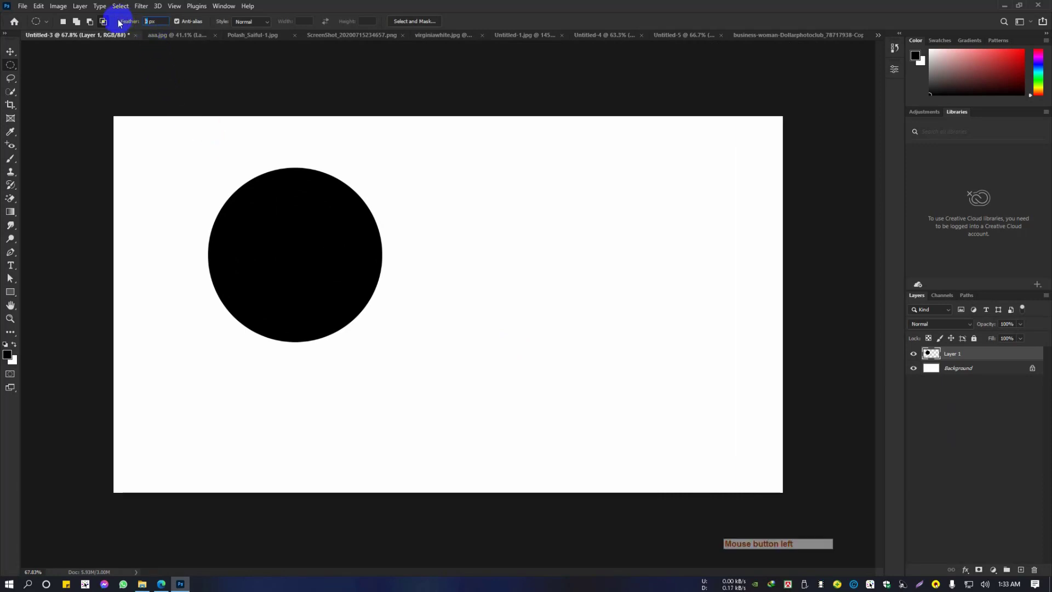
{"action": "type", "text": "5"}
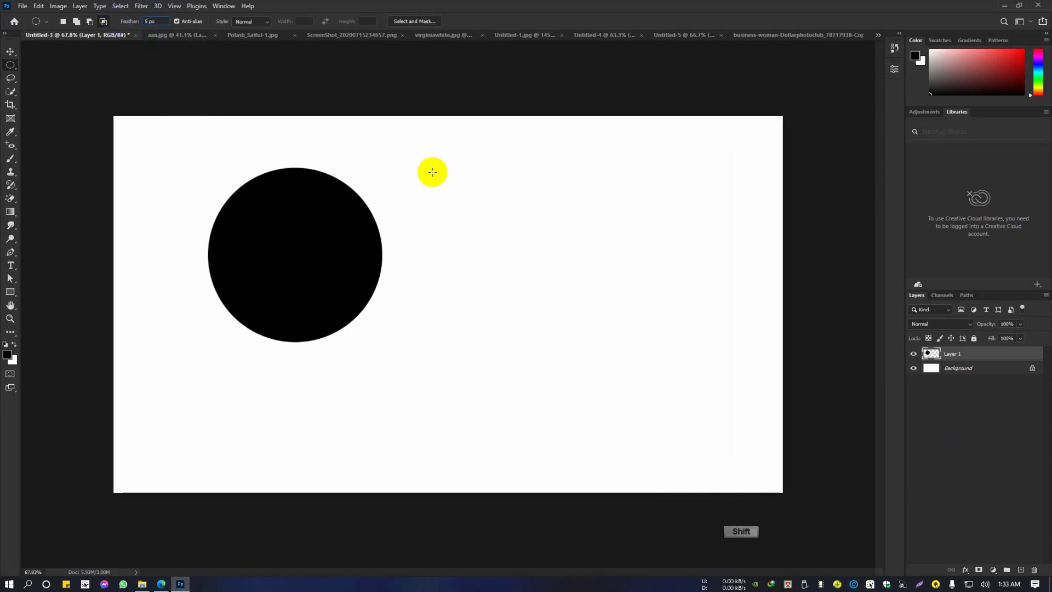
{"action": "left_click_drag", "start_coordinate": [425, 166], "coordinate": [581, 338]}
{"action": "key", "text": "alt+BackSpace"}
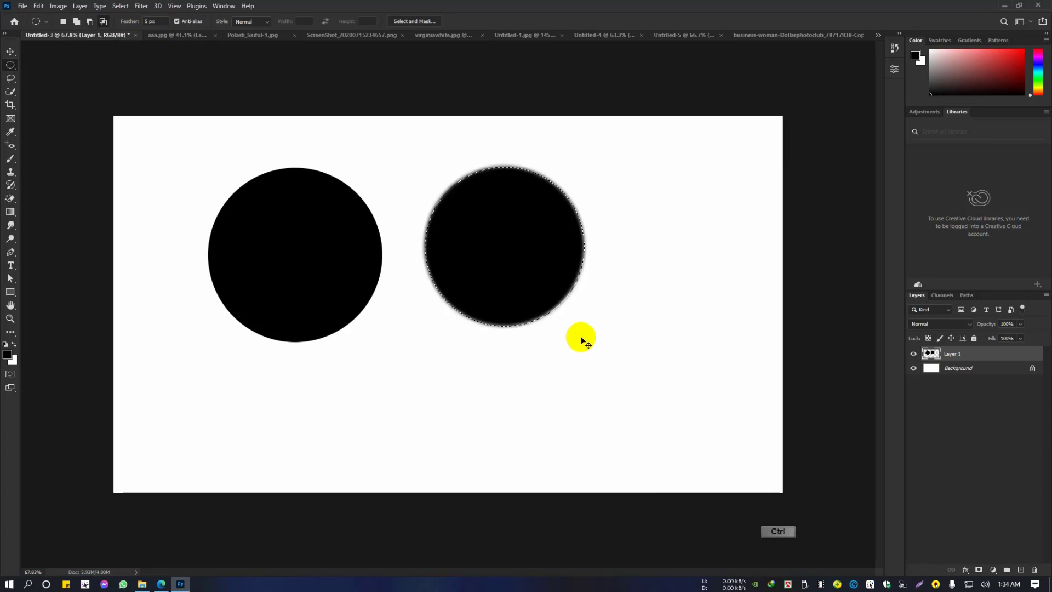
{"action": "key", "text": "ctrl+d"}
{"action": "left_click_drag", "start_coordinate": [369, 263], "coordinate": [411, 297]}
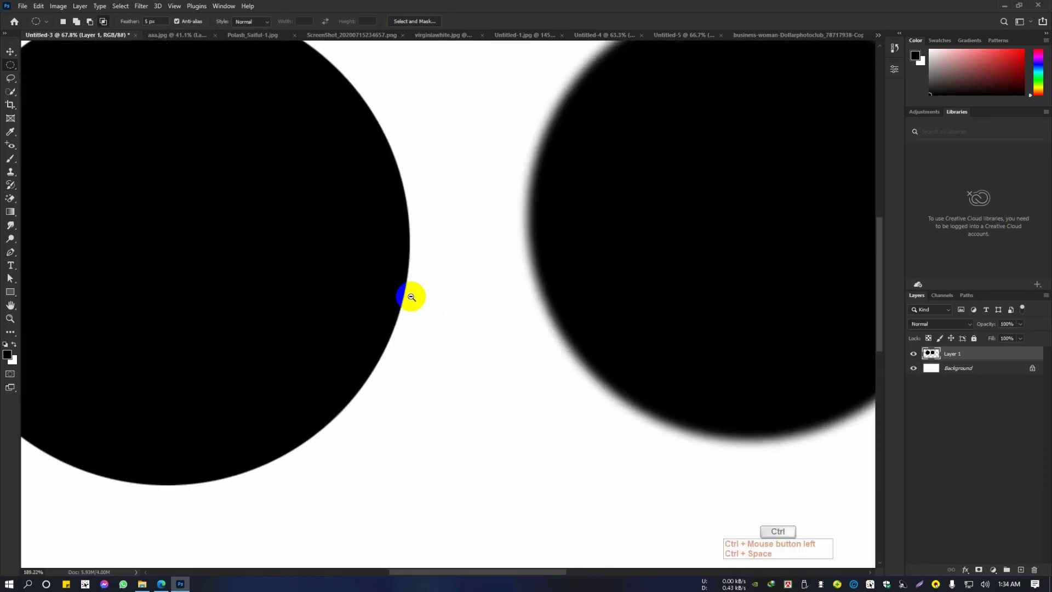
{"action": "left_click_drag", "start_coordinate": [507, 251], "coordinate": [545, 259]}
{"action": "left_click_drag", "start_coordinate": [500, 265], "coordinate": [430, 288]}
{"action": "left_click_drag", "start_coordinate": [432, 286], "coordinate": [455, 281]}
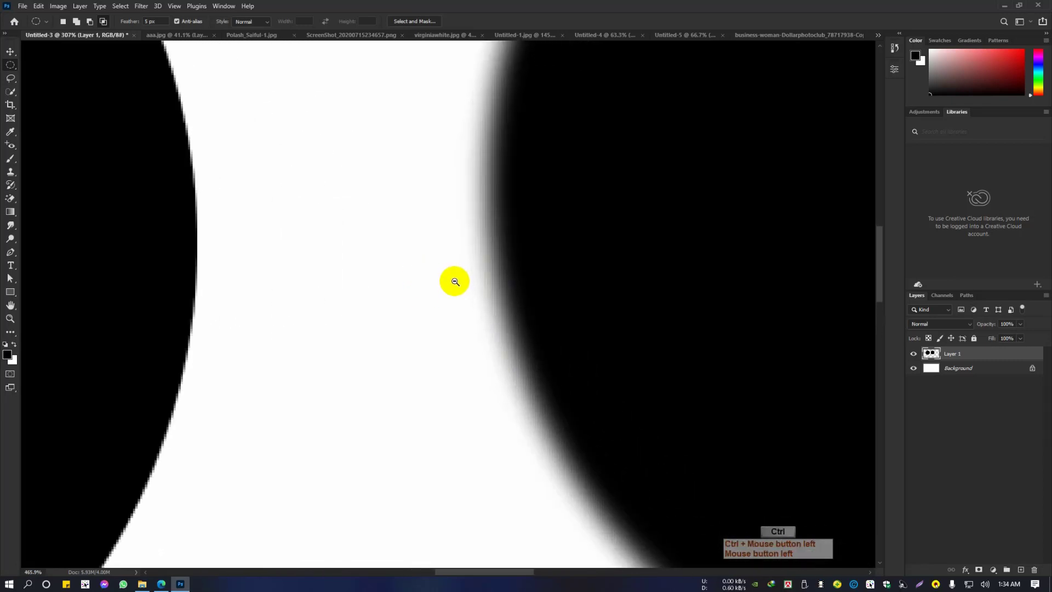
{"action": "key", "text": "ctrl+0"}
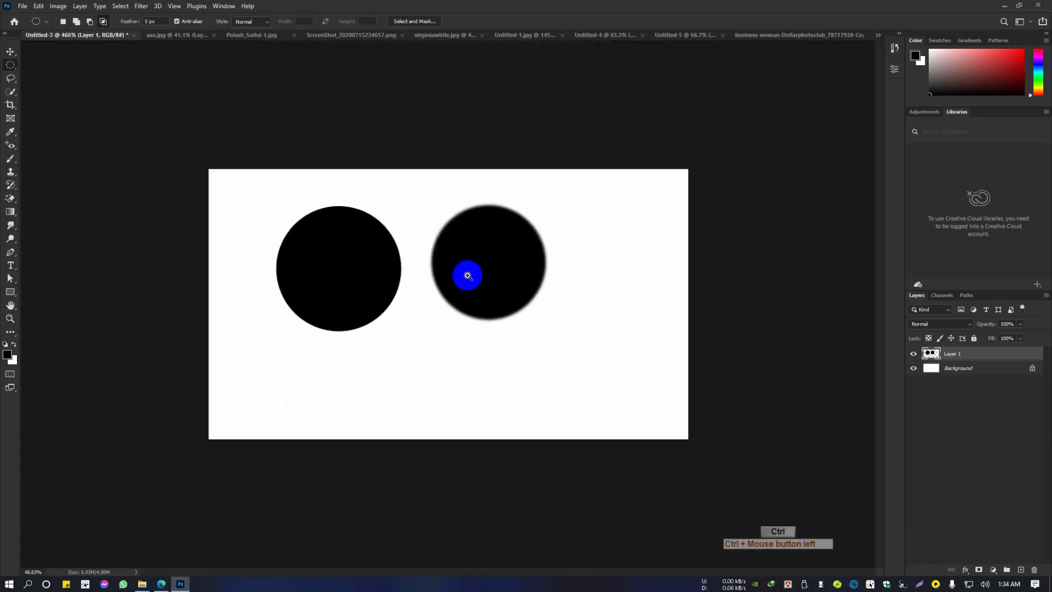
Step: Set the feather to 25 px, fill a third circular selection in the canvas's lower-right area with black, and clear the selection
{"action": "left_click", "coordinate": [123, 20]}
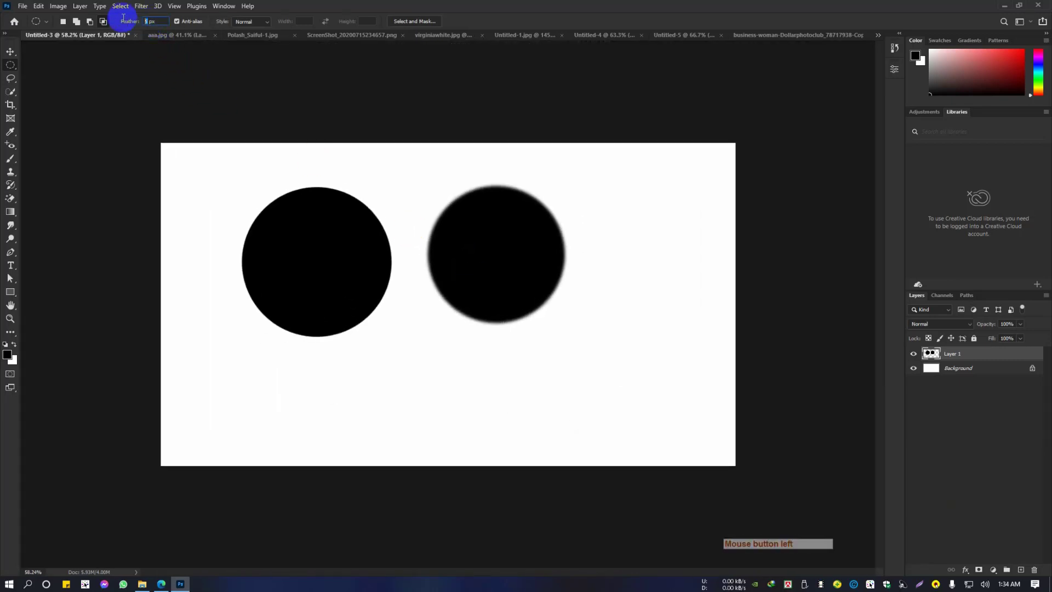
{"action": "type", "text": "25"}
{"action": "left_click", "coordinate": [457, 16]}
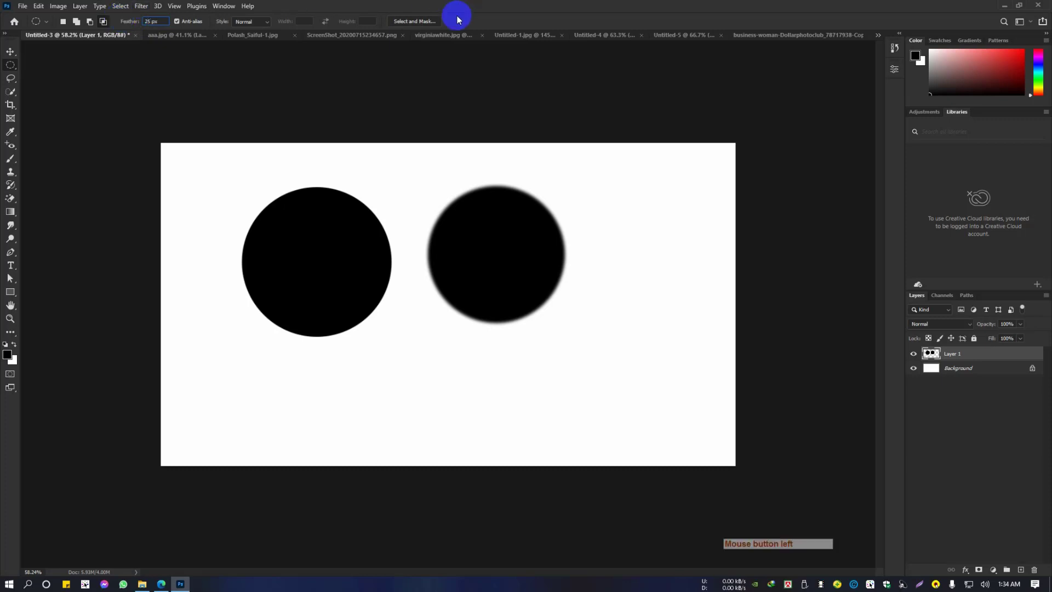
{"action": "left_click_drag", "start_coordinate": [421, 388], "coordinate": [504, 457]}
{"action": "key", "text": "ctrl+d"}
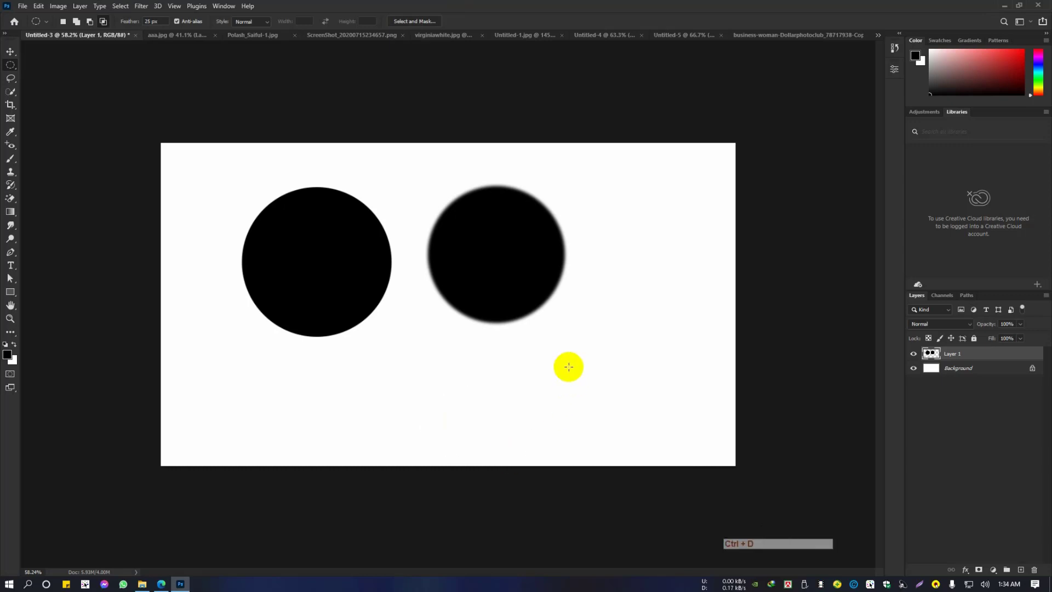
{"action": "left_click_drag", "start_coordinate": [551, 337], "coordinate": [668, 453]}
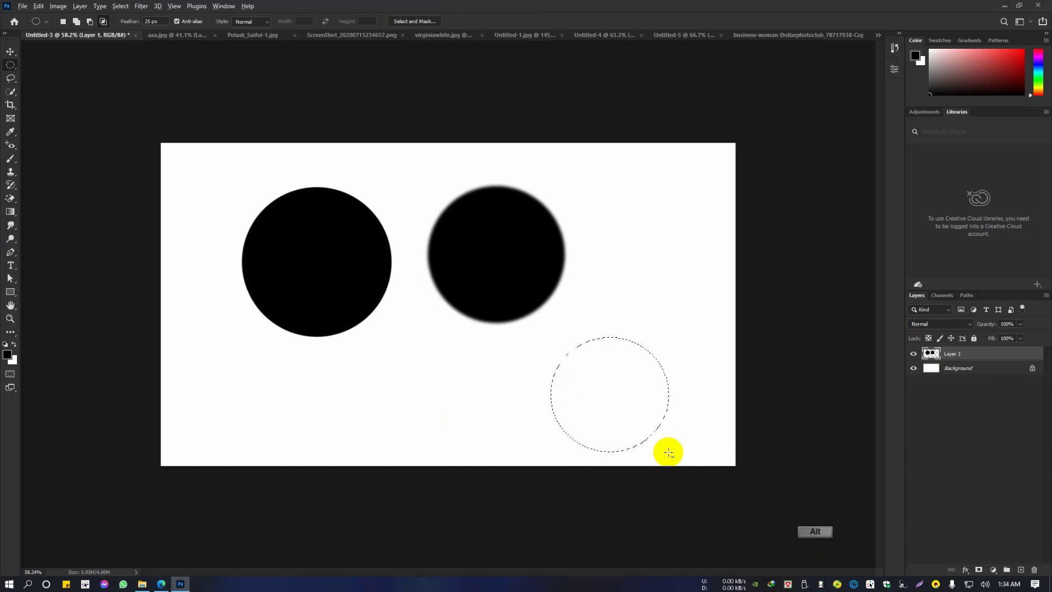
{"action": "key", "text": "alt+BackSpace"}
{"action": "key", "text": "ctrl+d"}
{"action": "mouse_move", "coordinate": [622, 413]}
{"action": "left_mouse_down"}
{"action": "mouse_move", "coordinate": [651, 446]}
{"action": "mouse_move", "coordinate": [602, 419]}
{"action": "mouse_move", "coordinate": [611, 421]}
{"action": "left_mouse_up"}
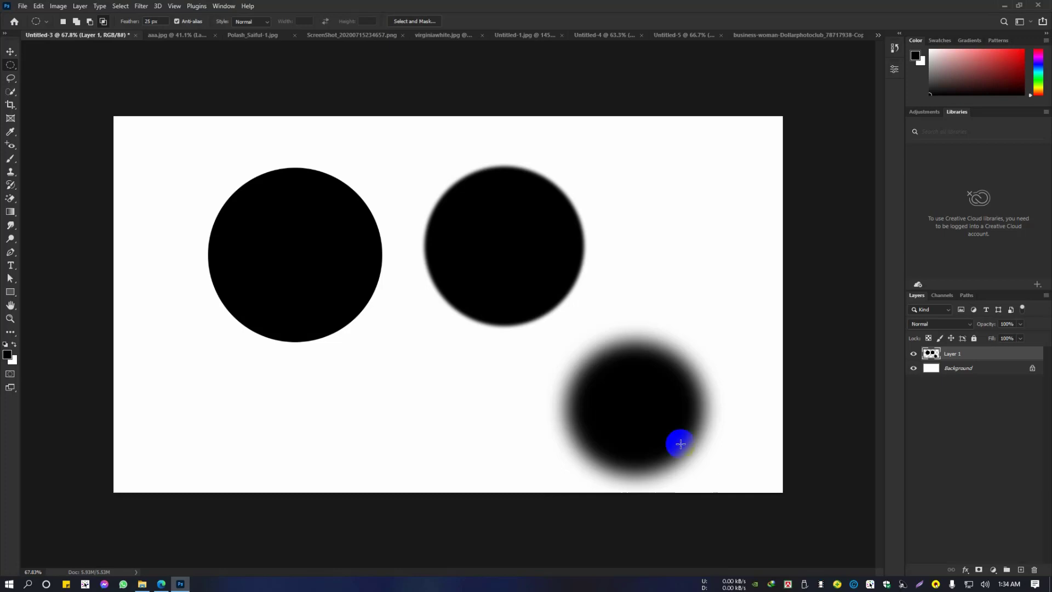
Step: Delete the layer holding the three circles and add a new empty layer
{"action": "key", "text": "Delete"}
{"action": "left_click", "coordinate": [1022, 572]}
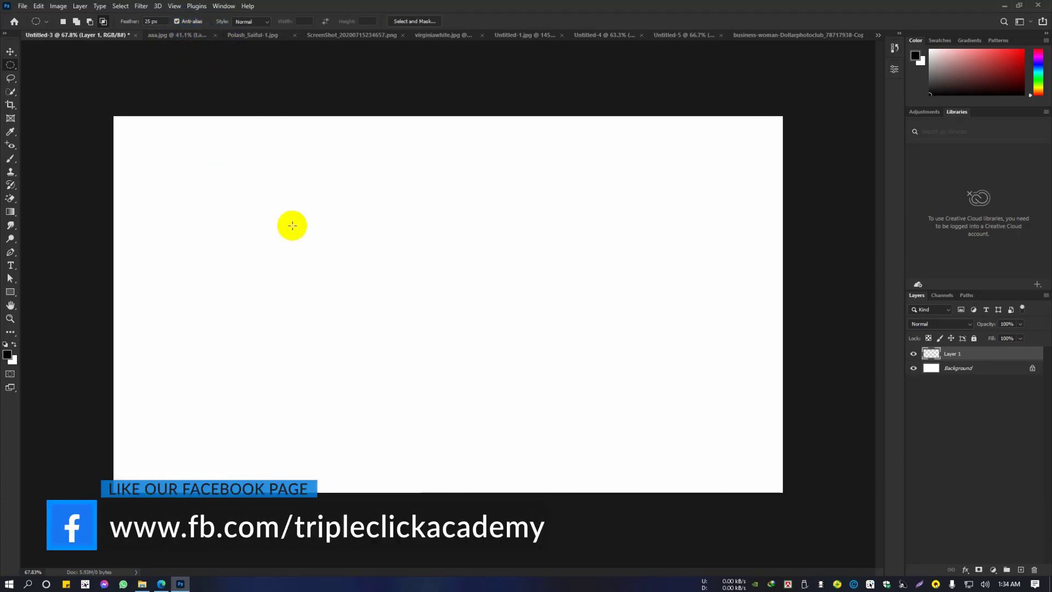
{"action": "left_click_drag", "start_coordinate": [255, 206], "coordinate": [400, 357]}
{"action": "key", "text": "alt+BackSpace"}
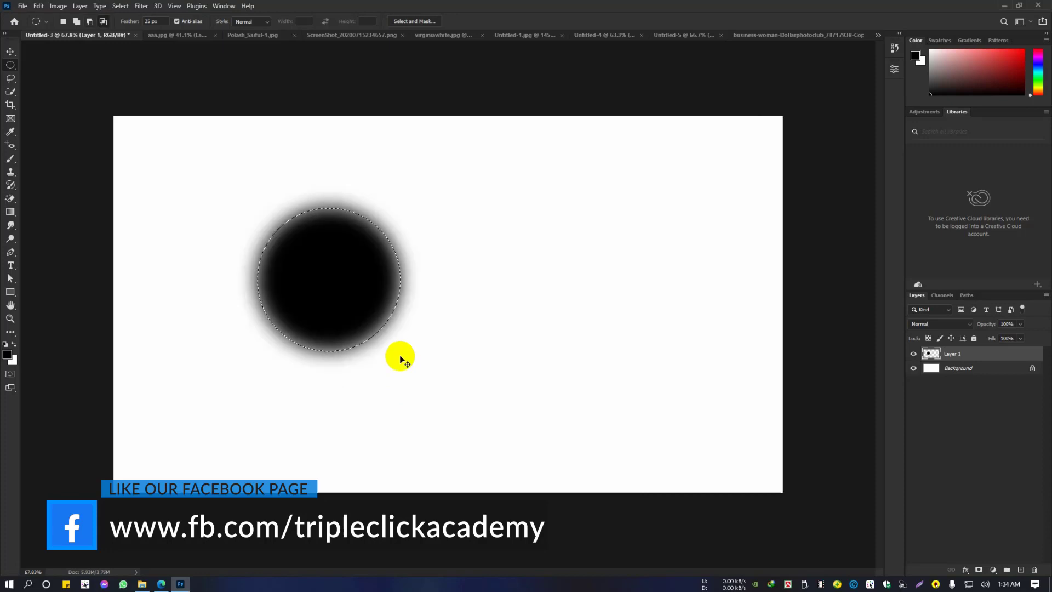
{"action": "key", "text": "ctrl+z"}
{"action": "key", "text": "ctrl+d"}
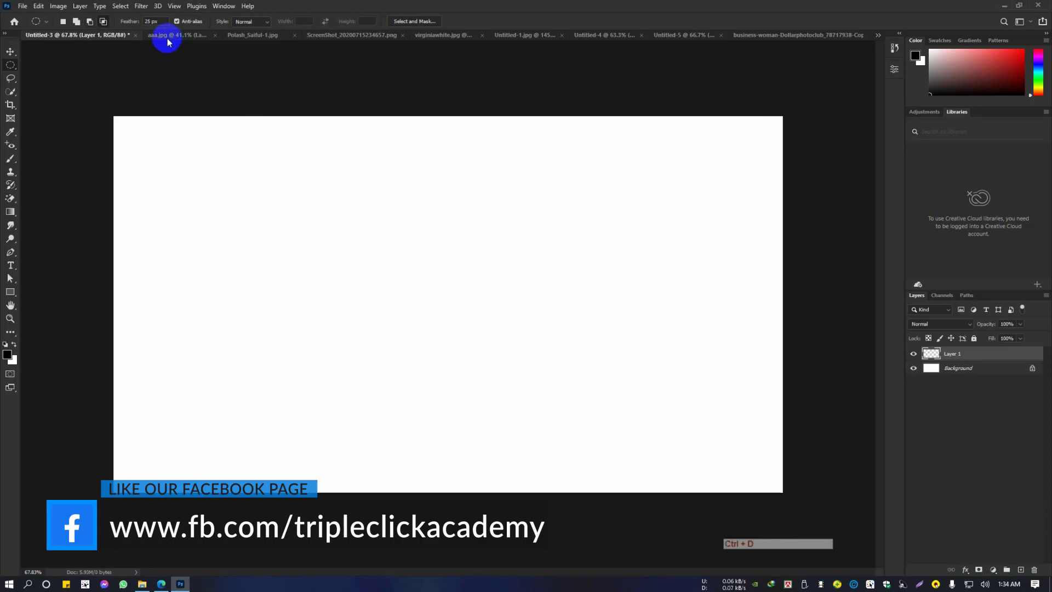
Step: Set the feather to 0 px, fill a circular selection in the canvas's left half with black, and clear the selection
{"action": "left_click", "coordinate": [153, 22]}
{"action": "type", "text": "0"}
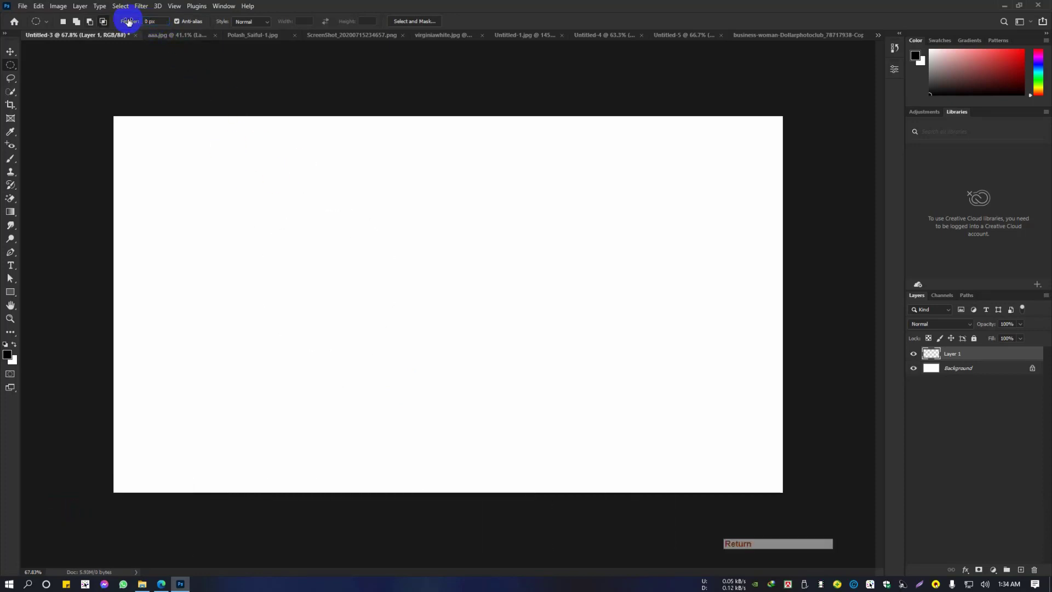
{"action": "key", "text": "Return"}
{"action": "left_click_drag", "start_coordinate": [252, 205], "coordinate": [416, 362]}
{"action": "key", "text": "alt+BackSpace"}
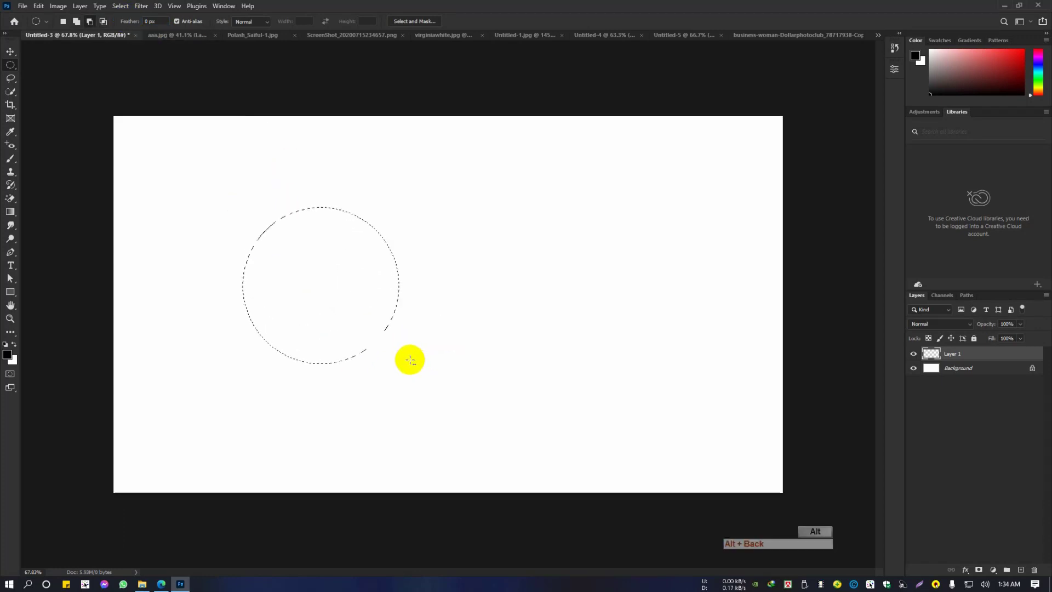
{"action": "key", "text": "ctrl+d"}
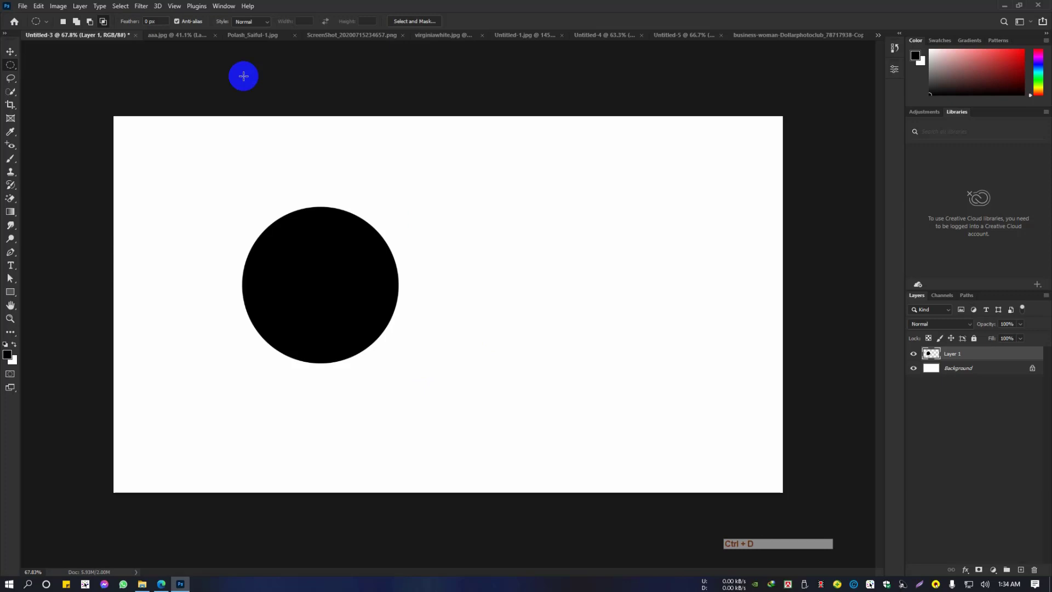
Step: Turn off anti-aliasing, fill a second circular selection beside the first circle with black, and clear the selection
{"action": "left_click", "coordinate": [184, 24]}
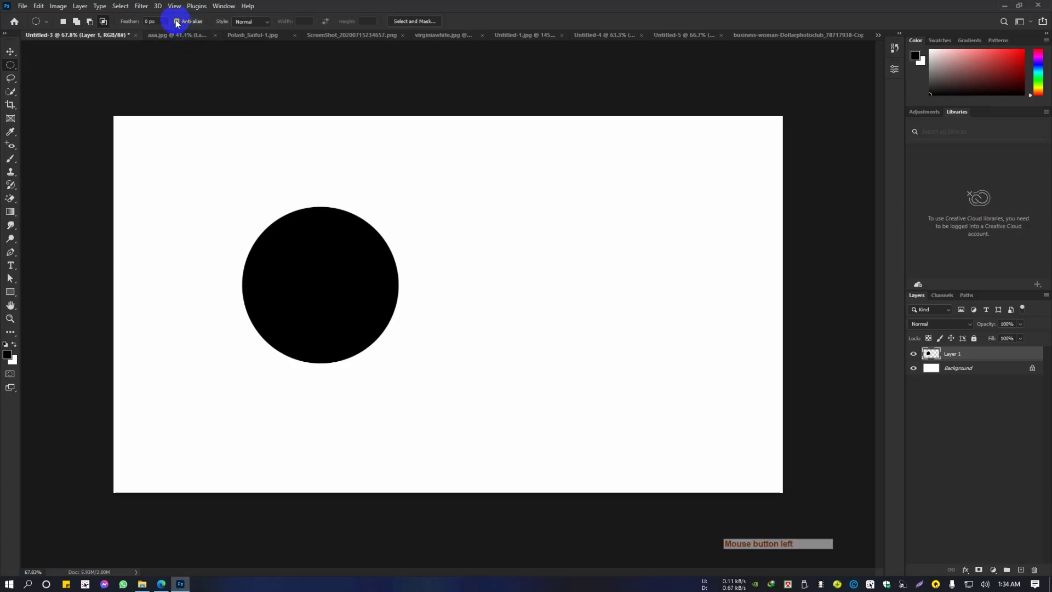
{"action": "left_click", "coordinate": [179, 22]}
{"action": "left_click_drag", "start_coordinate": [435, 216], "coordinate": [572, 390]}
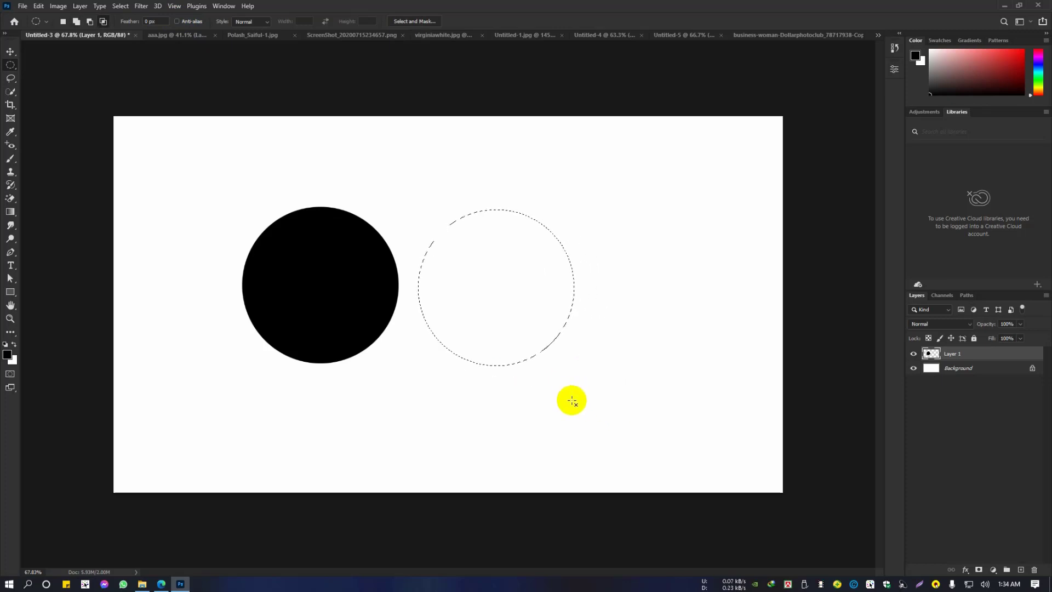
{"action": "key", "text": "alt+BackSpace"}
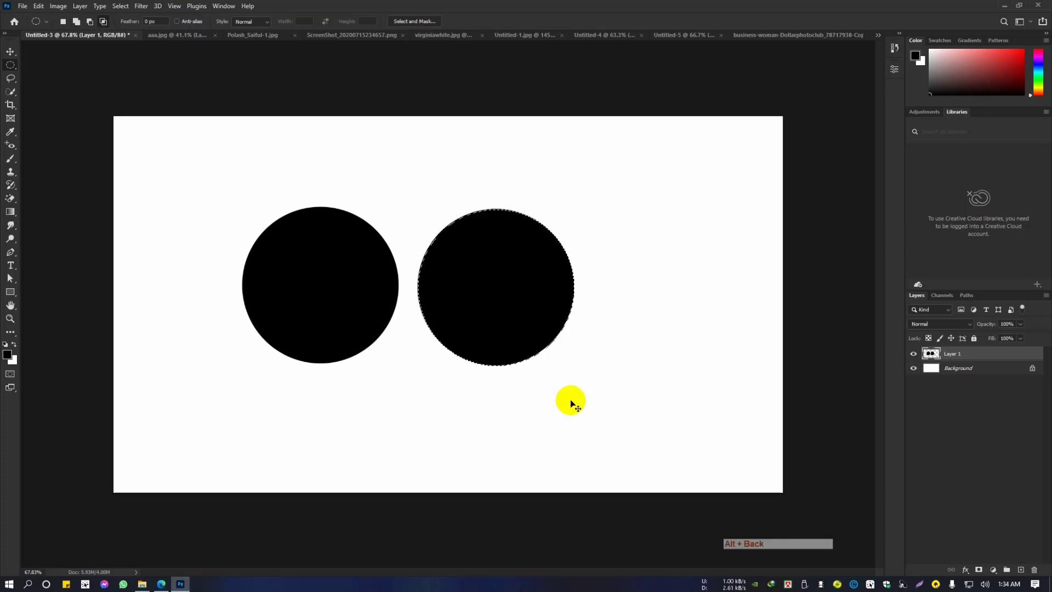
{"action": "key", "text": "ctrl+d"}
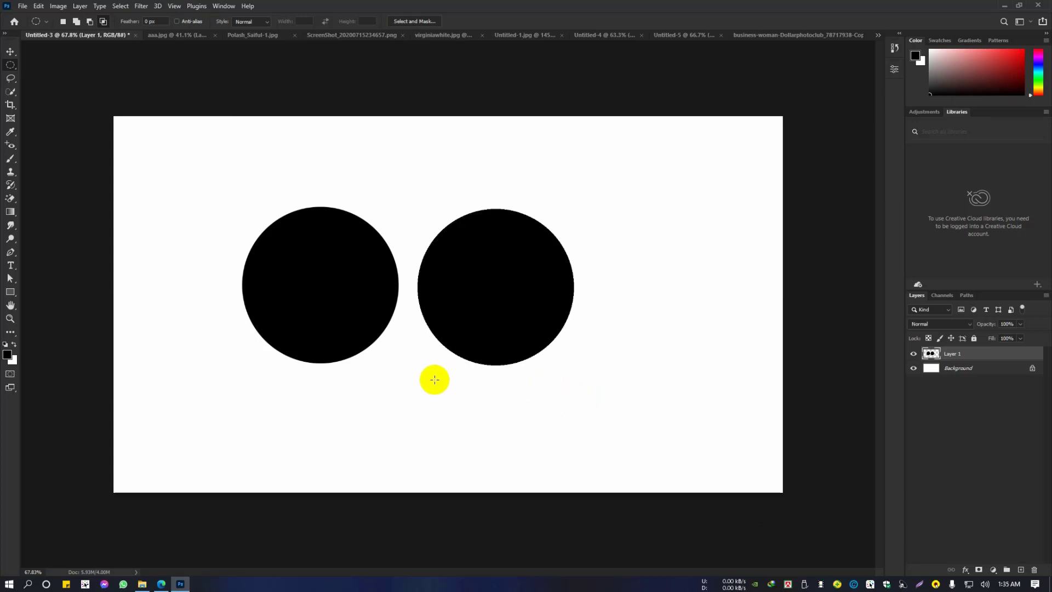
Step: Compare the two circles' edges up close, toggling the anti-alias option on and back off
{"action": "left_click", "coordinate": [376, 295]}
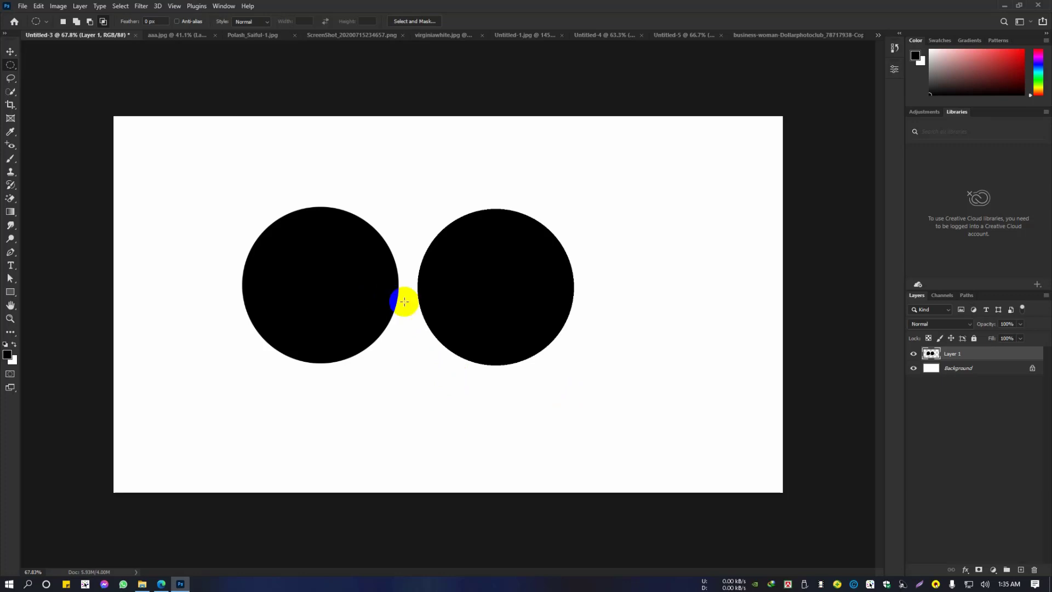
{"action": "left_click_drag", "start_coordinate": [410, 291], "coordinate": [488, 324]}
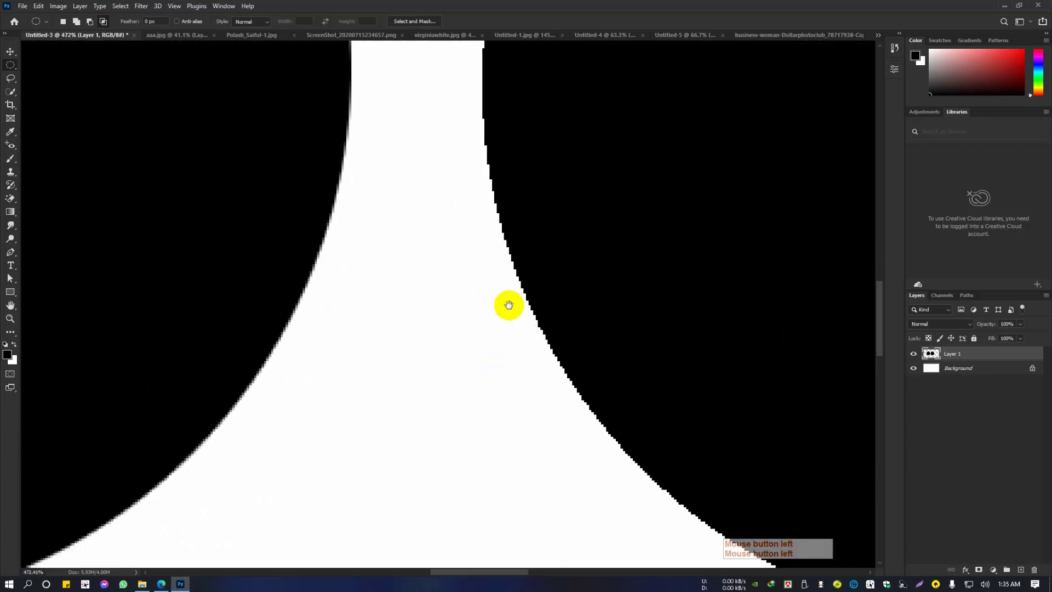
{"action": "left_click_drag", "start_coordinate": [511, 360], "coordinate": [510, 360]}
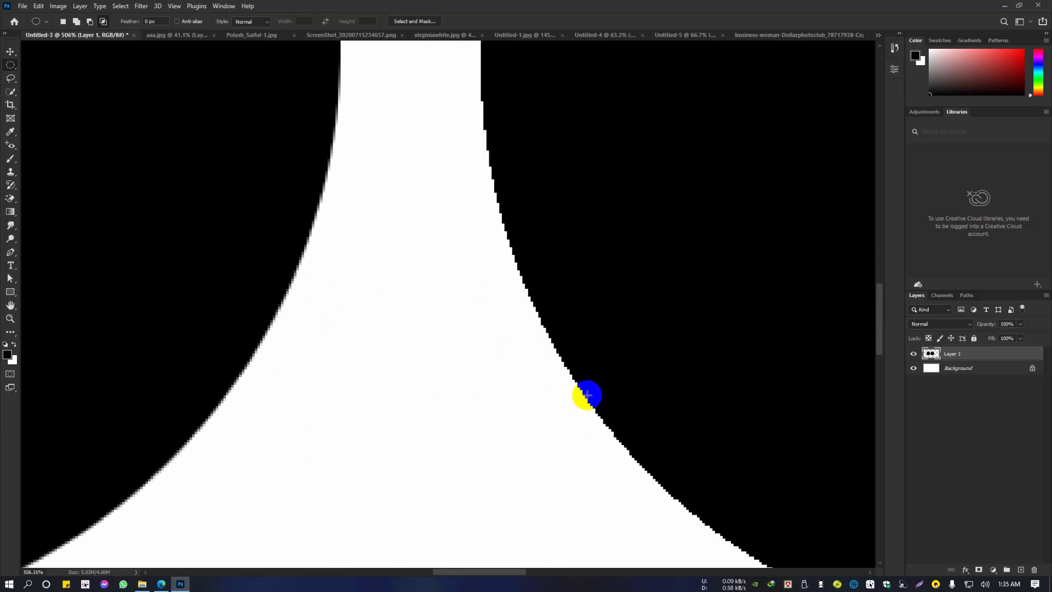
{"action": "left_click", "coordinate": [177, 22]}
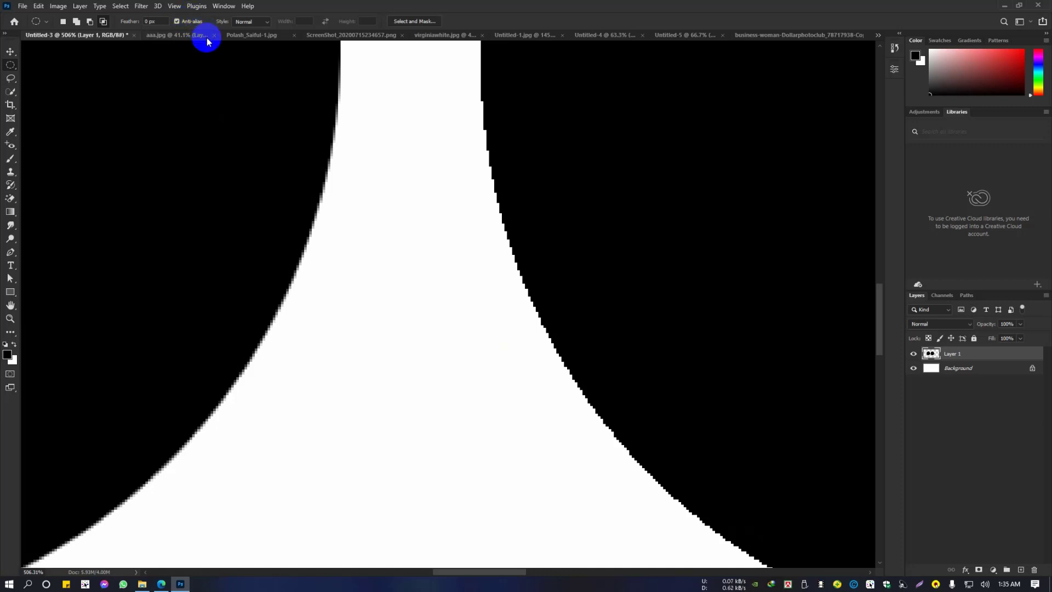
{"action": "left_click", "coordinate": [181, 24]}
{"action": "left_click_drag", "start_coordinate": [608, 400], "coordinate": [569, 376]}
{"action": "left_click_drag", "start_coordinate": [634, 380], "coordinate": [545, 351]}
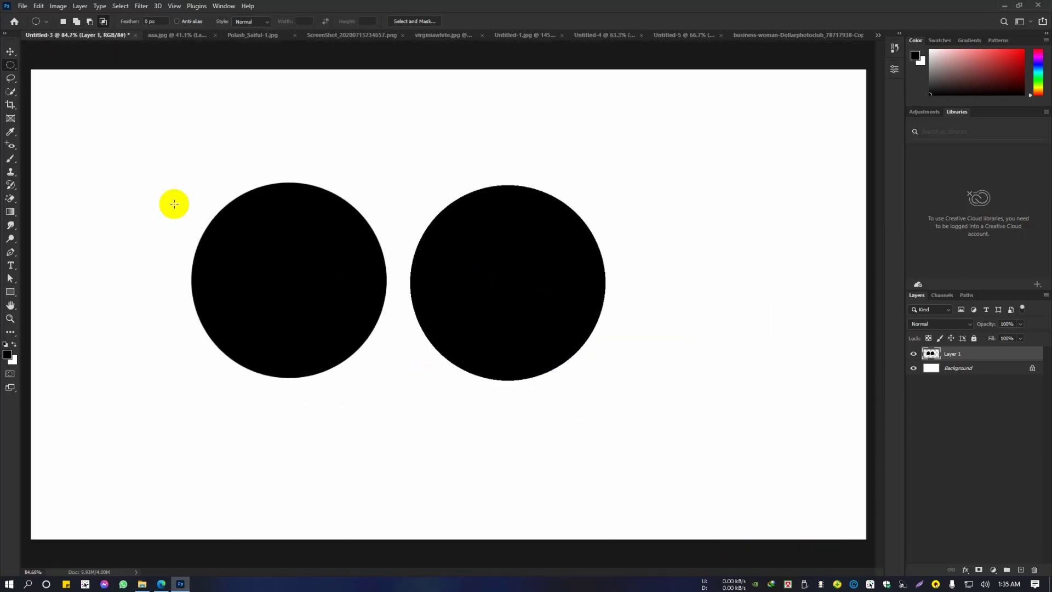
Step: Check the Lasso tool's selection mode options and switch to the Rectangular Marquee tool
{"action": "left_click_drag", "start_coordinate": [11, 83], "coordinate": [38, 83]}
{"action": "left_click", "coordinate": [77, 22]}
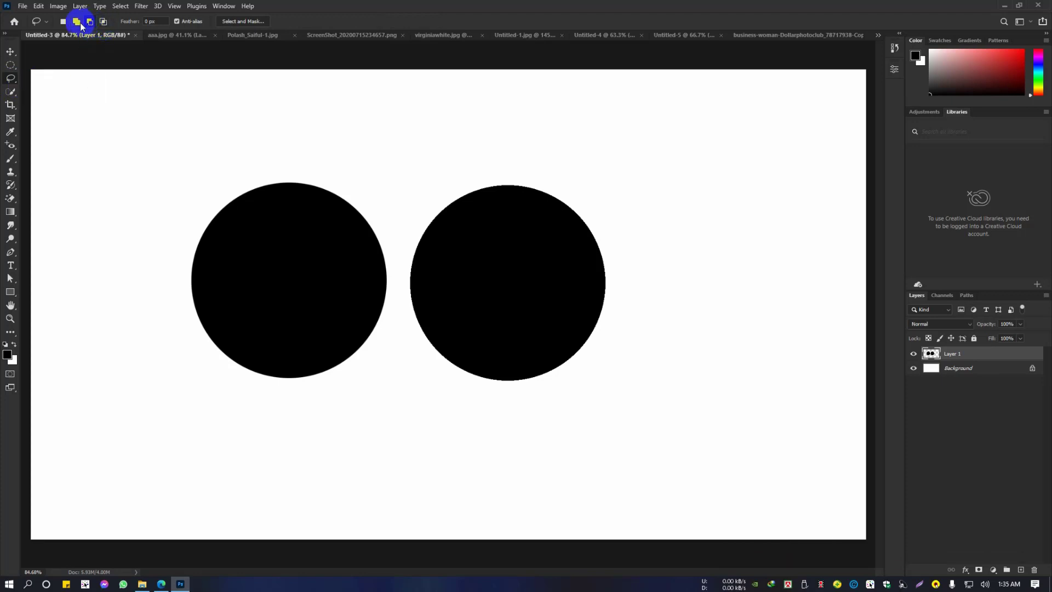
{"action": "left_click", "coordinate": [10, 64]}
{"action": "right_click", "coordinate": [11, 65]}
{"action": "left_click", "coordinate": [38, 60]}
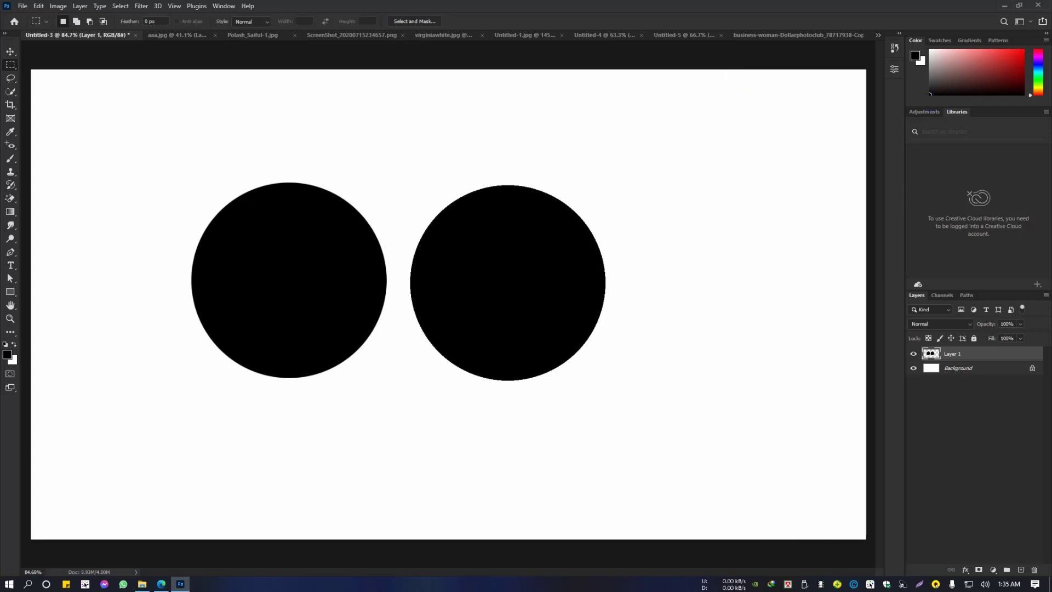
Step: Switch to the course outline in Google Docs and review the Photoshop class topics table
{"action": "key", "text": "alt+Tab"}
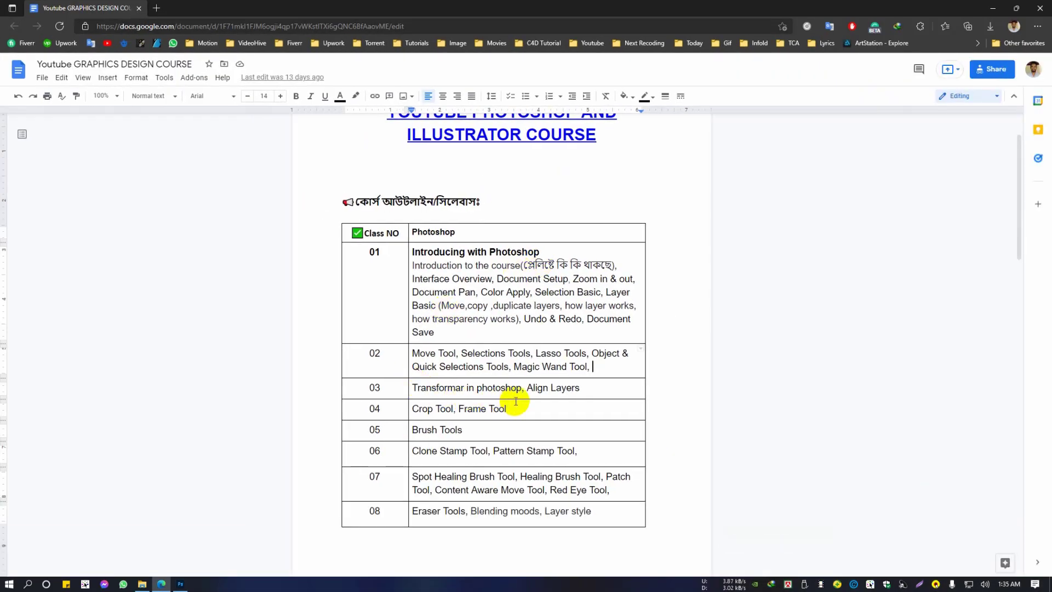
{"action": "left_click", "coordinate": [587, 392]}
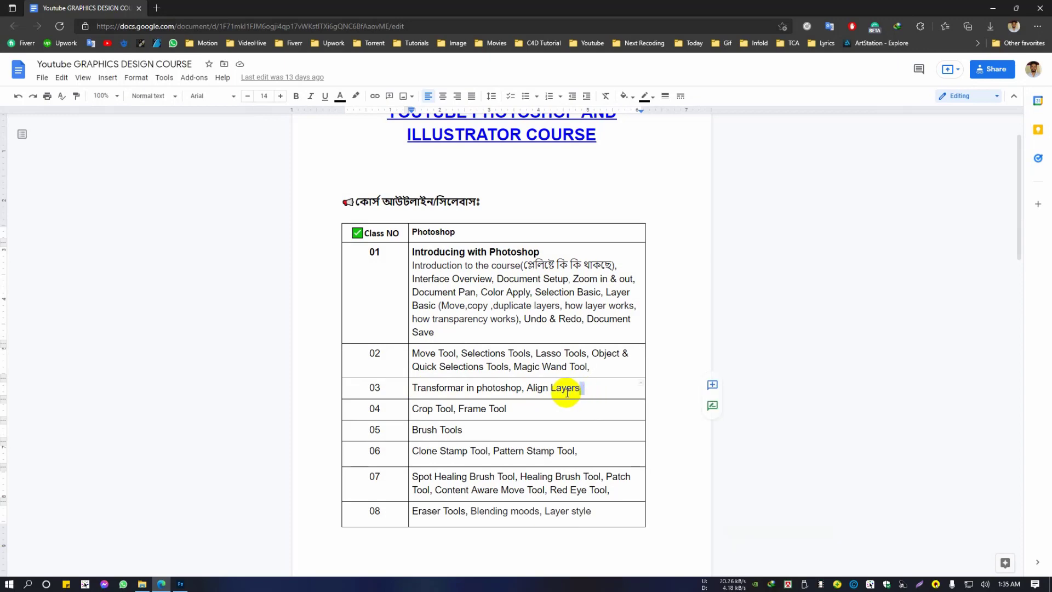
{"action": "scroll", "coordinate": [565, 393], "scroll_direction": "down", "scroll_amount": 3}
{"action": "scroll", "coordinate": [559, 394], "scroll_direction": "up", "scroll_amount": 2}
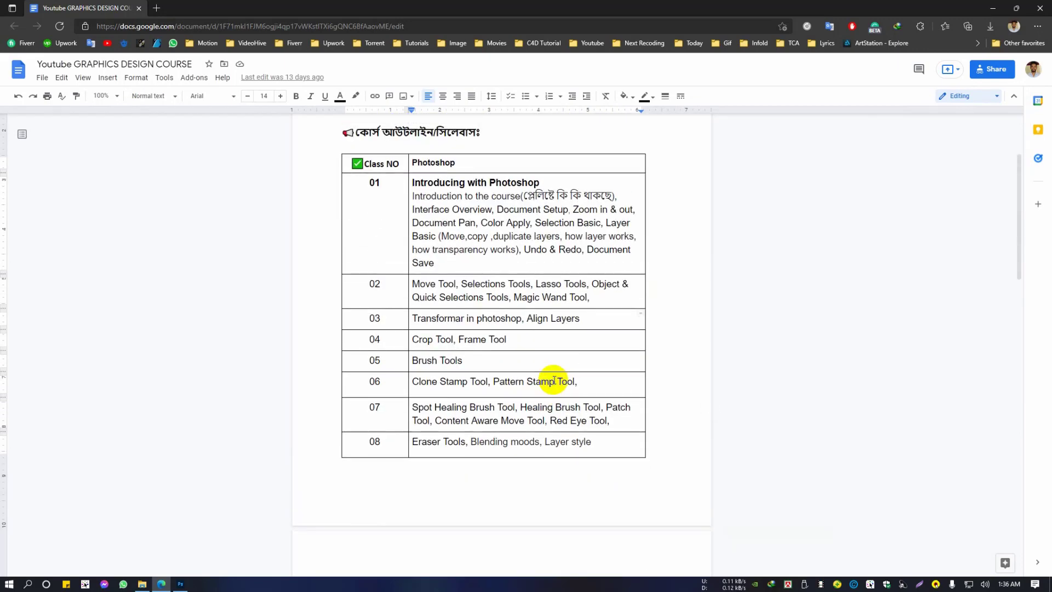